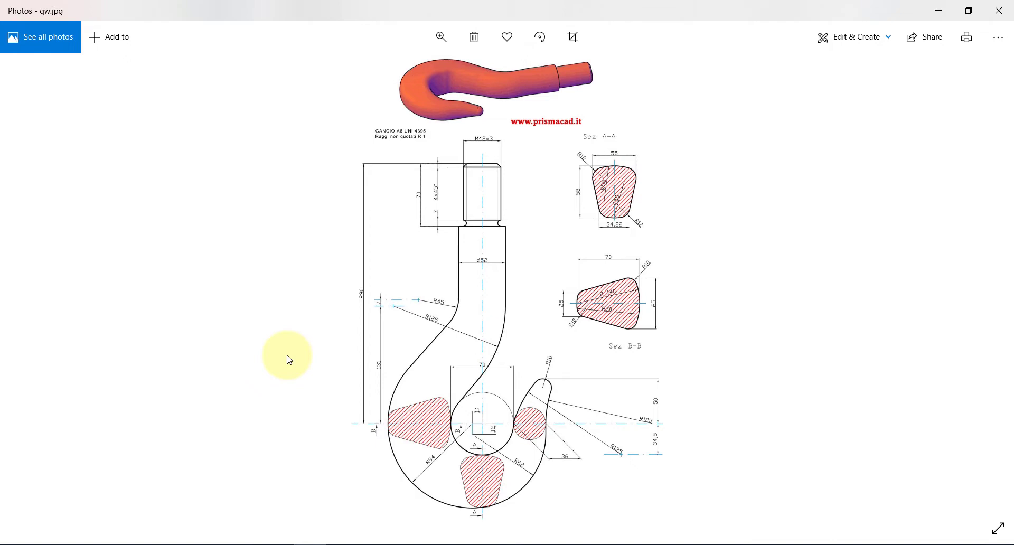
Step: Switch to SOLIDWORKS and start a new sketch on the Front plane
left_click(341, 543)
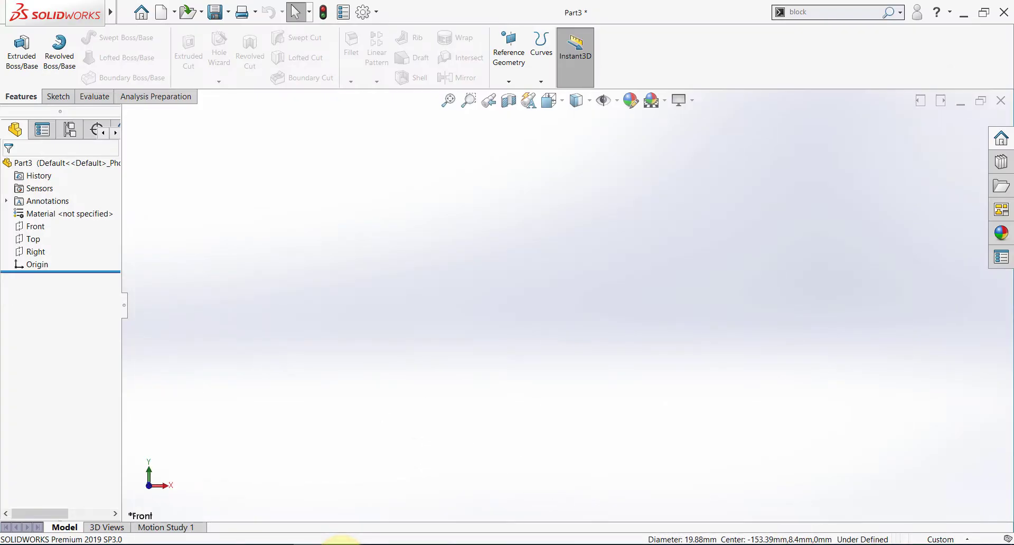
left_click(35, 227)
left_click(53, 211)
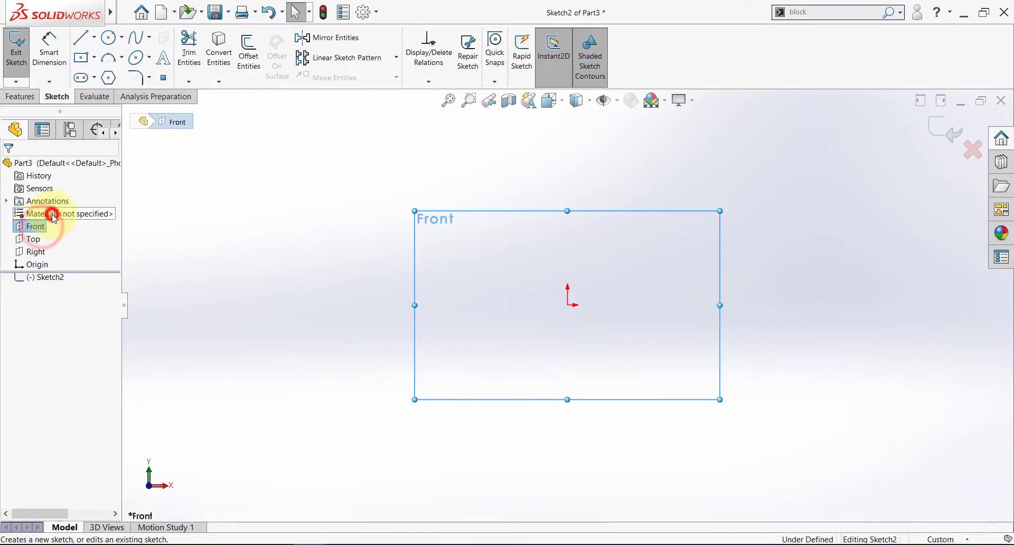
Step: Check the hook's inner circle in the Photos drawing and sketch a circle about 68.5 mm in diameter centred on the origin in SOLIDWORKS
left_click(335, 540)
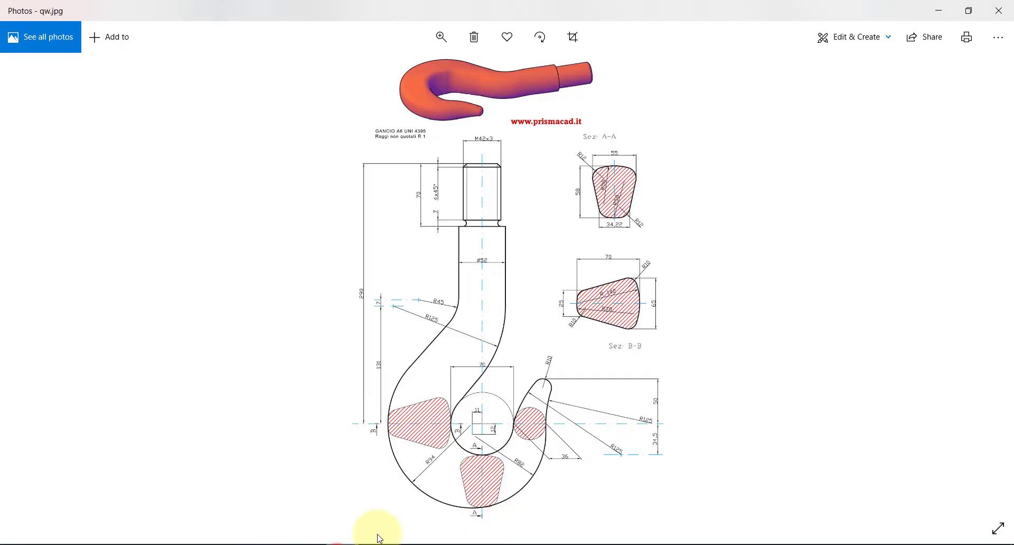
double_click(494, 422)
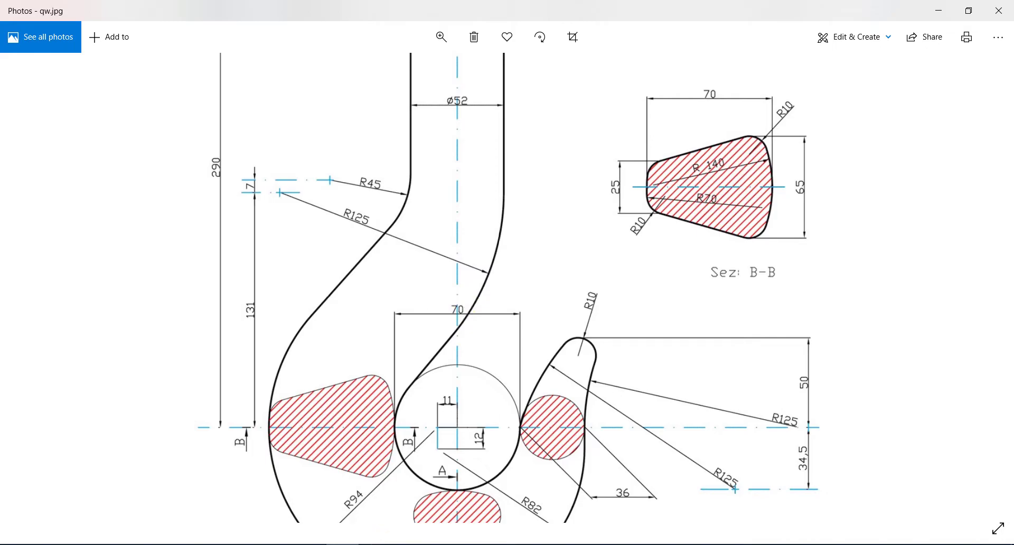
left_click(349, 541)
left_click(109, 37)
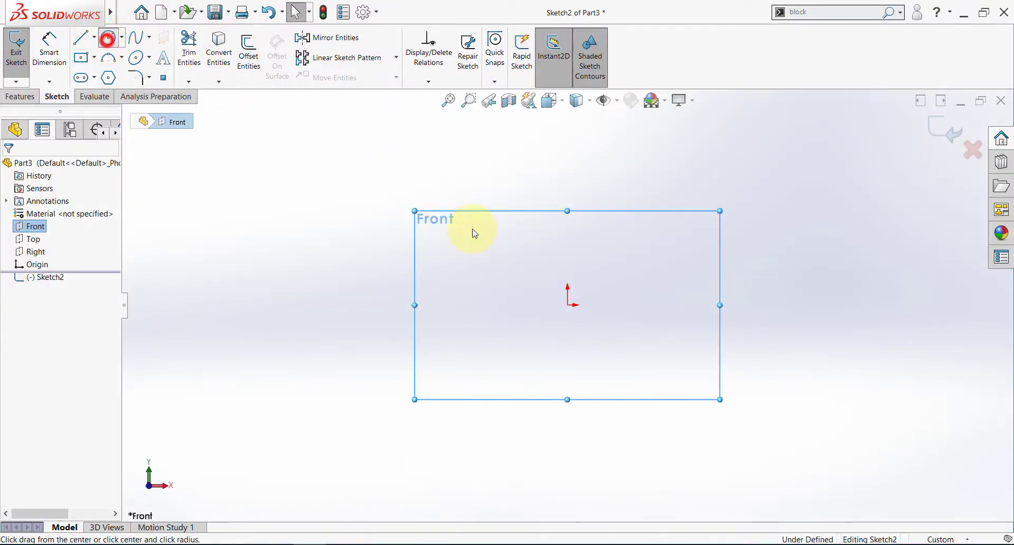
left_click(567, 305)
left_click(580, 242)
key("Escape")
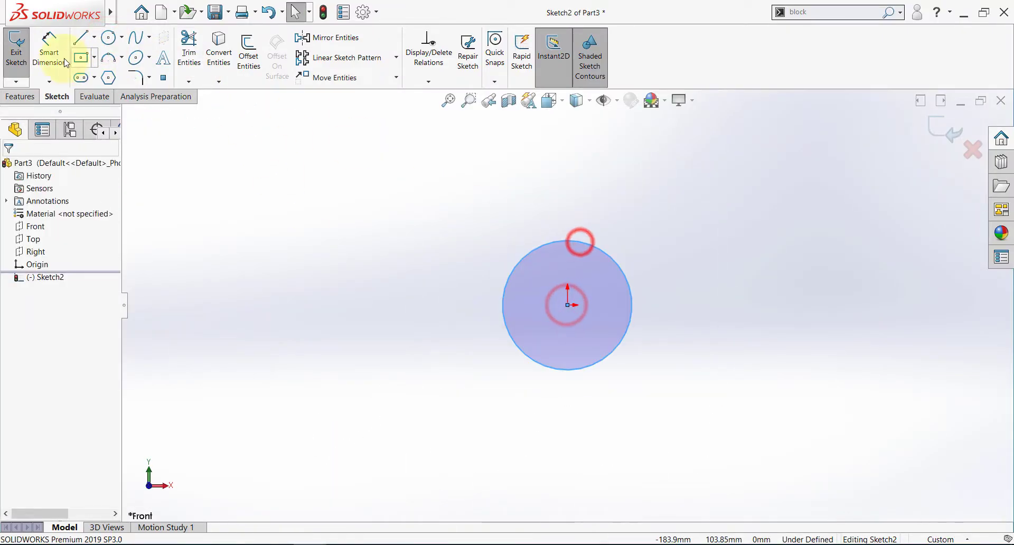
Step: Dimension the circle's diameter to 70 mm
left_click(56, 46)
left_click(575, 239)
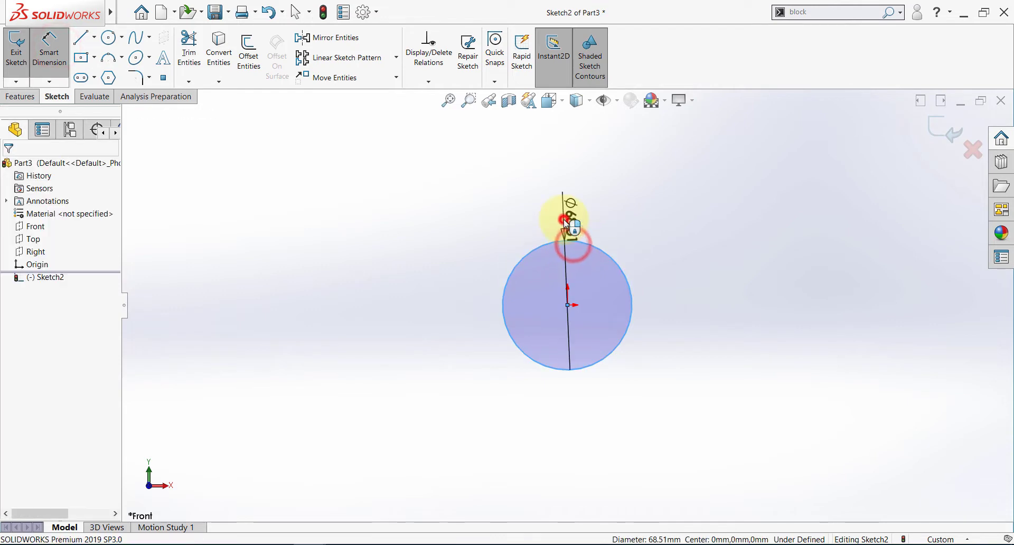
left_click(563, 220)
type("701")
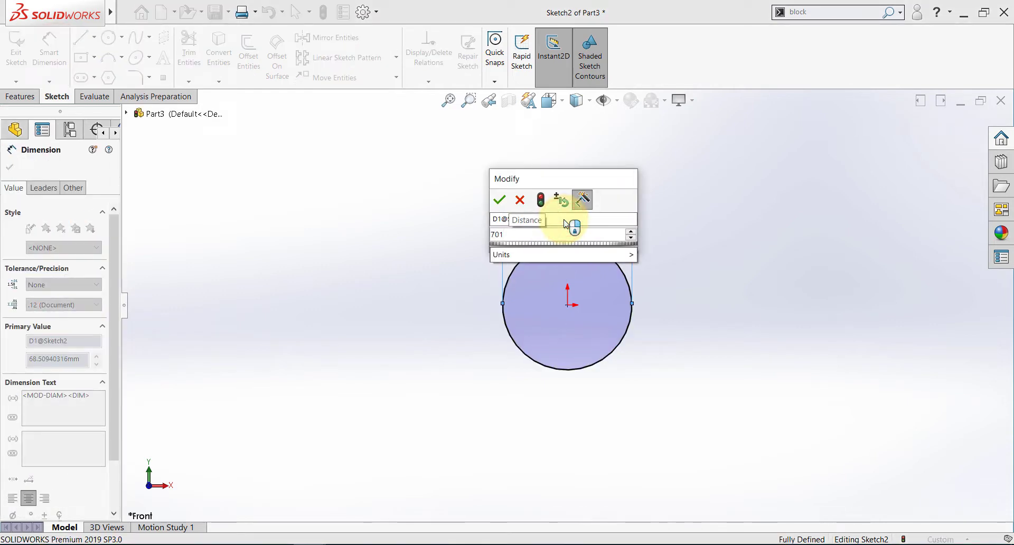
double_click(592, 232)
type("70")
key("Return")
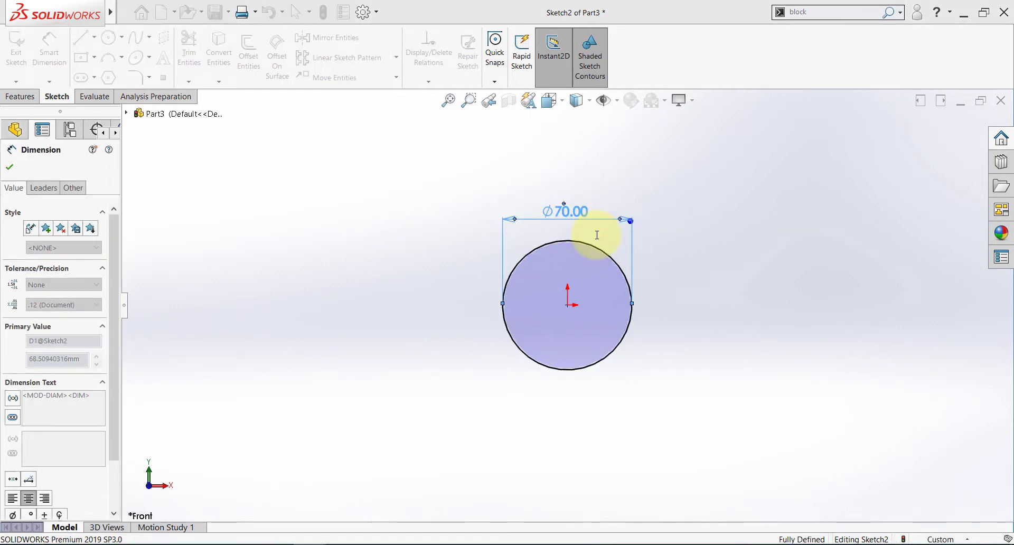
key("Escape")
Step: Consult the hook tip in the Photos drawing and sketch a three-point arc of about 50 mm radius rising outward from the circle's right side
left_click(340, 543)
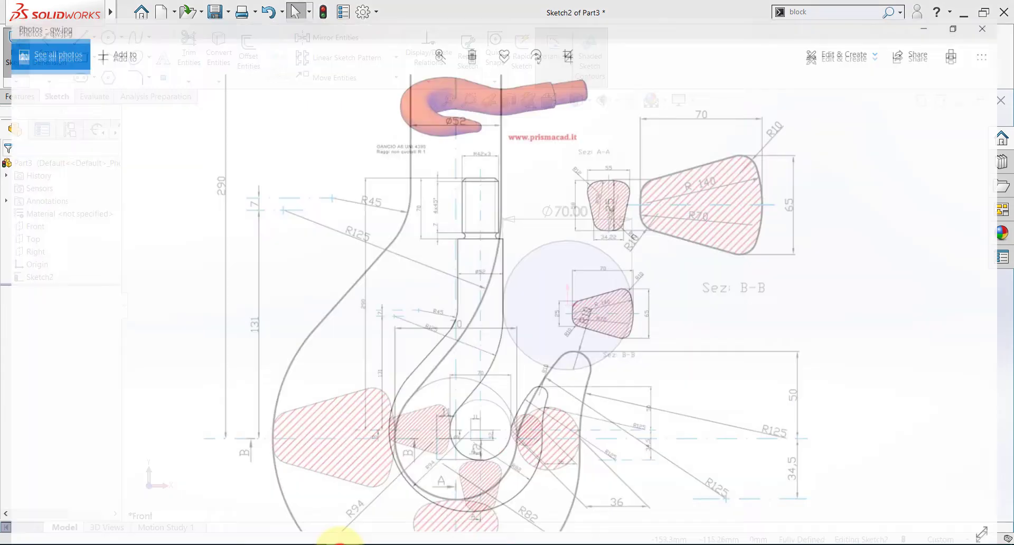
double_click(517, 441)
left_click_drag(502, 440, 486, 382)
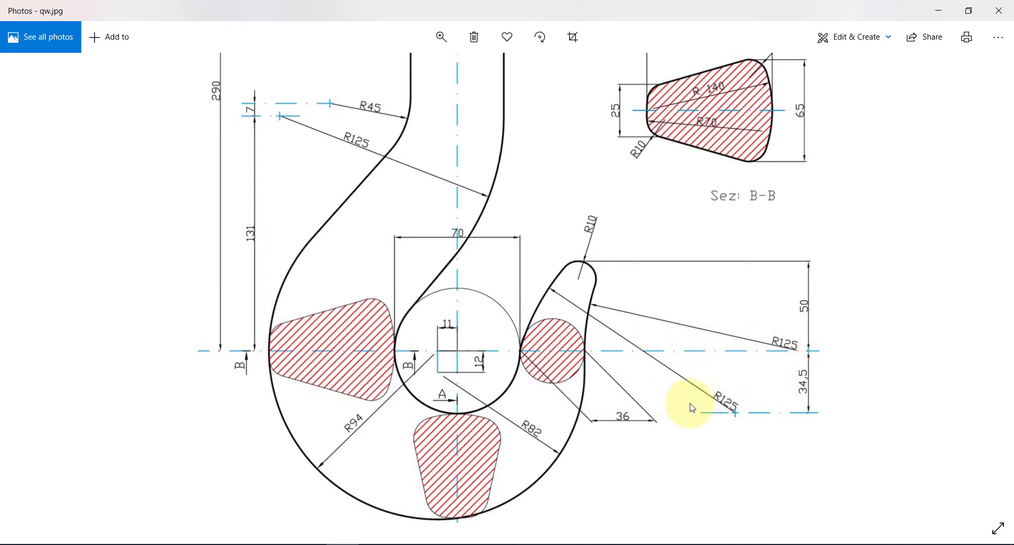
left_click(346, 543)
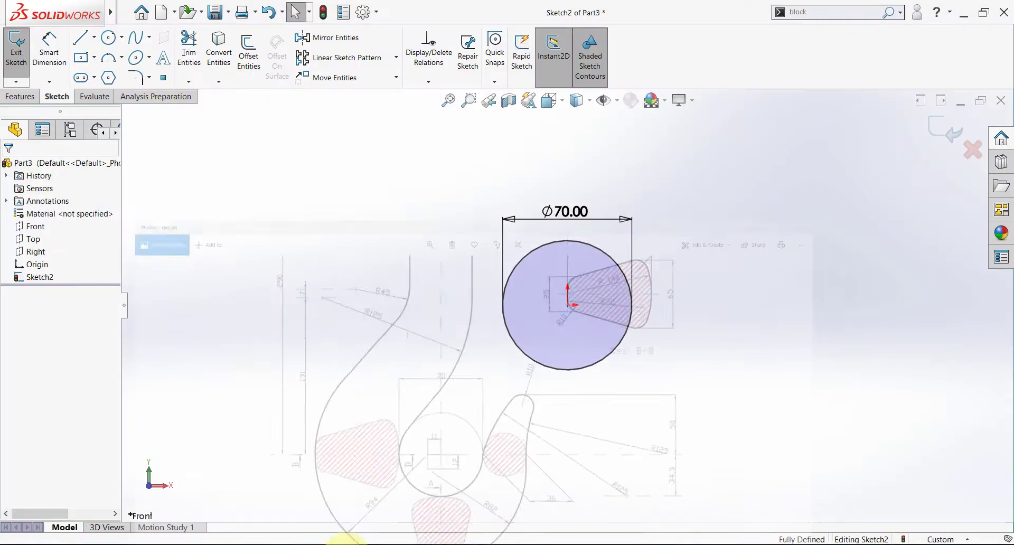
left_click(111, 64)
scroll(584, 240, "down", 2)
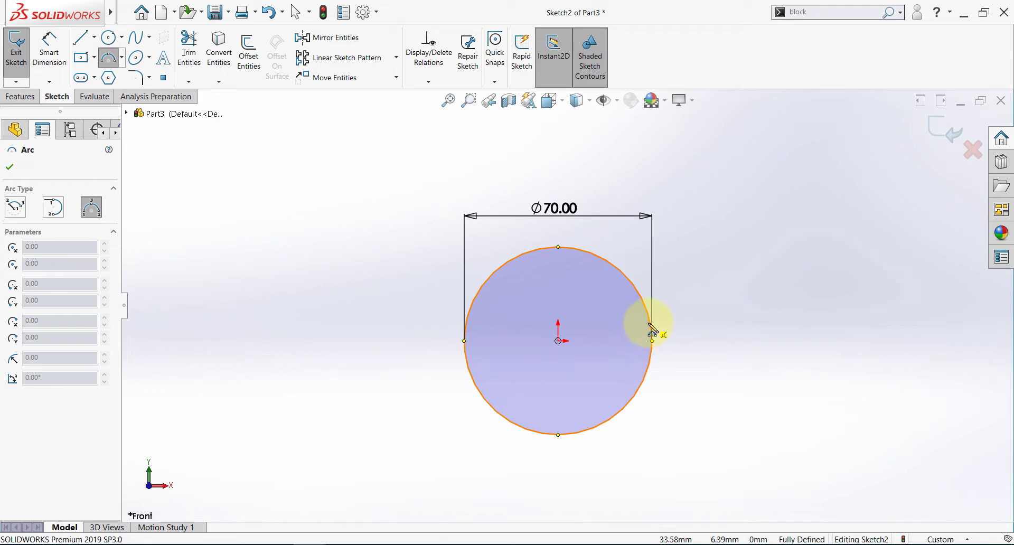
left_click(647, 316)
left_click(777, 176)
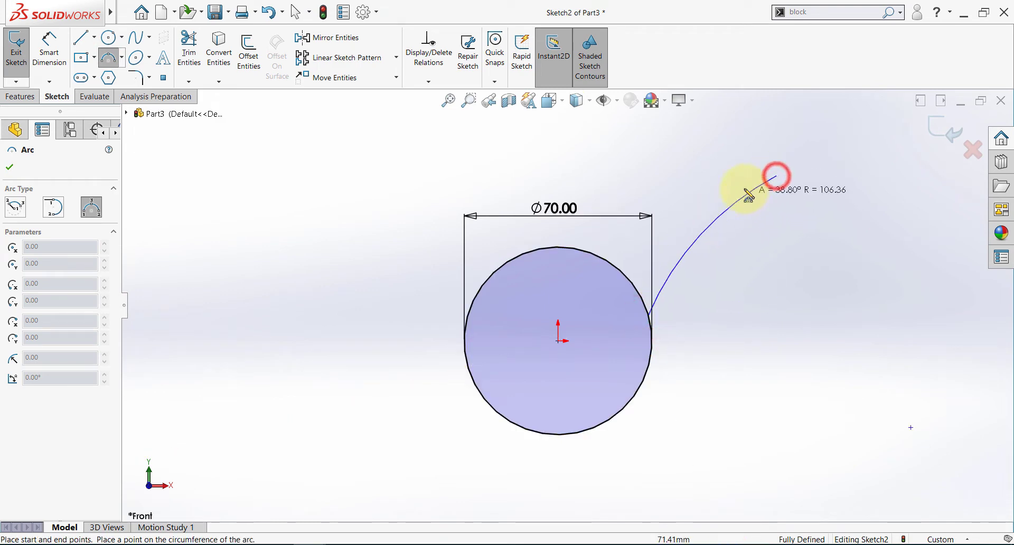
left_click(737, 181)
key("Escape")
left_click_drag(780, 309, 780, 365)
Step: Dimension the radius of the arc beside the circle to 125 mm
left_click(61, 42)
left_click(718, 246)
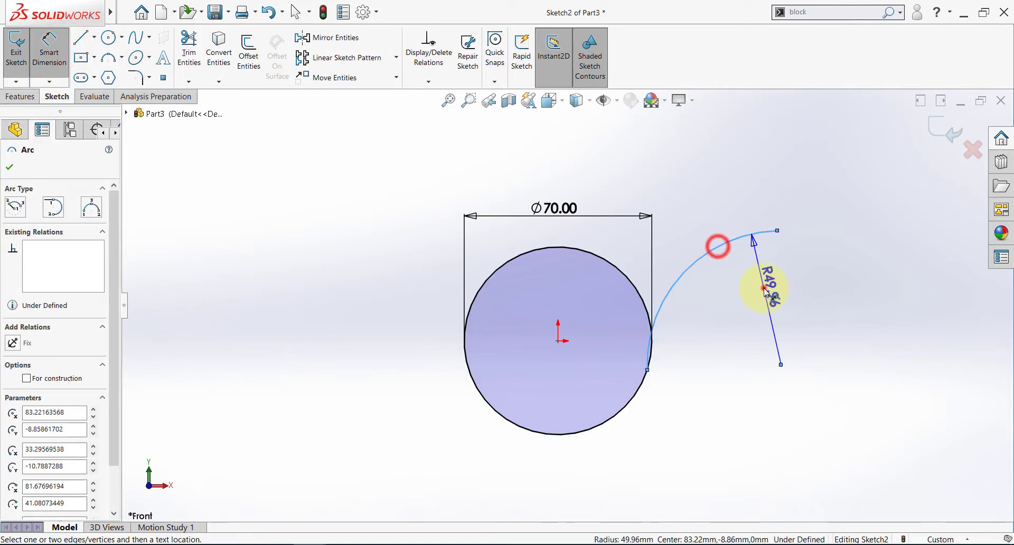
left_click(764, 290)
type("125")
key("Return")
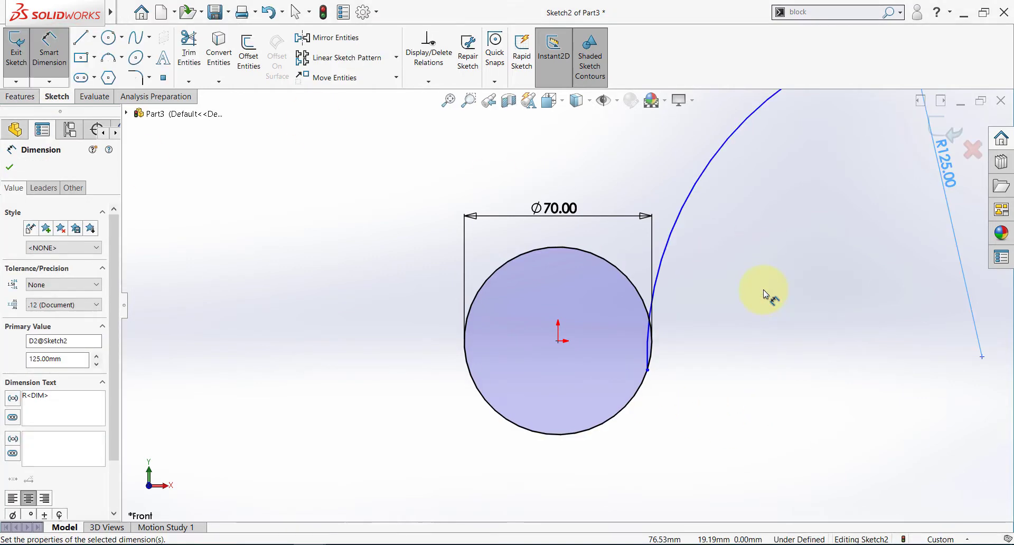
scroll(727, 344, "up", 6)
key("Escape")
Step: Check the arc centre's offset in the Photos drawing and dimension its vertical distance below the origin to 34.5 mm in the sketch
key("alt+Tab")
double_click(641, 459)
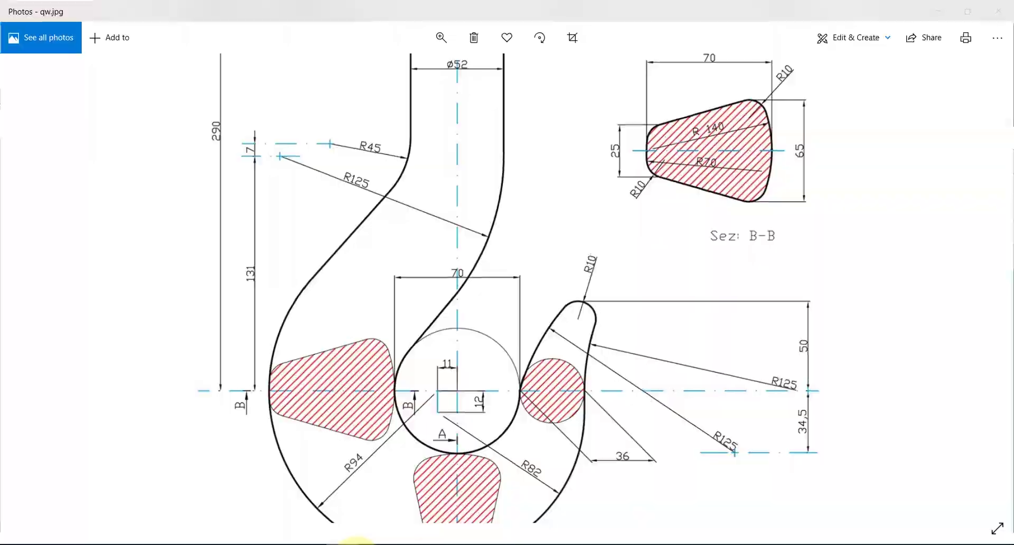
key("alt+Tab")
left_click(49, 45)
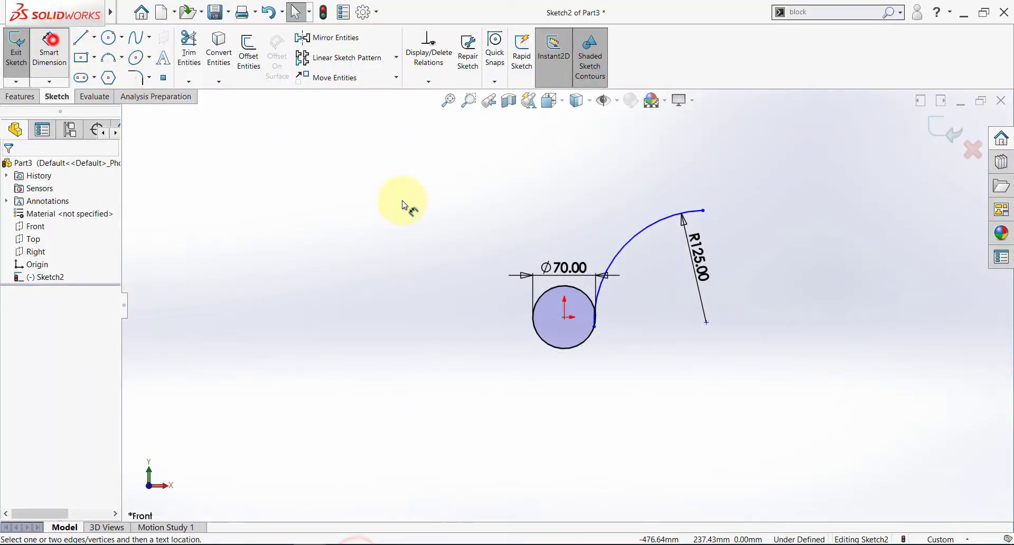
left_click(566, 318)
left_click(708, 322)
scroll(702, 320, "down", 3)
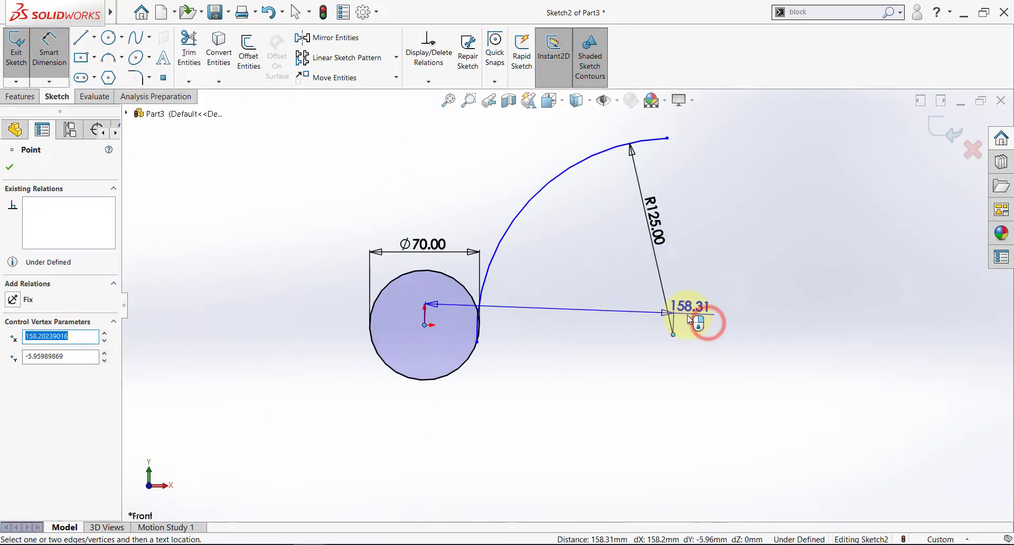
scroll(671, 324, "down", 3)
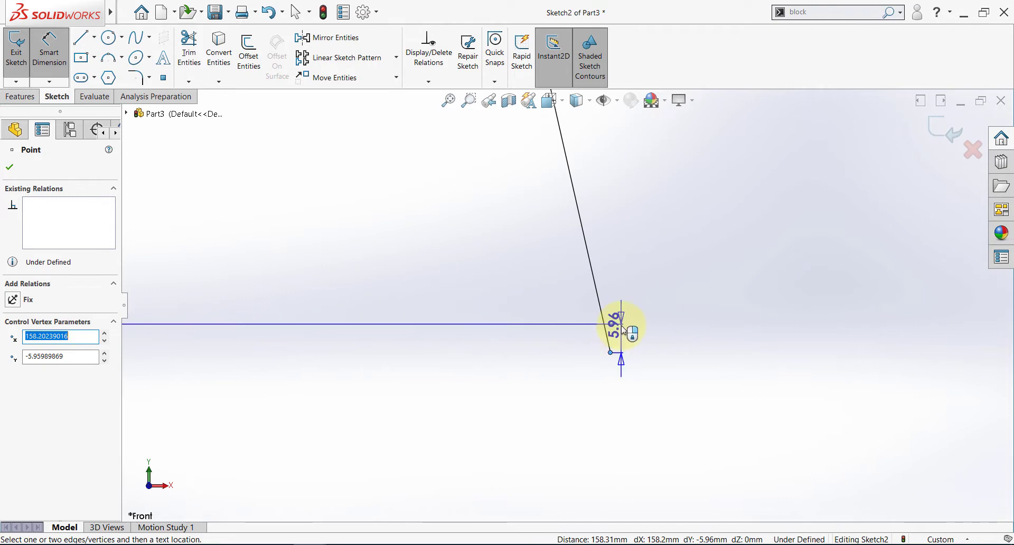
left_click(622, 328)
key("BackSpace")
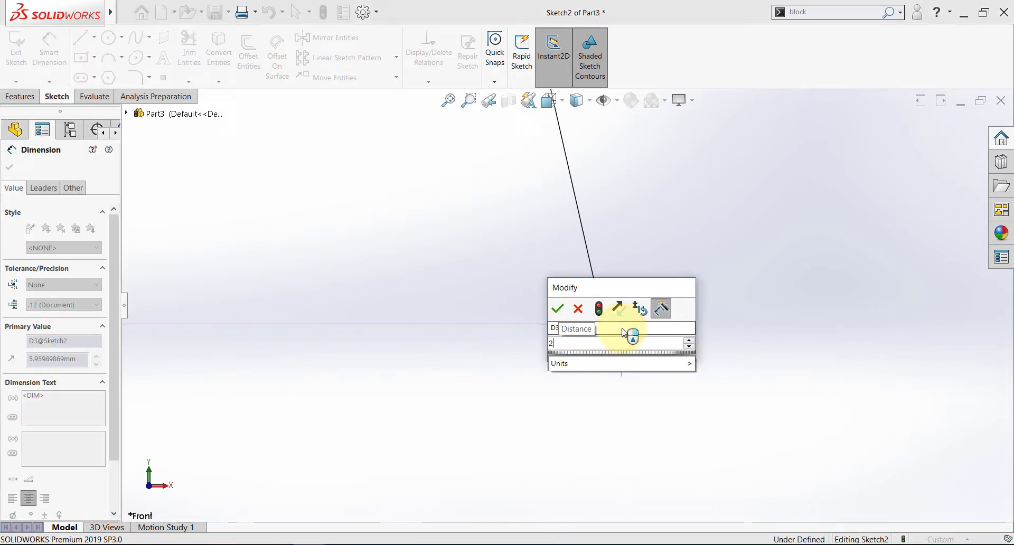
type("34.5")
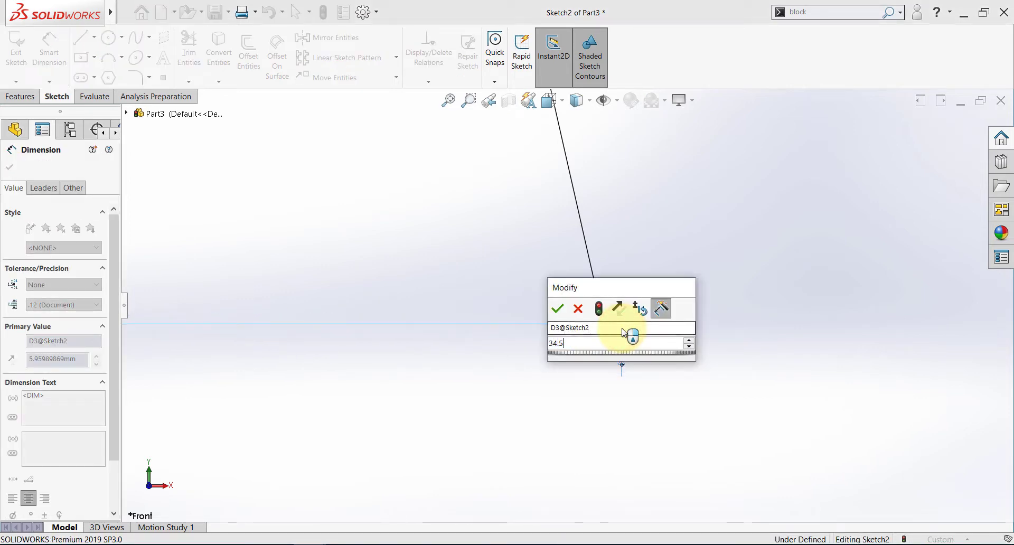
key("Return")
scroll(694, 336, "up", 6)
key("Escape")
Step: Make the 125 mm arc tangent to the circle and shorten the arc at its upper end
scroll(426, 332, "down", 3)
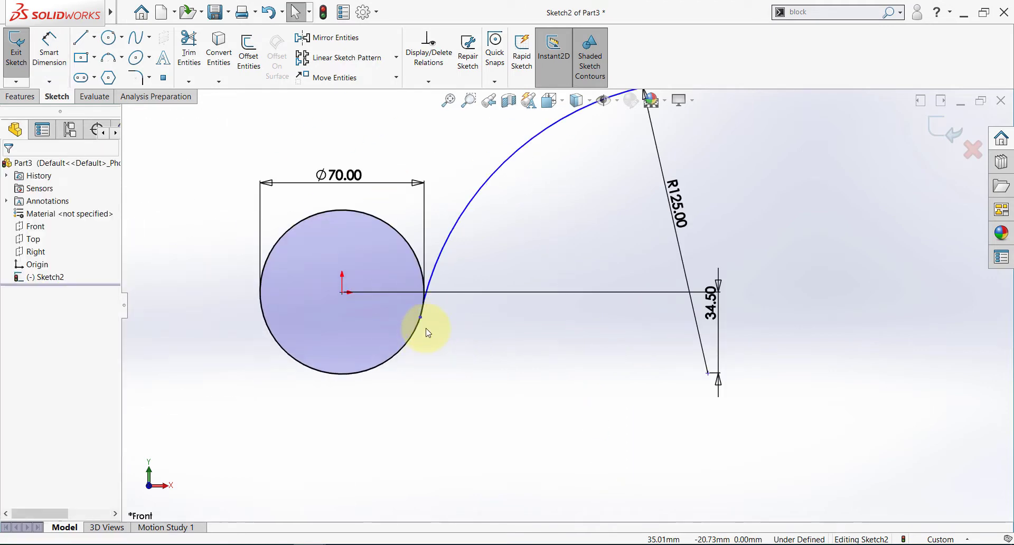
left_click_drag(421, 318, 449, 239)
left_click(442, 227)
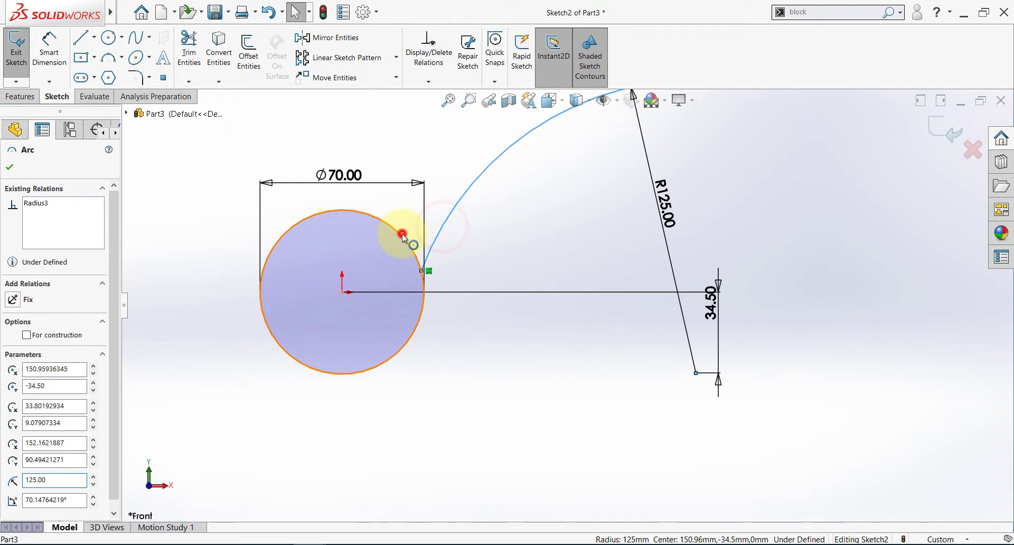
left_click(402, 235, "ctrl")
left_click(442, 187)
left_click(429, 157)
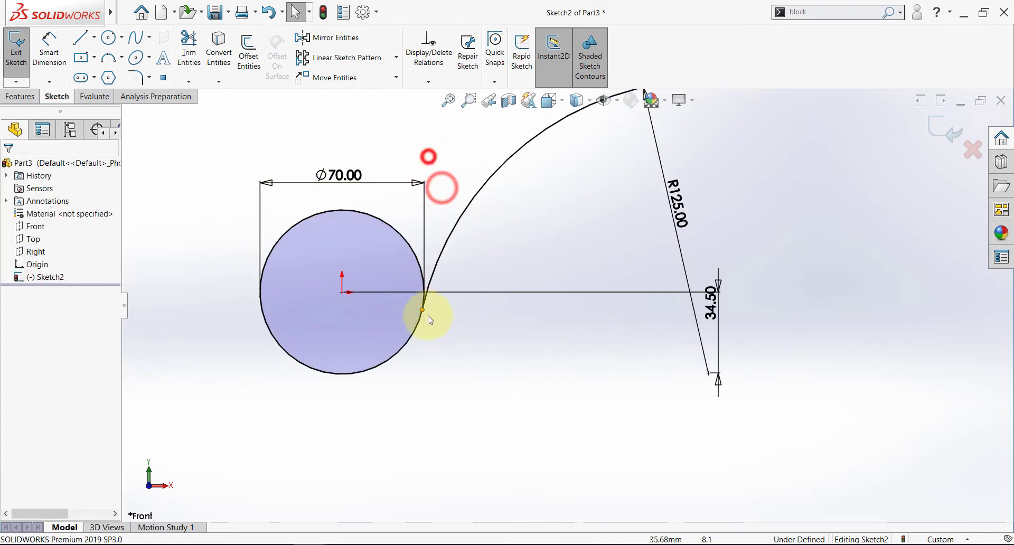
scroll(651, 182, "up", 3)
Step: Consult the hook's outer curve in the Photos drawing and sketch a centerpoint arc around the circle's lower left, centred just left of the origin
key("alt+Tab")
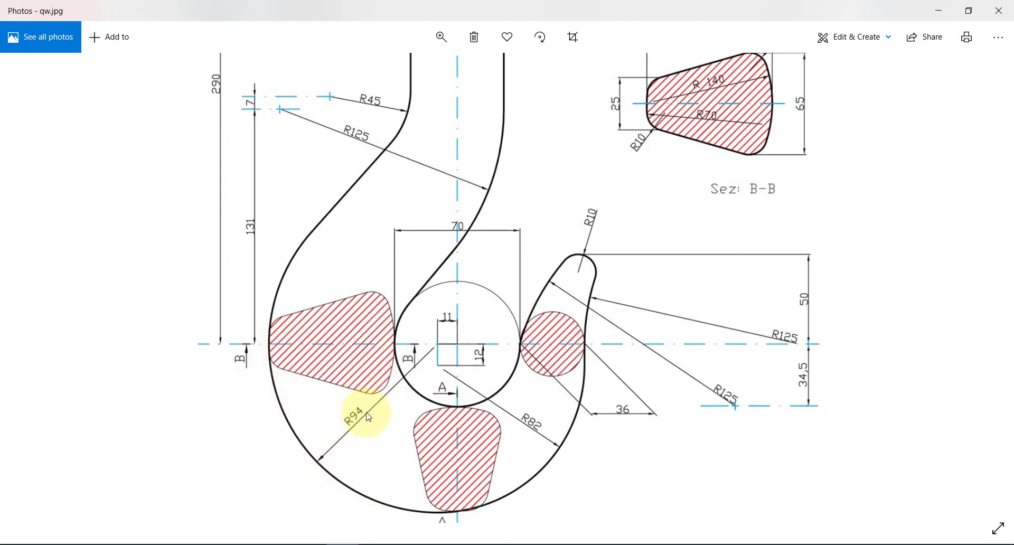
scroll(366, 413, "down", 3)
double_click(433, 475)
left_click_drag(385, 466, 401, 401)
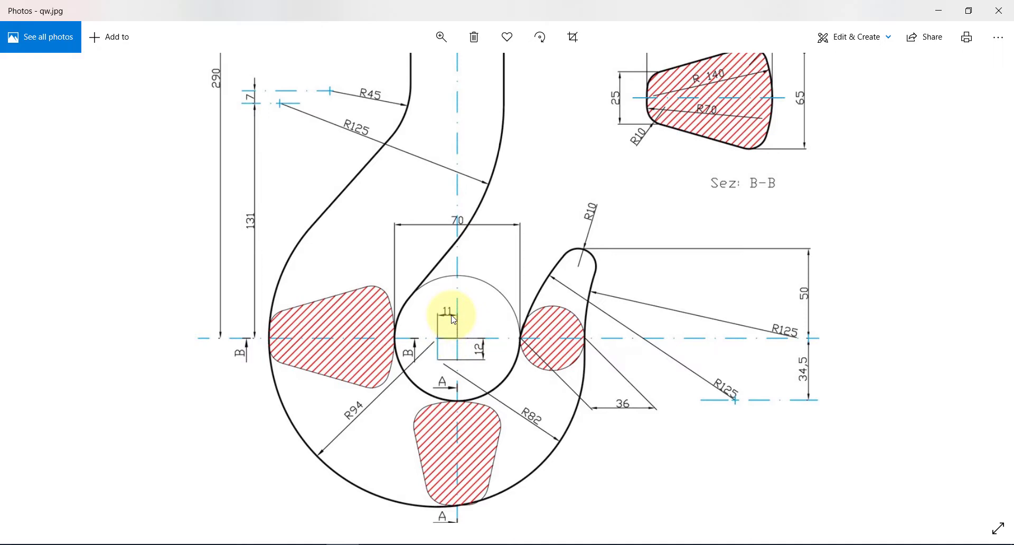
left_click(343, 544)
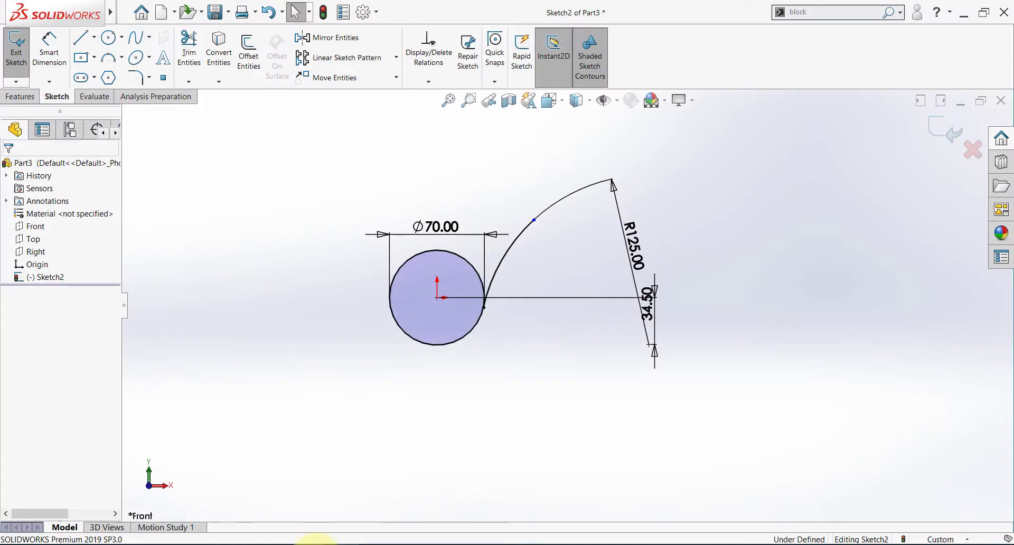
left_click(123, 57)
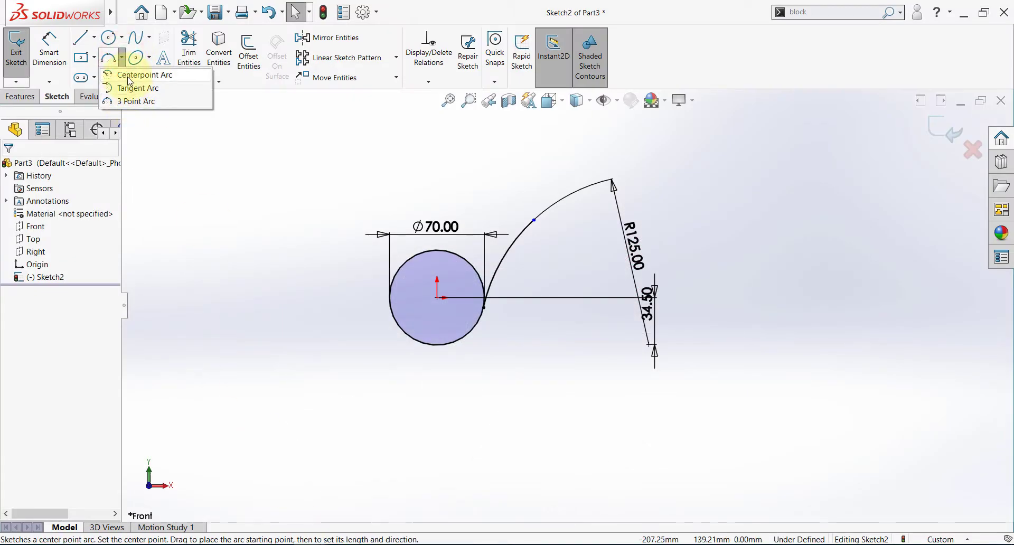
left_click(129, 79)
scroll(370, 259, "down", 3)
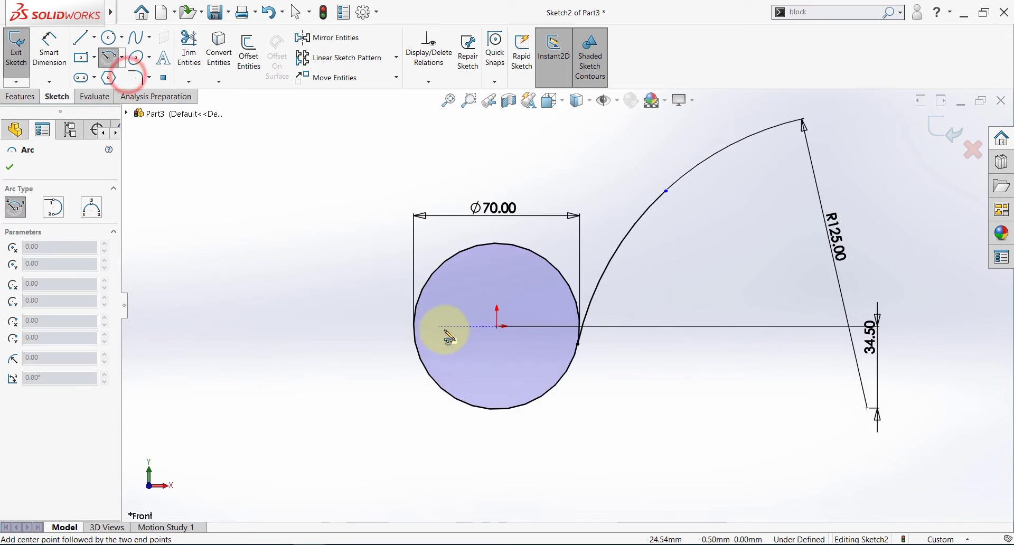
left_click(472, 325)
left_click(273, 334)
scroll(324, 441, "up", 2)
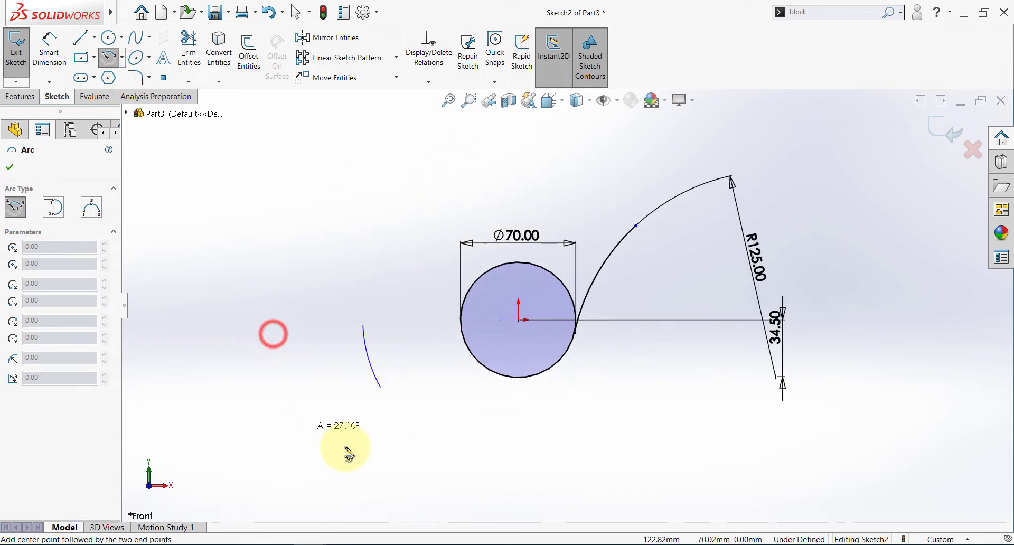
left_click(451, 458)
Step: Dimension the horizontal distance between the outer arc's centre and the origin to 11 mm
left_click(50, 43)
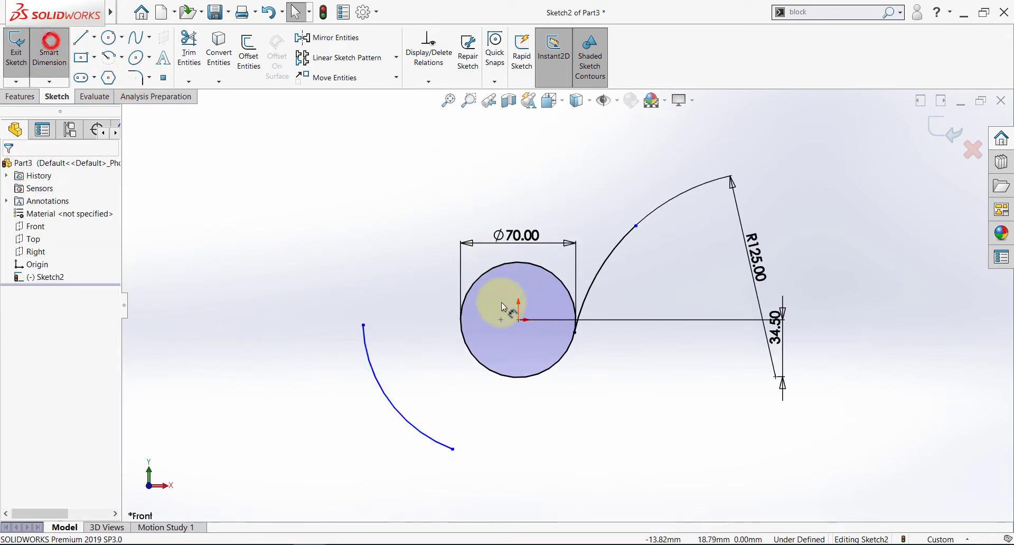
left_click(501, 322)
left_click(519, 320)
left_click(509, 312)
type("11")
key("Return")
key("Escape")
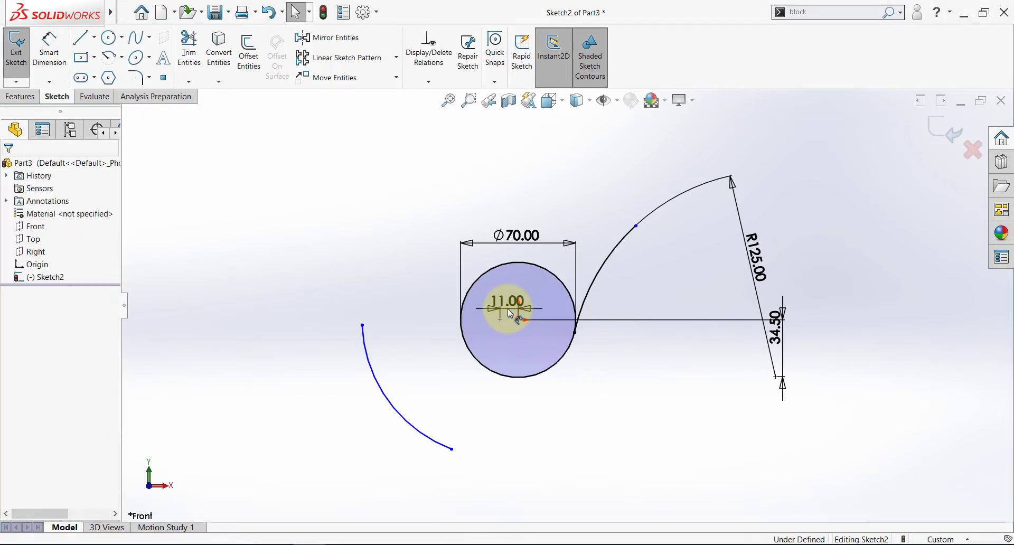
Step: Add a horizontal relation between the outer arc's centre point and the origin
scroll(508, 308, "down", 2)
left_click(500, 325)
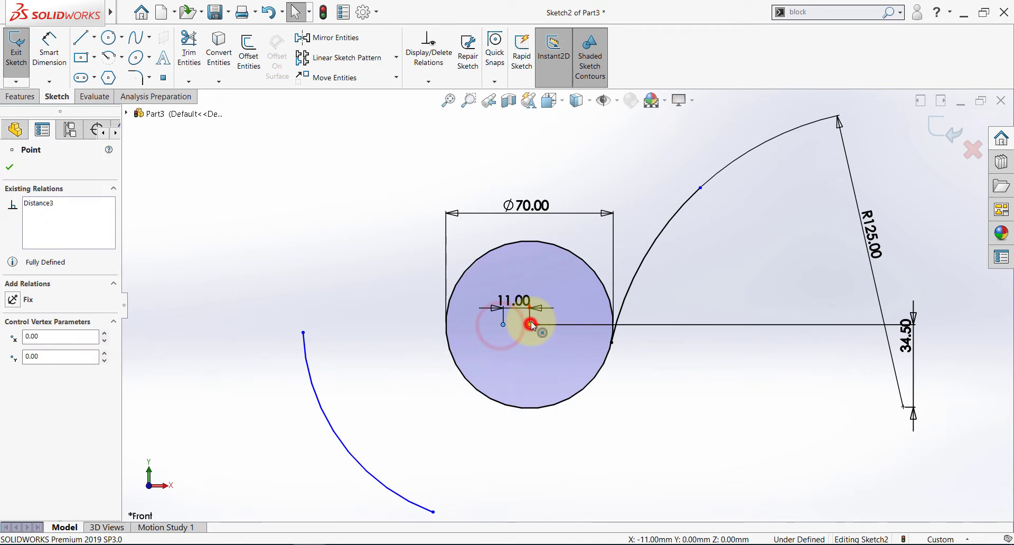
left_click(529, 324, "ctrl")
left_click(561, 279)
left_click(373, 264)
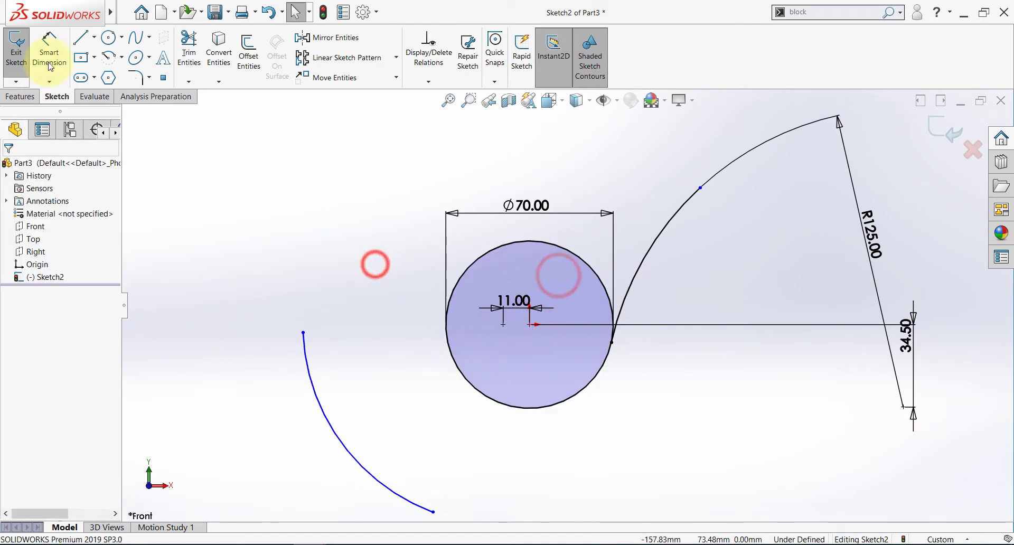
Step: Dimension the radius of the arc around the circle's lower left to 94 mm and extend its lower end beneath the circle
left_click(48, 47)
left_click(310, 376)
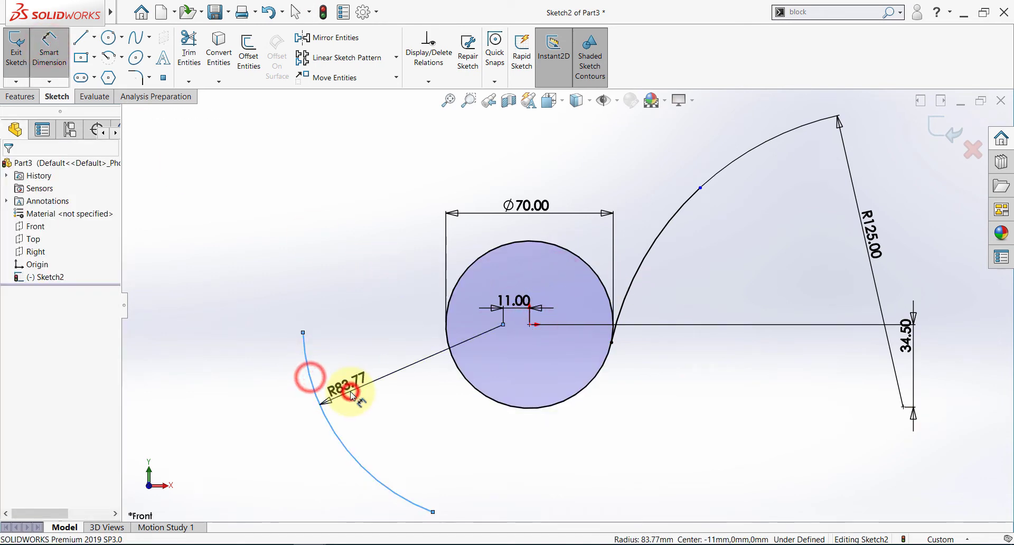
left_click(348, 392)
type("94")
key("Return")
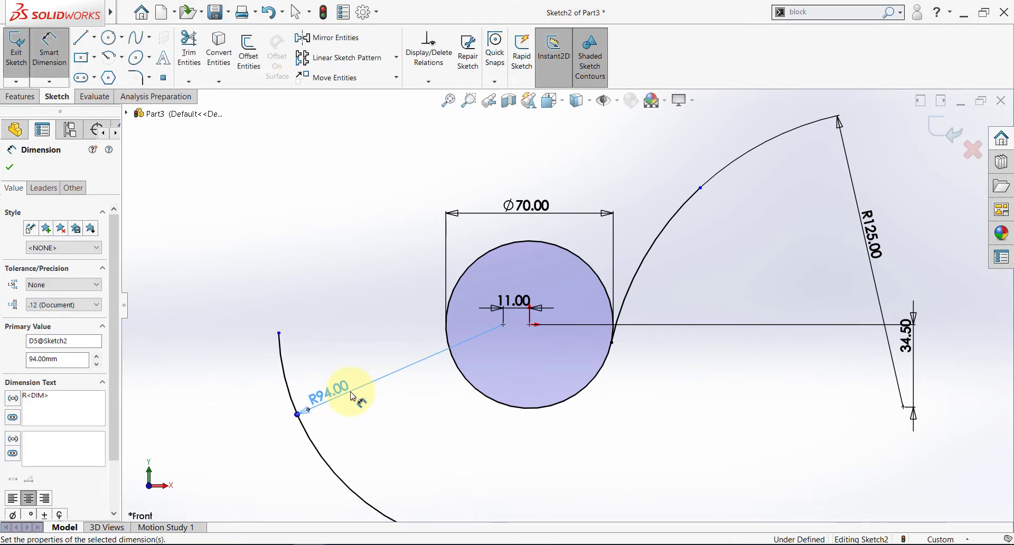
scroll(372, 370, "up", 2)
key("Escape")
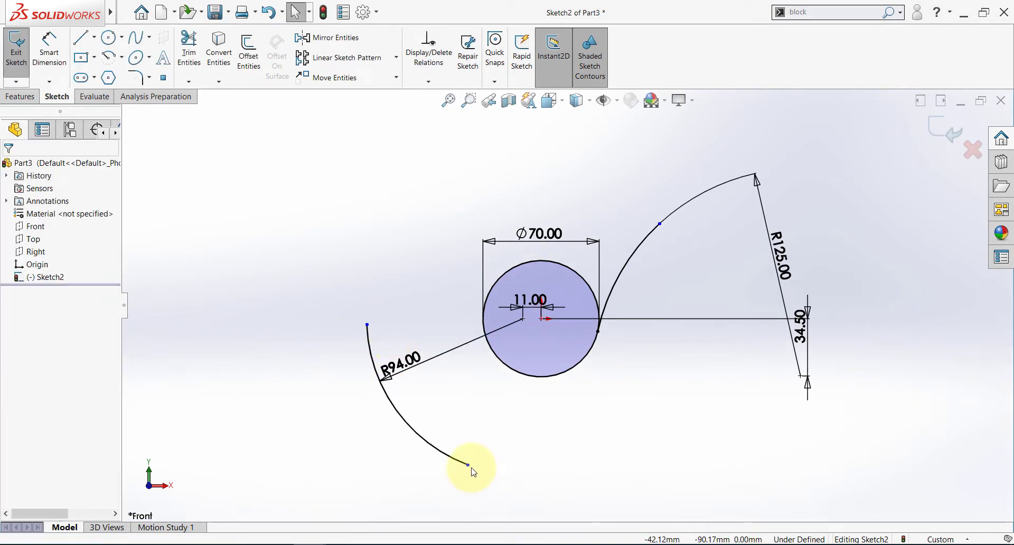
left_click_drag(468, 465, 509, 474)
left_click(460, 495)
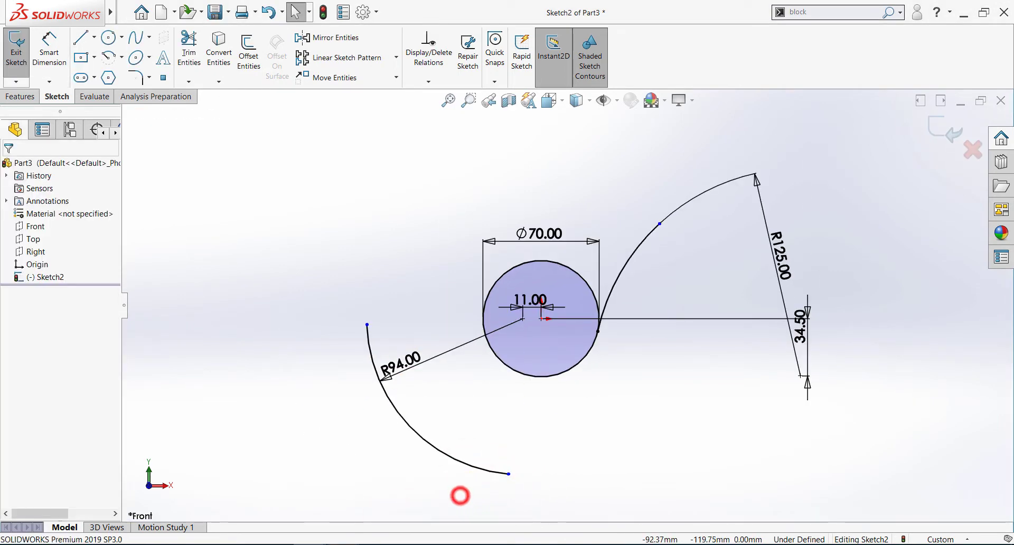
Step: Consult the Photos drawing and sketch a centerpoint arc of about 84 mm radius from the 94 mm arc's lower end, centred just below that arc's centre
key("alt+Tab")
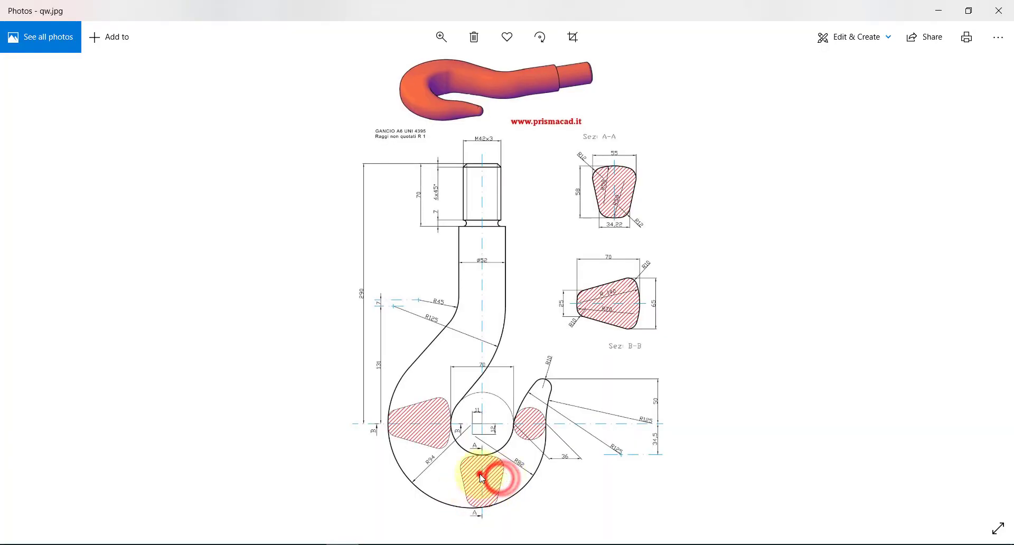
double_click(482, 479)
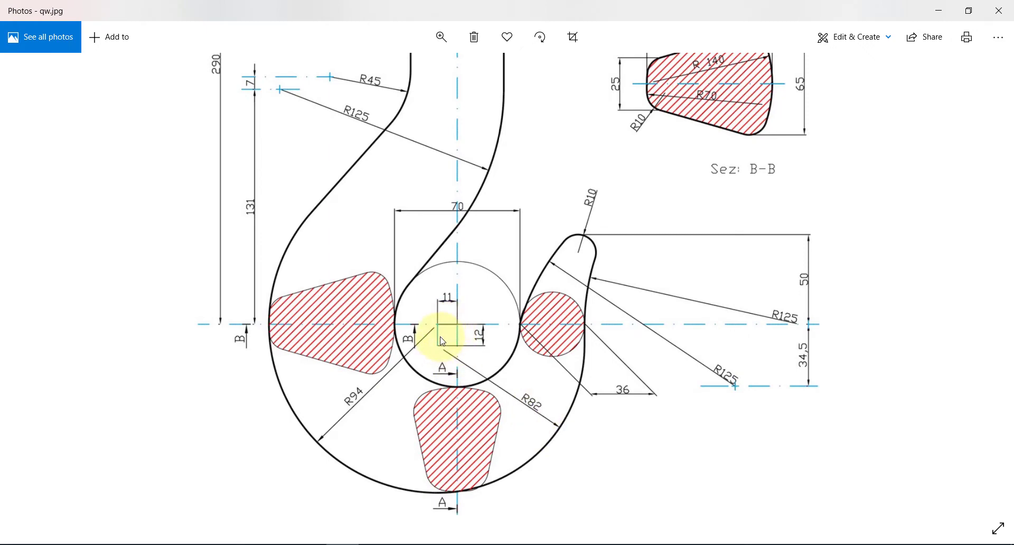
key("alt+Tab")
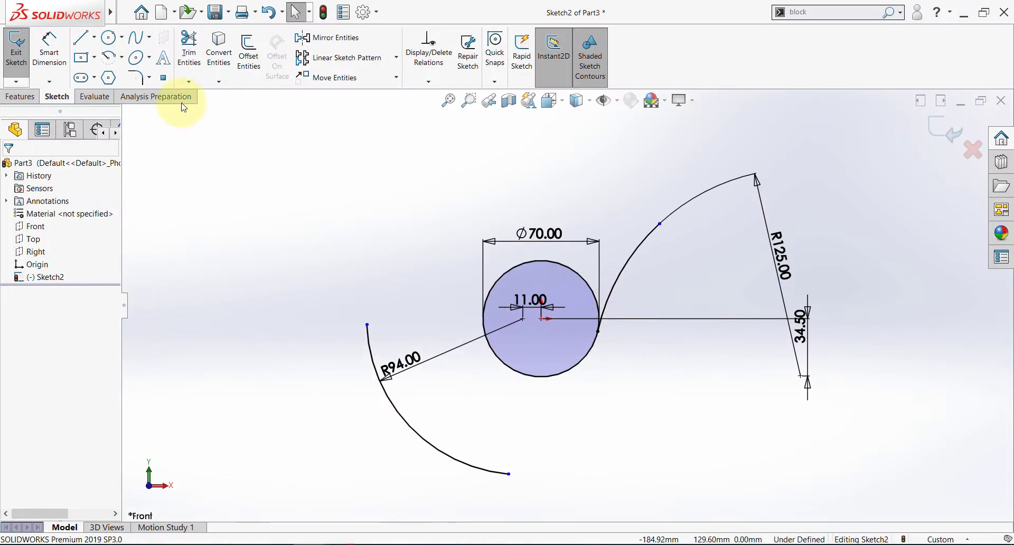
left_click(110, 60)
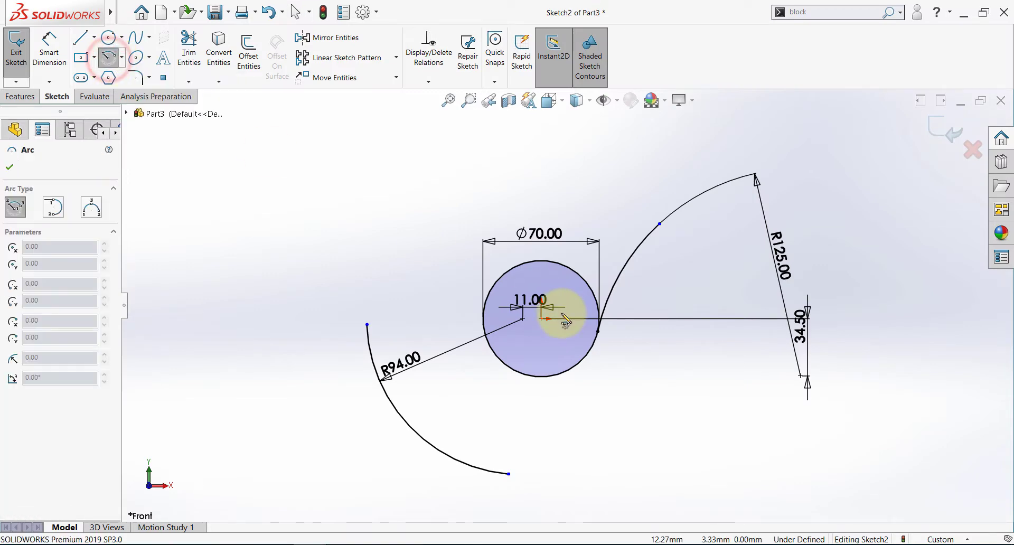
scroll(563, 320, "down", 3)
left_click(480, 360)
scroll(480, 360, "up", 3)
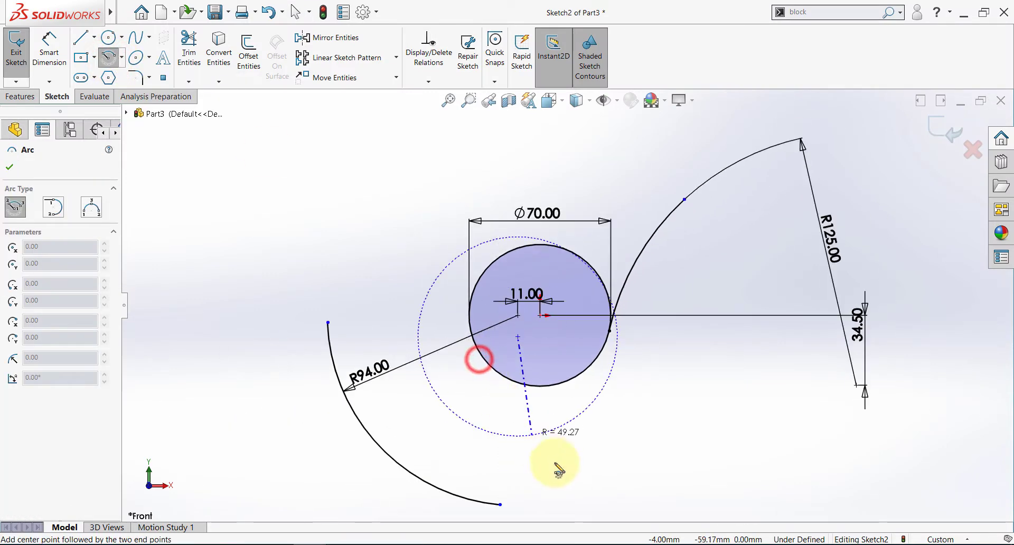
left_click(500, 505)
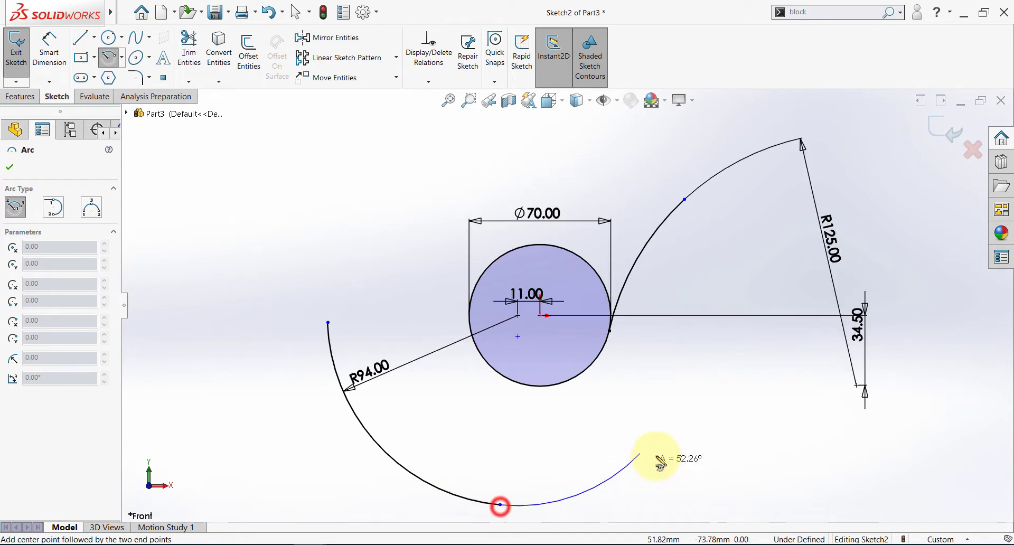
left_click(662, 402)
key("Escape")
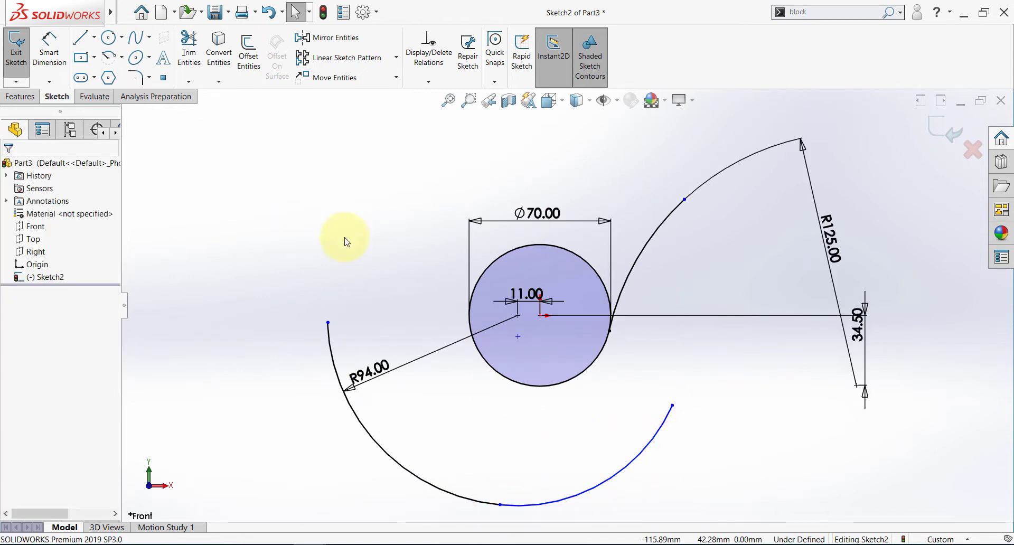
Step: Check the lower right arc's radius in the Photos drawing and dimension the new arc's radius to 82 mm
left_click(344, 544)
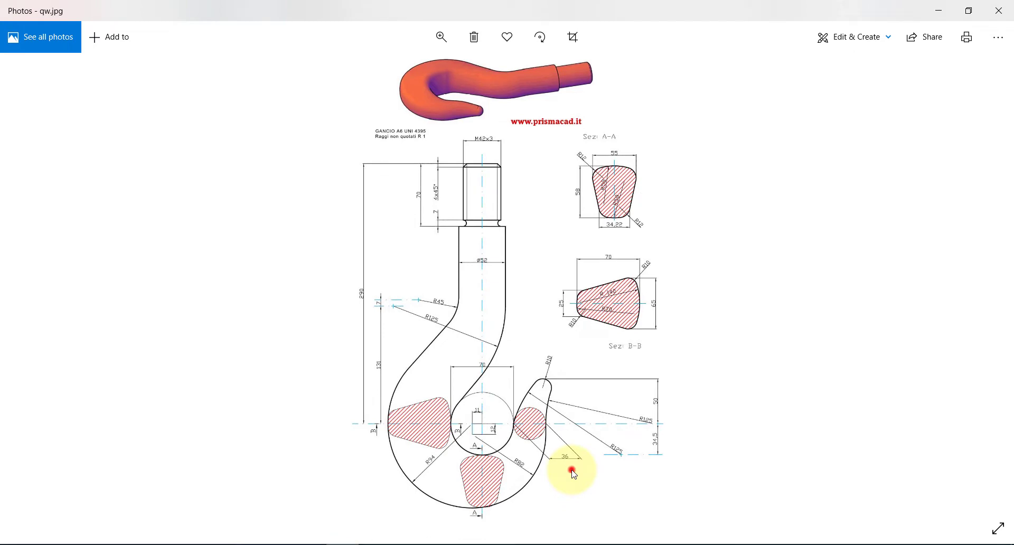
scroll(570, 469, "up", 5)
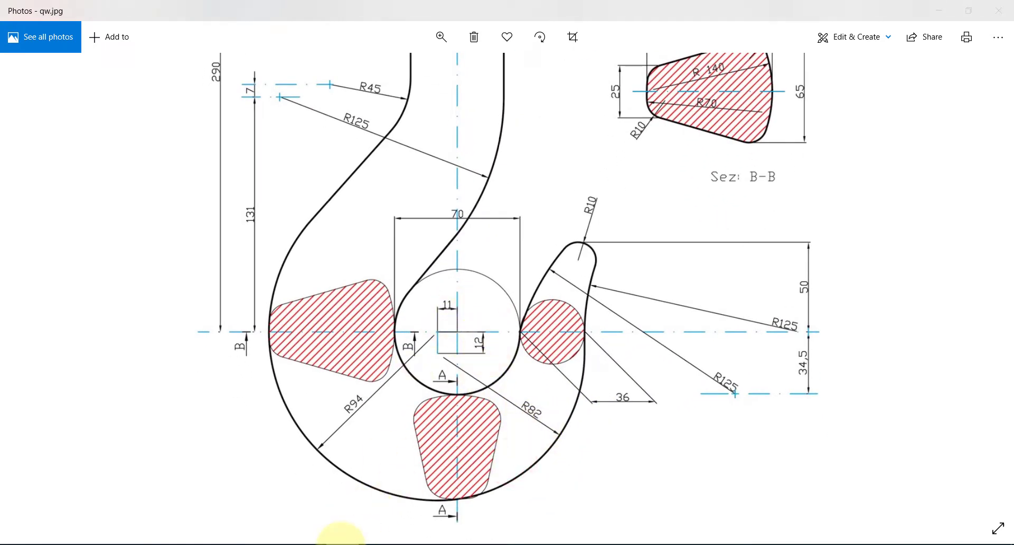
left_click(343, 543)
left_click(606, 480)
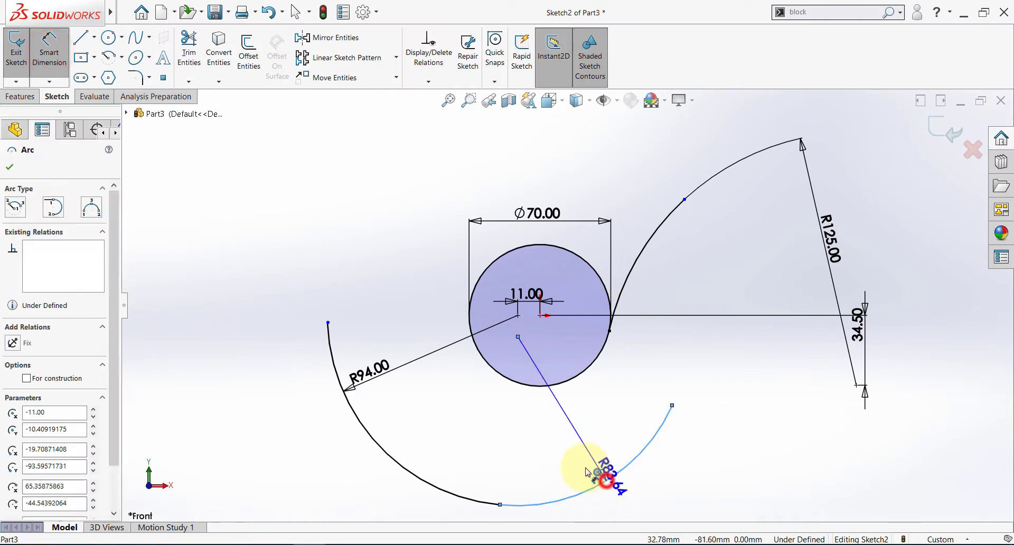
left_click(587, 472)
type("82")
key("Return")
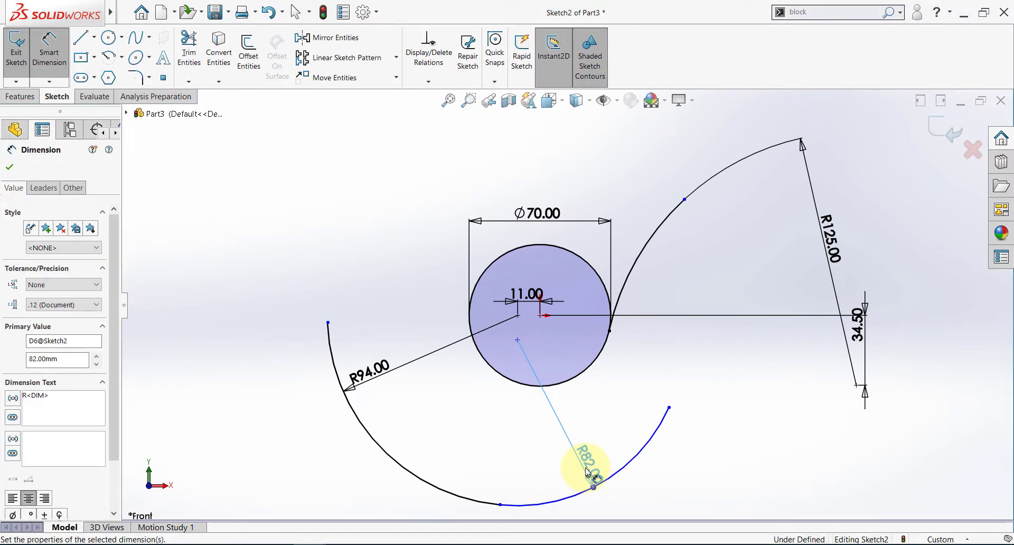
key("Escape")
Step: Dimension the vertical distance between the centres of the 82 mm and 94 mm arcs to 12 mm
left_click(56, 50)
scroll(503, 290, "down", 2)
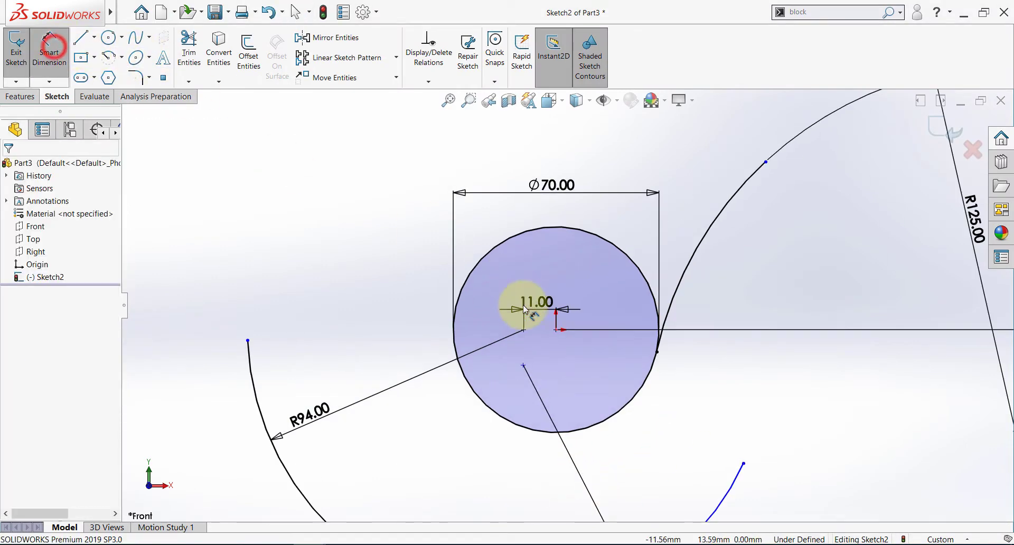
left_click(521, 365)
left_click(523, 329)
left_click(499, 359)
type("12.04140838mm")
key("Return")
key("Escape")
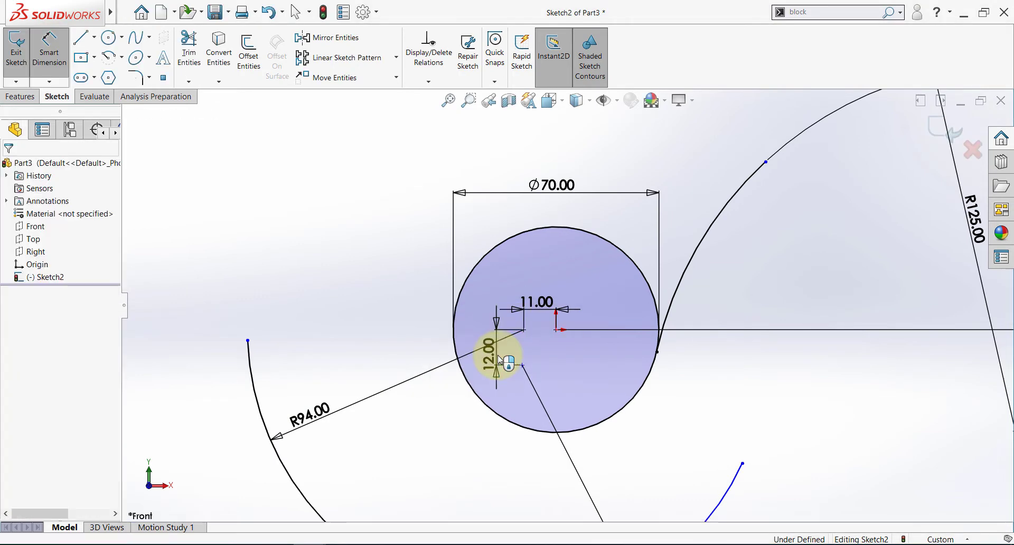
Step: Add a vertical relation between the centre points of the 82 mm and 94 mm arcs
left_click_drag(576, 365, 534, 366)
left_click(534, 365)
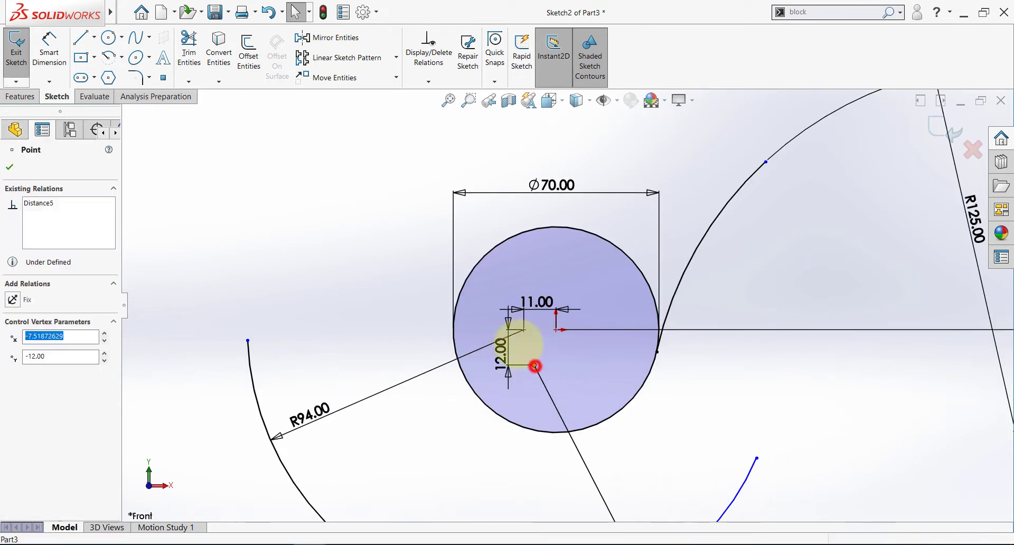
left_click(522, 330, "ctrl")
left_click(570, 286)
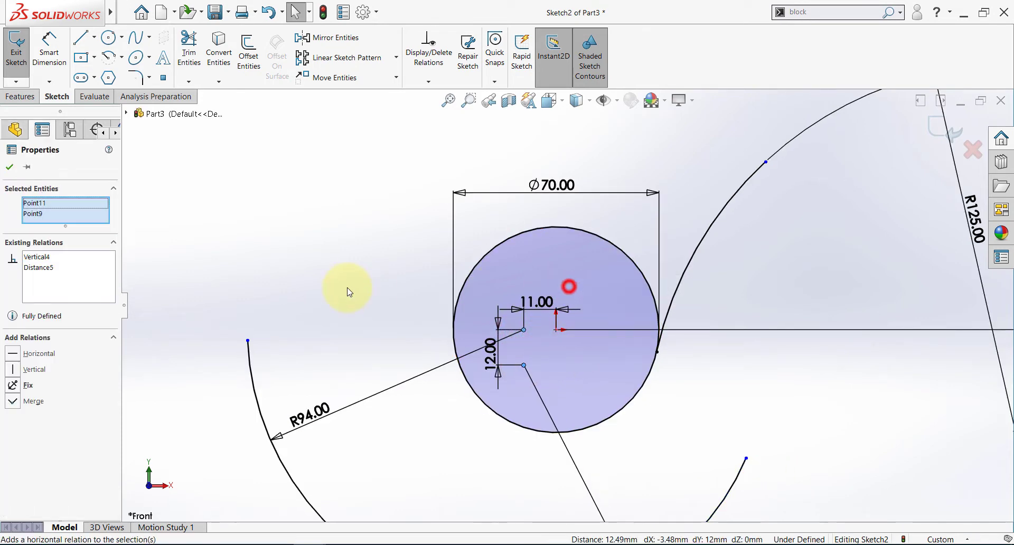
left_click(359, 273)
Step: Reposition the free end of the 82 mm arc below the circle's right side
scroll(553, 409, "up", 3)
left_click(671, 394)
left_click_drag(687, 417, 677, 423)
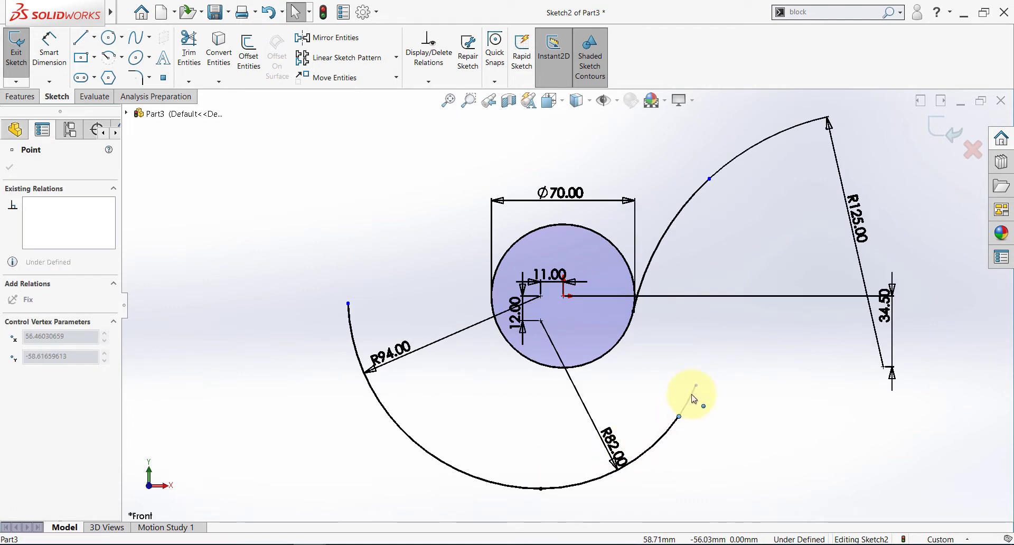
left_click(691, 475)
Step: Consult the hook tip's outer curve in the Photos drawing and sketch a centerpoint arc right of the circle, centred near the horizontal line through the origin
left_click(349, 544)
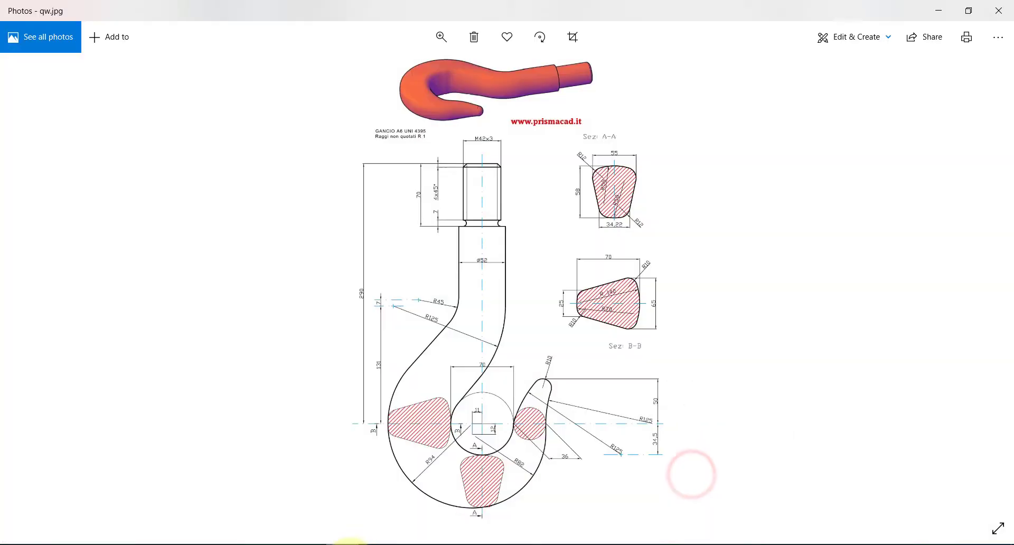
scroll(544, 461, "up", 5)
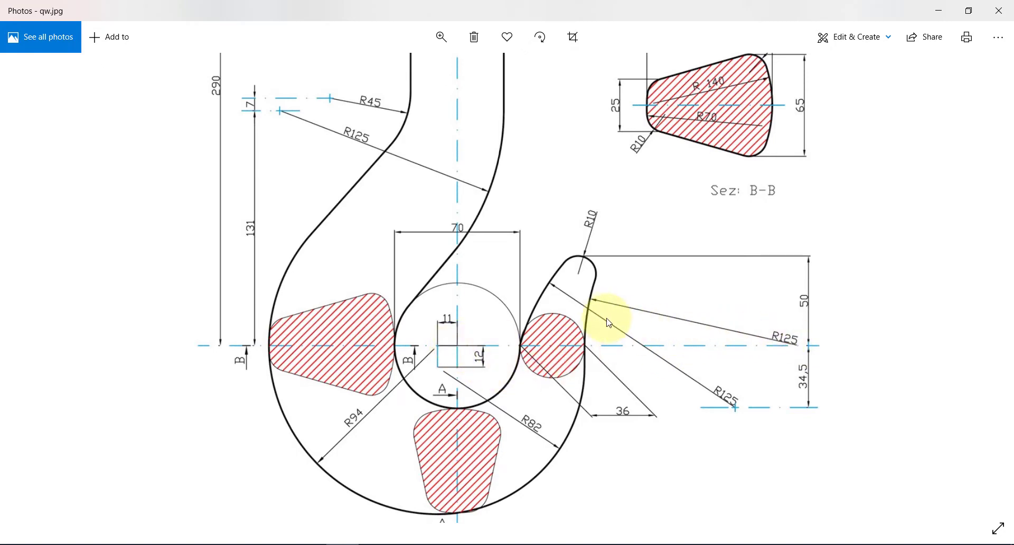
key("alt+Tab")
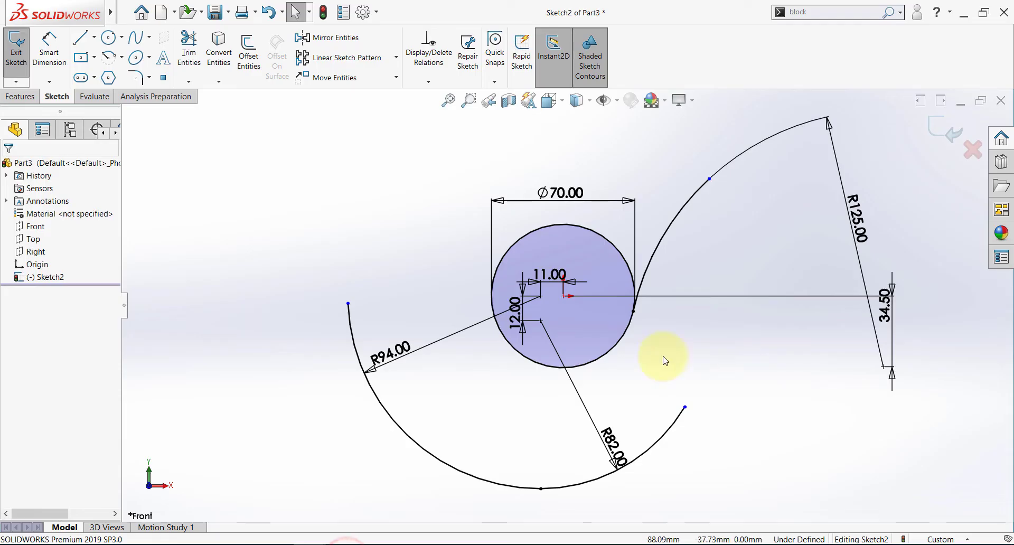
left_click(107, 58)
scroll(774, 294, "up", 1)
scroll(729, 315, "down", 4)
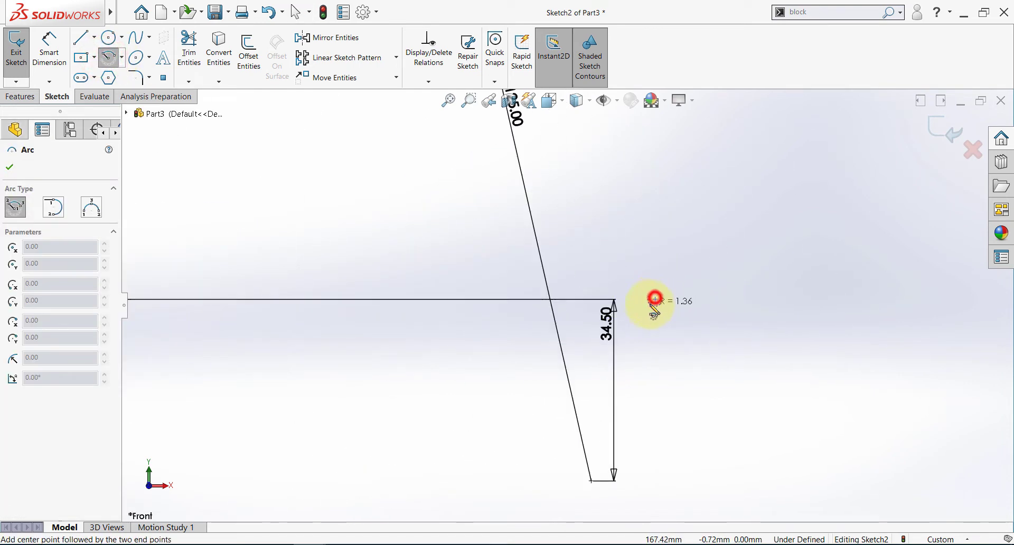
scroll(568, 317, "up", 4)
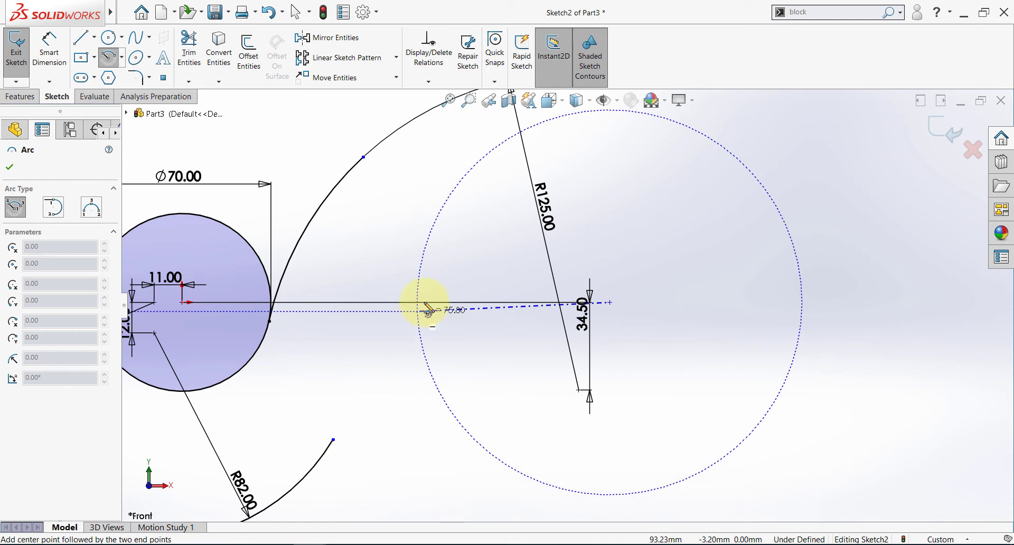
left_click(361, 414)
left_click(415, 235)
key("Escape")
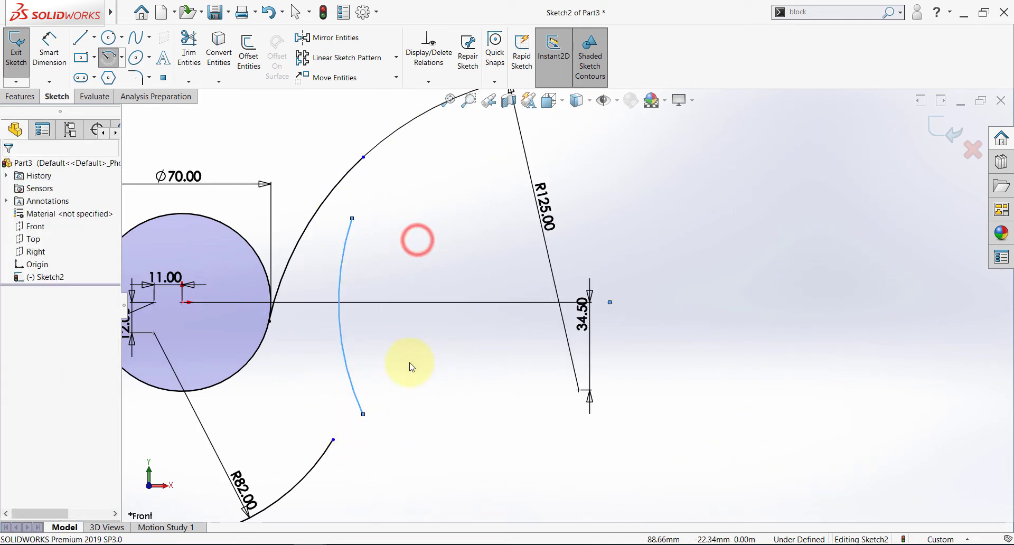
Step: Make the new outer tip arc equal in radius to the 125 mm arc
scroll(422, 370, "up", 3)
scroll(486, 327, "down", 2)
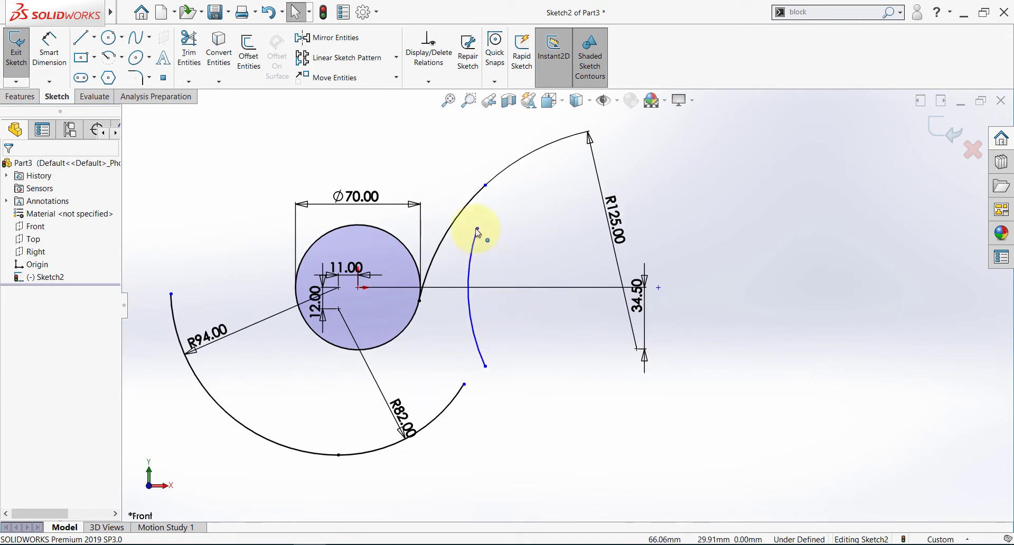
left_click(463, 208)
left_click(471, 249, "ctrl")
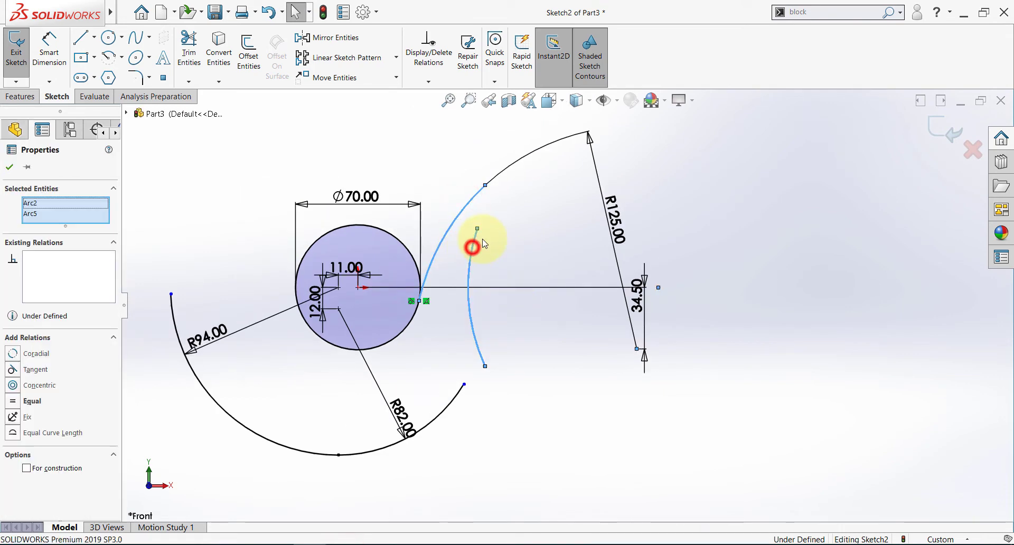
left_click(553, 204)
left_click(534, 346)
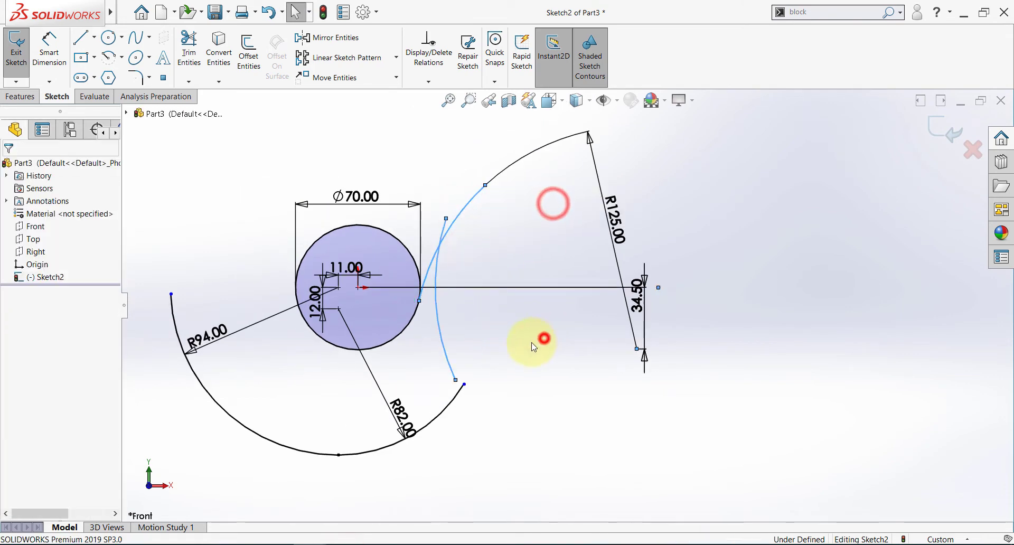
Step: Merge the outer tip arc's lower endpoint with the free end of the 82 mm arc
left_click(456, 381)
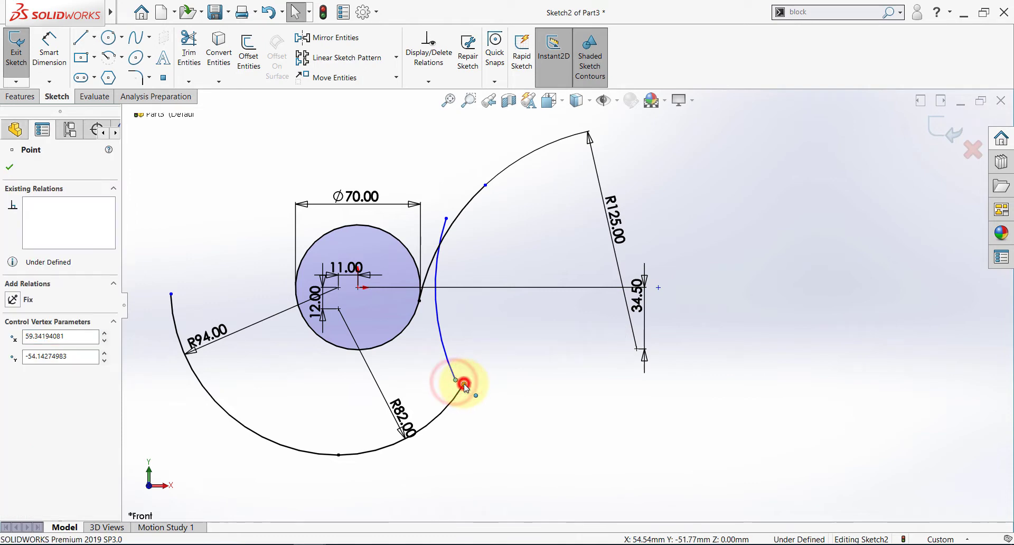
left_click(464, 384, "ctrl")
left_click(544, 338)
left_click(511, 394)
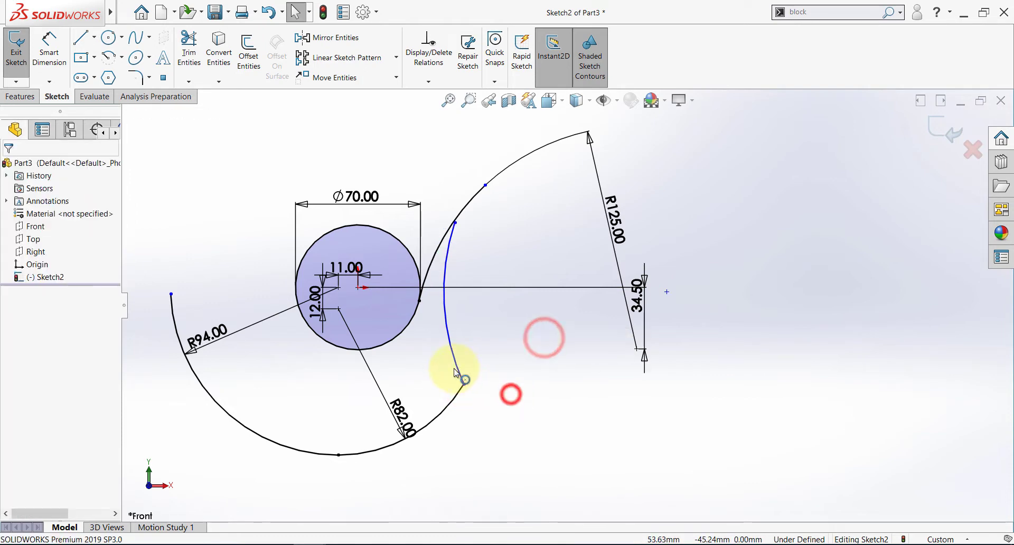
Step: Swing the outer tip arc's upper end outward and make the arc tangent to the 82 mm arc
left_click_drag(467, 224, 527, 250)
left_click(473, 376)
left_click(465, 384)
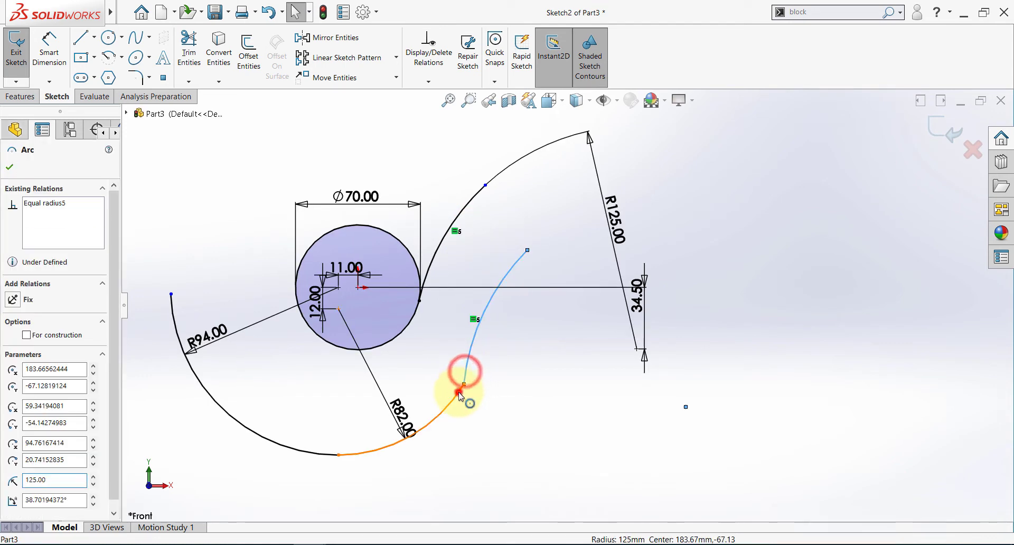
left_click(459, 392, "ctrl")
left_click(503, 347)
Step: Add a horizontal relation between the outer tip arc's centre point and the origin
left_click(690, 410)
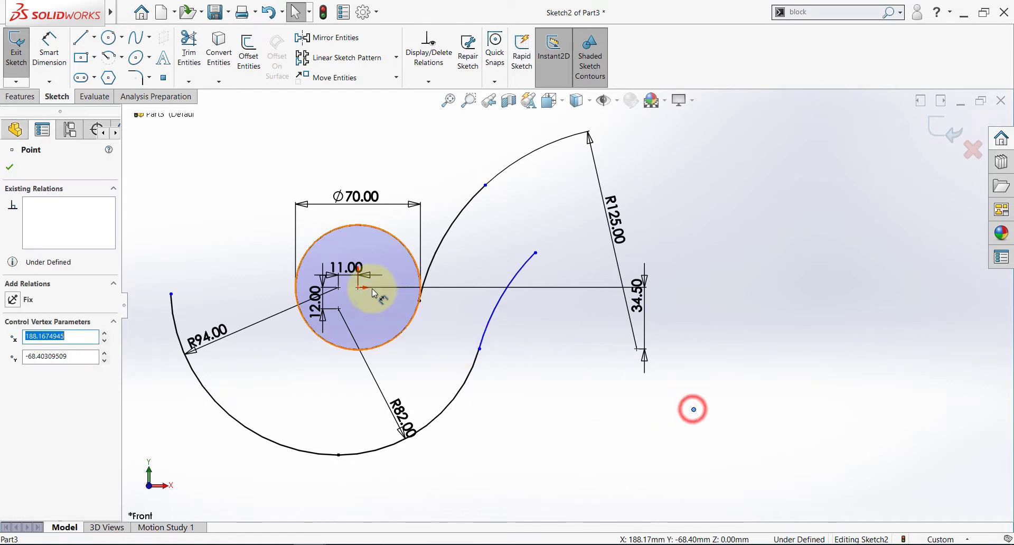
left_click(358, 288, "ctrl")
left_click(389, 241)
left_click(300, 173)
Step: Shorten both tip arcs at their upper ends and move the 125 mm radius dimension below the horizontal line
left_click_drag(549, 131, 497, 229)
left_click_drag(486, 186, 483, 220)
left_click(555, 380)
mouse_move(609, 236)
left_mouse_down()
mouse_move(526, 338)
mouse_move(525, 359)
left_mouse_up()
left_click(514, 392)
Step: Check the hook tip in the reference drawing and sketch a tangent arc joining the upper ends of the two tip arcs
left_click(347, 544)
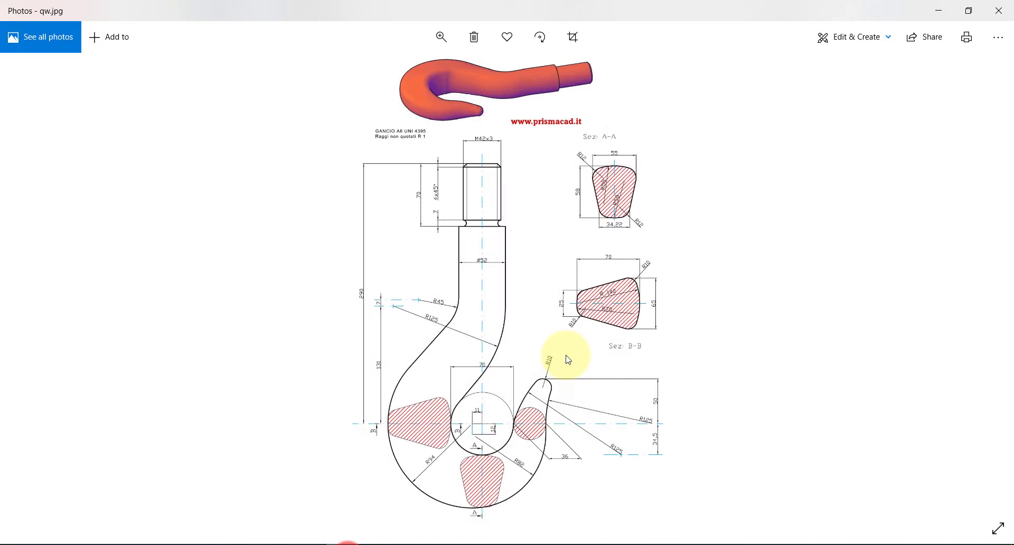
double_click(536, 386)
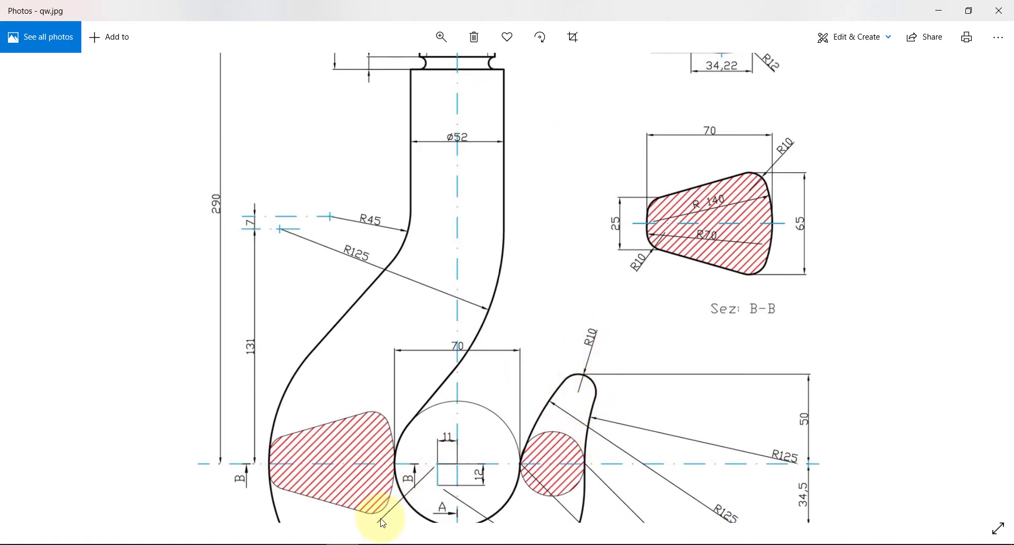
left_click(353, 539)
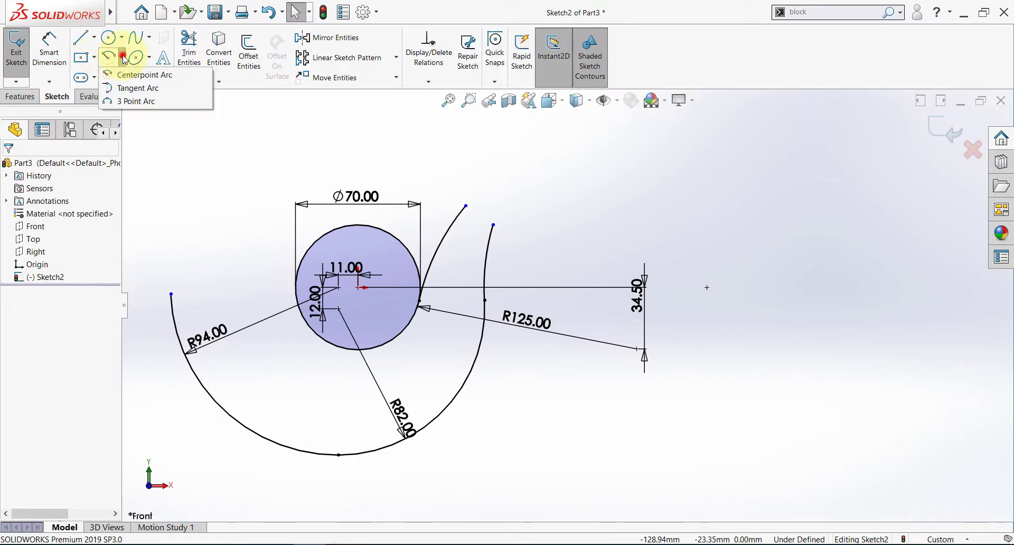
left_click(118, 86)
scroll(528, 222, "down", 3)
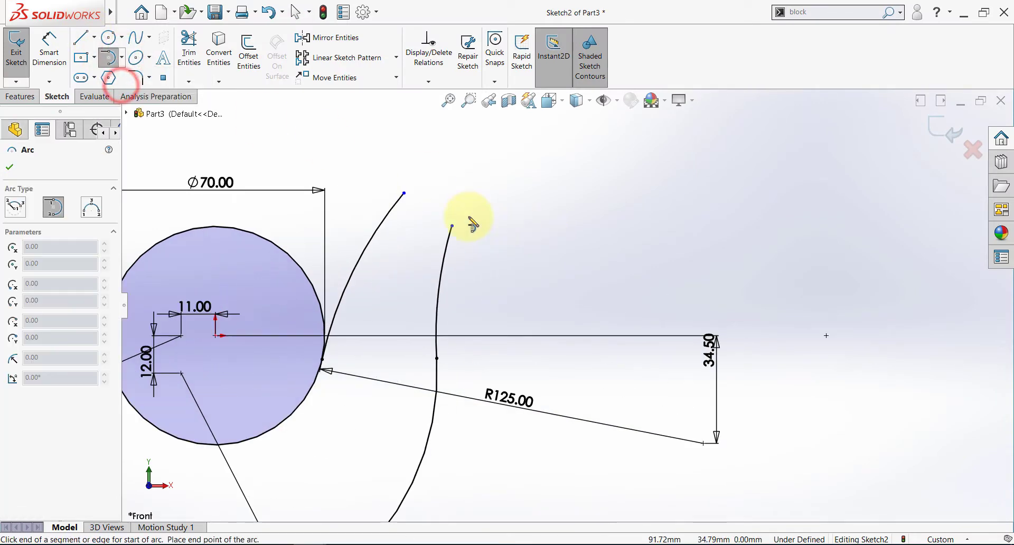
left_click(404, 193)
left_click(451, 228)
key("Escape")
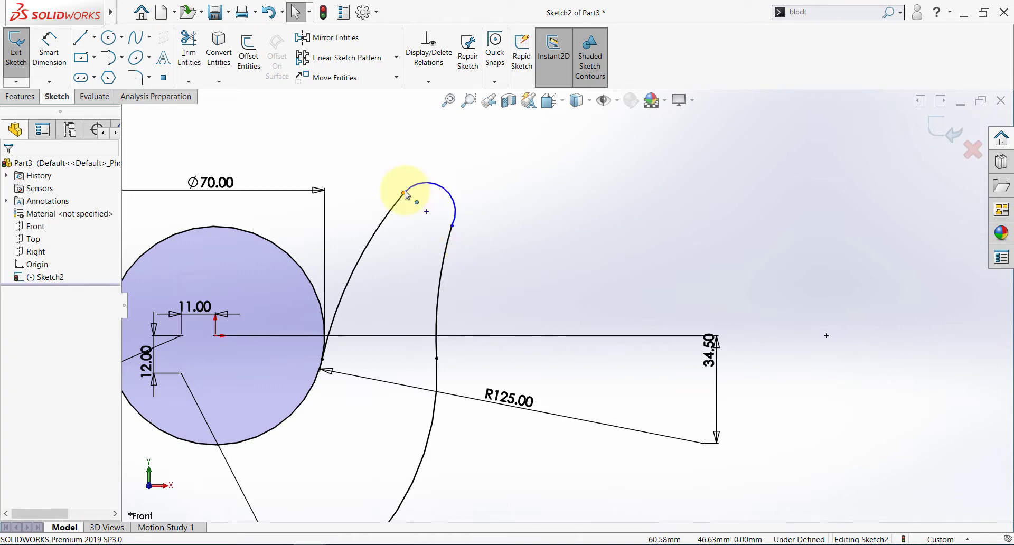
Step: Make the tip's rounding arc tangent to the outer tip arc
left_click(454, 217)
left_click(451, 234, "ctrl")
left_click(497, 187)
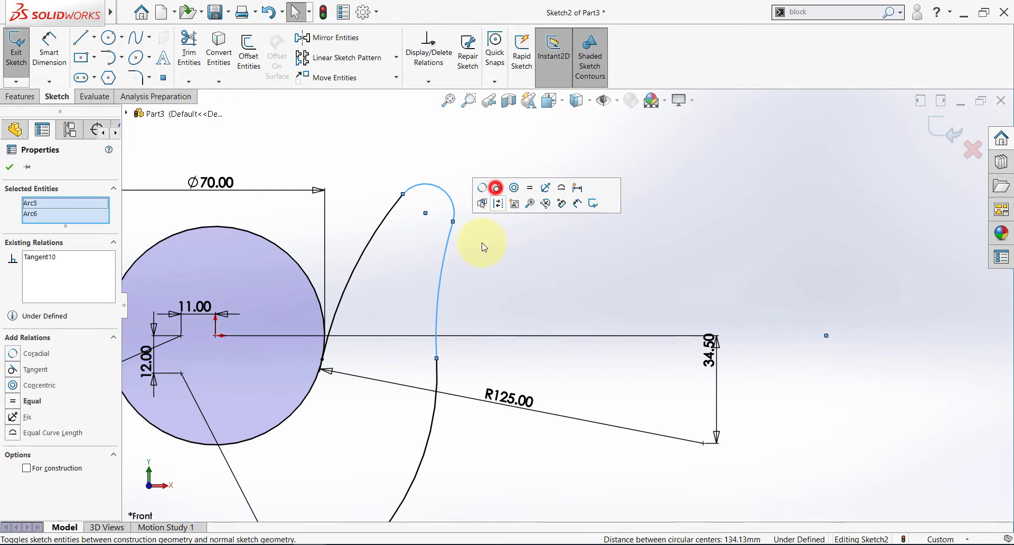
left_click(479, 244)
Step: Dimension the tip's rounding arc with a radius of 10 mm
left_click(46, 46)
left_click(441, 188)
left_click(458, 182)
type("10")
key("Return")
key("Escape")
scroll(486, 243, "up", 2)
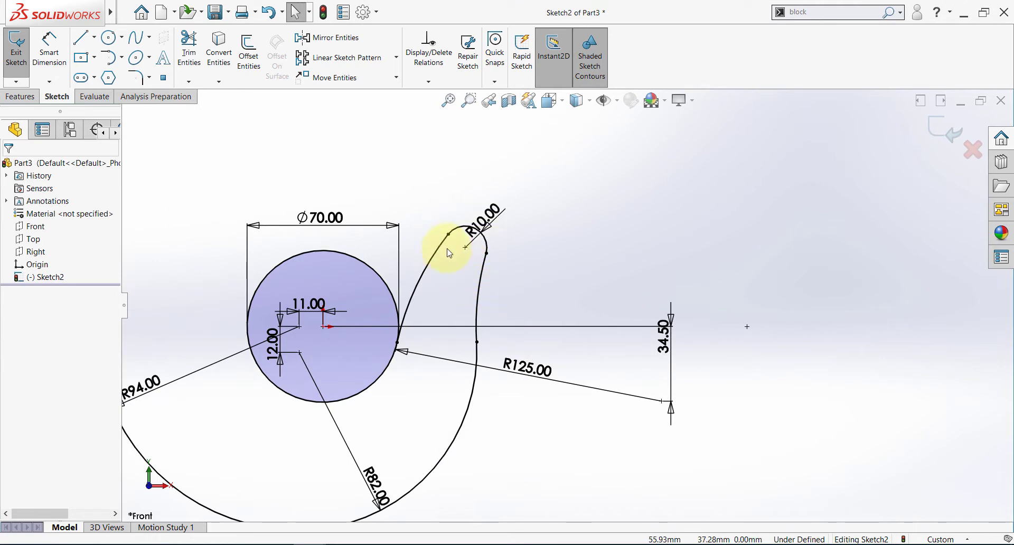
Step: Lengthen the 94 mm arc by moving its free end up to about X -94 mm, Y 45 mm
scroll(510, 283, "up", 4)
scroll(353, 327, "down", 3)
left_click_drag(339, 309, 360, 220)
scroll(387, 413, "up", 5)
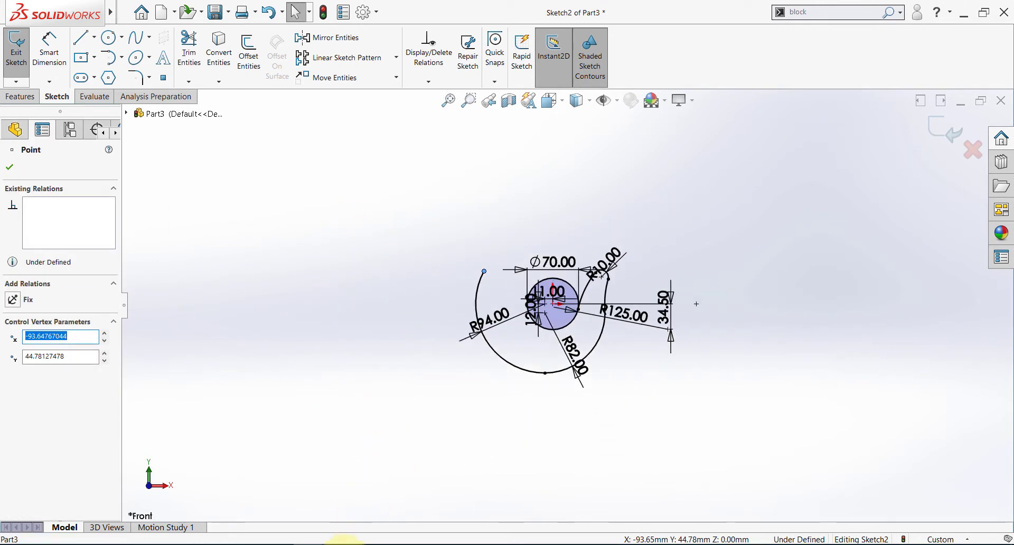
Step: Check the shank in the reference drawing and sketch a horizontal midpoint line about 100 mm long, centred directly above the origin
left_click(343, 543)
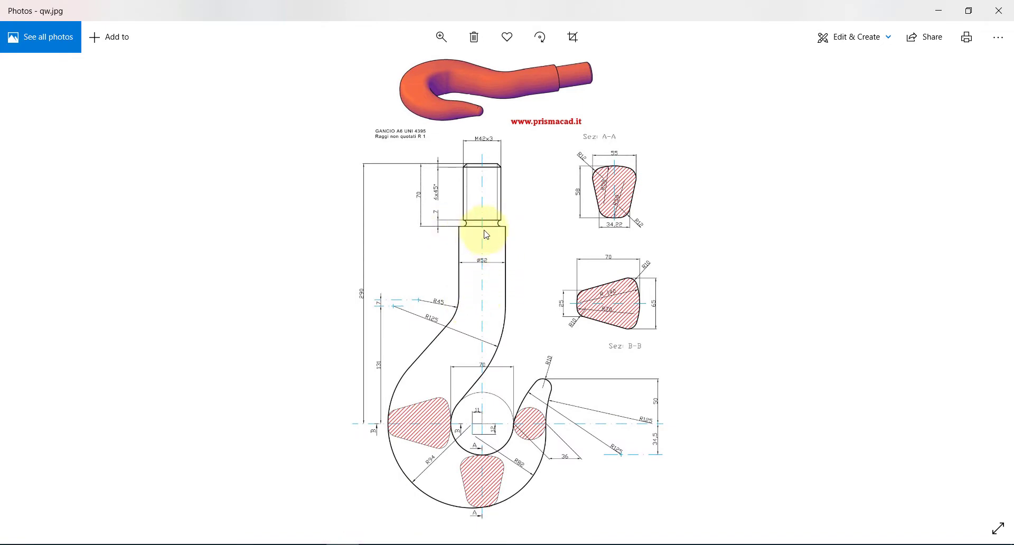
double_click(483, 284)
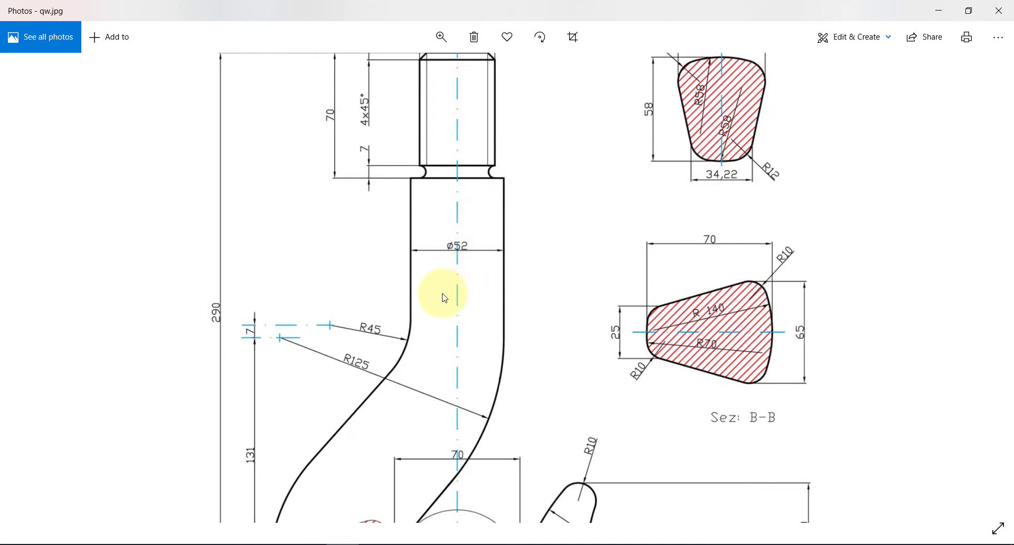
left_click_drag(444, 294, 455, 263)
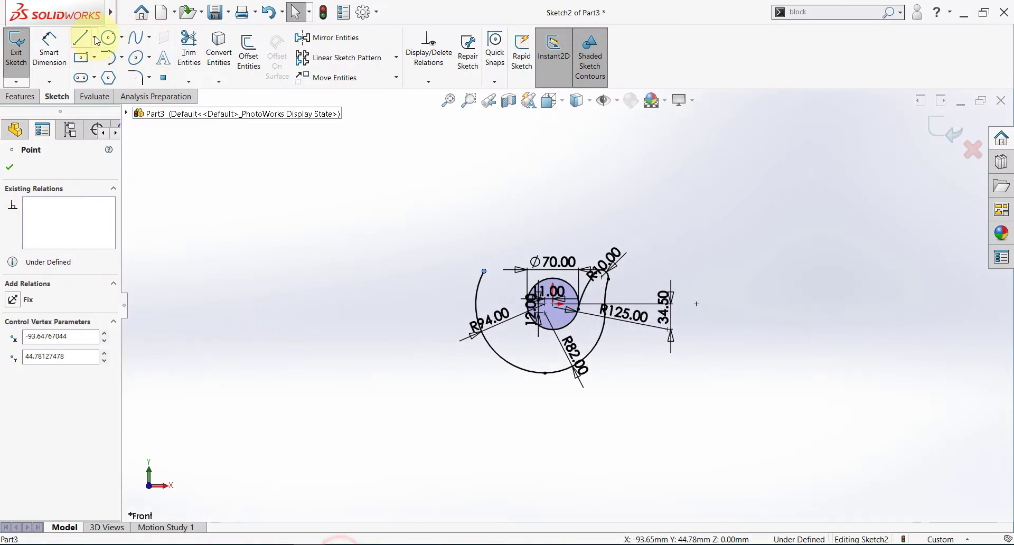
left_click(94, 37)
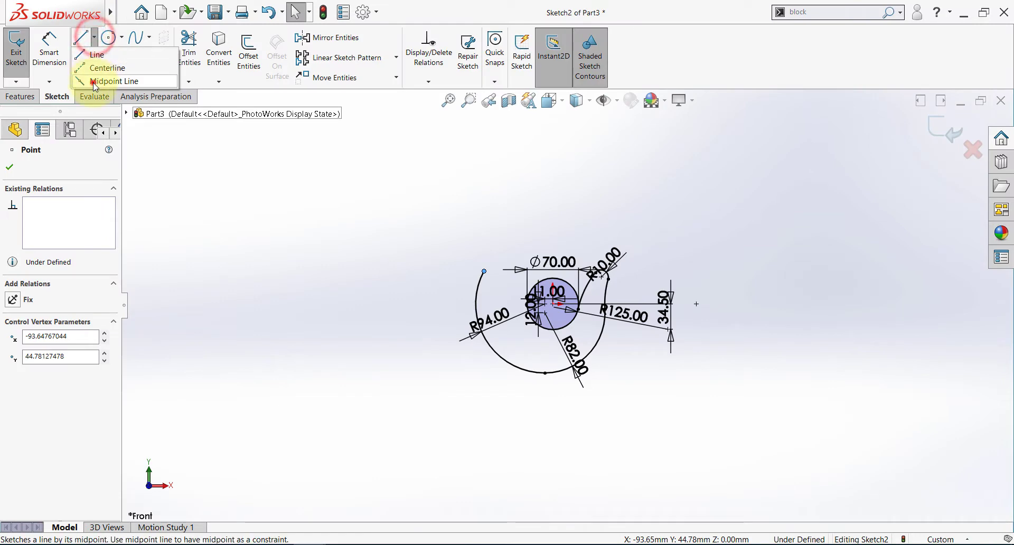
left_click(93, 82)
scroll(539, 302, "up", 4)
scroll(528, 216, "down", 3)
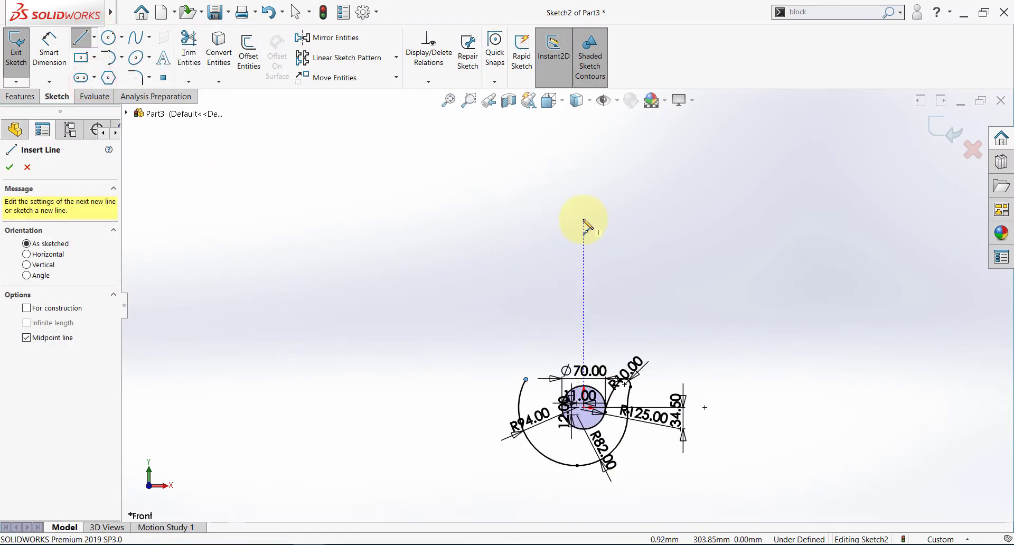
left_click(583, 219)
left_click(616, 218)
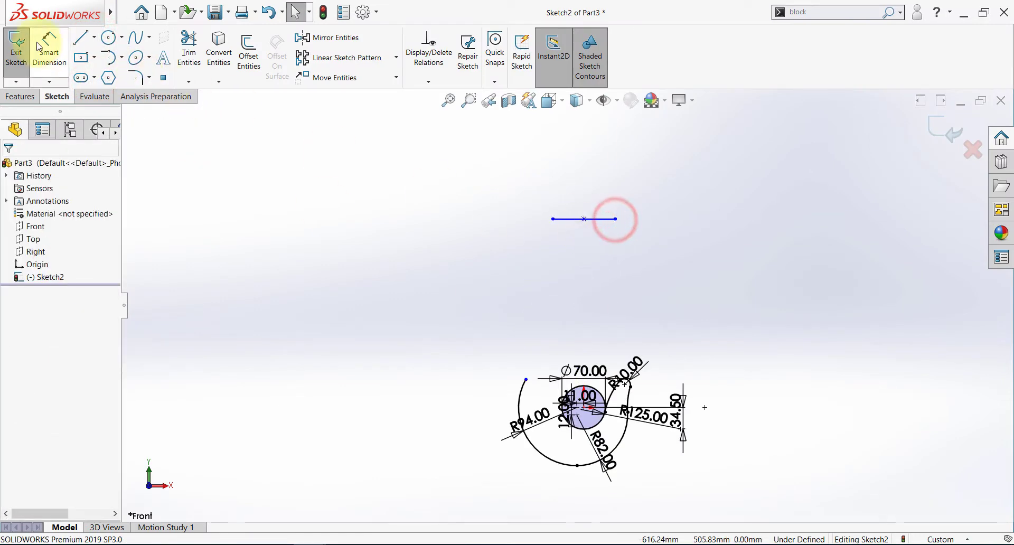
Step: Dimension the horizontal shank line's length as 52 mm
left_click(57, 45)
left_click(576, 219)
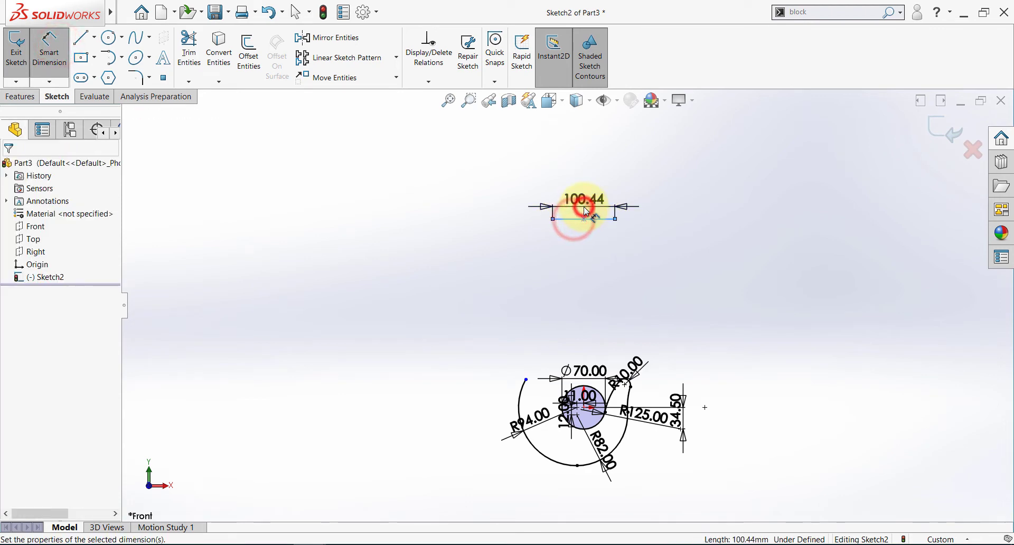
left_click(584, 207)
type("52")
key("Return")
key("Escape")
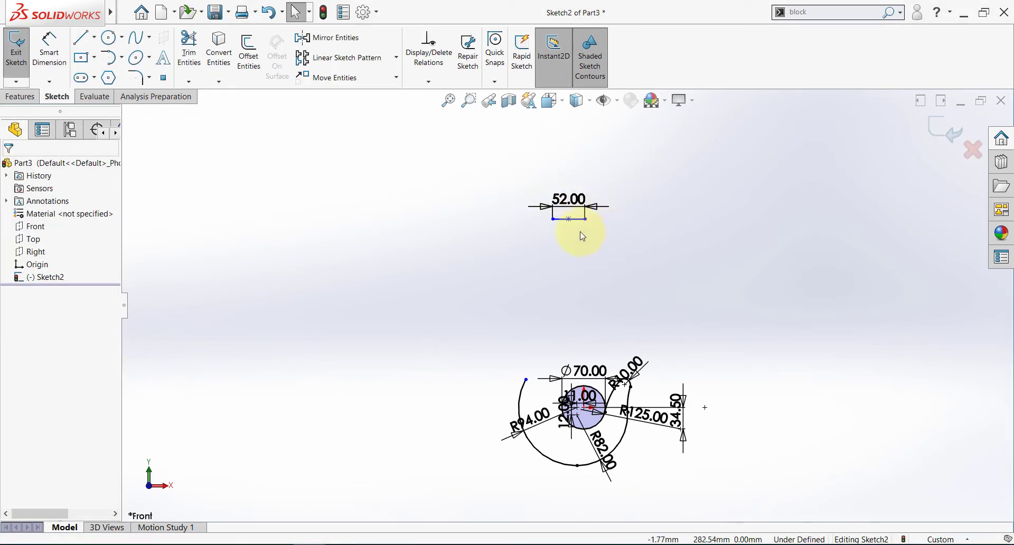
left_click(578, 218)
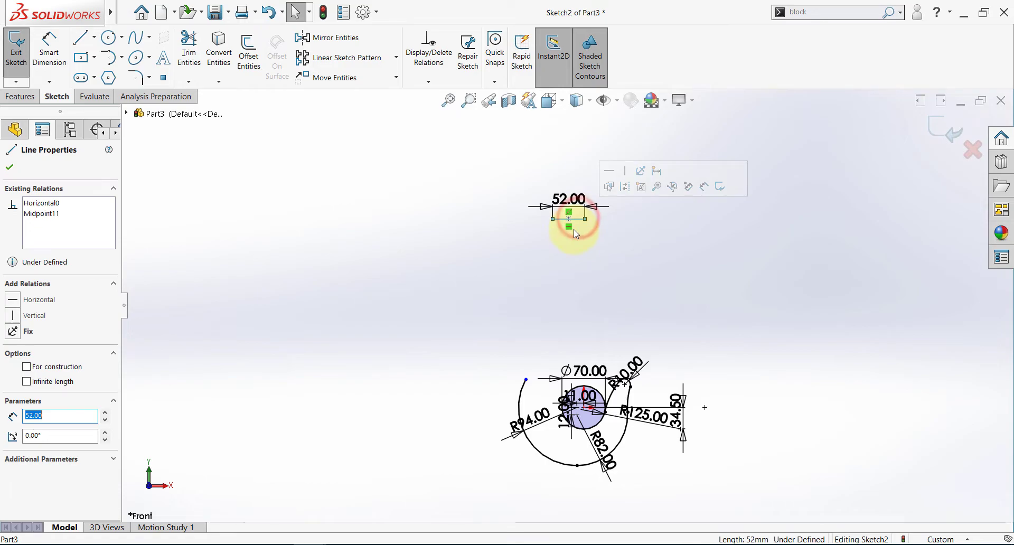
left_click(581, 246)
Step: Examine the overall hook height, the threaded end's length and the shank arcs in the reference drawing qw.jpg
scroll(617, 315, "up", 1)
scroll(597, 376, "down", 2)
key("alt+Tab")
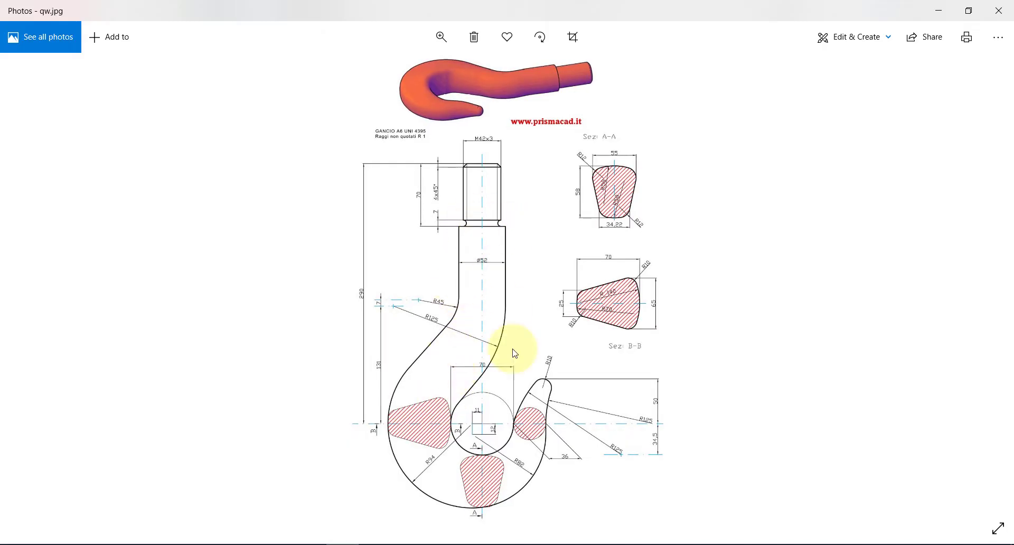
double_click(367, 303)
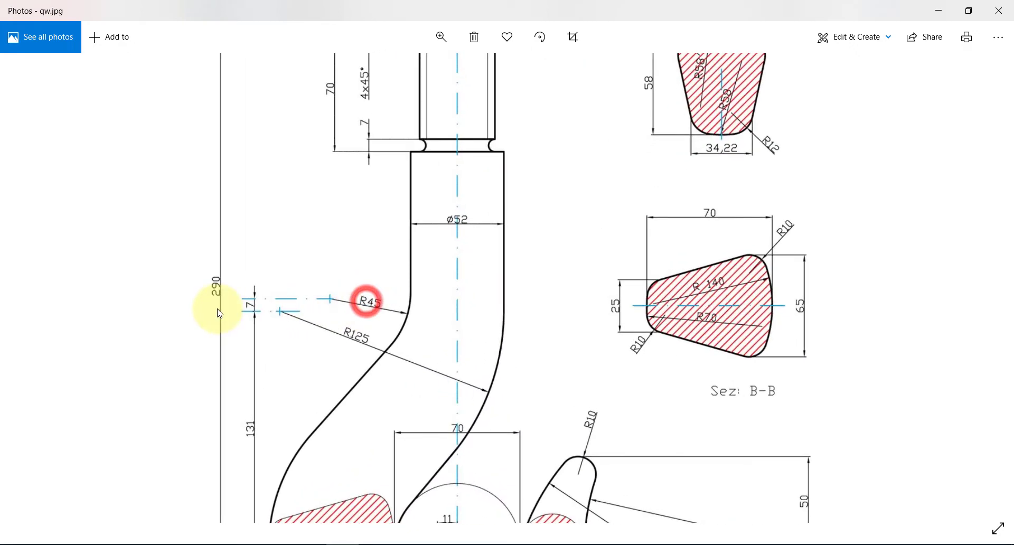
double_click(224, 285)
double_click(423, 173)
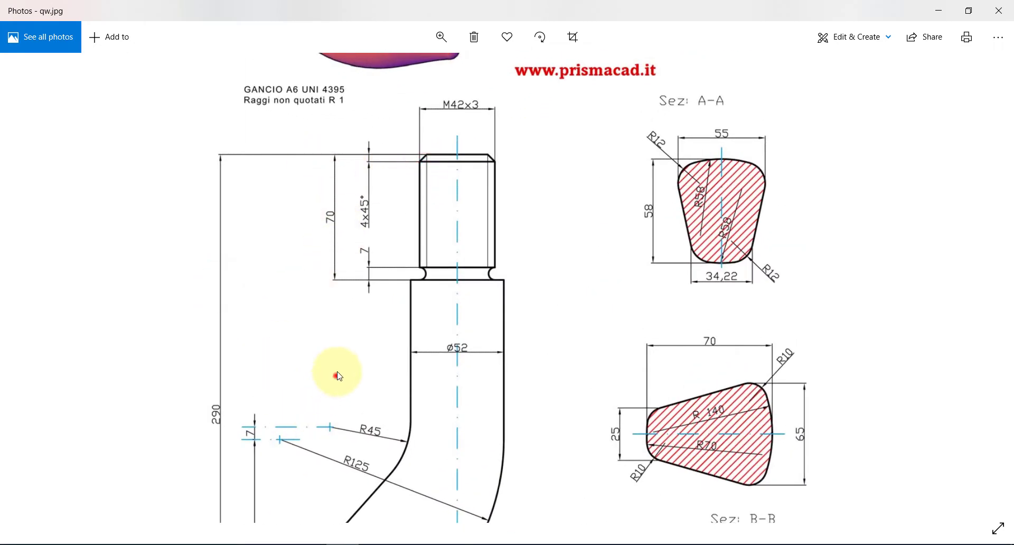
left_click_drag(336, 376, 453, 204)
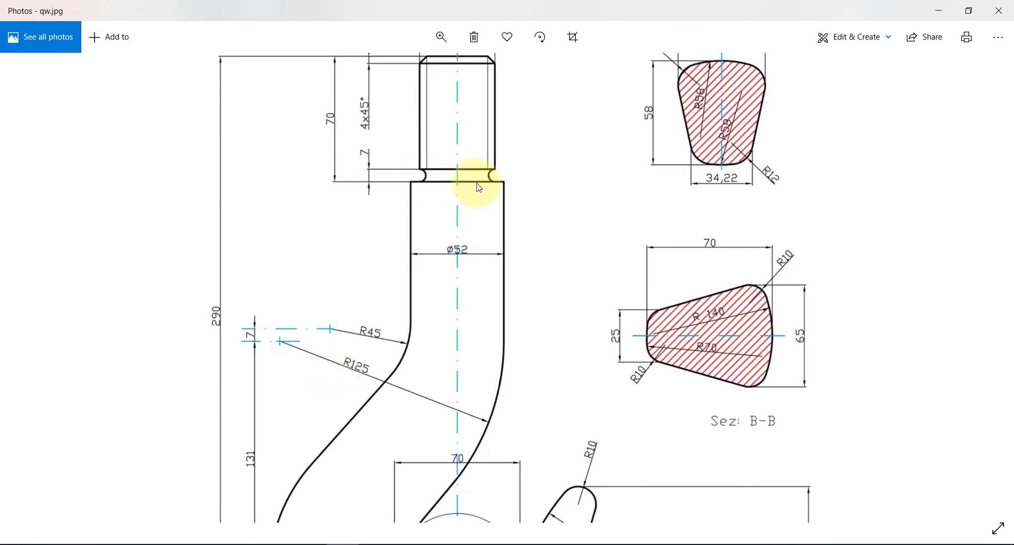
left_click_drag(462, 294, 462, 199)
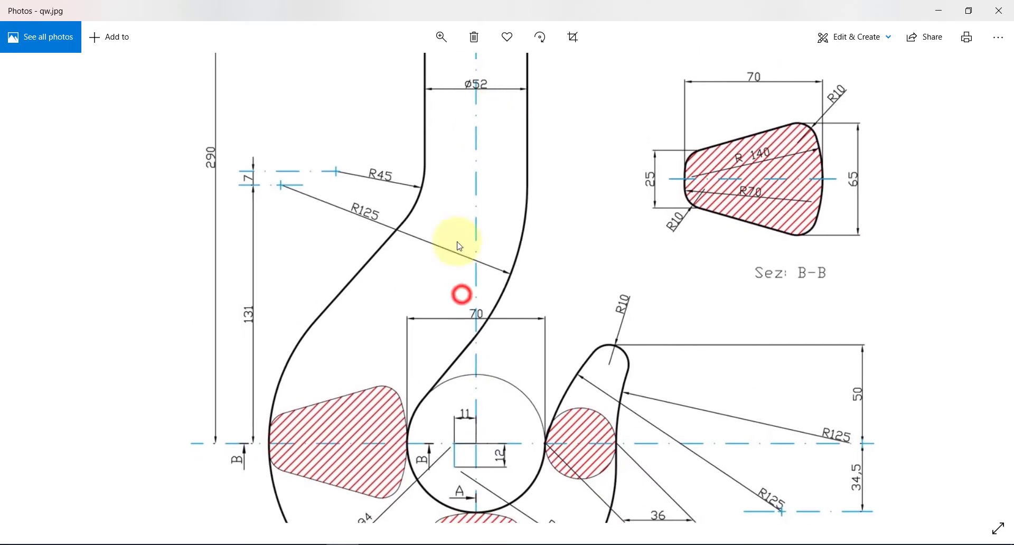
left_click_drag(373, 235, 373, 285)
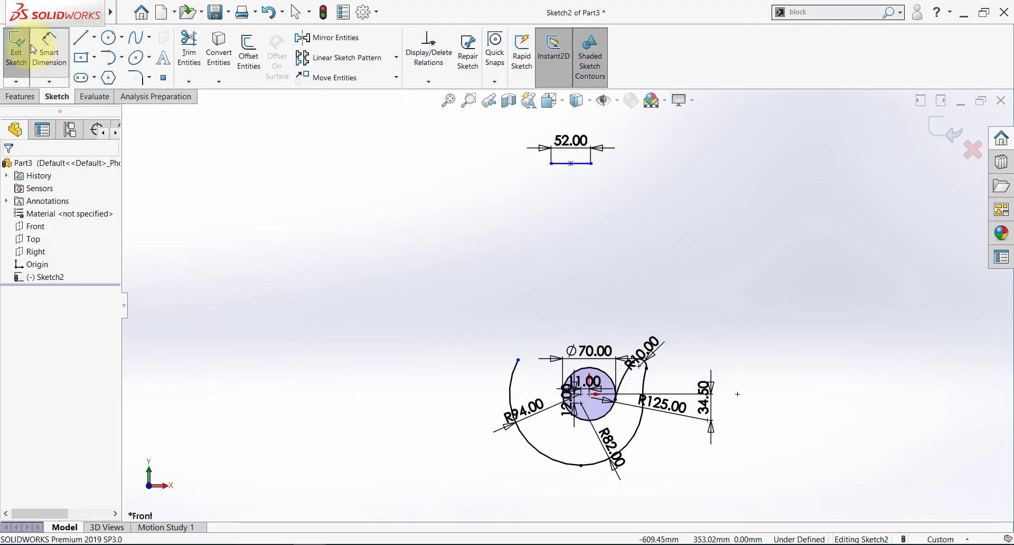
Step: Dimension the vertical distance between the 52 mm shank line and the origin as 220 mm
left_click(48, 48)
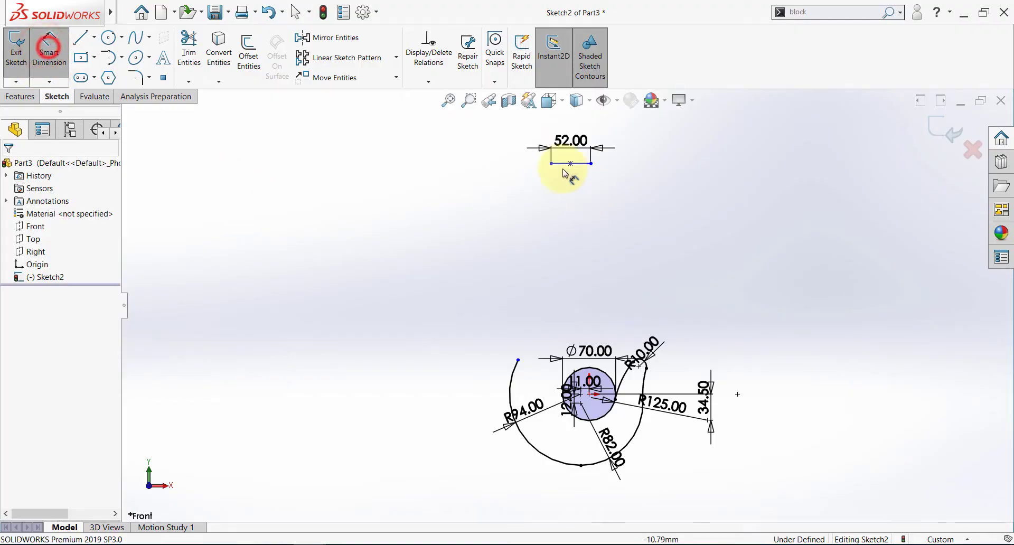
left_click(557, 164)
scroll(647, 405, "down", 4)
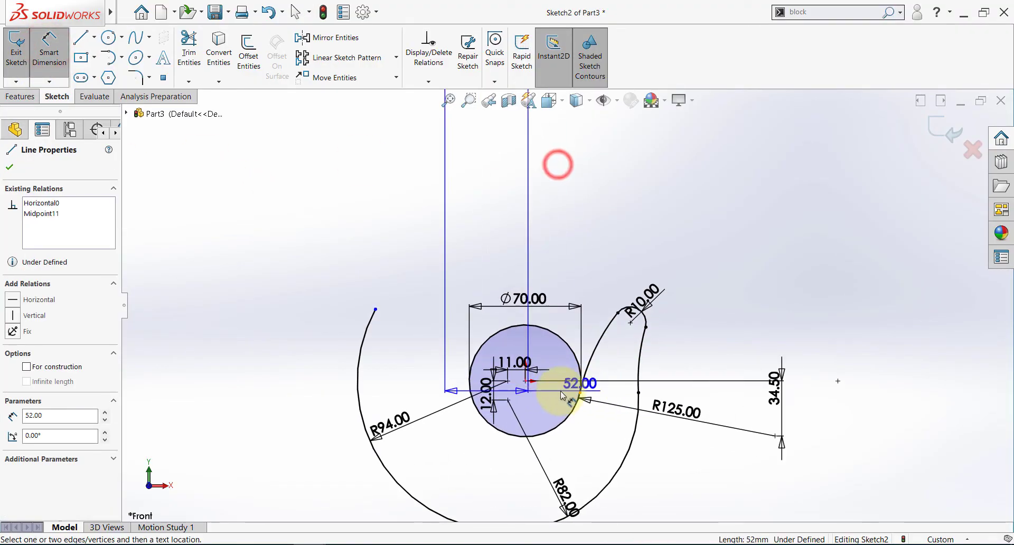
left_click(527, 381)
left_click(825, 234)
type("220")
key("Return")
scroll(578, 295, "up", 3)
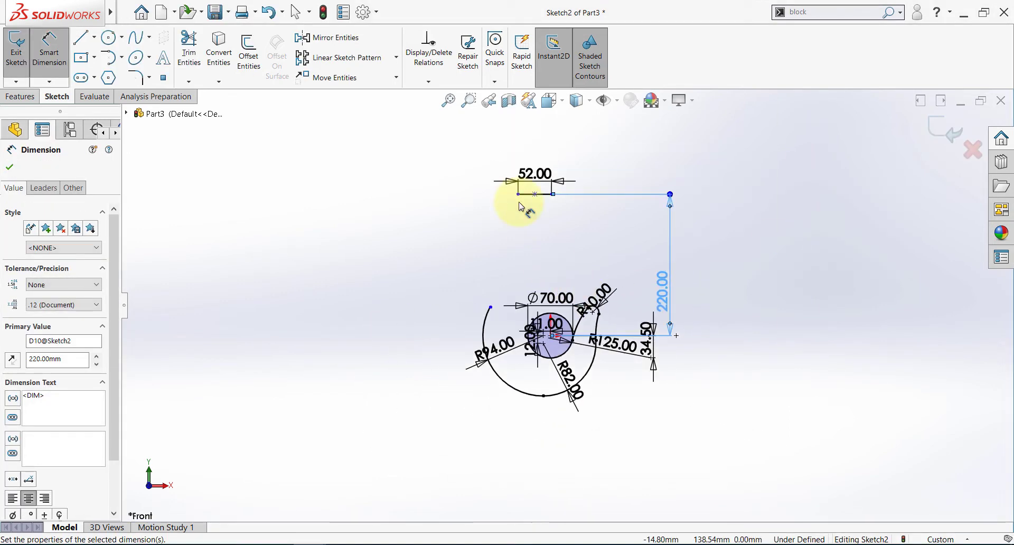
scroll(525, 222, "down", 2)
key("Escape")
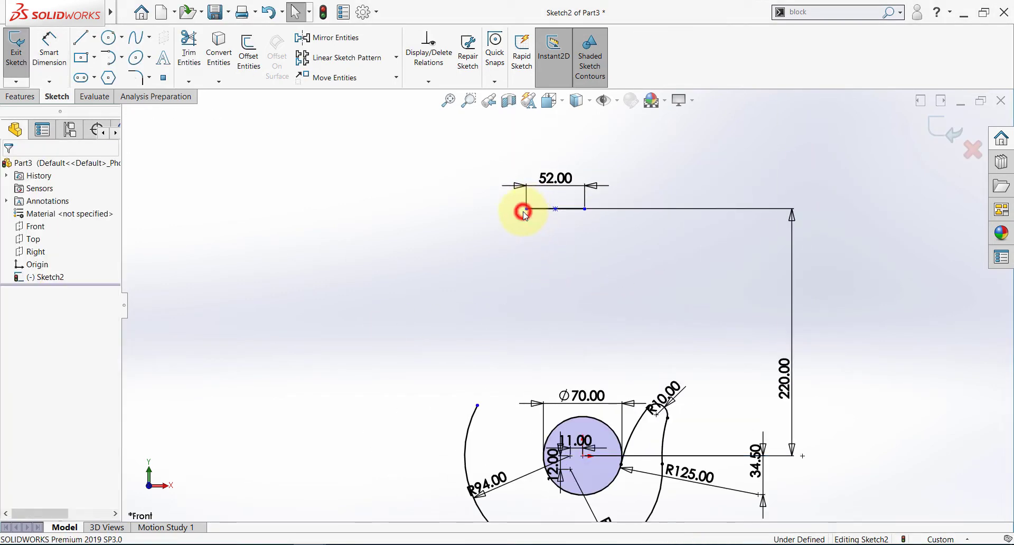
Step: Add a vertical relation between the 52 mm line's midpoint and the origin
left_click(528, 212)
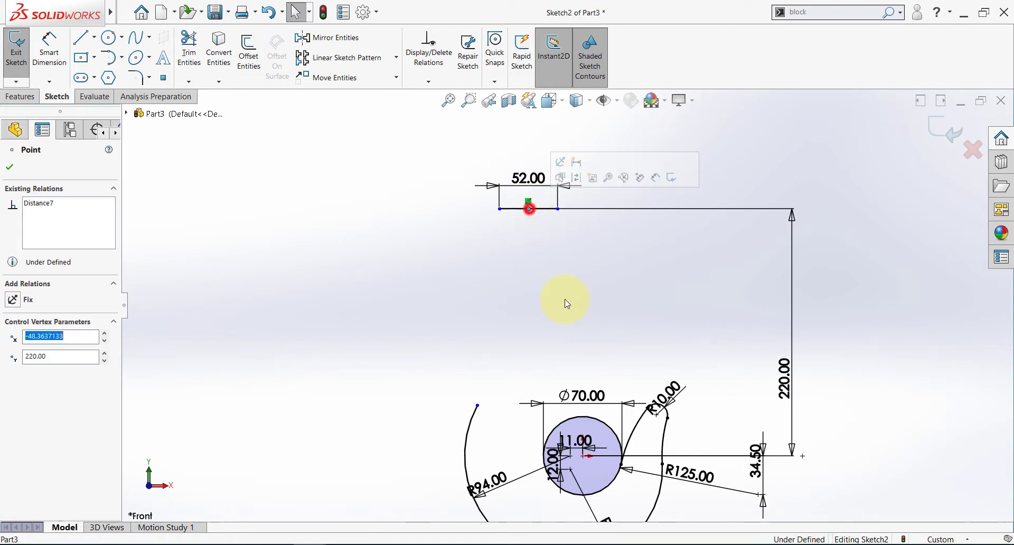
left_click(582, 455, "ctrl")
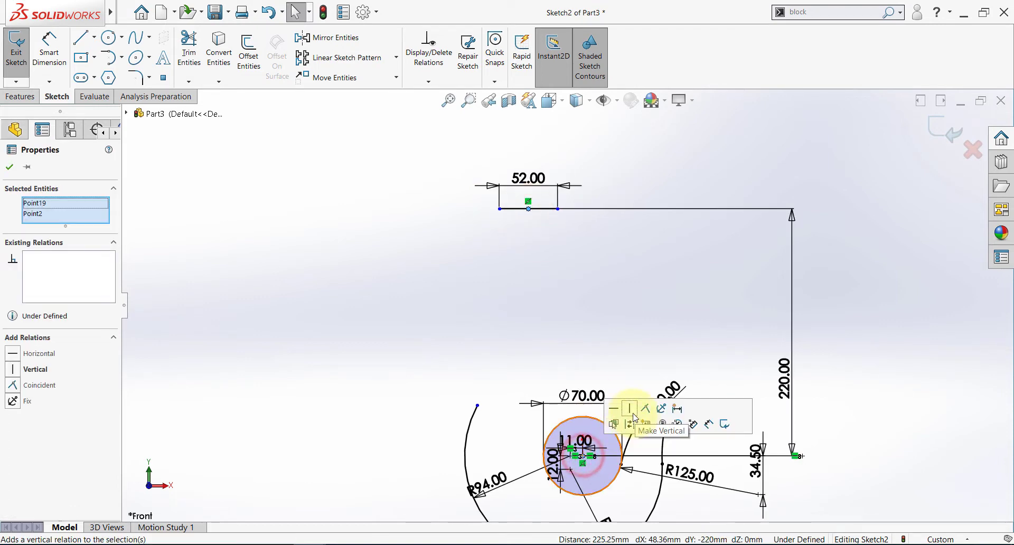
left_click(631, 413)
left_click(656, 308)
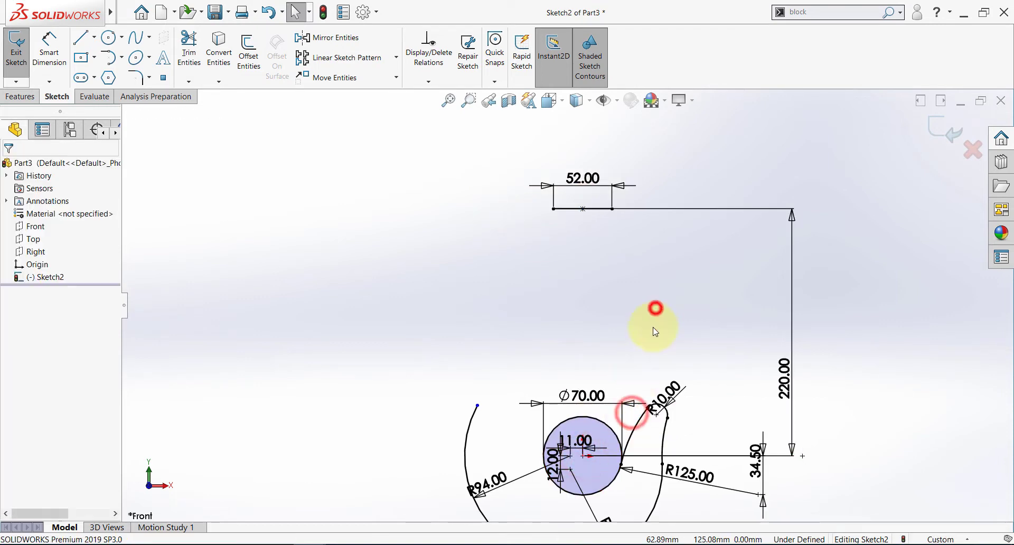
Step: Sketch a vertical line downward from the left endpoint of the 52 mm shank line
left_click(81, 39)
left_click(553, 210)
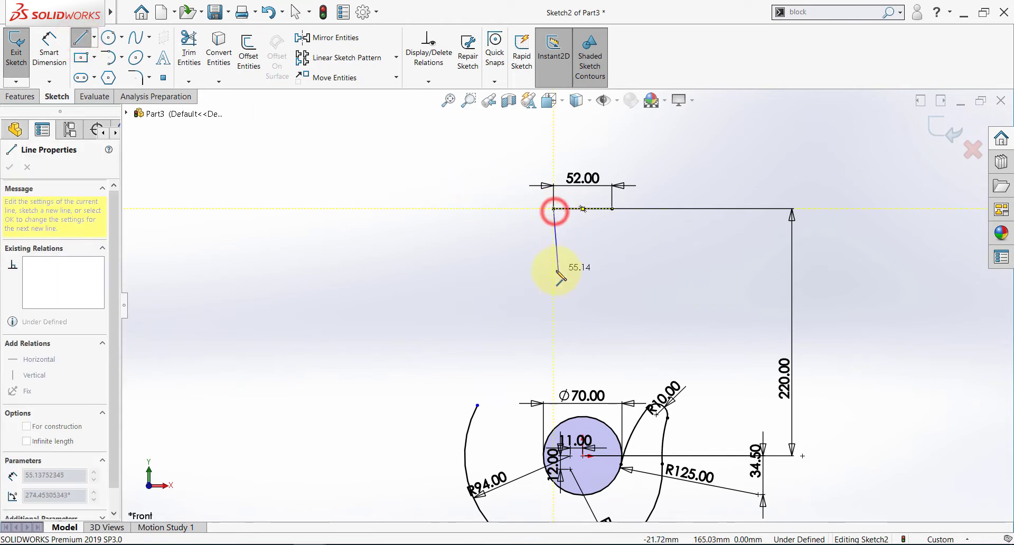
left_click(553, 274)
key("Escape")
Step: Sketch a tangent arc of about 61 mm radius, curving down and left from the lower end of the left vertical shank line
key("alt+Tab")
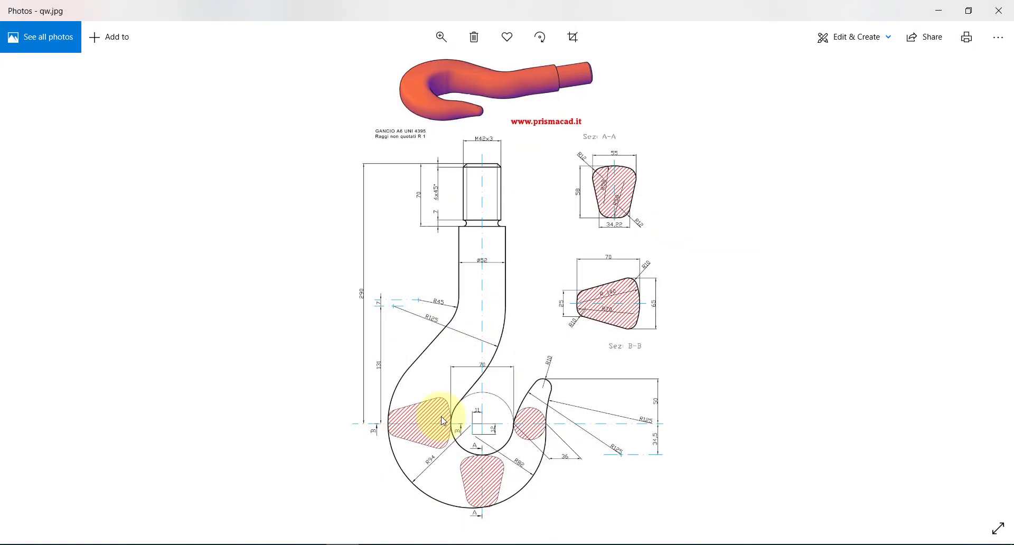
double_click(465, 304)
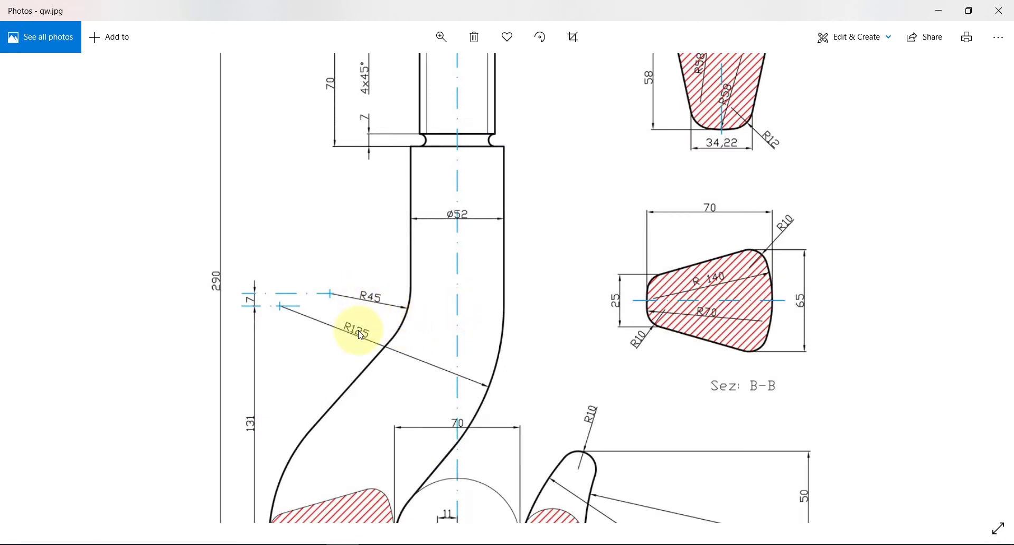
key("alt+Tab")
left_click(121, 57)
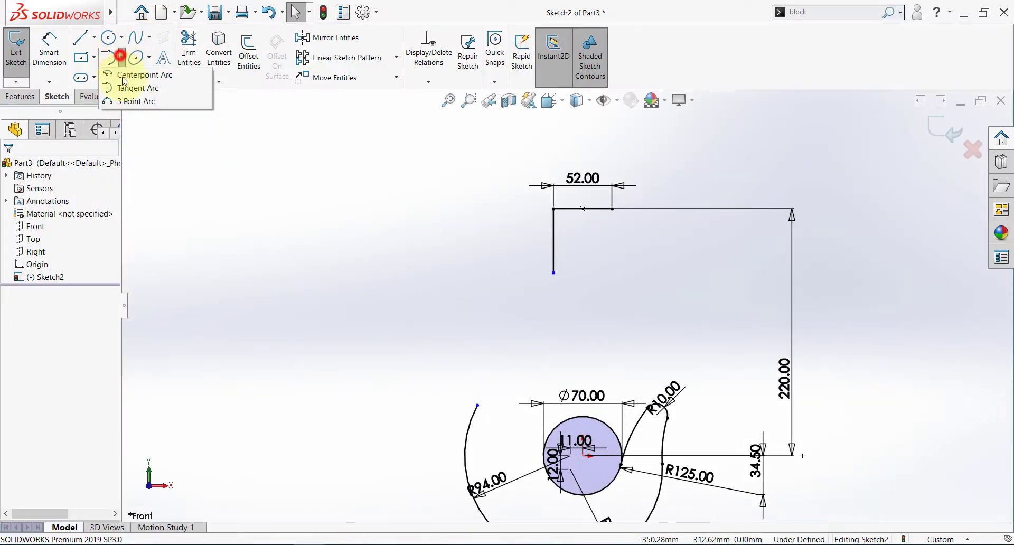
left_click(122, 90)
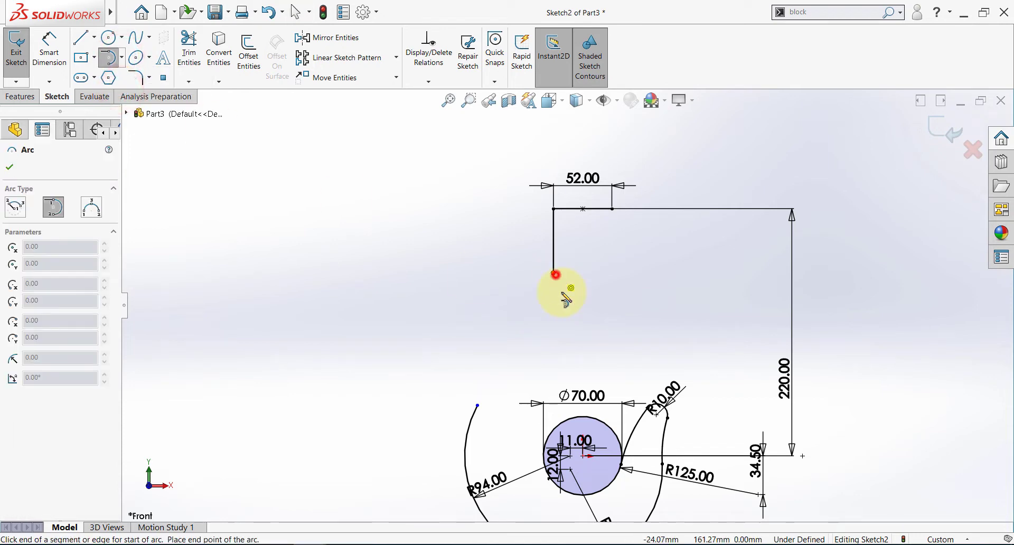
left_click(520, 332)
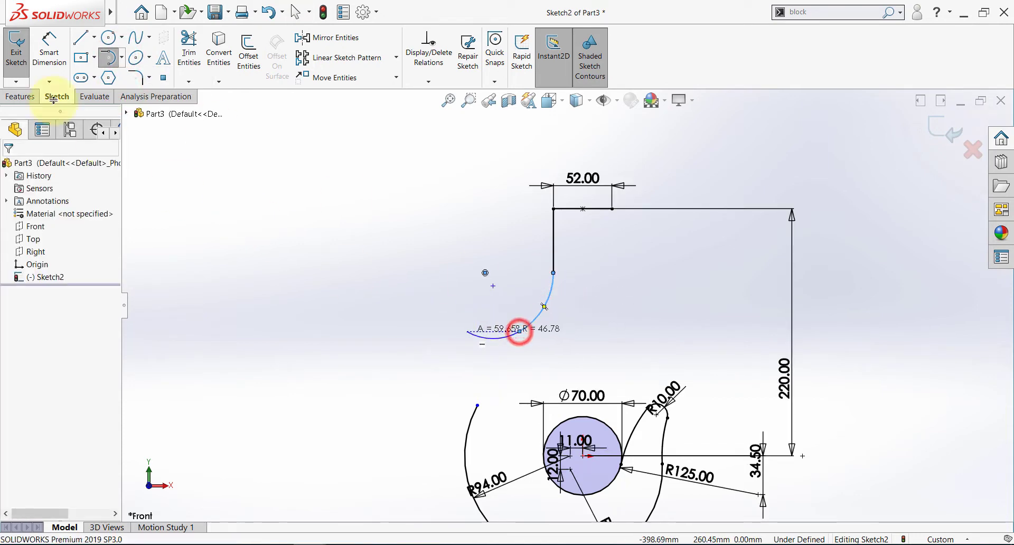
Step: Dimension the radius of the left shank arc as 45 mm
left_click(49, 45)
left_click(546, 304)
left_click(511, 303)
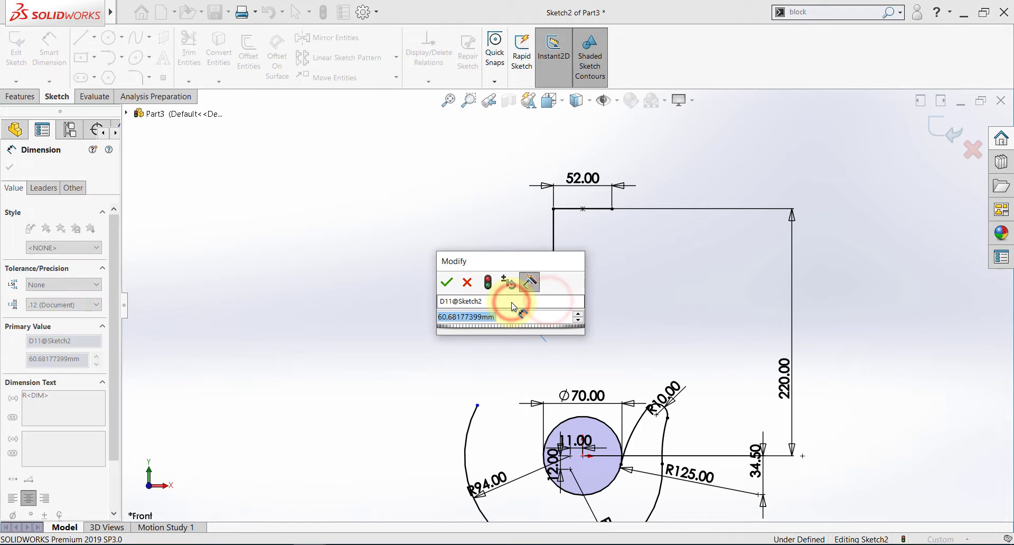
key("Return")
key("Escape")
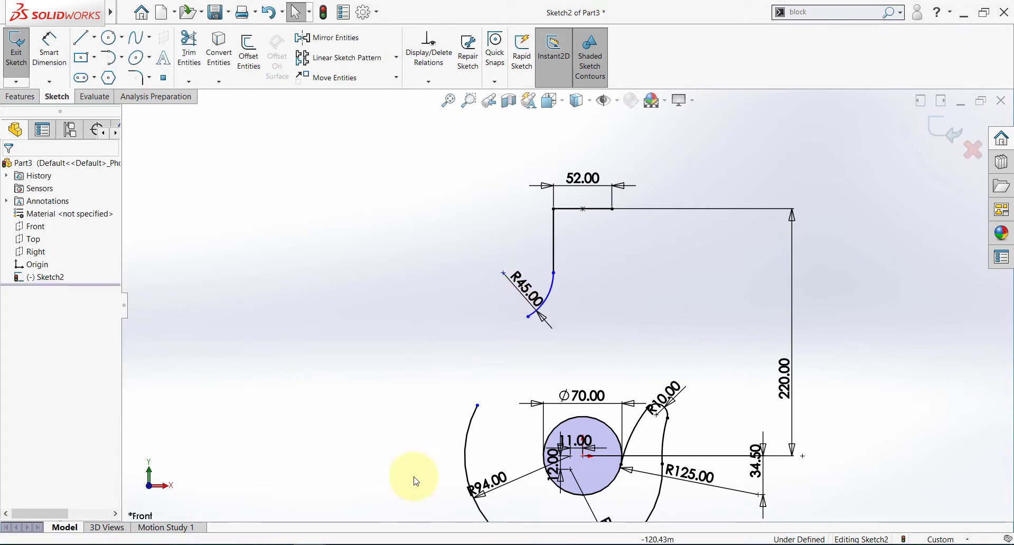
Step: Check the arc centre heights in qw.jpg and dimension the vertical distance between the R45 arc's centre and the origin as 138 mm
left_click(342, 542)
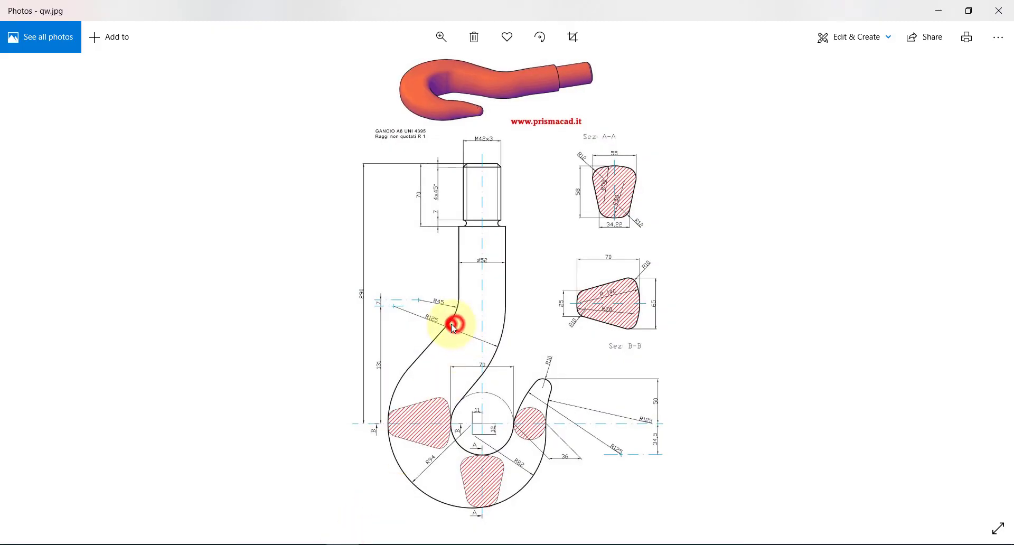
double_click(397, 320)
left_click_drag(375, 312, 441, 277)
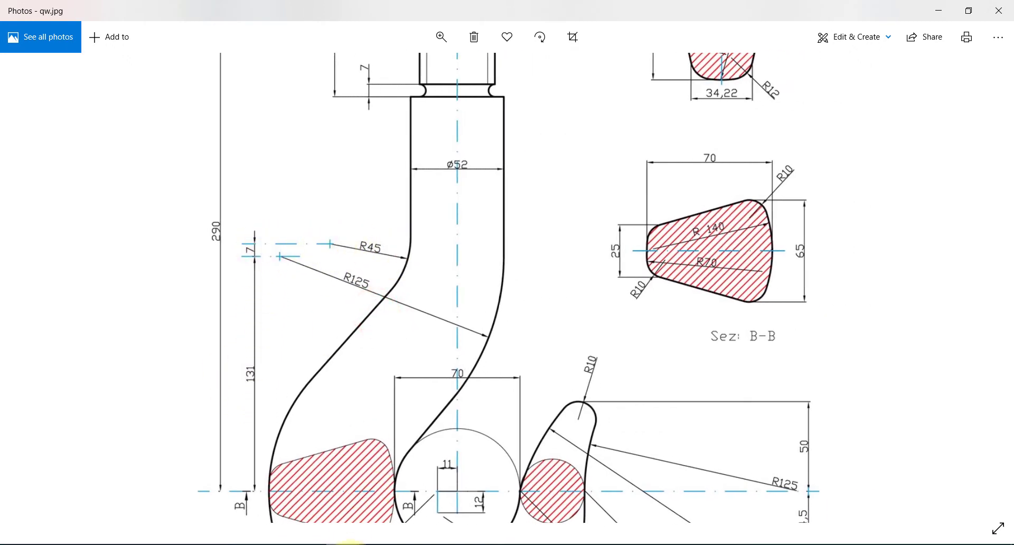
left_click(346, 542)
left_click(49, 48)
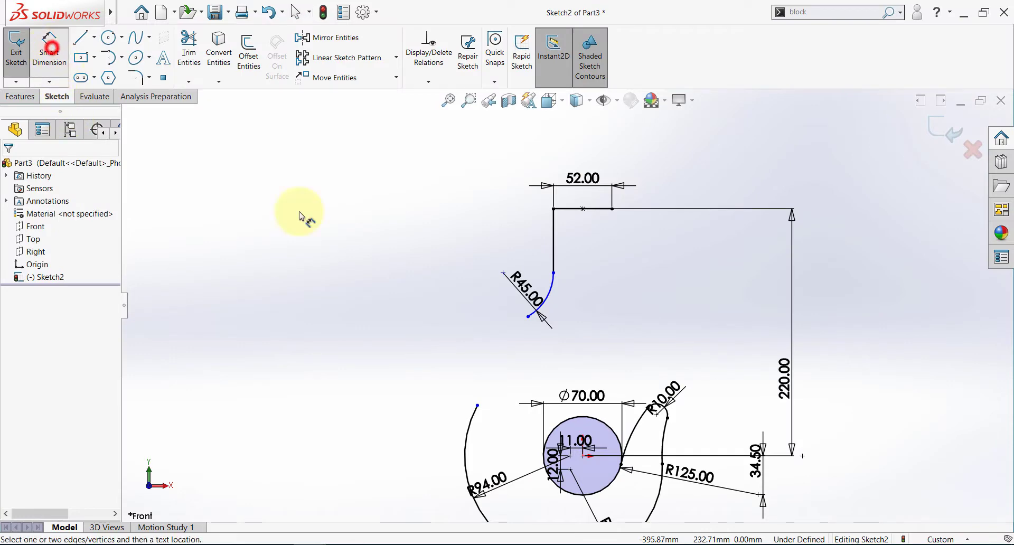
left_click(583, 456)
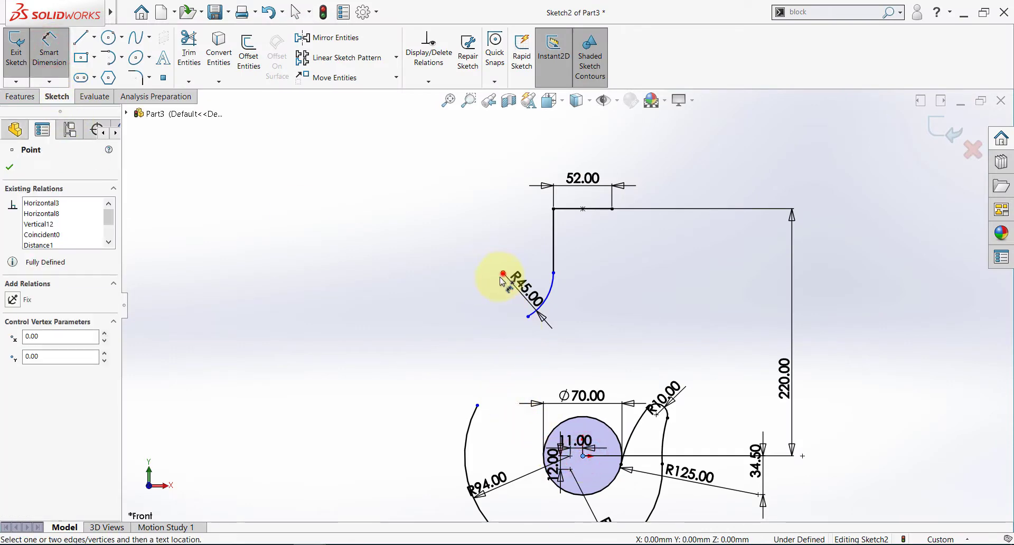
left_click(503, 274)
left_click(320, 375)
type("131")
key("BackSpace")
type("8")
key("Return")
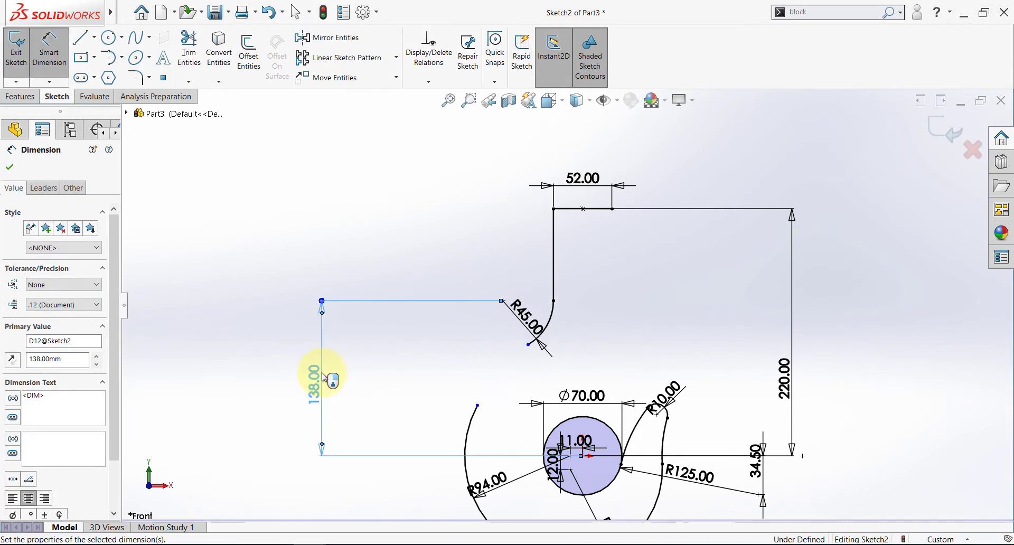
key("Escape")
Step: Sketch a straight line from the lower end of the R45 arc to the upper end of the R94 arc
scroll(531, 344, "down", 2)
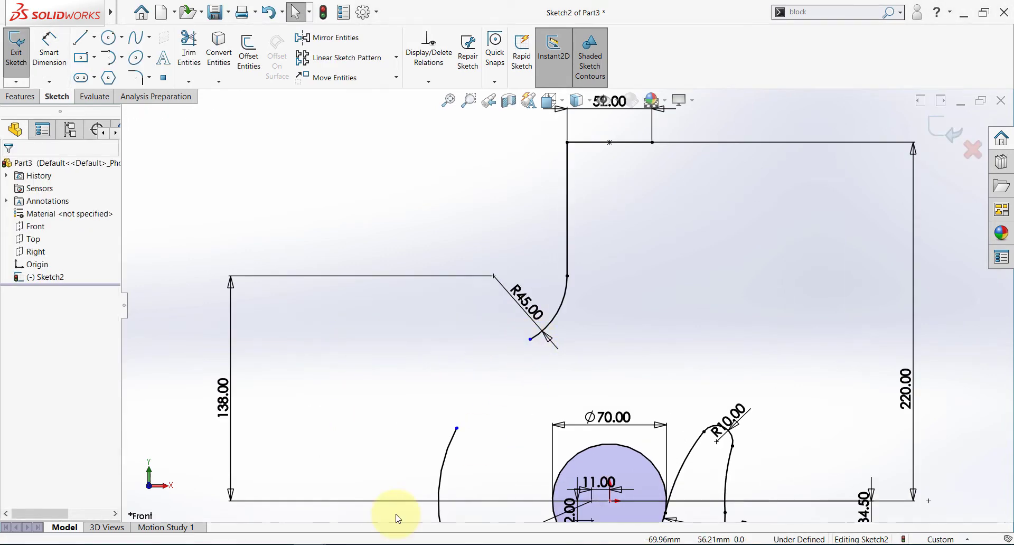
key("alt+Tab")
scroll(425, 367, "up", 2)
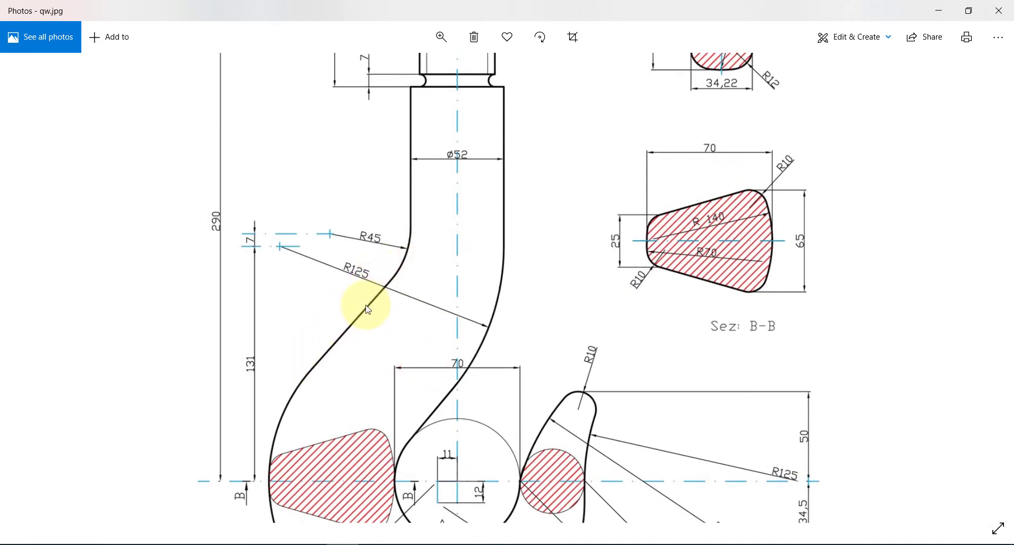
key("alt+Tab")
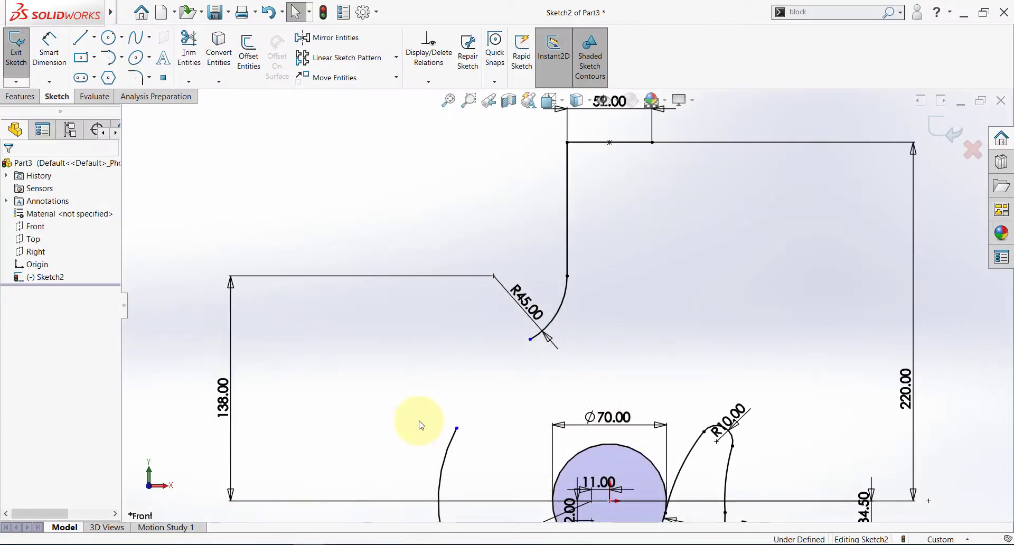
left_click(82, 37)
left_click_drag(531, 338, 456, 427)
key("Escape")
Step: Add a tangent relation between the R45 arc and the sloping line
left_click(533, 337)
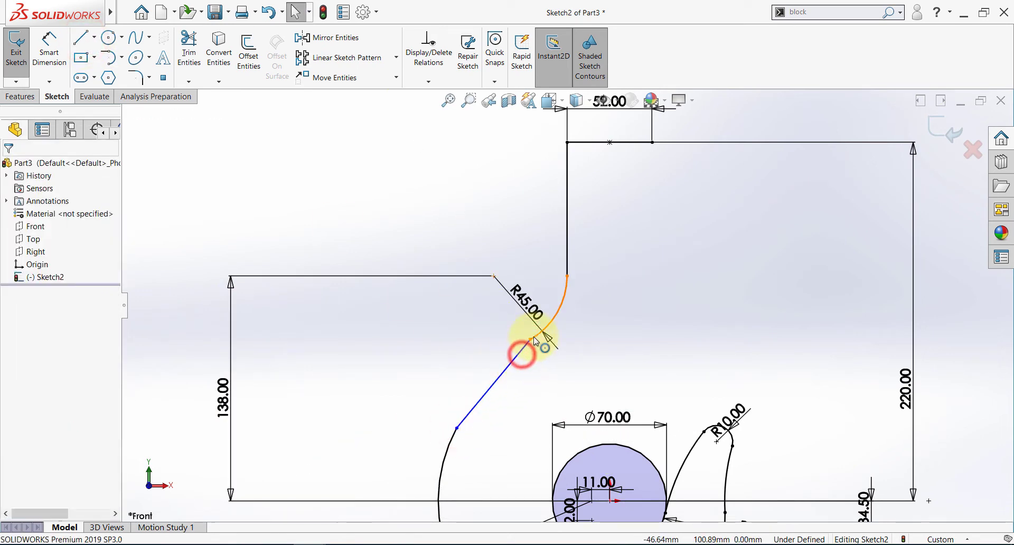
left_click(567, 385)
left_click(550, 320)
left_click(513, 361, "ctrl")
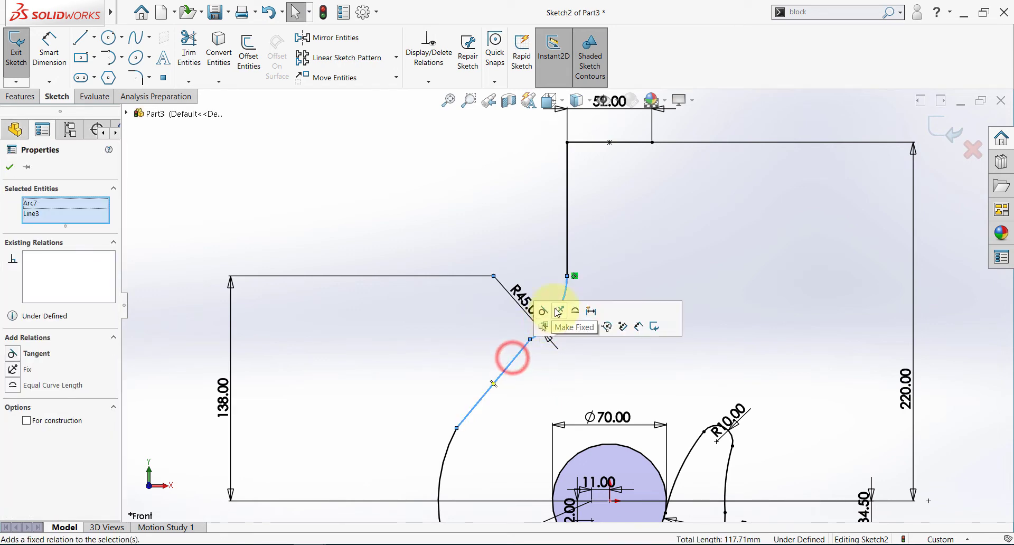
left_click(535, 310)
left_click(459, 343)
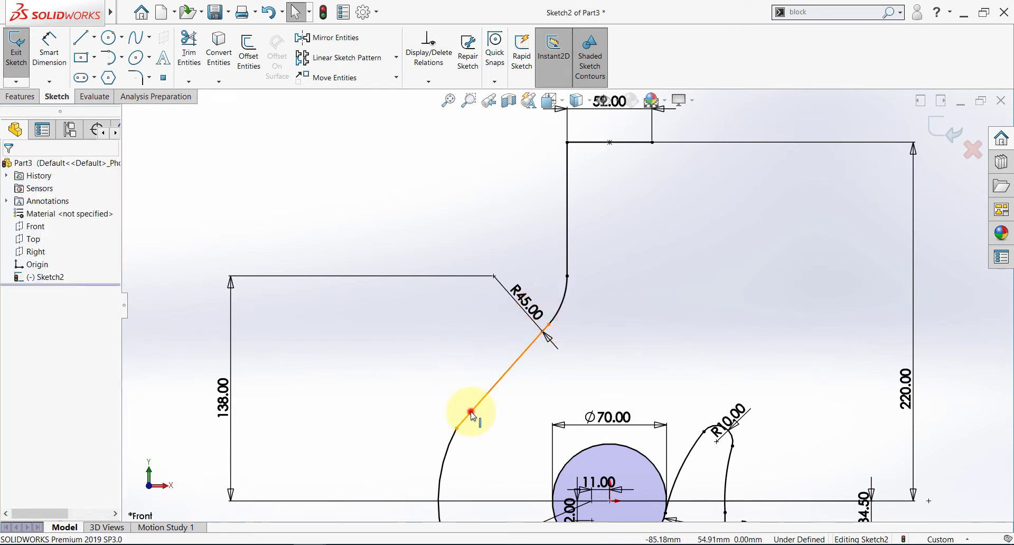
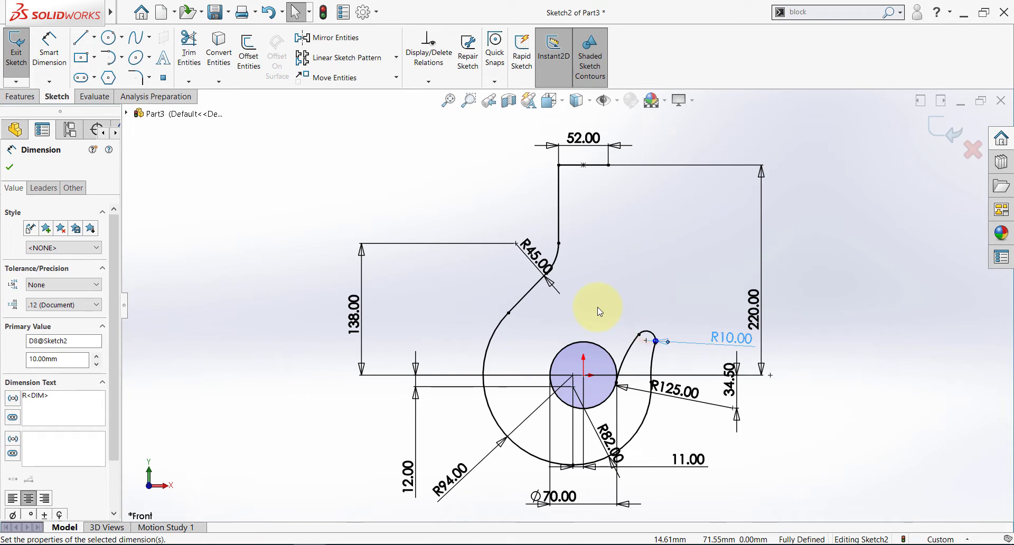
Step: Sketch a vertical line downward from the right endpoint of the 52 mm shank line
left_click(84, 41)
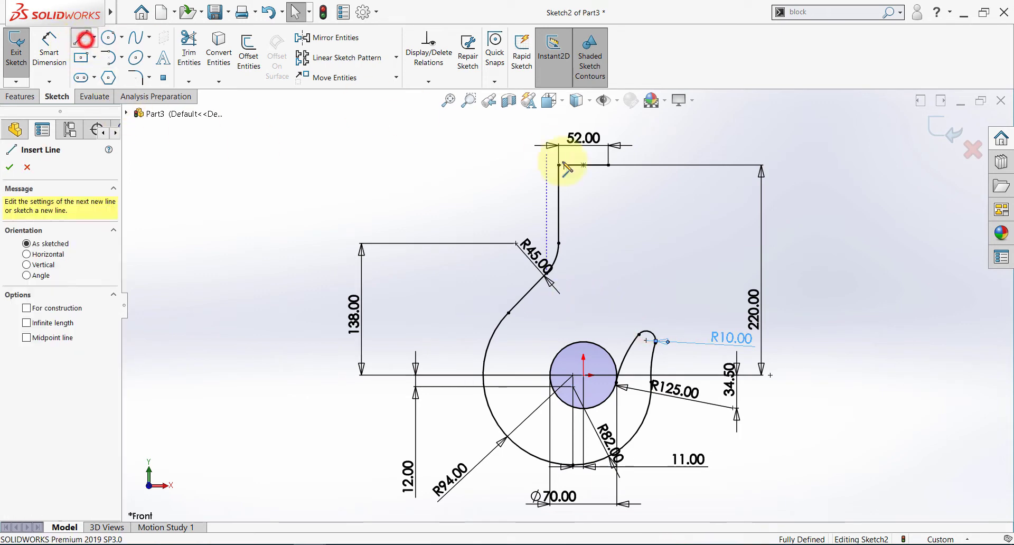
left_click(609, 165)
left_click(609, 222)
key("Escape")
Step: Following qw.jpg, sketch a tangent arc from the lower end of the right vertical shank line down to the left of the 70 mm circle
left_click(355, 543)
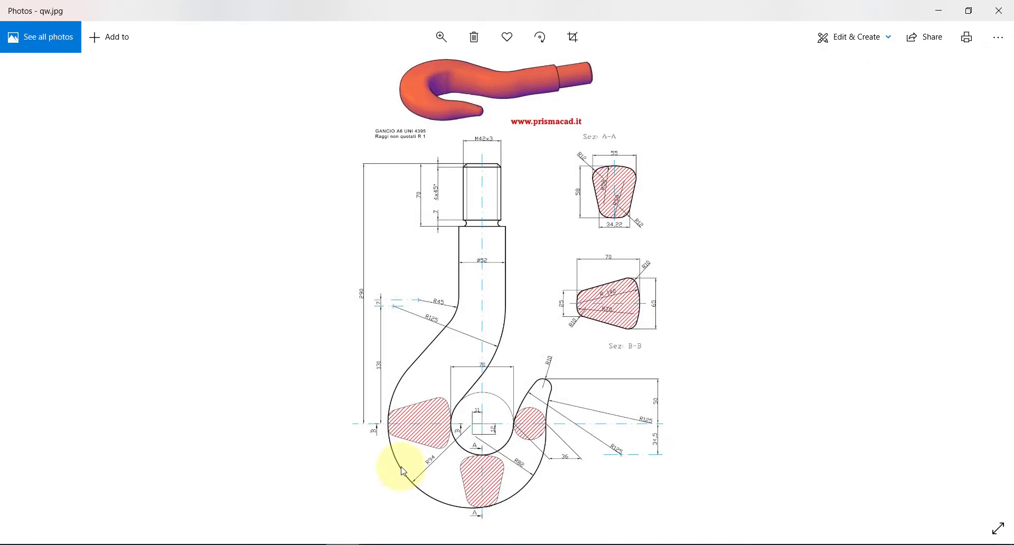
double_click(505, 250)
left_click_drag(488, 309, 480, 220)
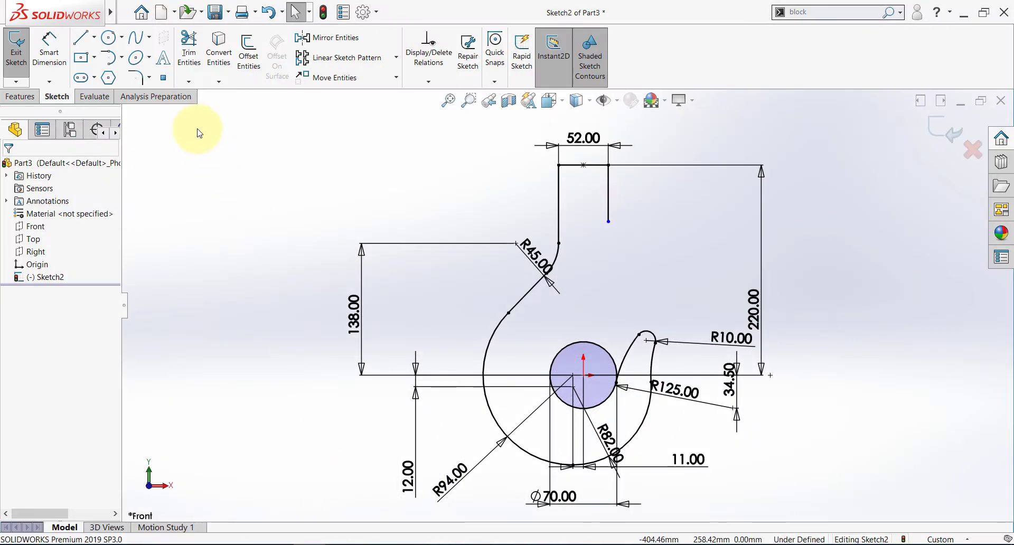
left_click(109, 58)
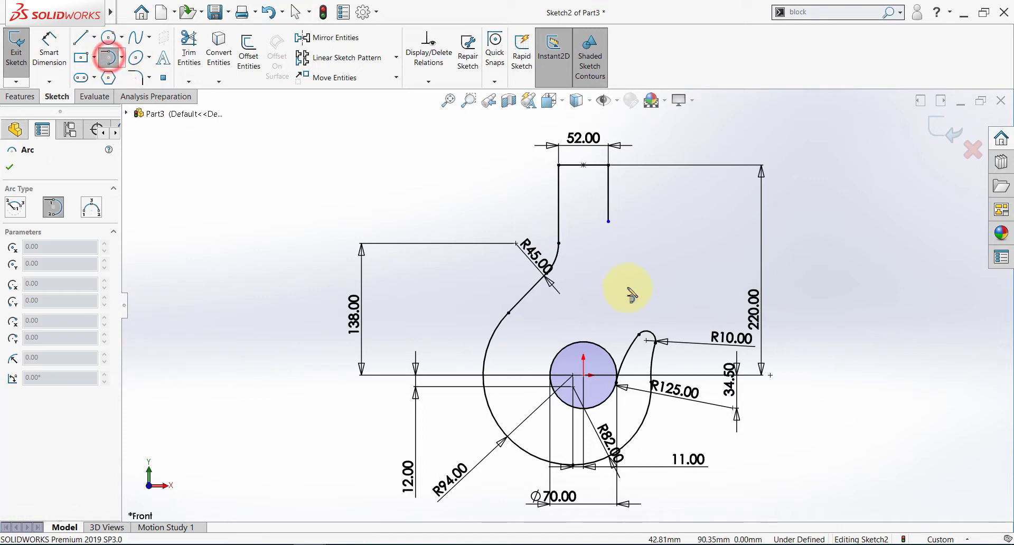
left_click(608, 222)
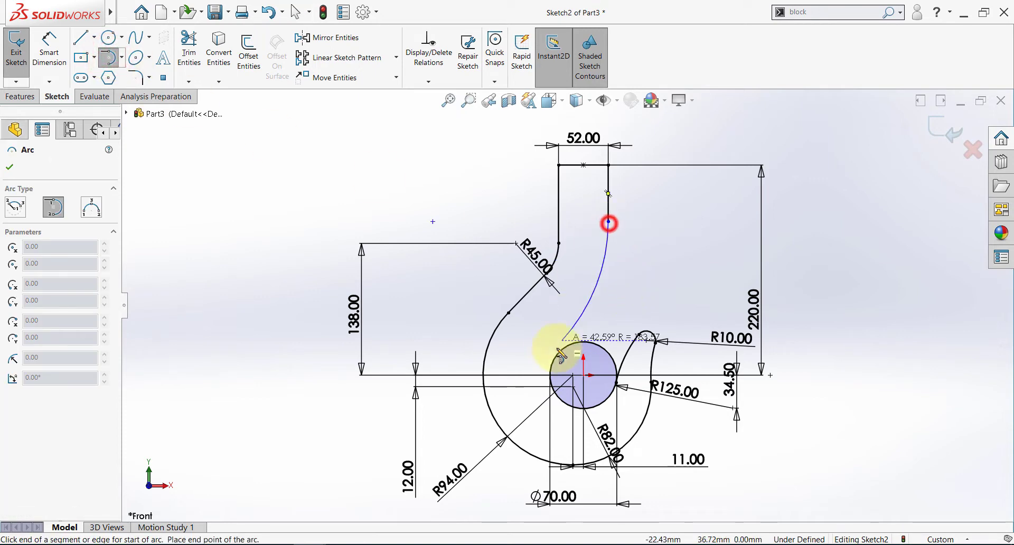
left_click(547, 348)
key("Escape")
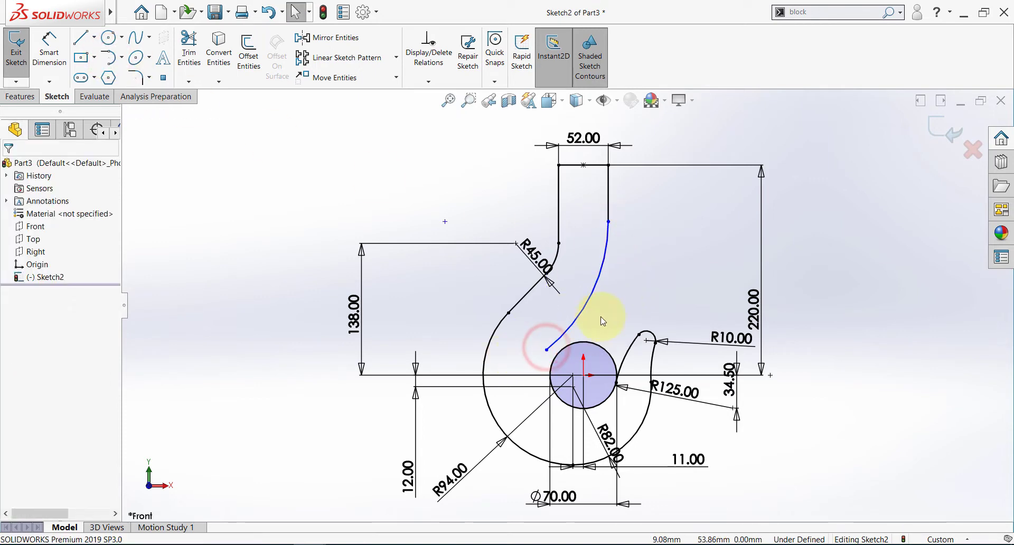
Step: Make the right shank arc equal to the R125 arc on the inner side of the hook tip
left_click(596, 288)
left_click(629, 353)
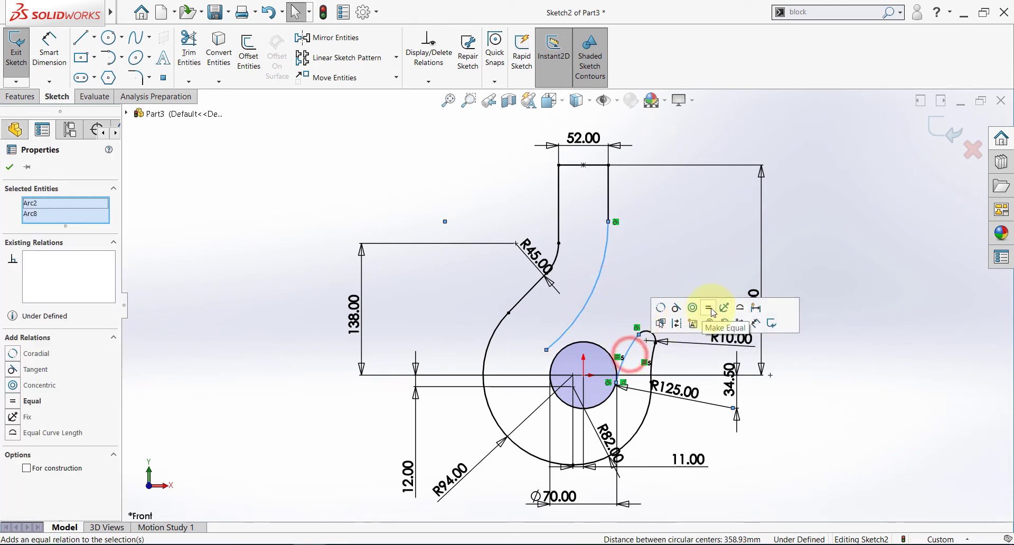
left_click(709, 308)
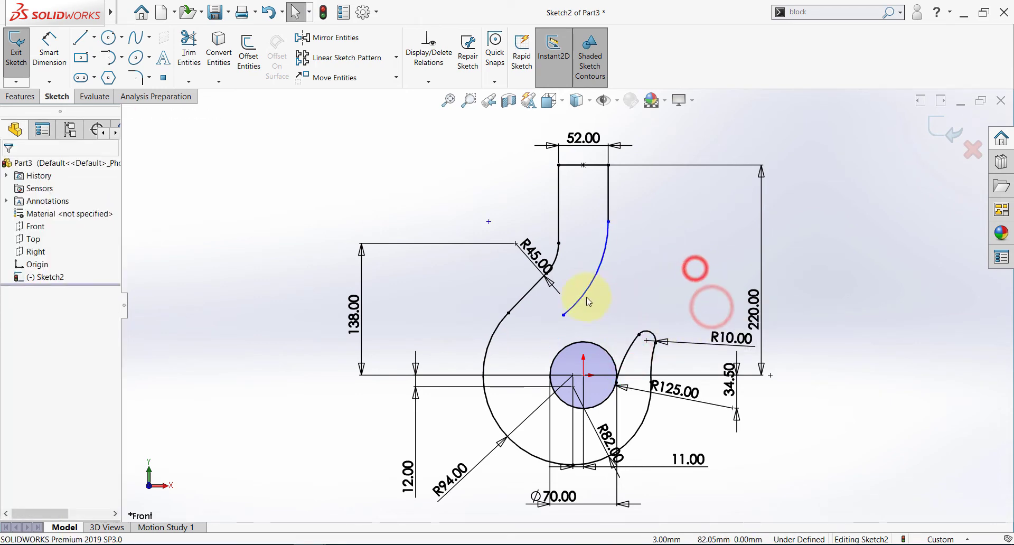
Step: Check qw.jpg and dimension the vertical distance between the right shank arc's centre and the origin as 131 mm
left_click(346, 543)
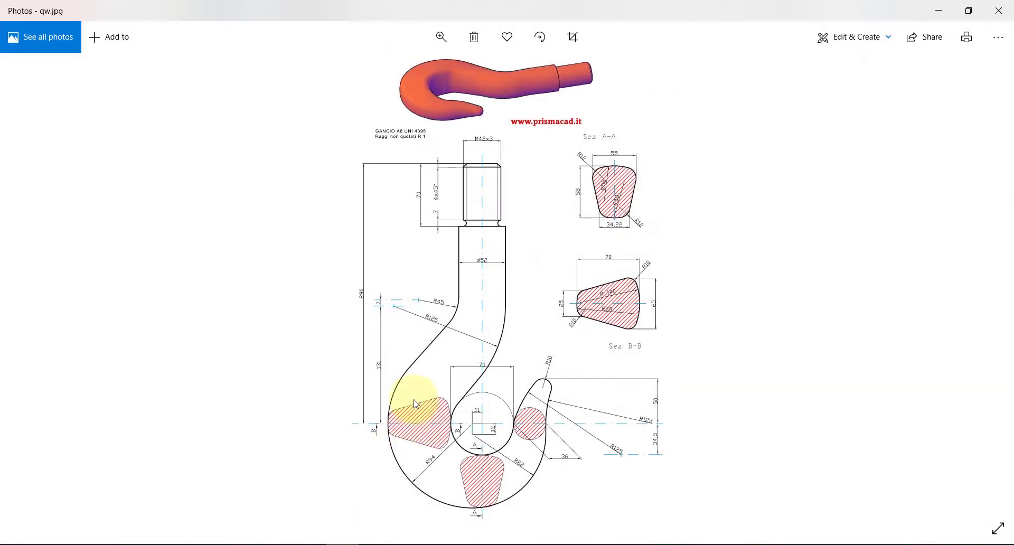
double_click(436, 322)
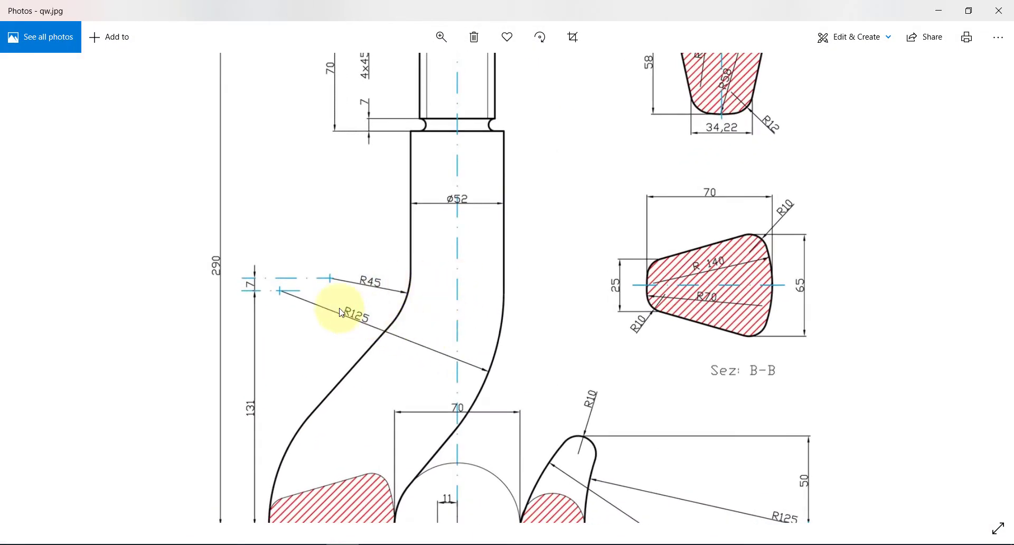
left_click_drag(252, 410, 259, 373)
left_click(333, 543)
left_click(49, 50)
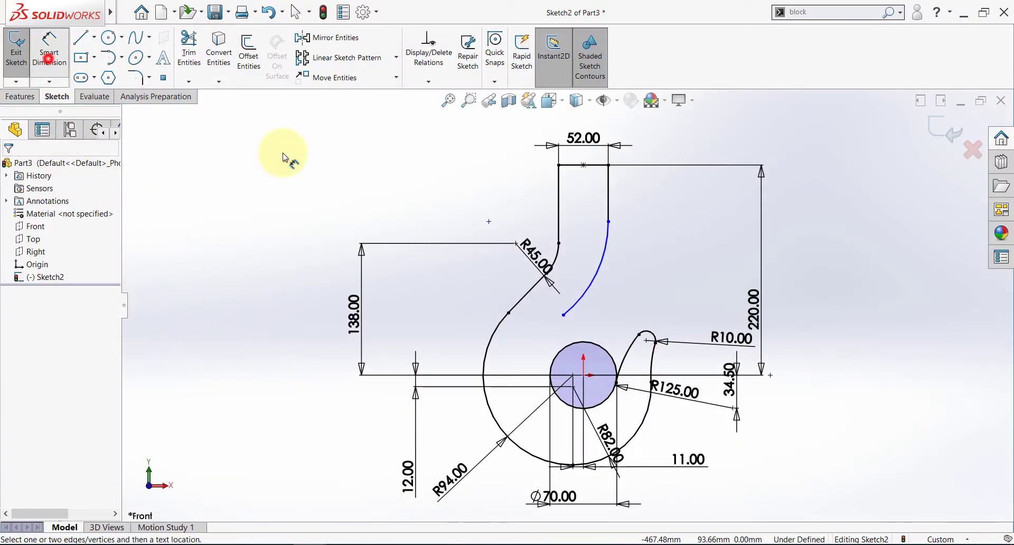
left_click(489, 221)
left_click(588, 379)
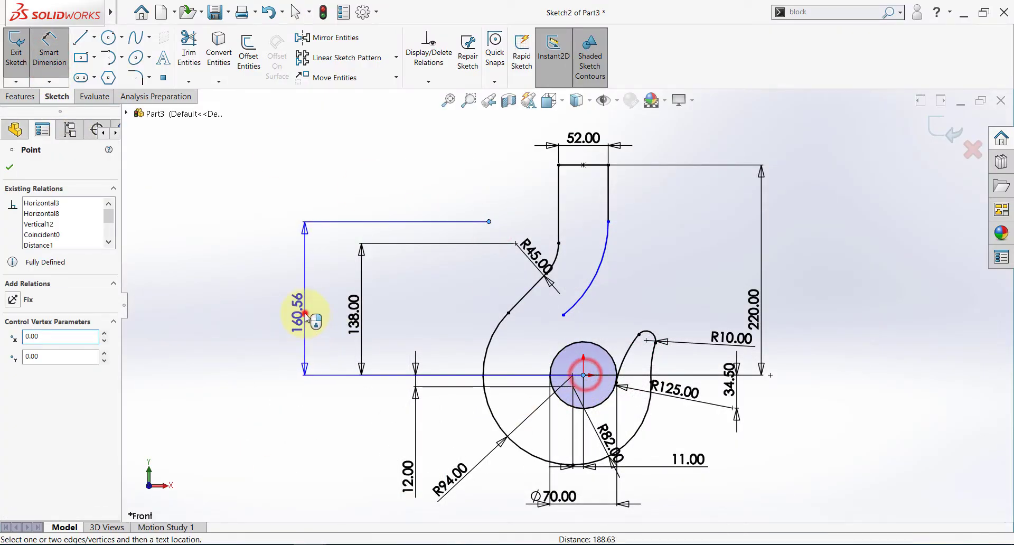
left_click(305, 317)
type("131")
key("Return")
key("Escape")
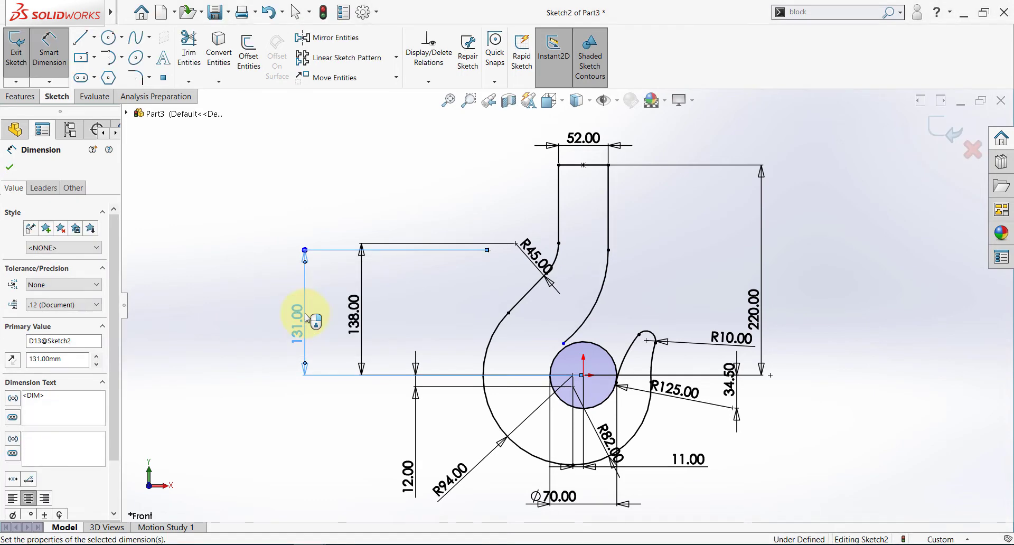
Step: Move the free lower end of the right shank arc to about 48 mm above the origin, clear of the 70 mm circle
scroll(584, 337, "down", 3)
mouse_move(535, 342)
left_mouse_down()
mouse_move(475, 385)
mouse_move(572, 318)
mouse_move(577, 338)
left_mouse_up()
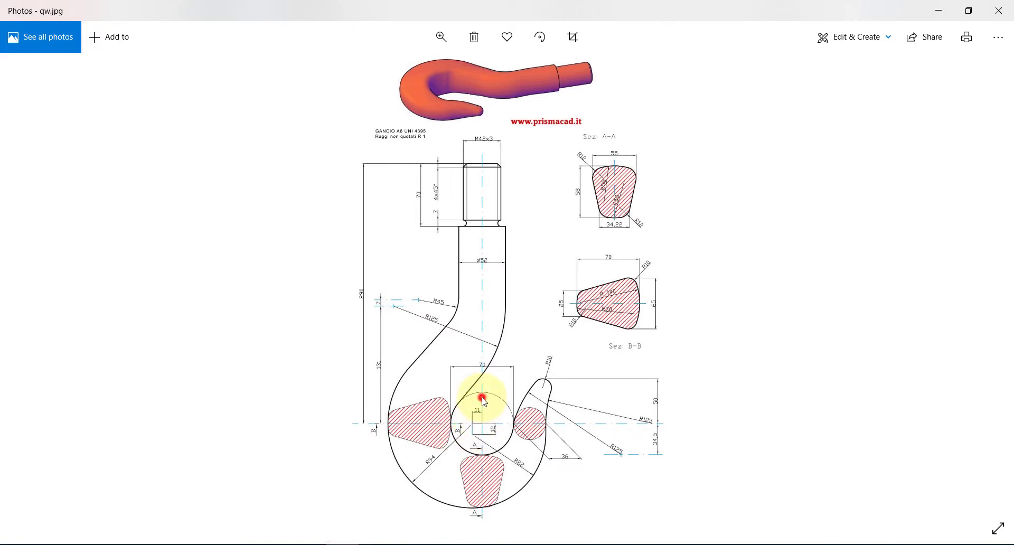
double_click(482, 397)
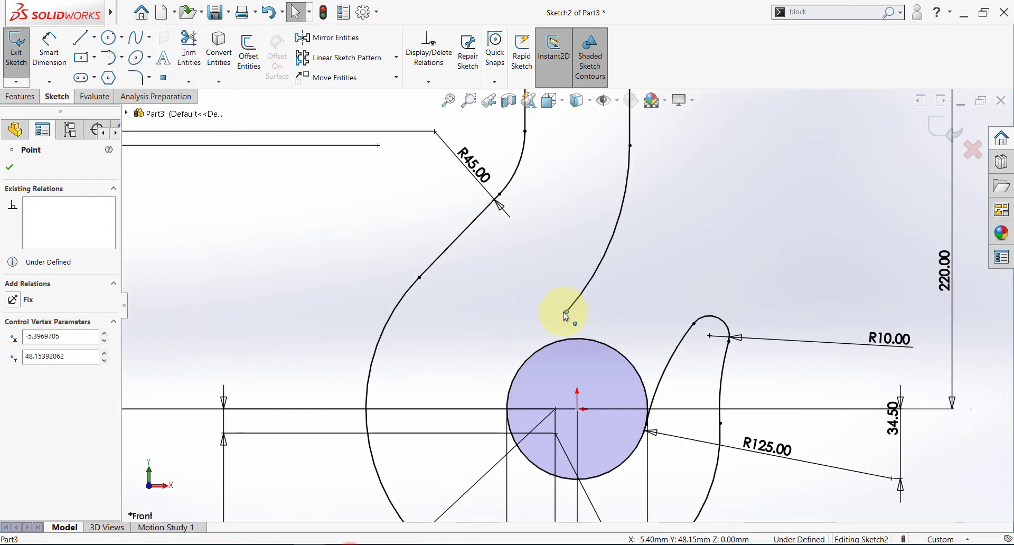
left_click_drag(563, 312, 594, 302)
left_click(514, 327)
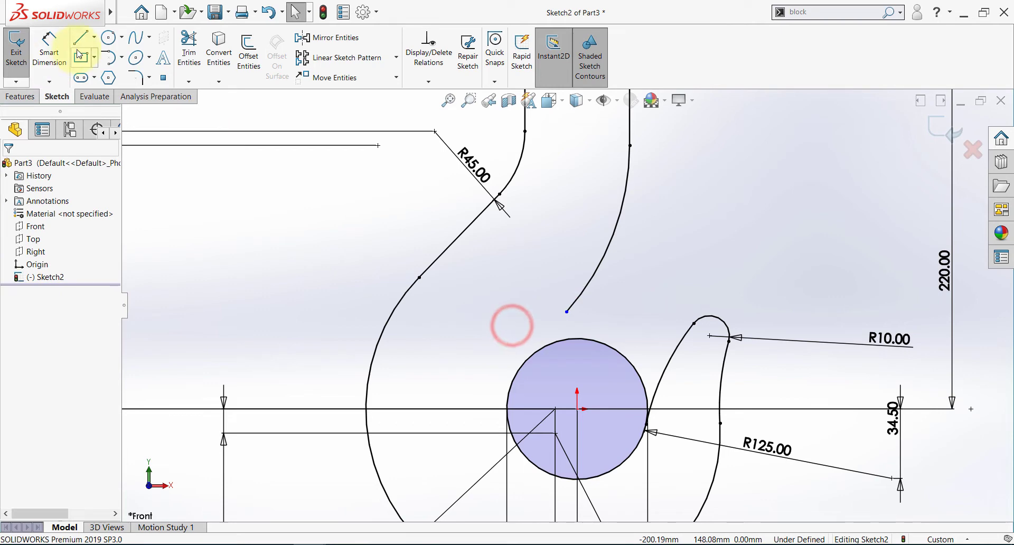
Step: Sketch a line from the right shank arc's lower end to the left of the 70 mm circle and make it tangent to that arc
left_click(567, 312)
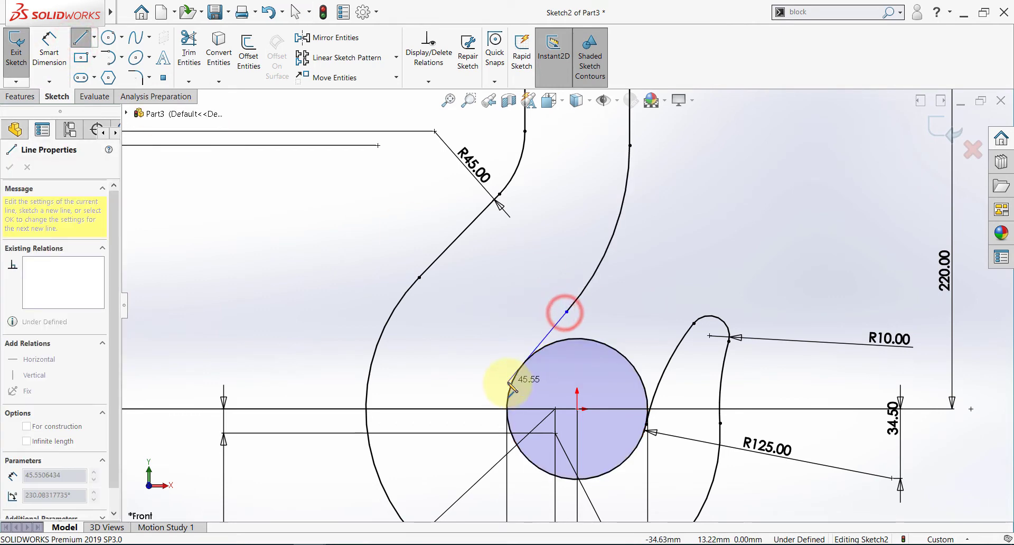
left_click(482, 396)
key("Escape")
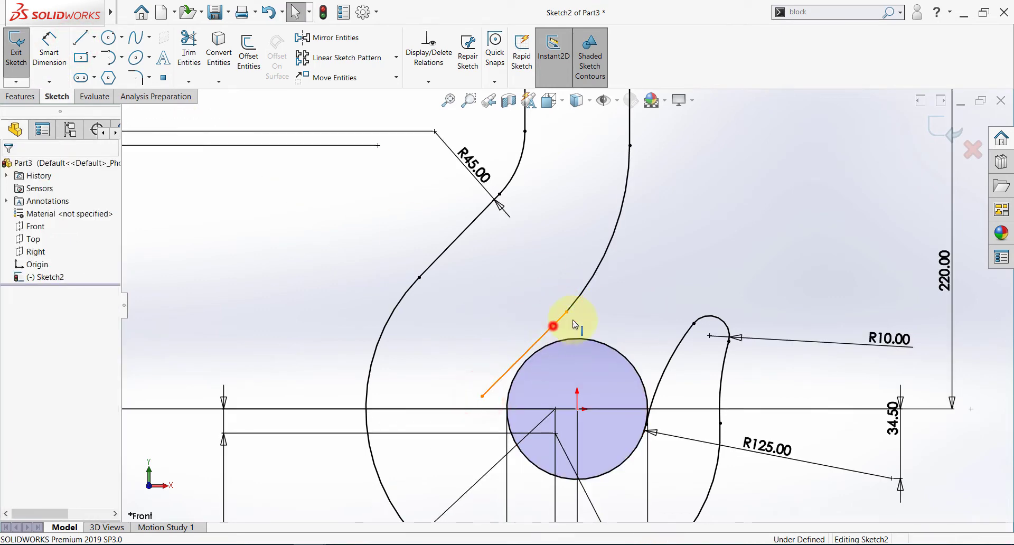
left_click(554, 327)
left_click(578, 295, "ctrl")
left_click(612, 252)
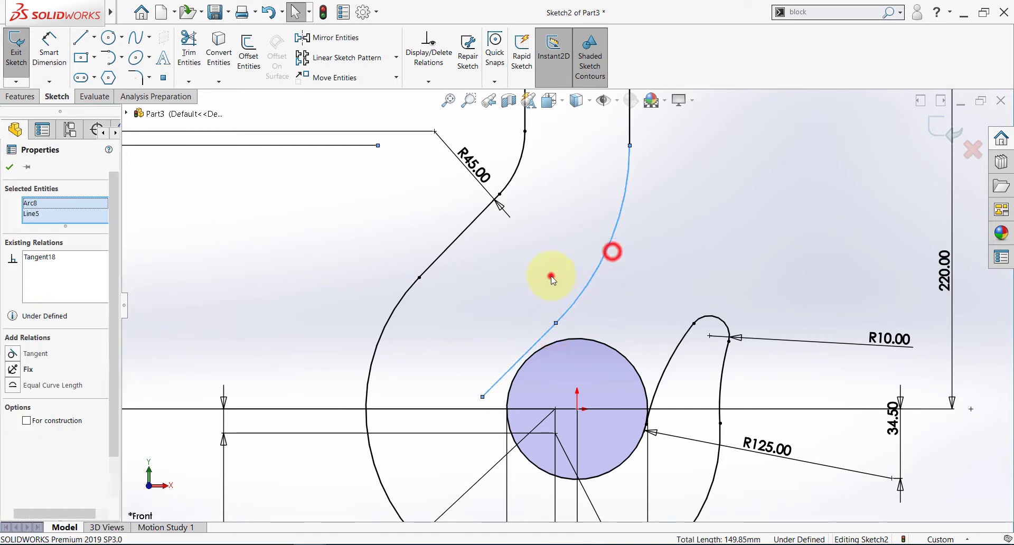
left_click(551, 277)
Step: Make the new line tangent to the 70 mm circle
left_click(534, 346)
left_click(538, 351, "ctrl")
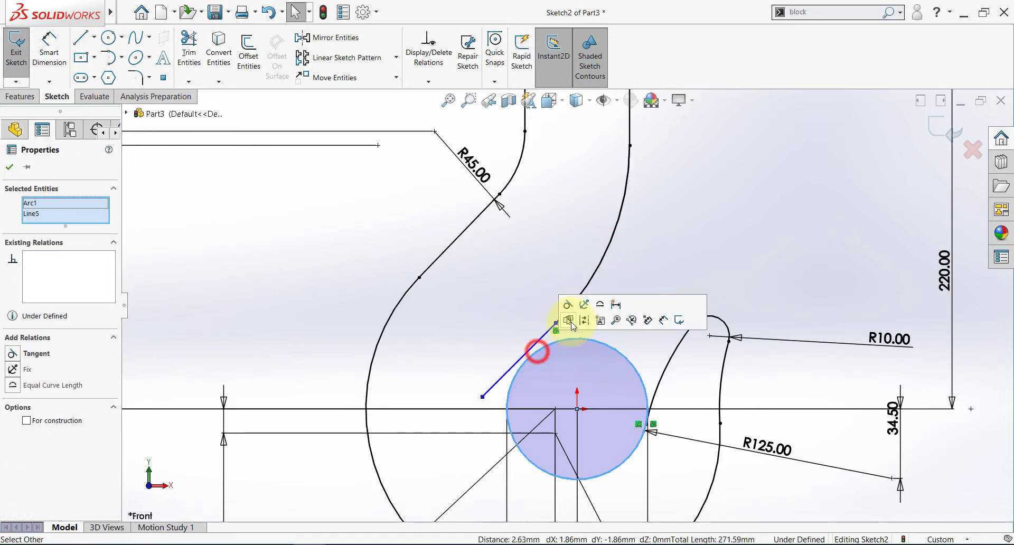
left_click(571, 301)
left_click(505, 287)
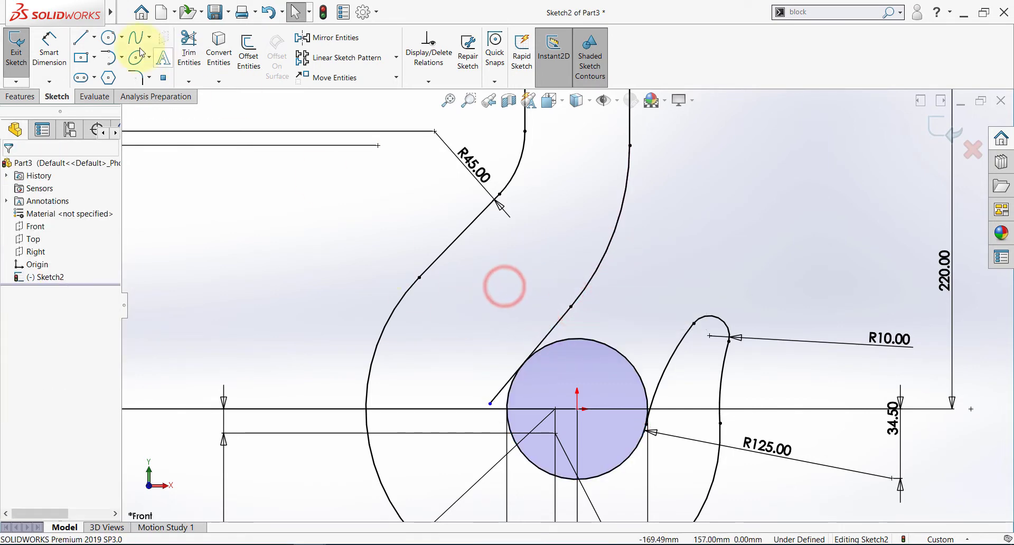
Step: Trim the line's end beyond the tangent point and the circle's unneeded upper arc to close the hook profile
left_click(190, 39)
scroll(503, 393, "down", 3)
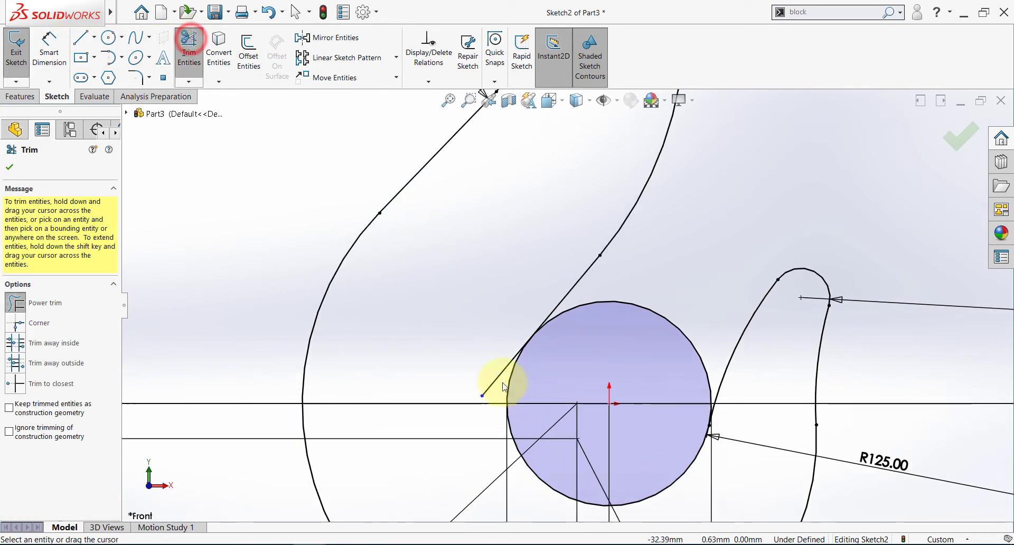
left_click_drag(492, 358, 500, 381)
scroll(644, 301, "up", 5)
mouse_move(642, 278)
left_mouse_down()
mouse_move(601, 305)
mouse_move(611, 306)
left_mouse_up()
key("Escape")
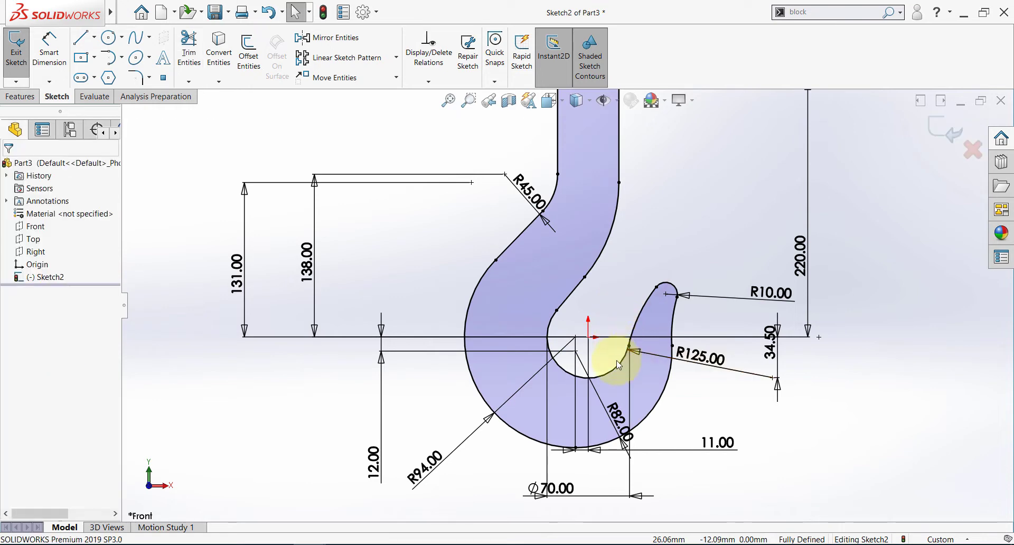
Step: Finish the hook profile sketch and check the shank in qw.jpg
scroll(613, 365, "up", 3)
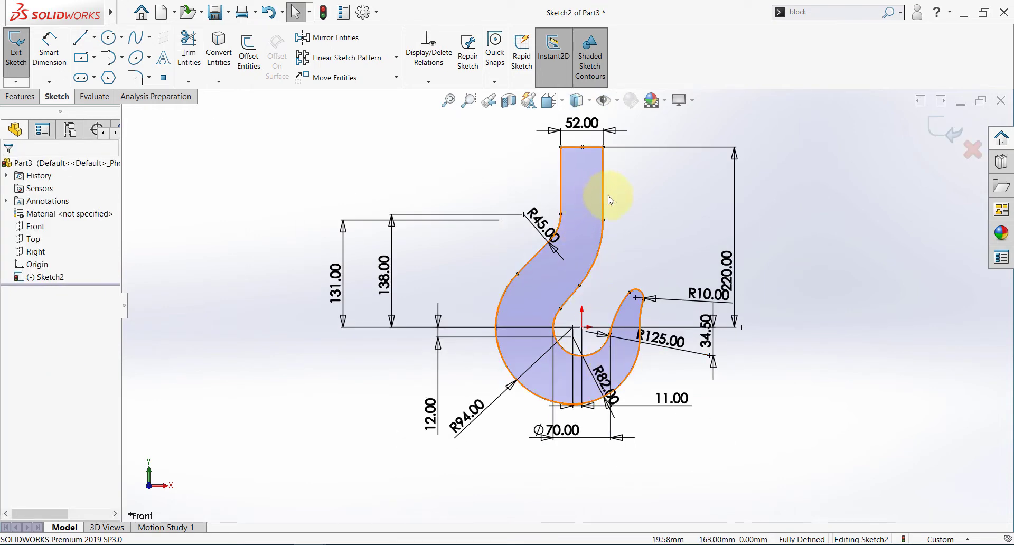
left_click(949, 128)
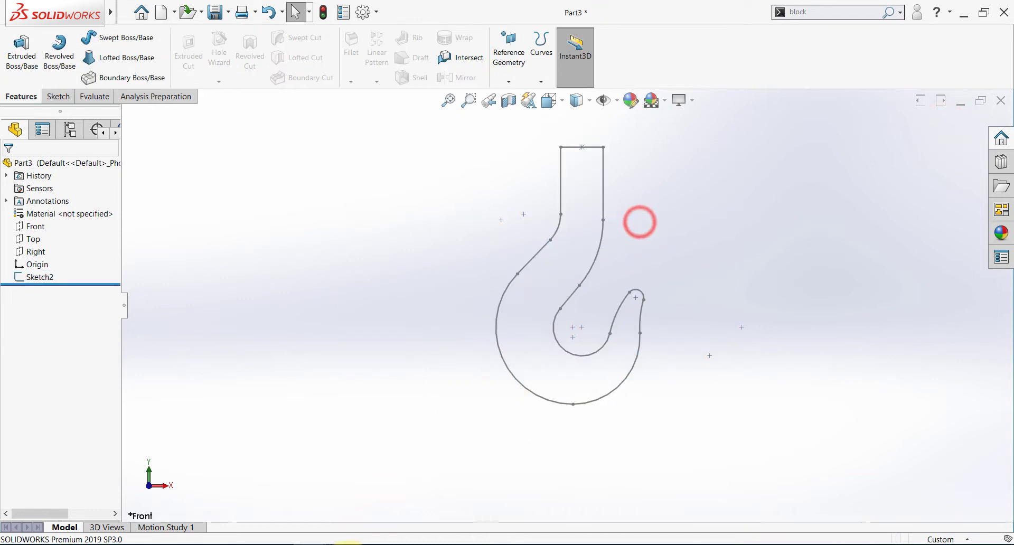
left_click(347, 544)
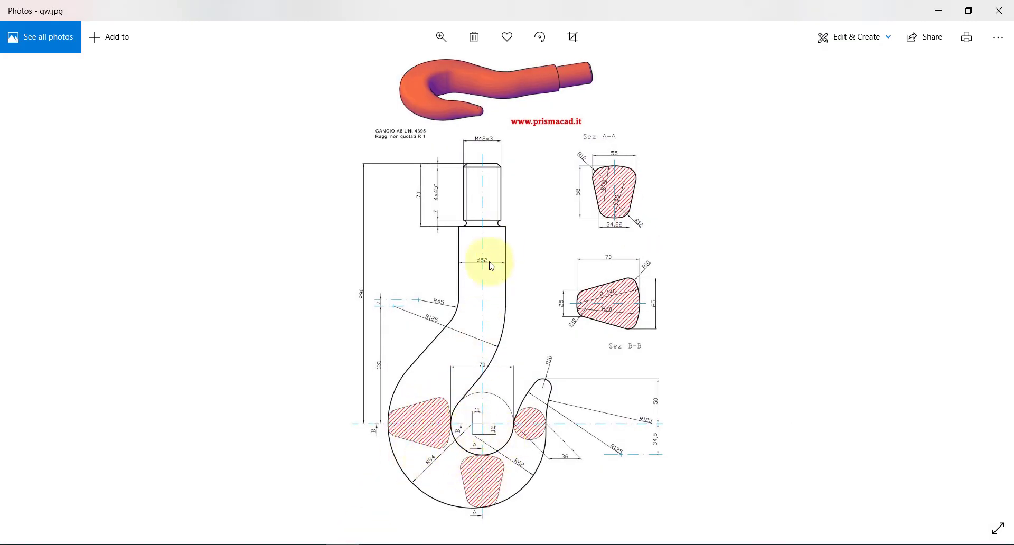
key("alt+Tab")
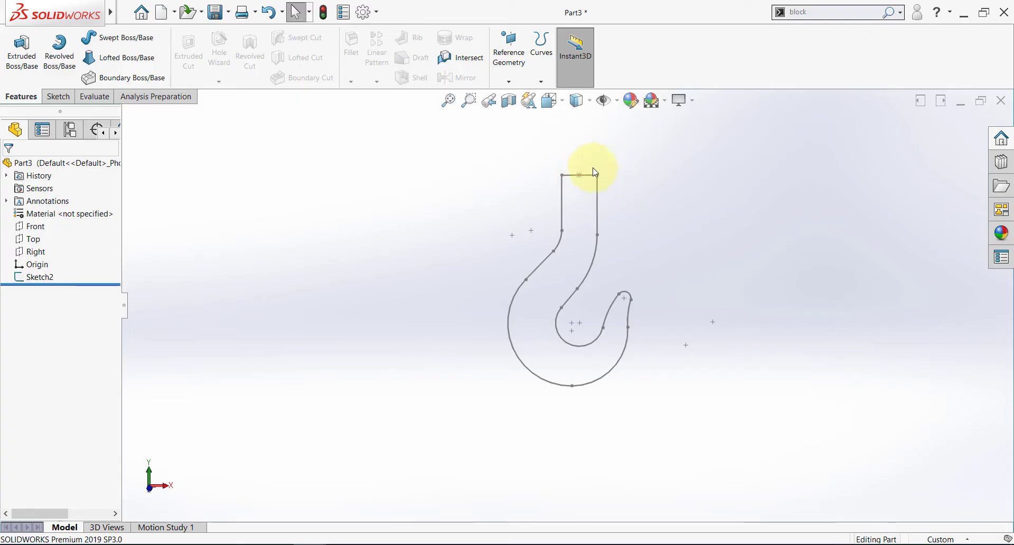
Step: Create a reference plane parallel to the Top plane through the midpoint of the shank's upper edge
left_click(33, 228)
left_click(29, 238)
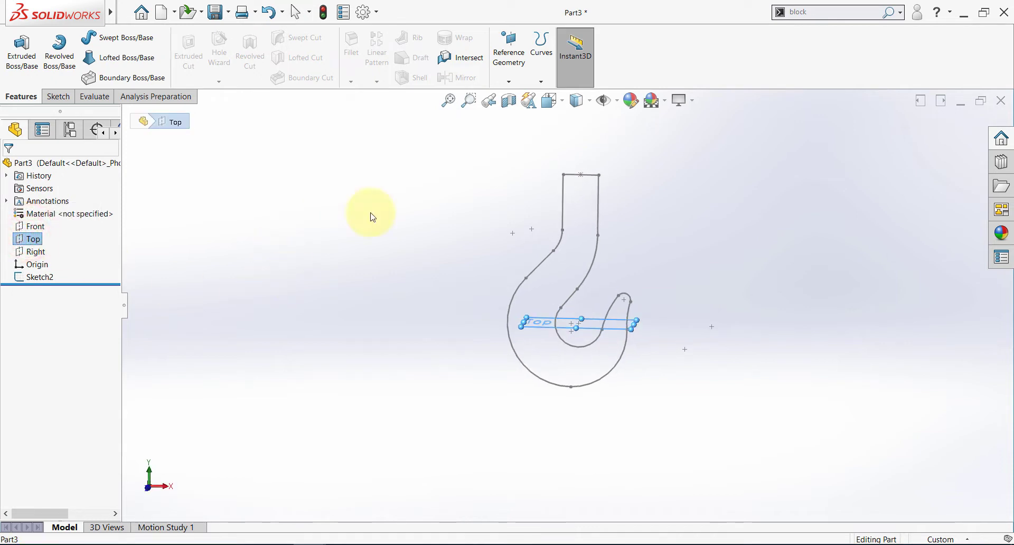
left_click(328, 237)
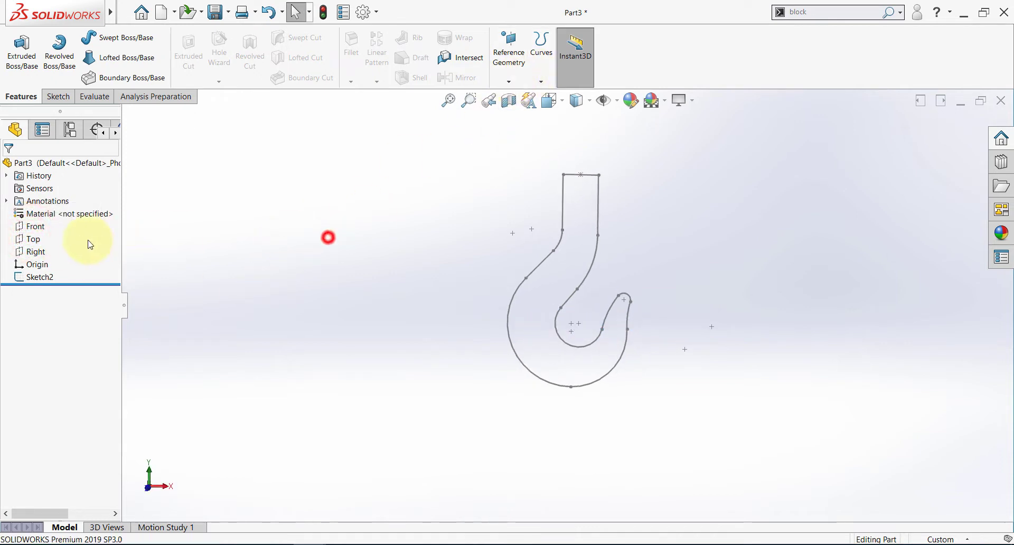
left_click(33, 239)
left_click(509, 81)
left_click(510, 97)
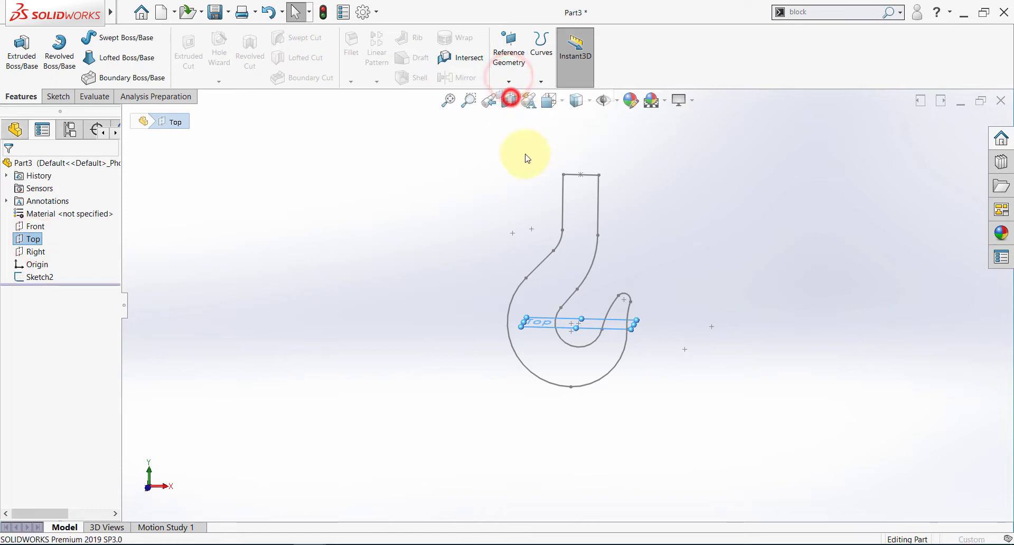
left_click(581, 175)
left_click(938, 125)
left_click(744, 187)
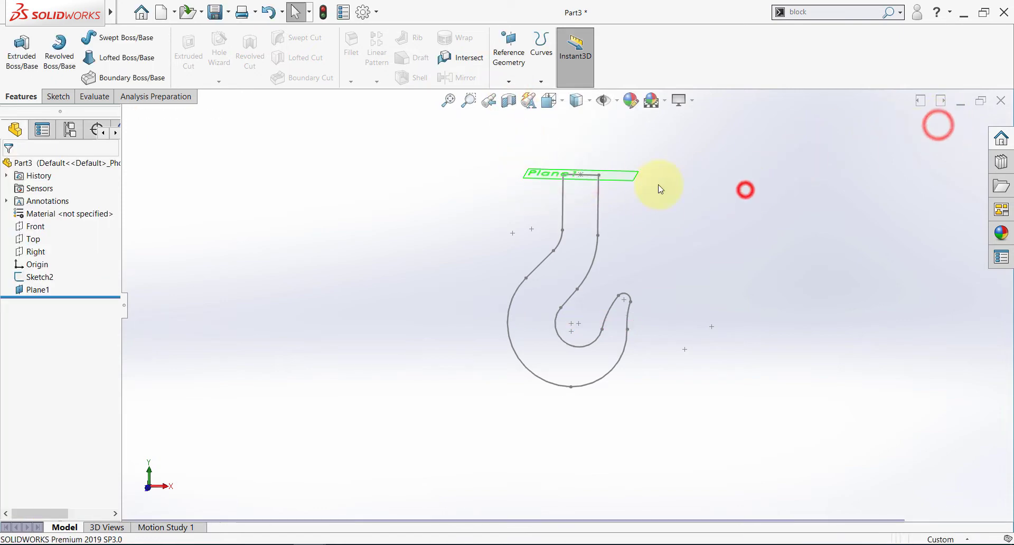
Step: On the new plane, sketch a 26 mm radius circle from the midpoint of the shank's upper edge to its corner, and finish the sketch
left_click(628, 187)
left_click(675, 156)
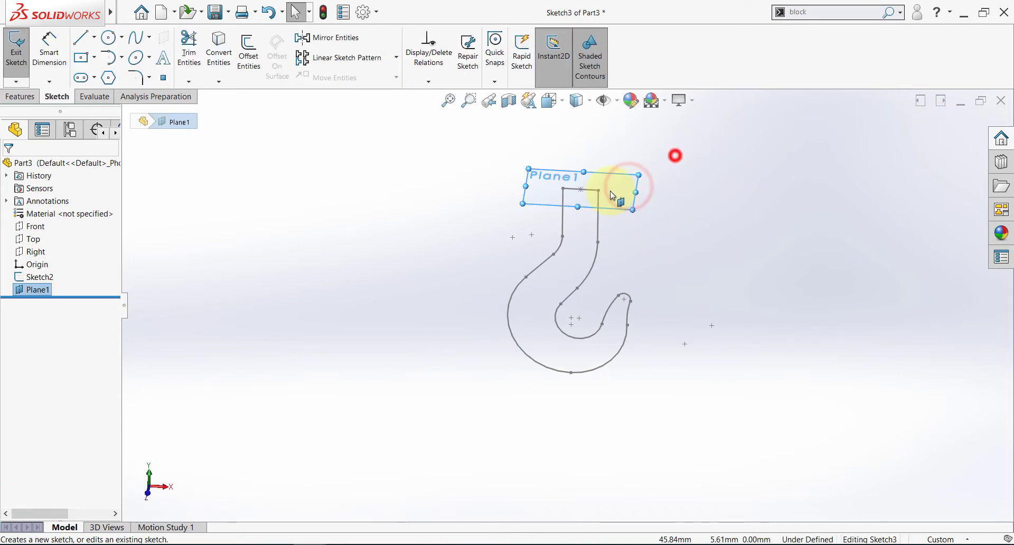
left_click(108, 42)
scroll(534, 220, "down", 4)
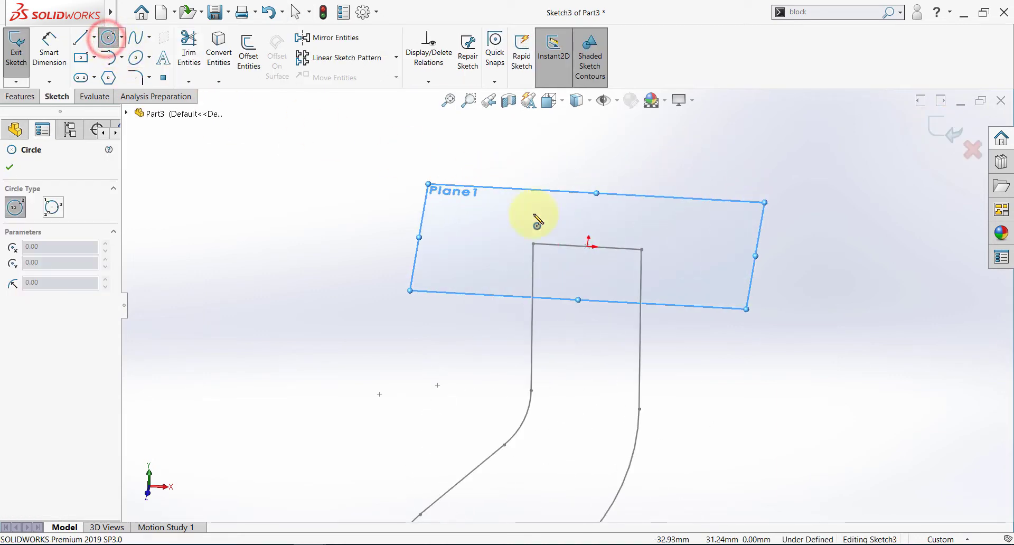
left_click(587, 246)
left_click(642, 250)
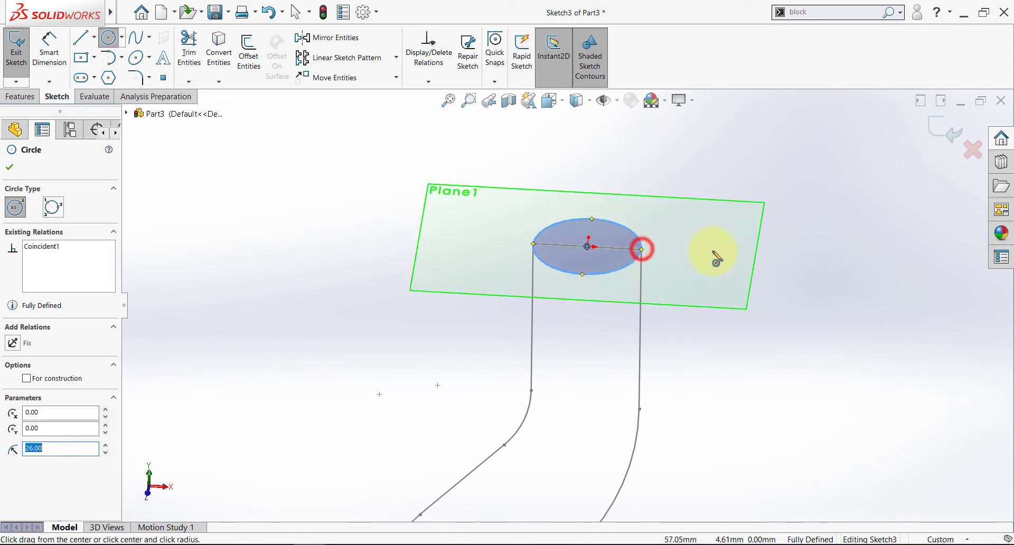
key("Escape")
scroll(866, 258, "up", 3)
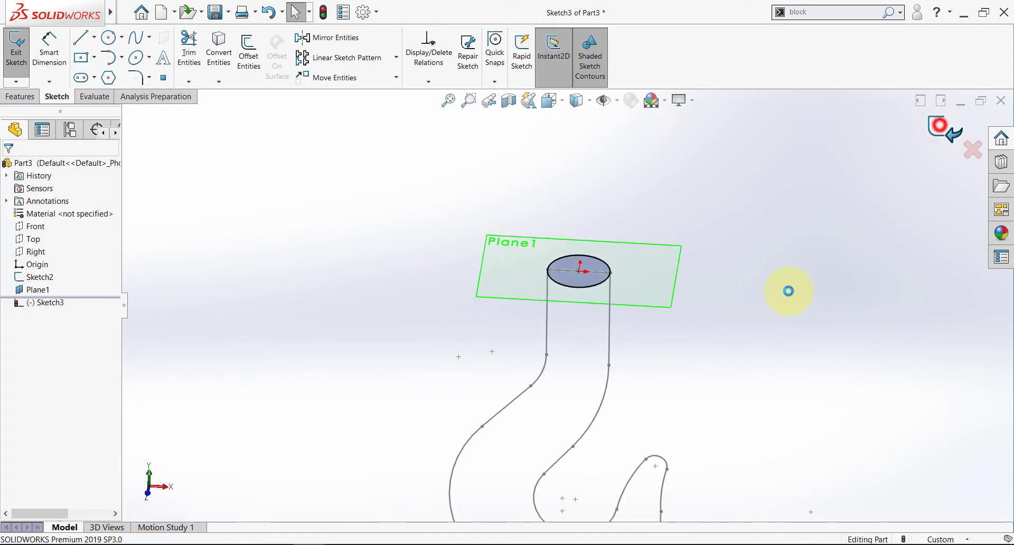
Step: Check qw.jpg and start a new sketch on the Top plane
scroll(609, 407, "up", 4)
middle_click_drag(609, 408, 606, 391)
left_click(349, 543)
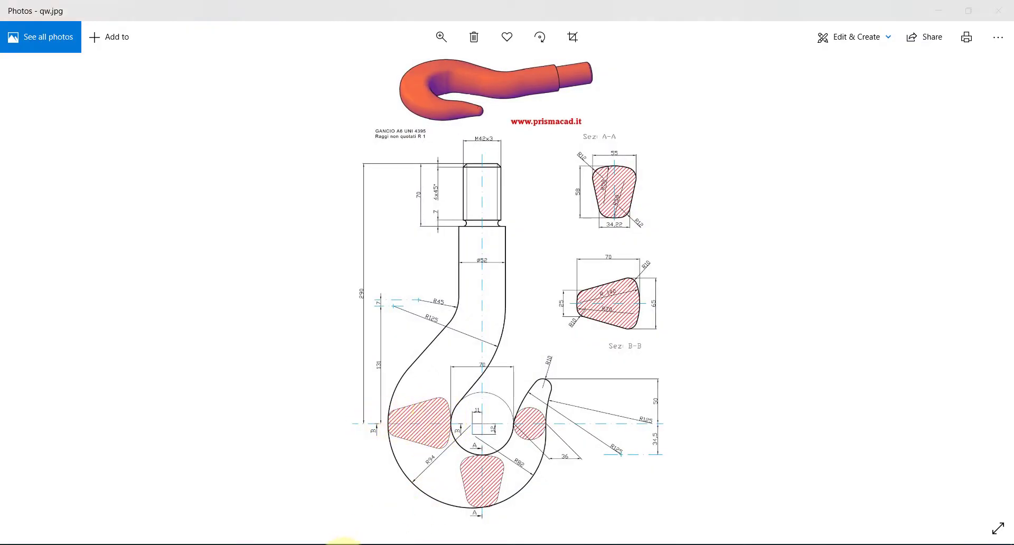
left_click(344, 543)
left_click(306, 423)
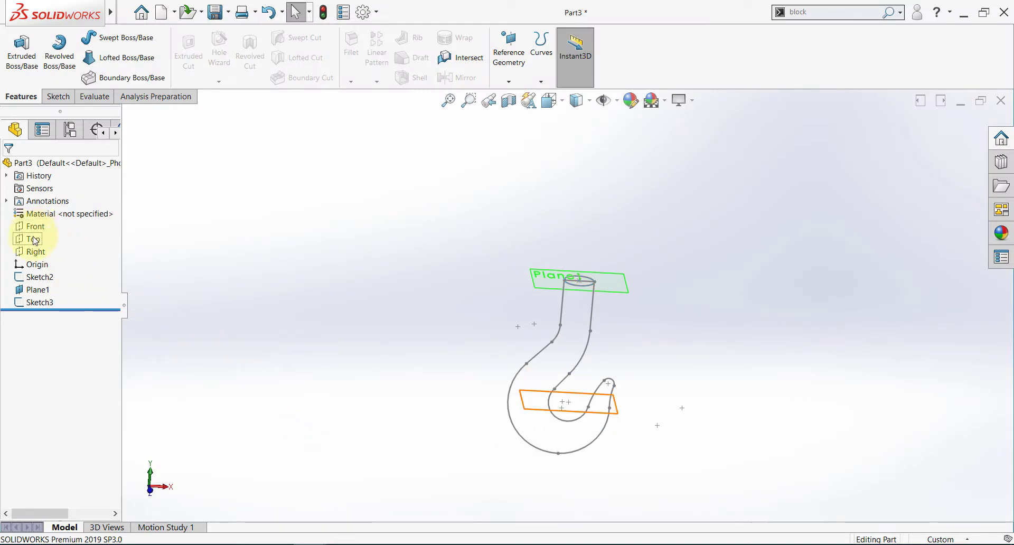
left_click(33, 241)
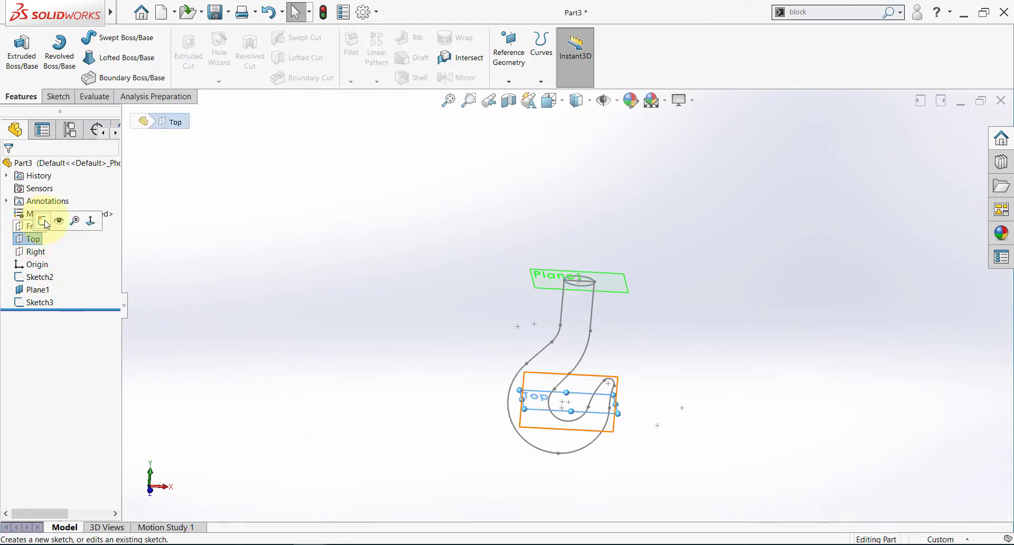
left_click(43, 221)
left_click(53, 316)
left_click(79, 299)
left_click(276, 329)
Step: Check section B-B in qw.jpg and sketch a horizontal centerline about 33 mm long to the left of the hook profile
left_click(346, 544)
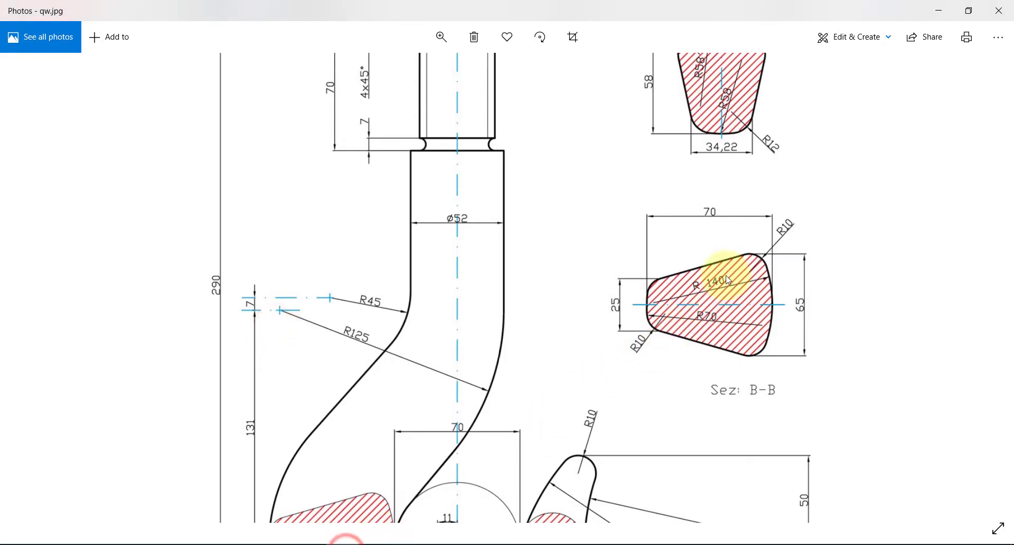
scroll(647, 326, "down", 1)
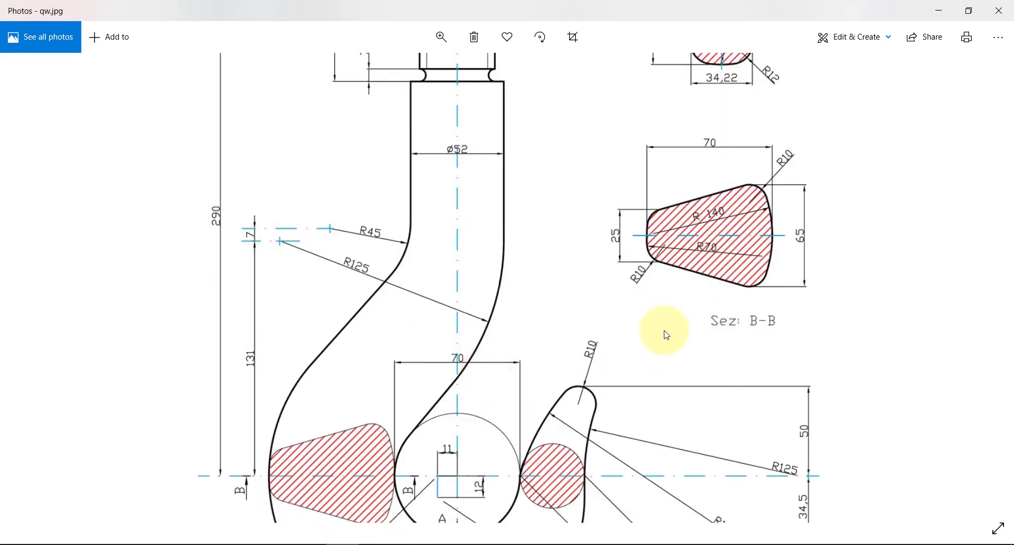
left_click(689, 323)
scroll(688, 323, "down", 1)
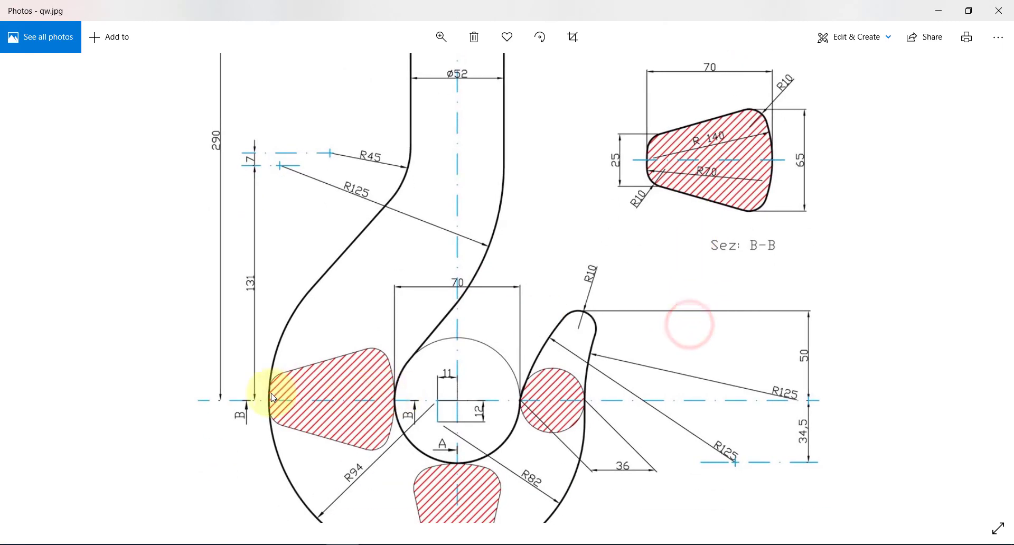
left_click(417, 543)
scroll(565, 401, "up", 2)
left_click(95, 38)
left_click(108, 69)
left_click(259, 305)
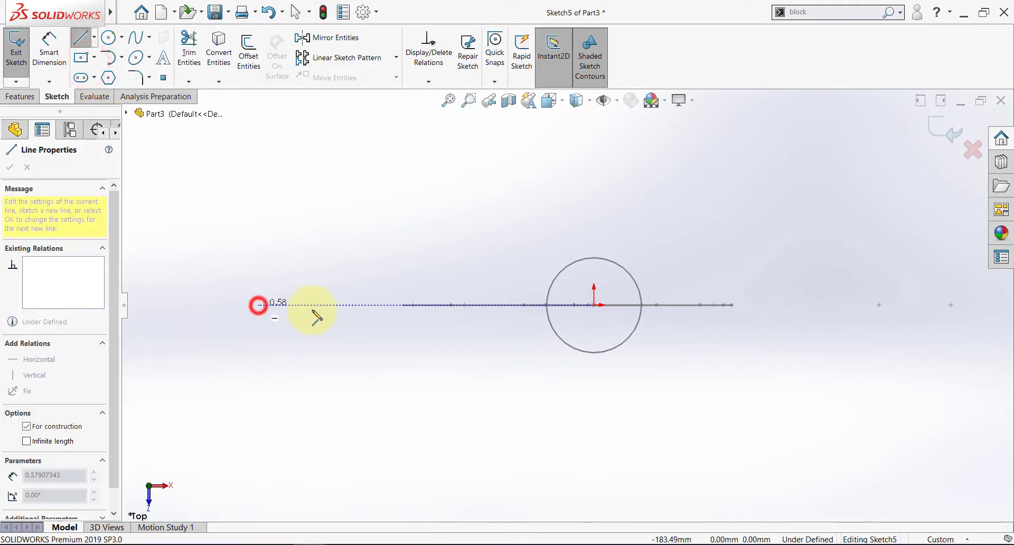
left_click(319, 304)
key("Escape")
Step: Following section B-B in qw.jpg, dimension the centerline's length as 70 mm
left_click(343, 543)
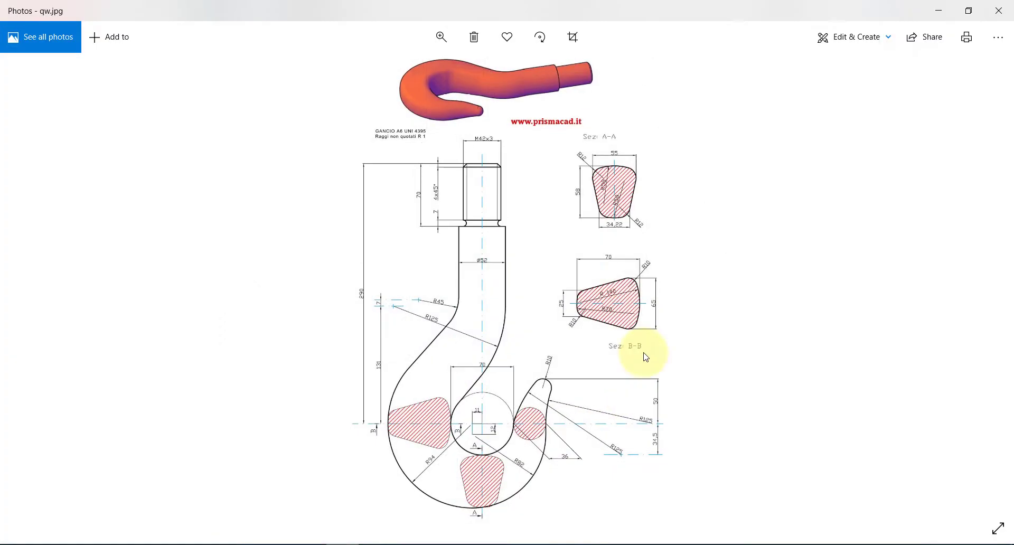
double_click(590, 295)
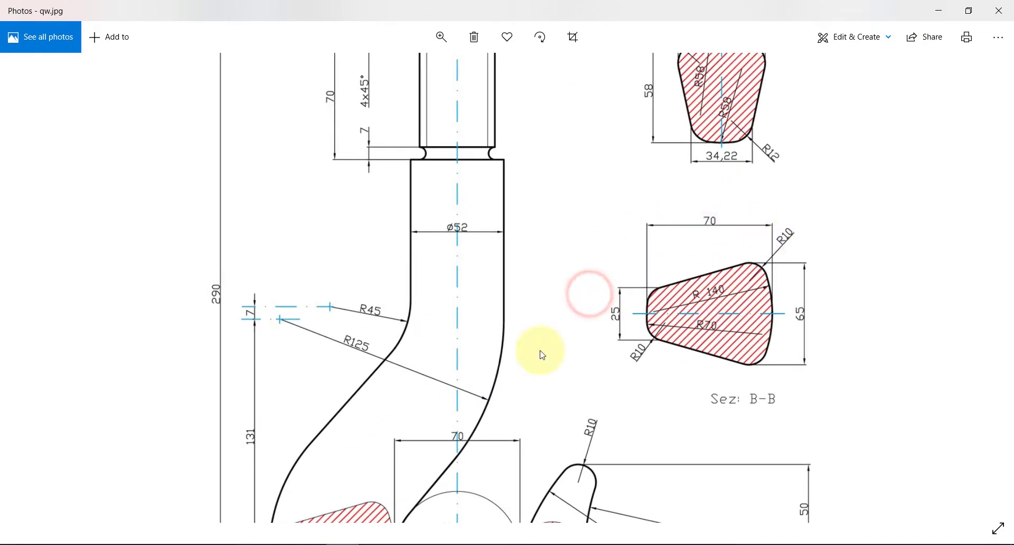
left_click(343, 543)
left_click(50, 41)
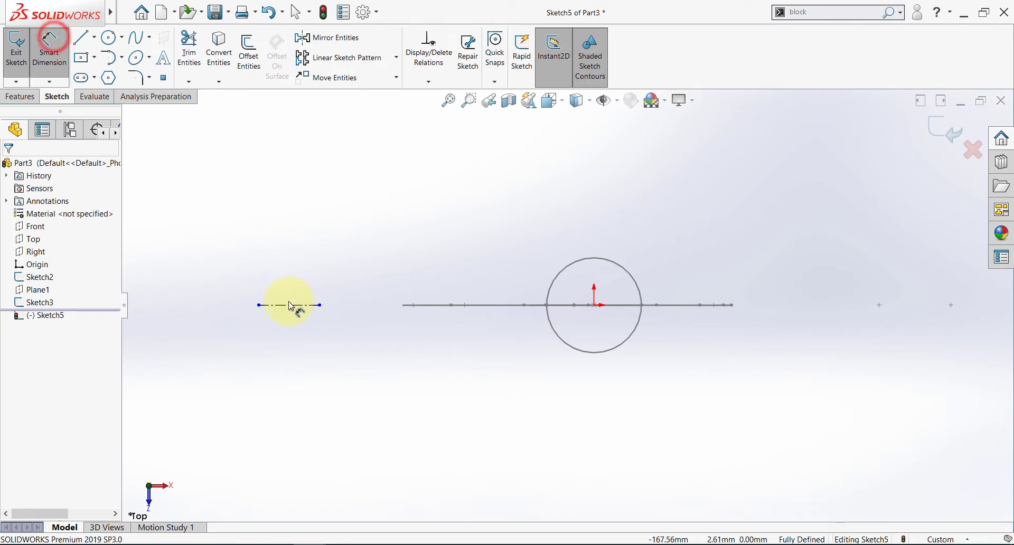
left_click(296, 259)
type("70")
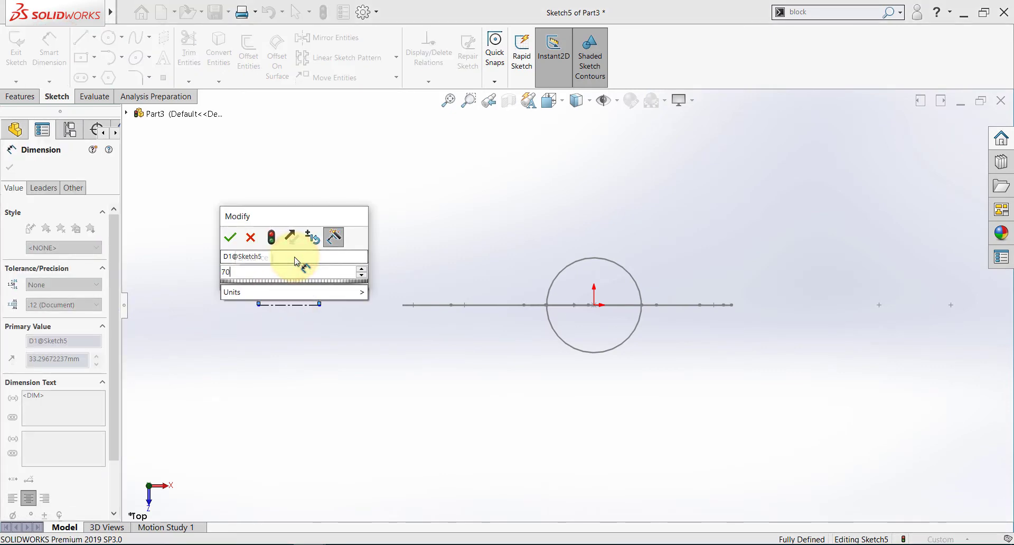
key("Return")
key("Escape")
scroll(199, 221, "down", 2)
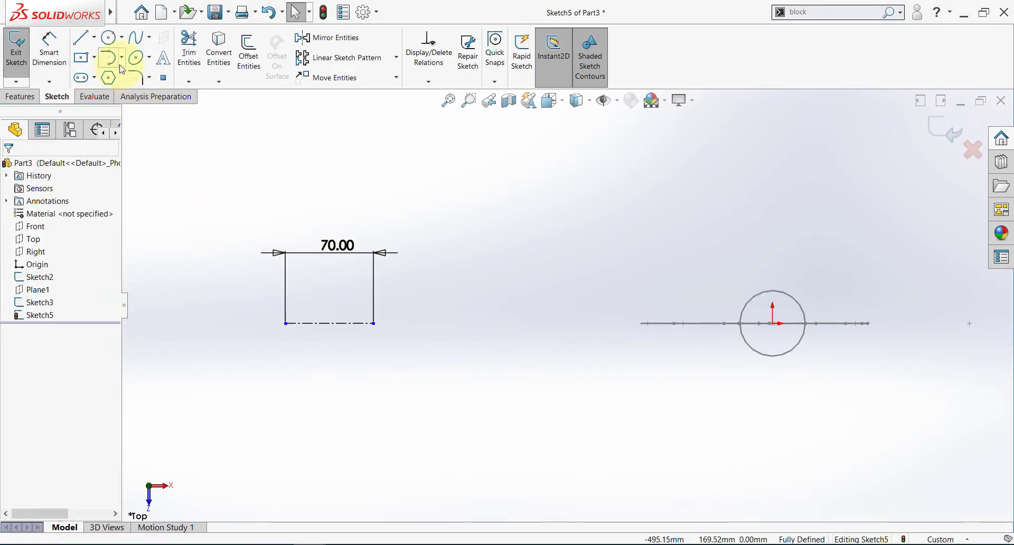
Step: Sketch a three-point arc bulging left around the centerline's left end, with its endpoints about 52 mm apart
left_click(122, 63)
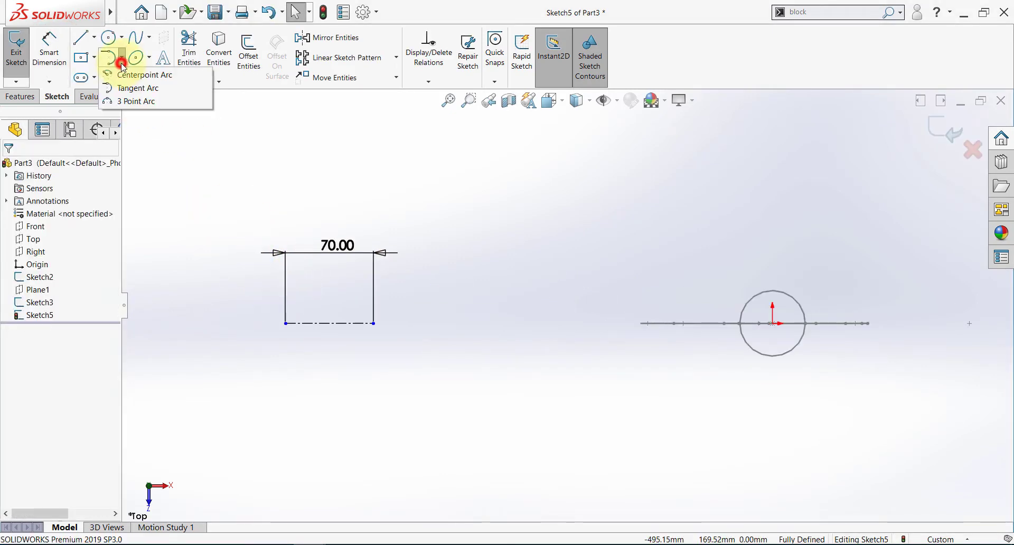
left_click(125, 101)
scroll(296, 316, "down", 3)
left_click(364, 256)
left_click(357, 393)
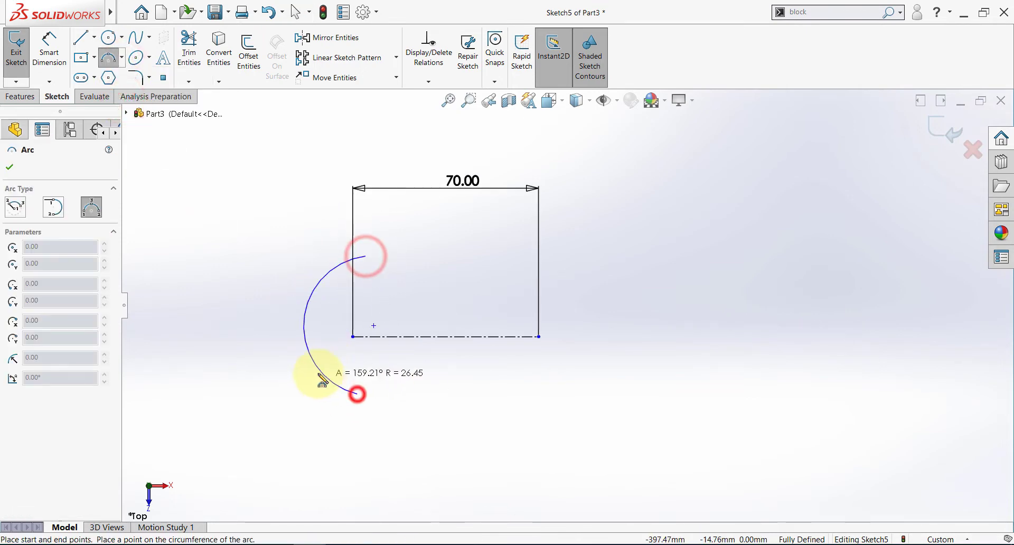
left_click(316, 374)
key("Escape")
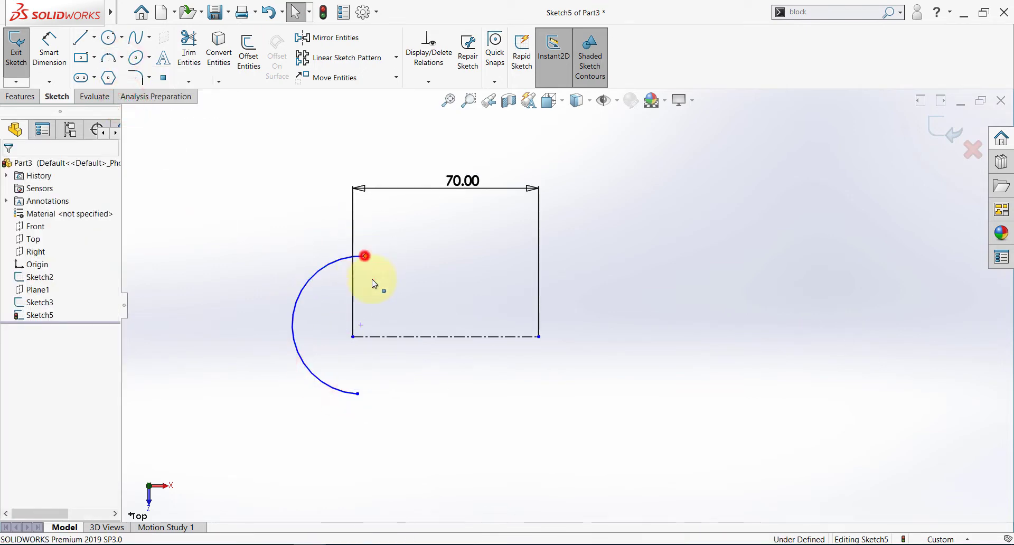
Step: Make the arc's two endpoints symmetric about the horizontal centerline
left_click(365, 257)
left_click(357, 394, "ctrl")
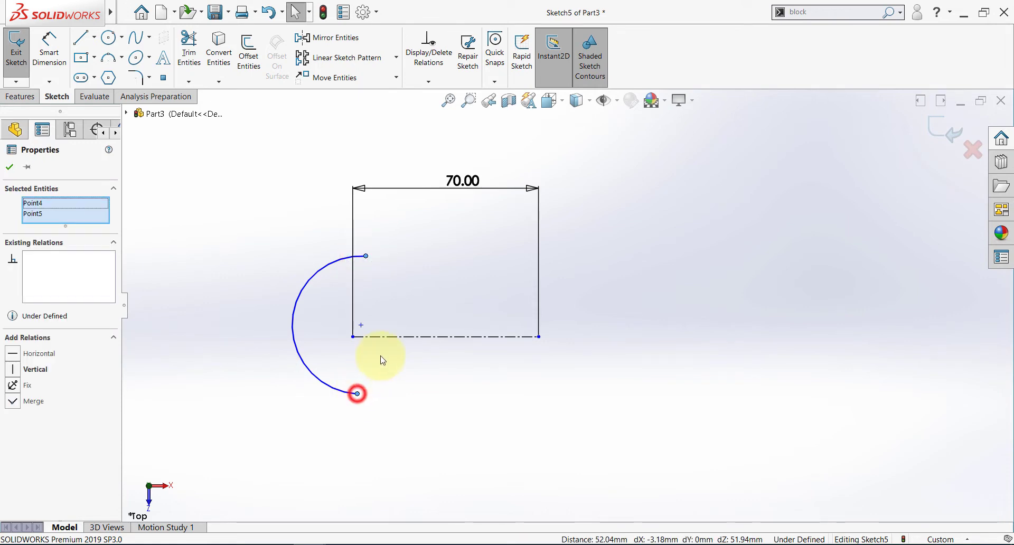
left_click(390, 338, "ctrl")
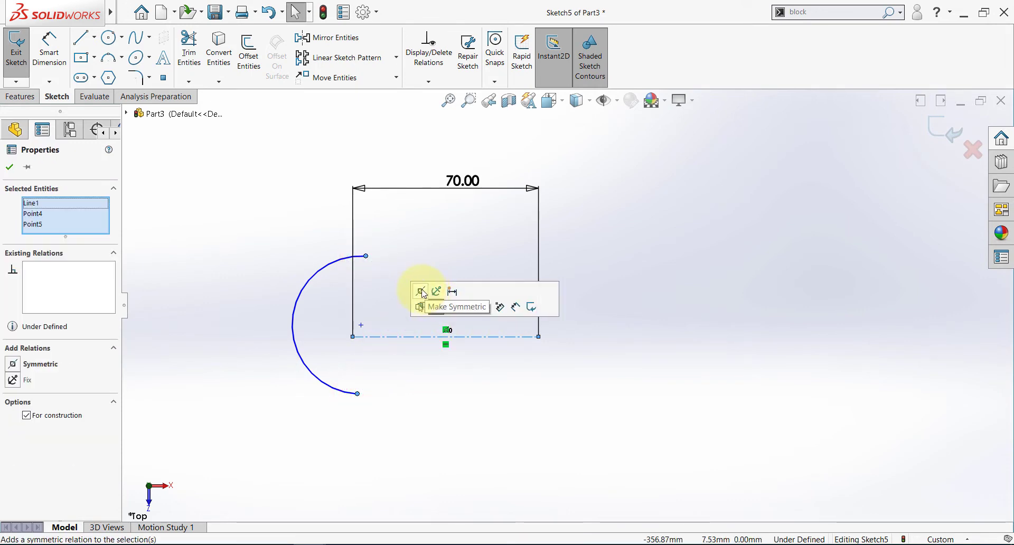
left_click(421, 291)
left_click(385, 249)
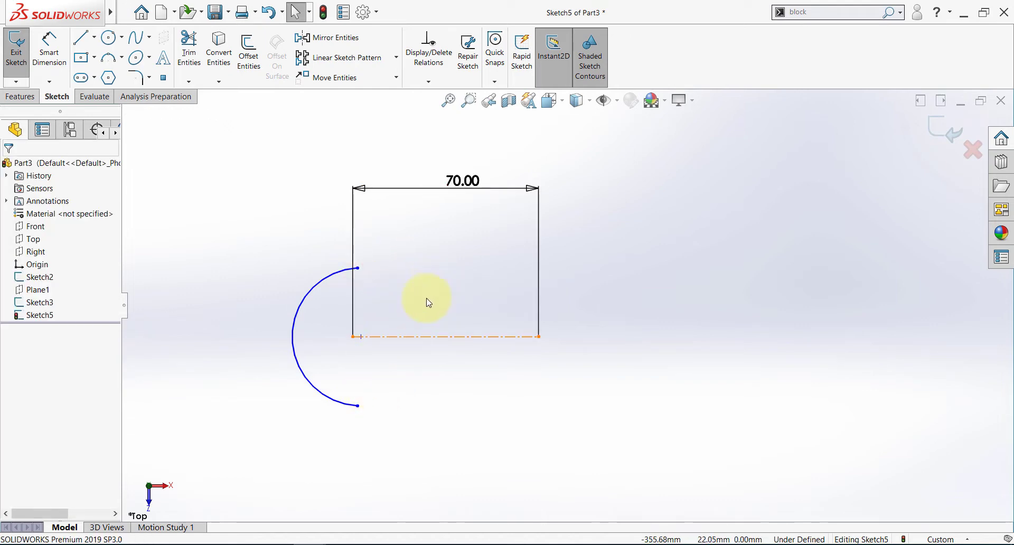
Step: Make the centerline's left endpoint coincident with the arc
left_click(353, 338)
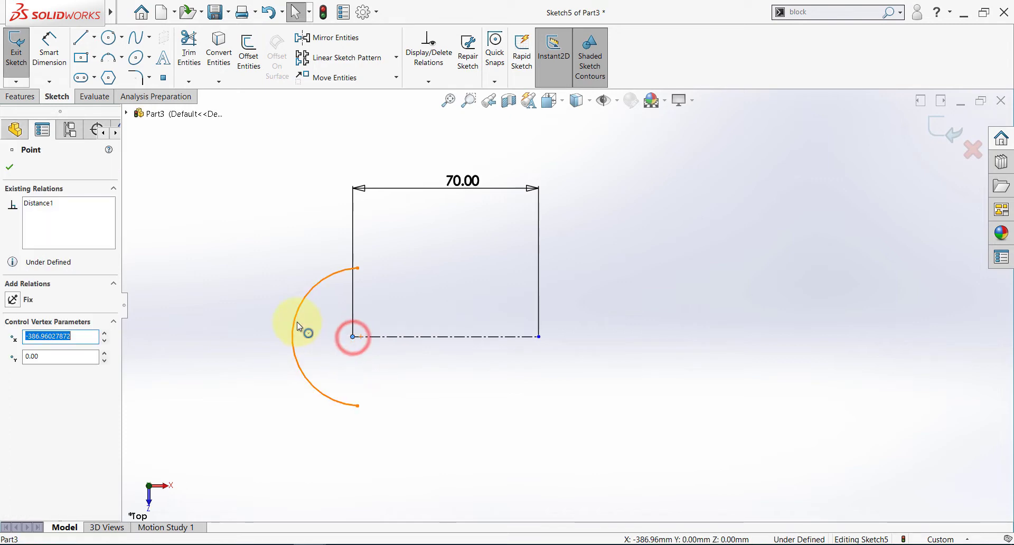
left_click(297, 322, "ctrl")
left_click(358, 276)
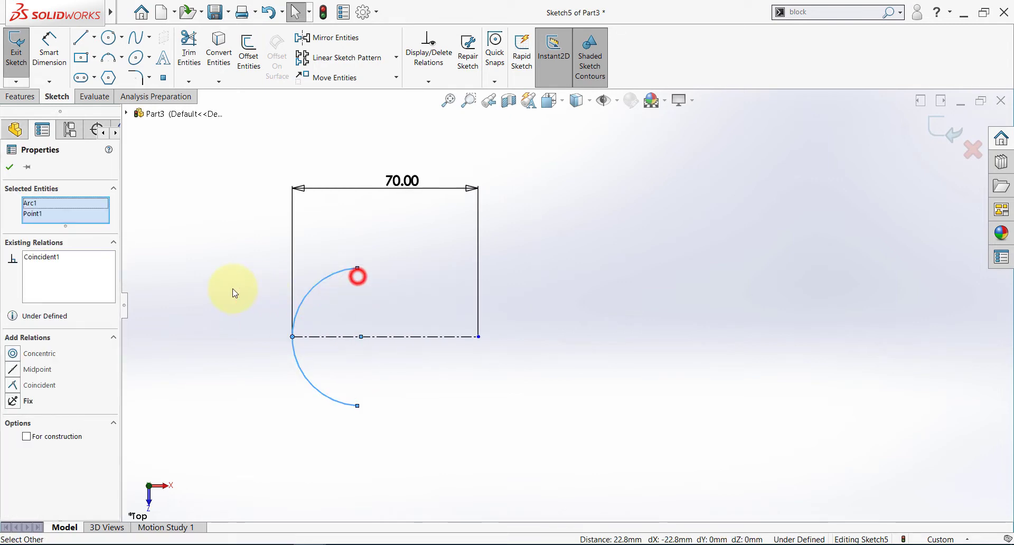
left_click(233, 290)
Step: Check section B-B in qw.jpg and dimension the left arc's radius as 70 mm
left_click(345, 544)
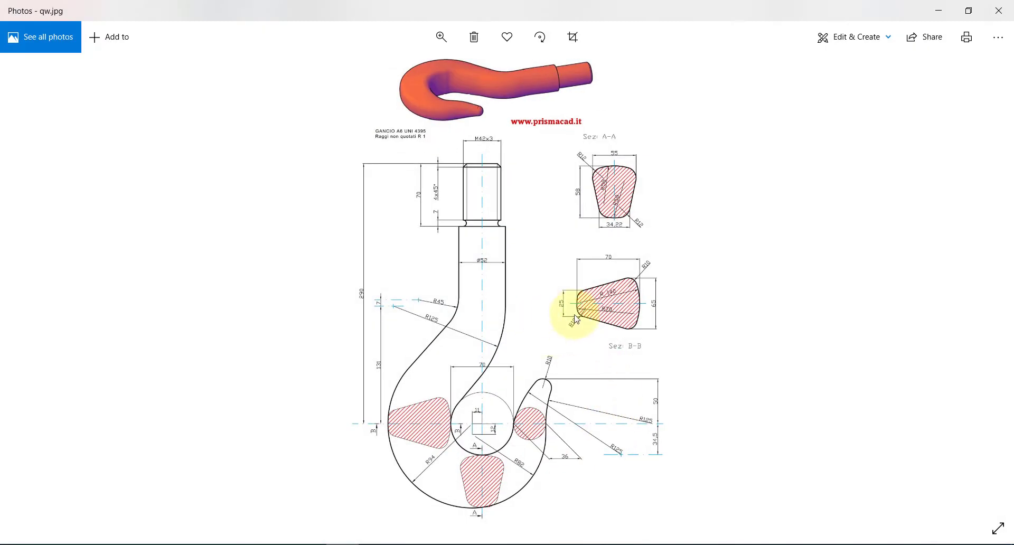
double_click(573, 303)
left_click(352, 543)
left_click(49, 45)
left_click(49, 47)
left_click(316, 282)
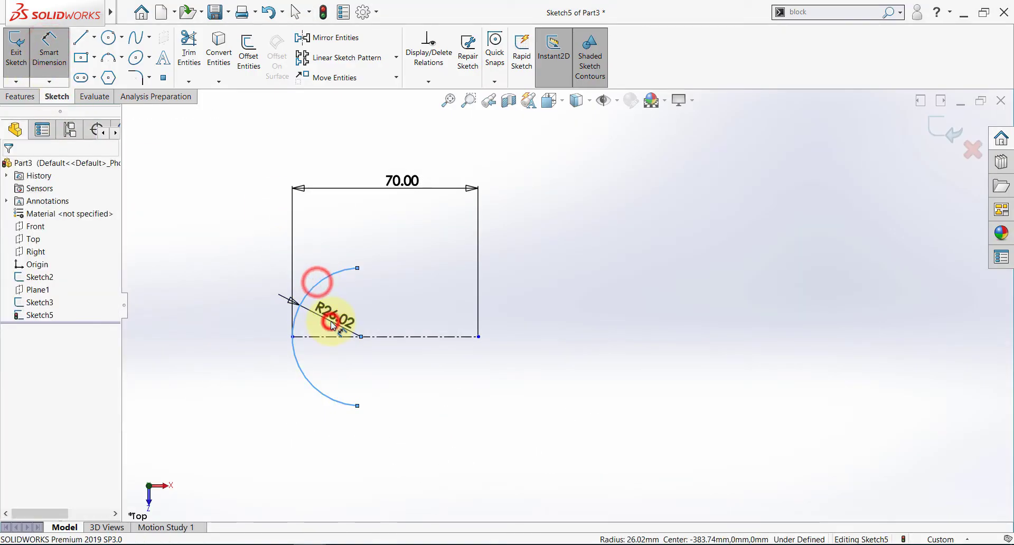
left_click(333, 322)
key("Return")
key("z")
key("z")
key("z")
key("z")
key("Escape")
left_click_drag(463, 232, 410, 281)
left_click(514, 382)
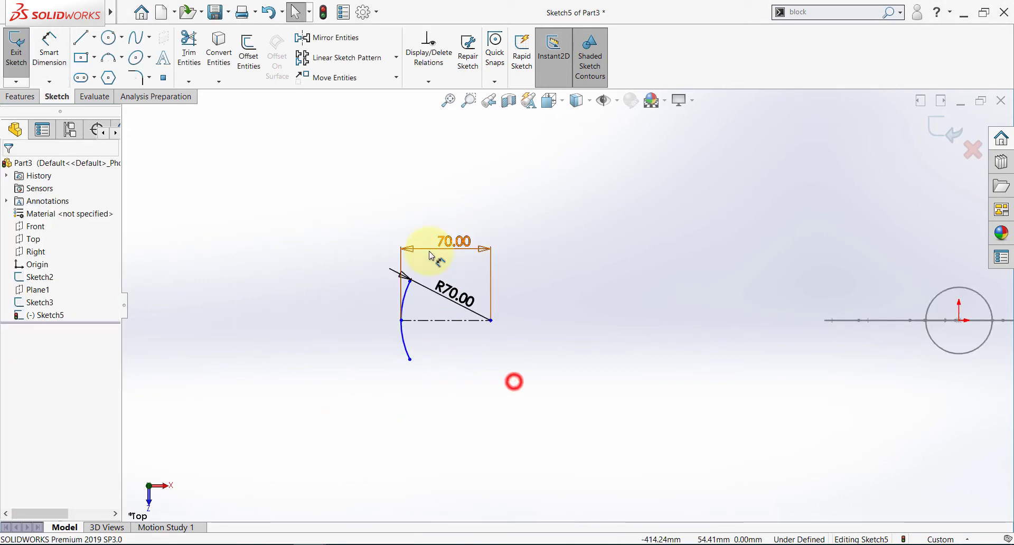
scroll(404, 252, "down", 5)
Step: Check section B-B in qw.jpg and sketch a tangent arc of about 14 mm radius from the R70 arc's upper end, curving right
left_click(346, 544)
double_click(595, 297)
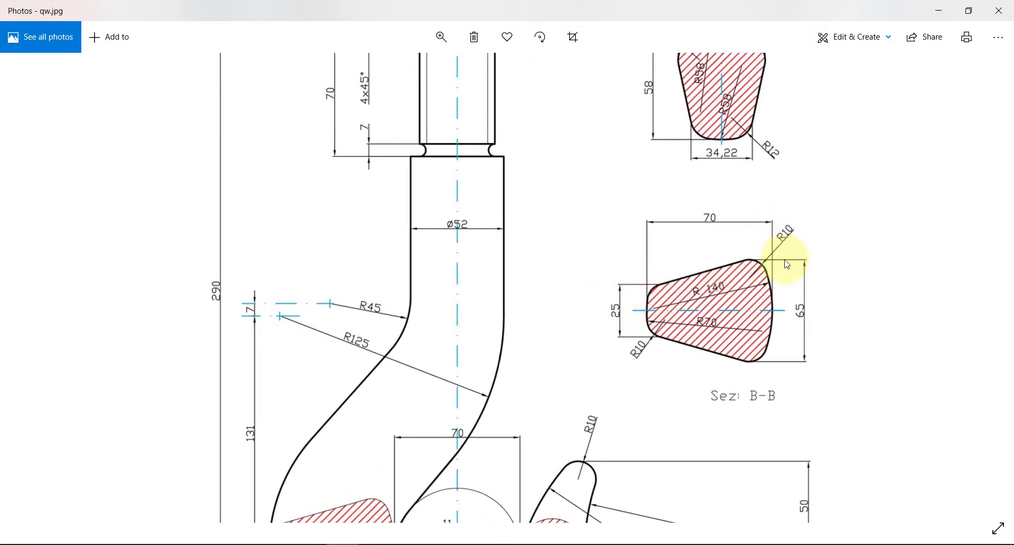
left_click(343, 544)
left_click(122, 57)
left_click(109, 89)
left_click(138, 88)
scroll(426, 331, "up", 3)
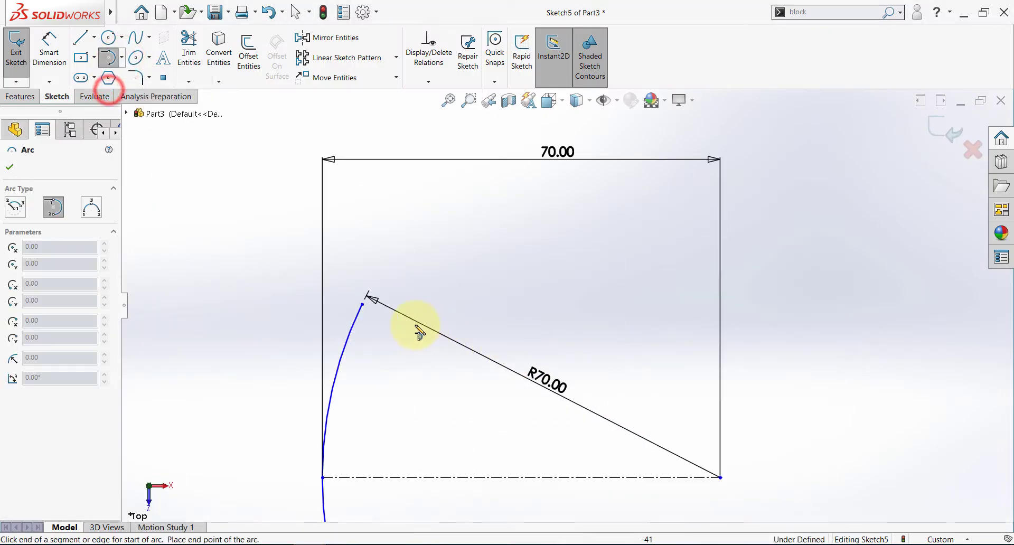
left_click_drag(364, 302, 461, 287)
left_click(467, 269)
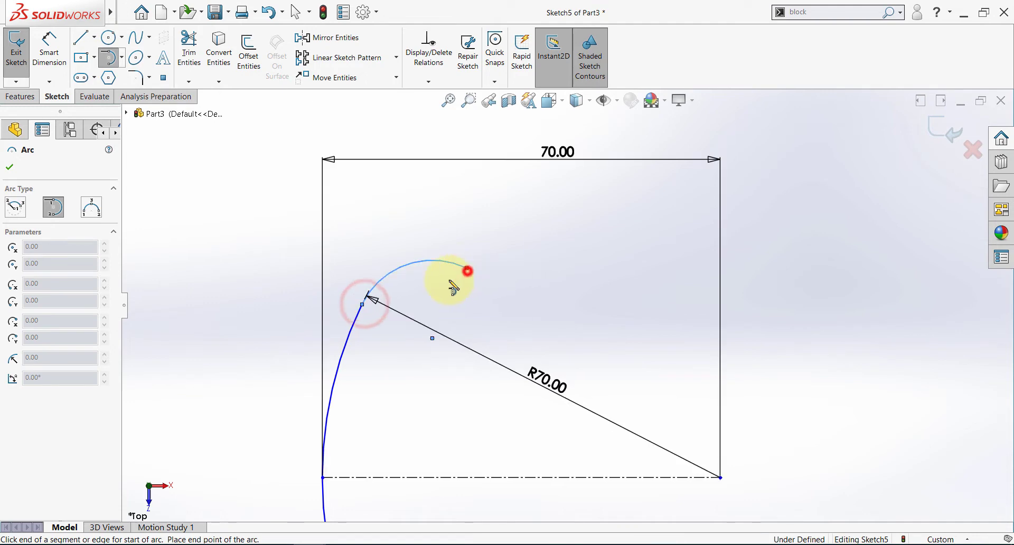
key("Escape")
Step: Dimension the radius of the small tangent corner arc as 10 mm
left_click(53, 42)
left_click(415, 267)
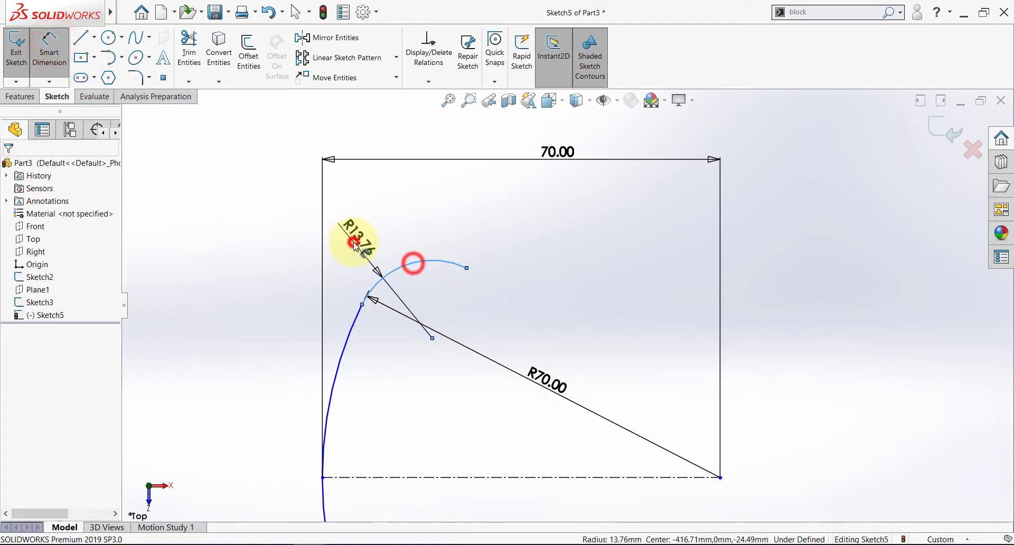
left_click(351, 242)
type("10")
key("Return")
key("Escape")
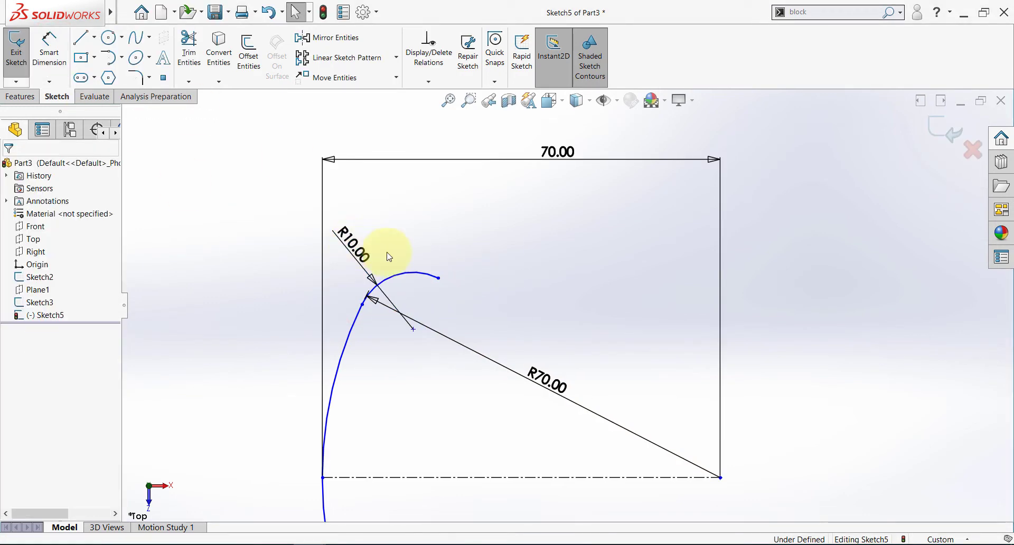
Step: Following section B-B in qw.jpg, dimension the height of the R10 arc's free end above the centerline as 25/2 mm
left_click(367, 544)
double_click(448, 357)
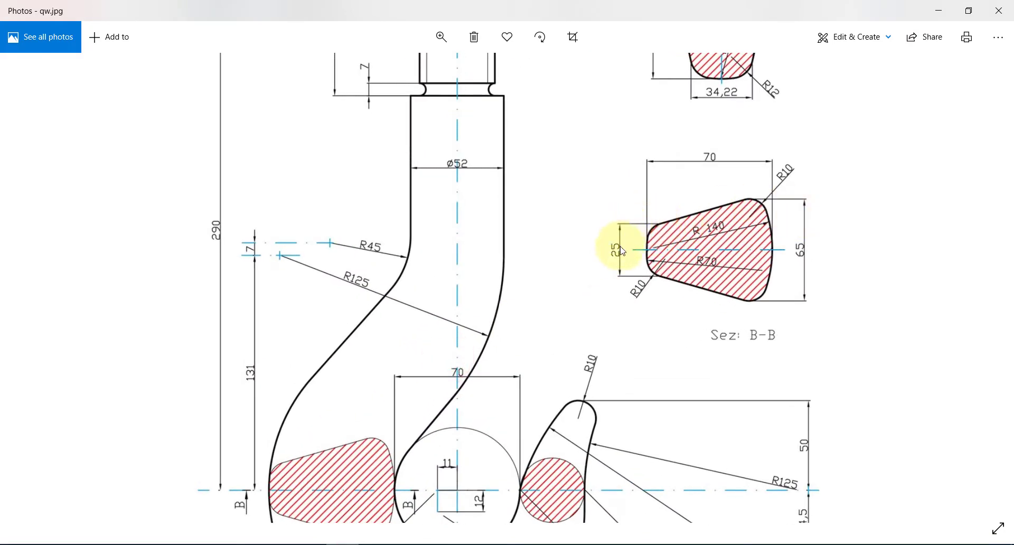
key("alt+Tab")
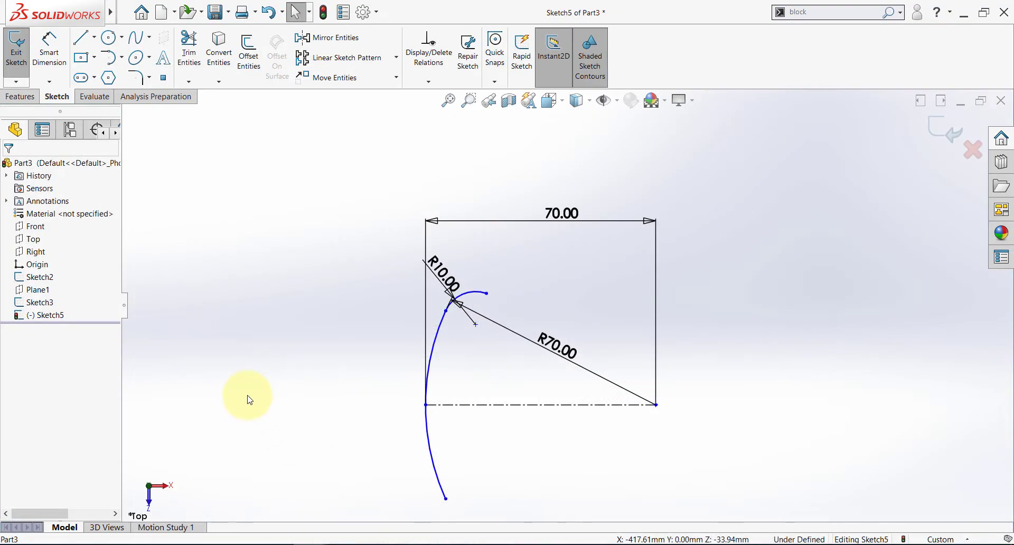
left_click(249, 397)
left_click(49, 42)
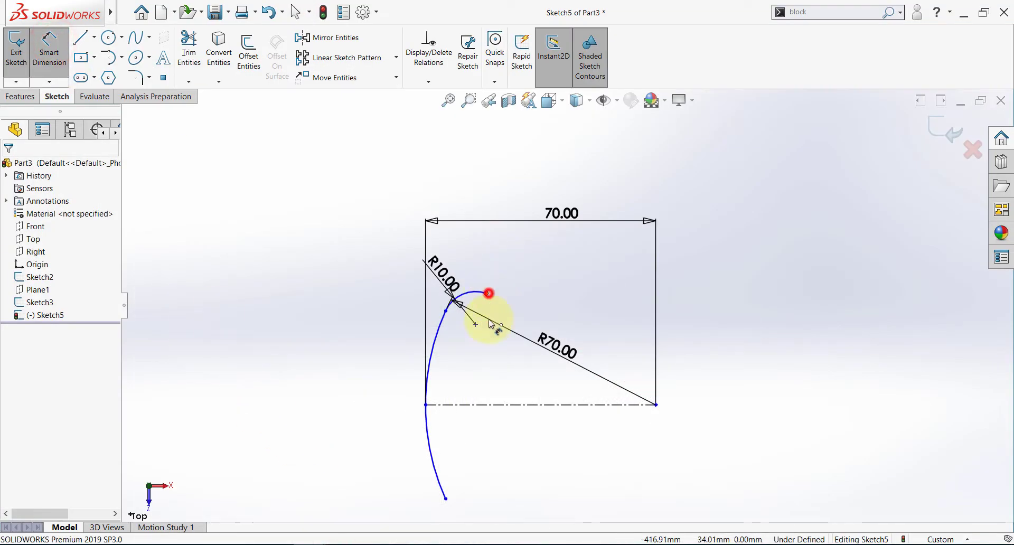
left_click(489, 302)
left_click(494, 405)
left_click(363, 351)
type("25/2")
key("Return")
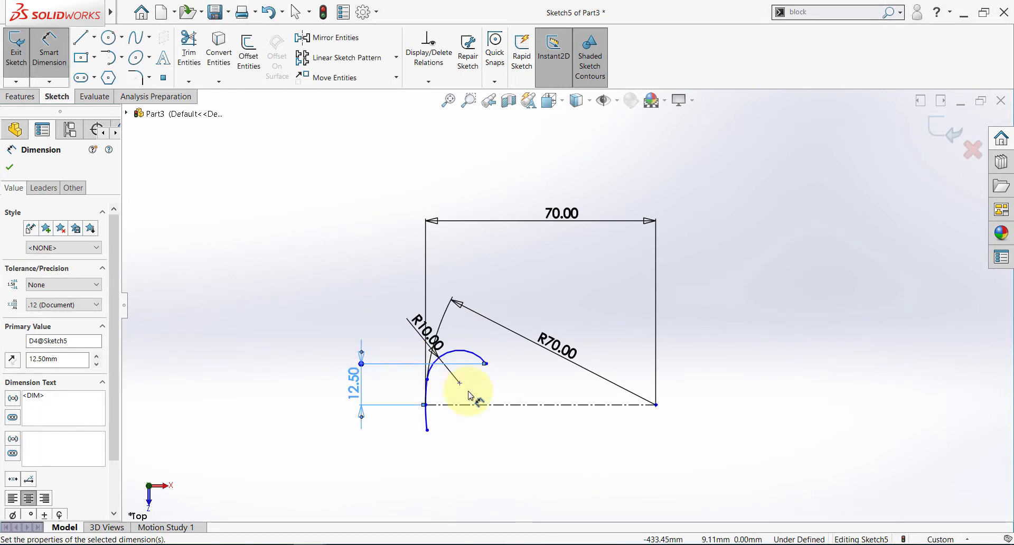
Step: Adjust the R70 arc's lower endpoint and pull the R10 arc's free end left so that it forms a short corner rising to the right
scroll(423, 427, "down", 3)
left_click(435, 435)
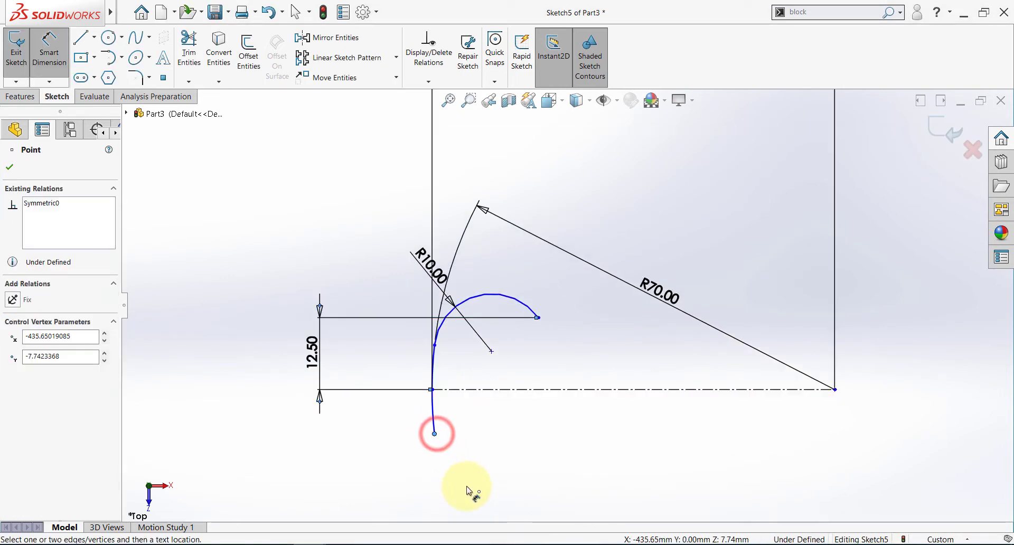
key("Escape")
key("Escape")
left_click_drag(433, 434, 432, 445)
left_click(534, 457)
left_click_drag(544, 318, 464, 279)
scroll(367, 423, "up", 2)
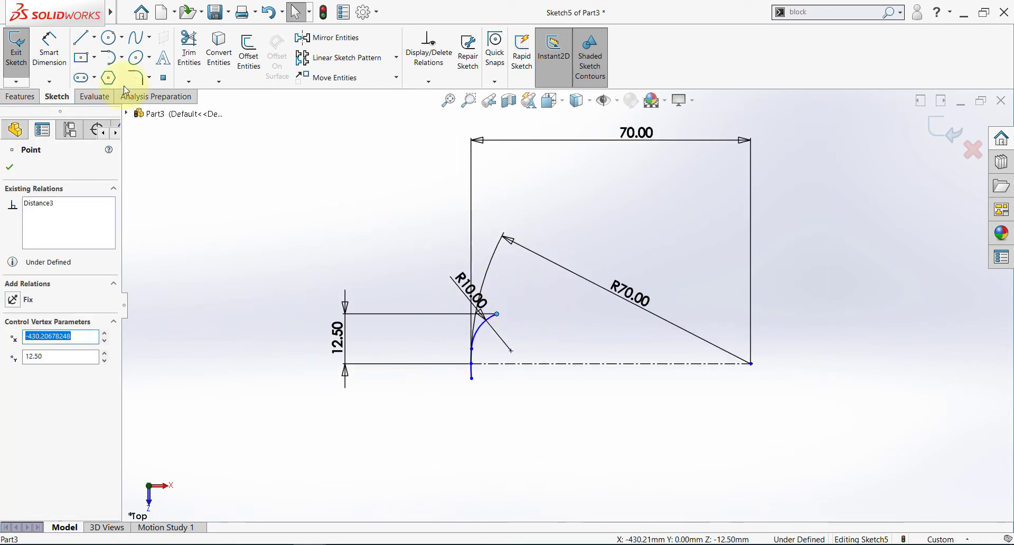
Step: Sketch a line rising right from the R10 arc's free end, followed by a tangent arc curving downward from the line's upper end
left_click(81, 43)
left_click(497, 314)
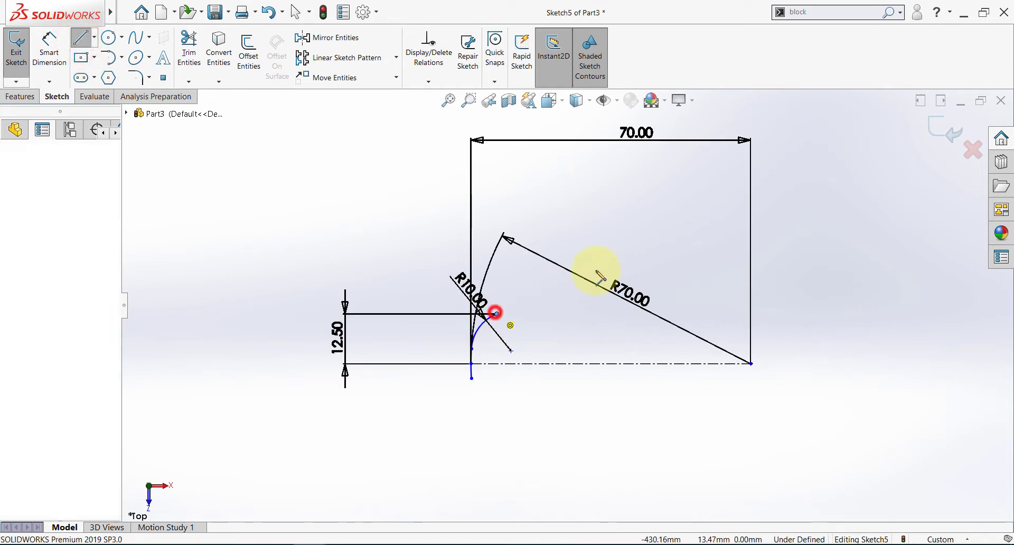
left_click(627, 255)
left_click(109, 58)
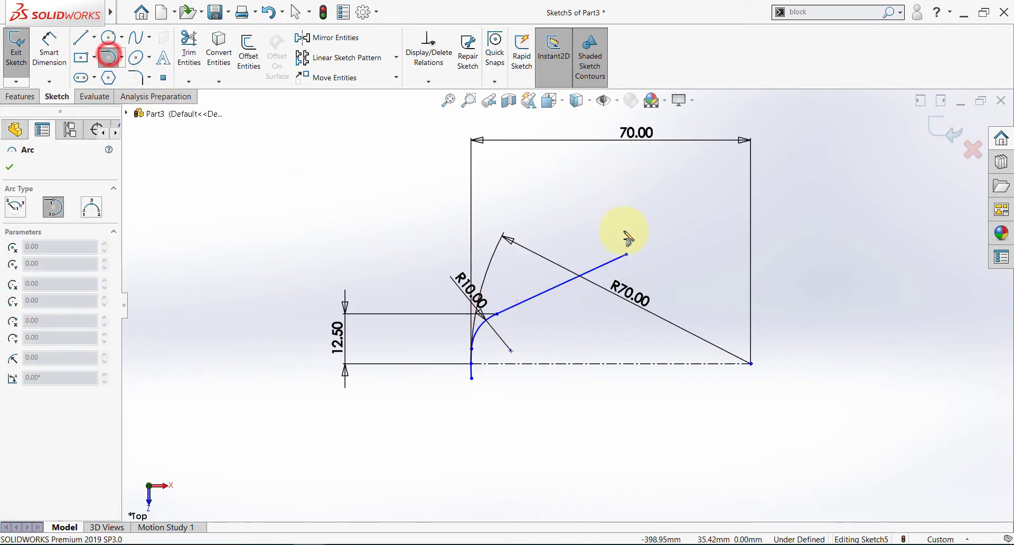
left_click_drag(626, 255, 680, 275)
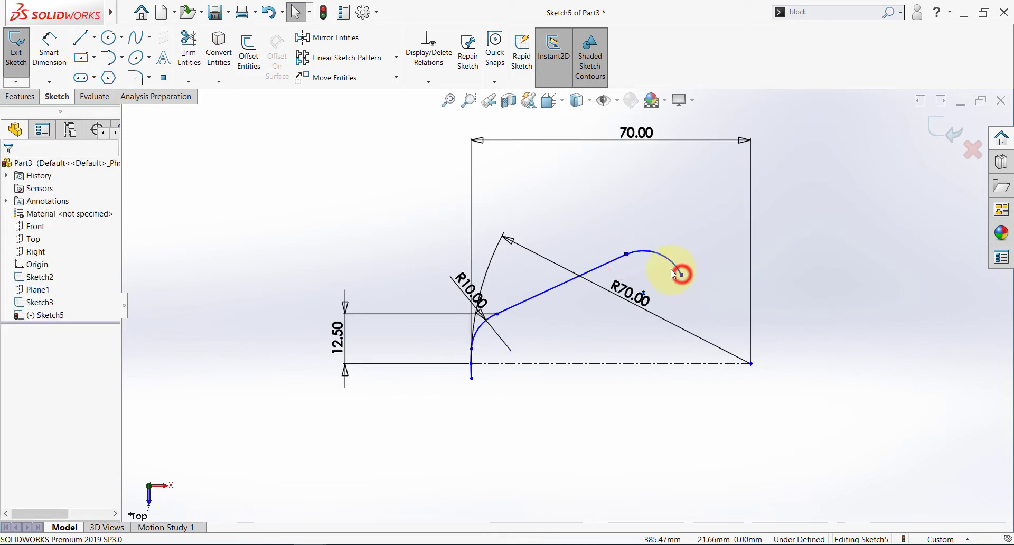
Step: Make the upper-right corner arc equal to the R10 arc
left_click(664, 256)
left_click(480, 332, "ctrl")
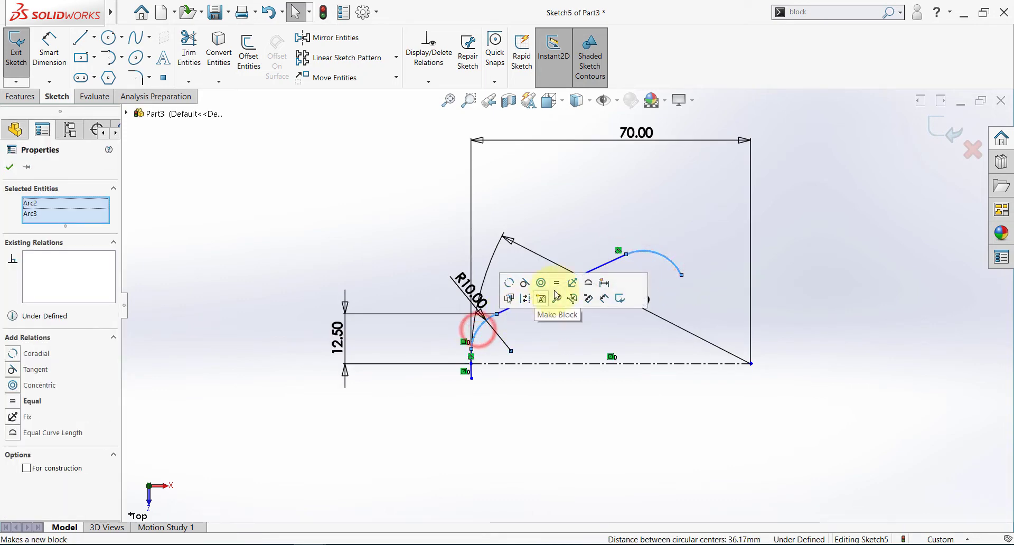
left_click(561, 287)
left_click(317, 220)
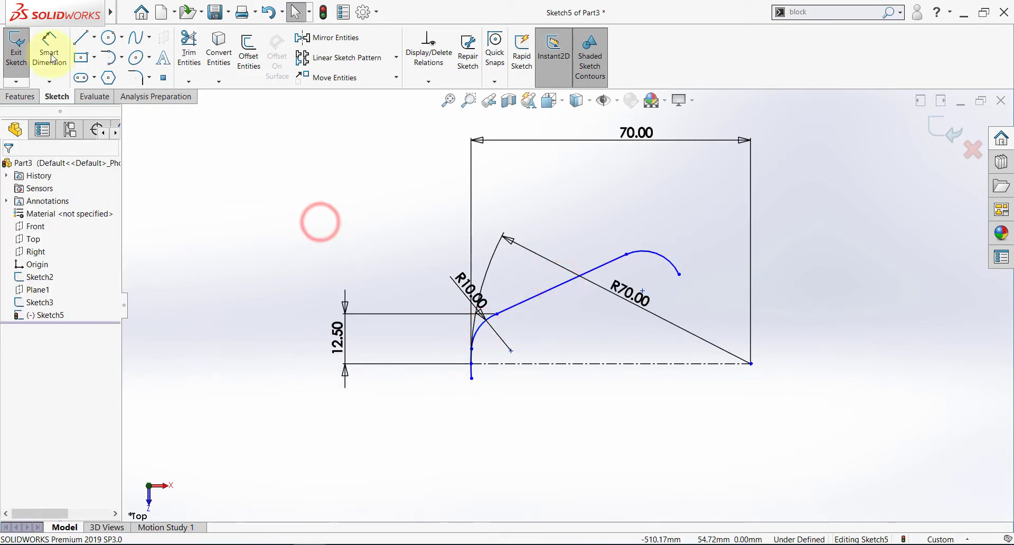
Step: Sketch a large tangent arc from the upper-right corner arc's end down across the centerline, bulging right
left_click(110, 61)
left_click_drag(679, 274, 643, 466)
key("Escape")
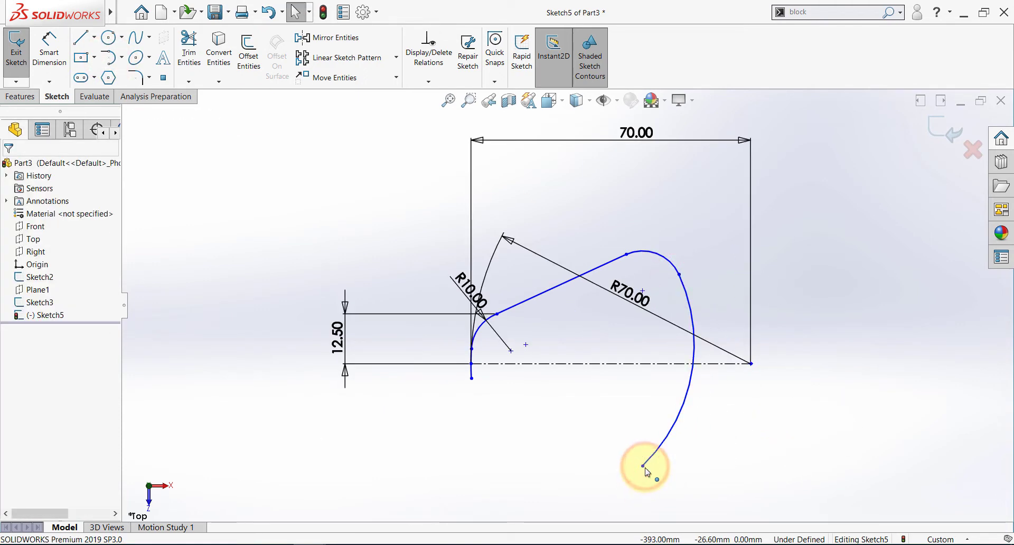
Step: Make the large right arc's two endpoints symmetric about the horizontal centerline
left_click(644, 467)
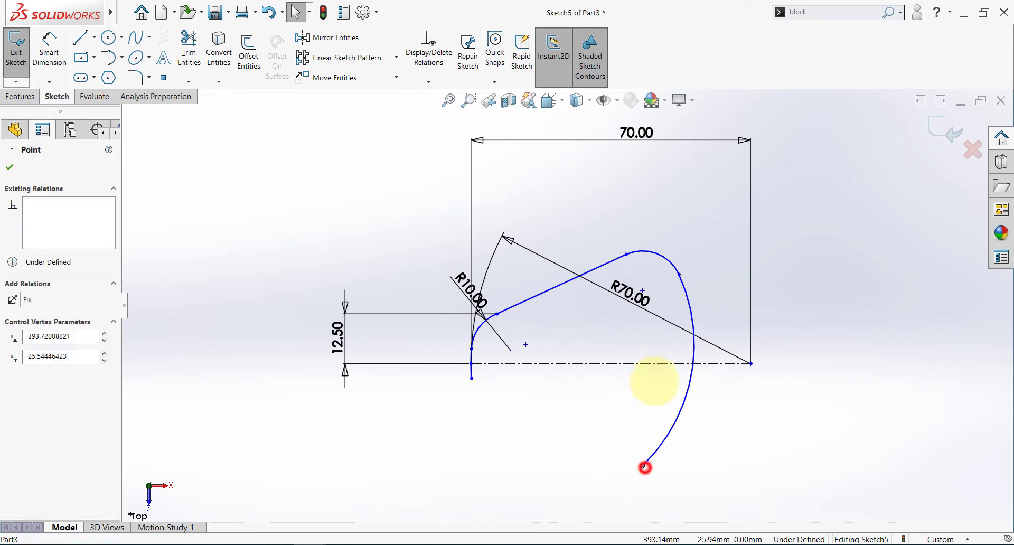
left_click(680, 275, "ctrl")
left_click(665, 364, "ctrl")
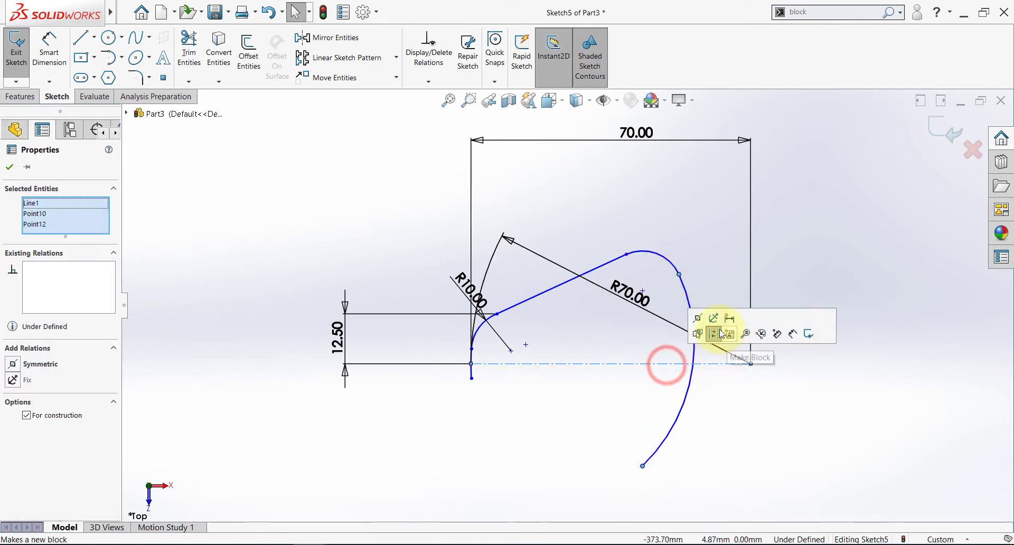
left_click(697, 318)
left_click(838, 242)
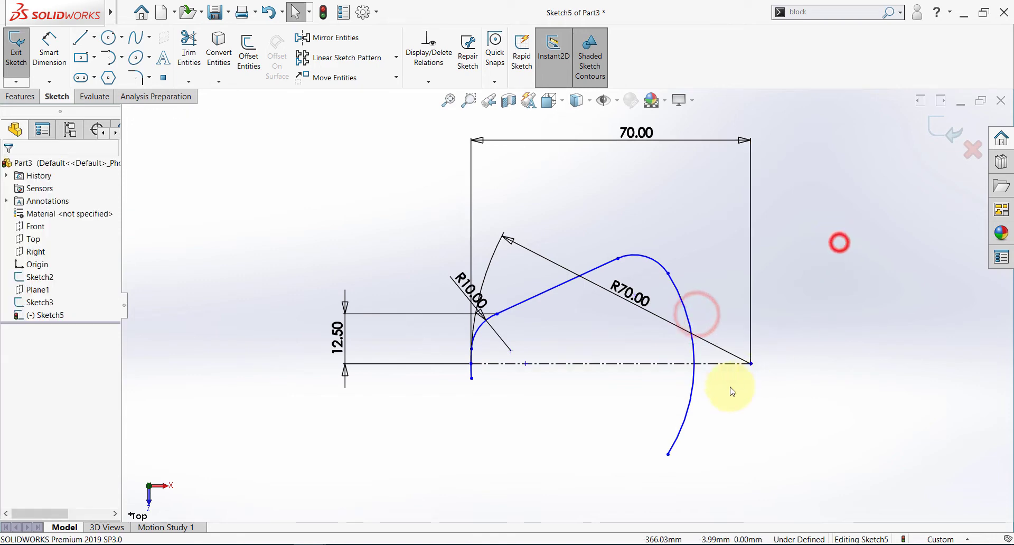
Step: Make the large right arc coincident with the centerline's right endpoint
left_click(690, 395)
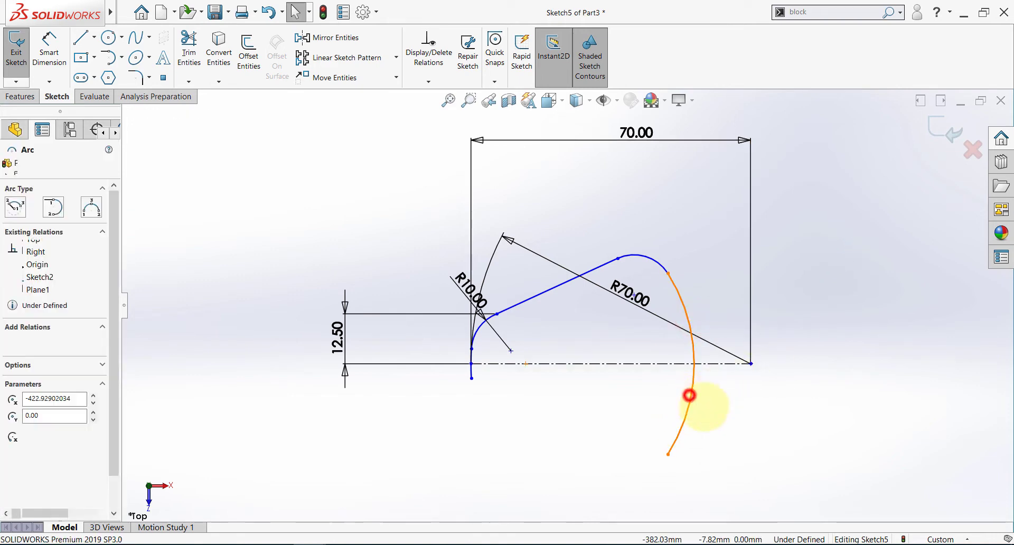
left_click(751, 364, "ctrl")
left_click(813, 318)
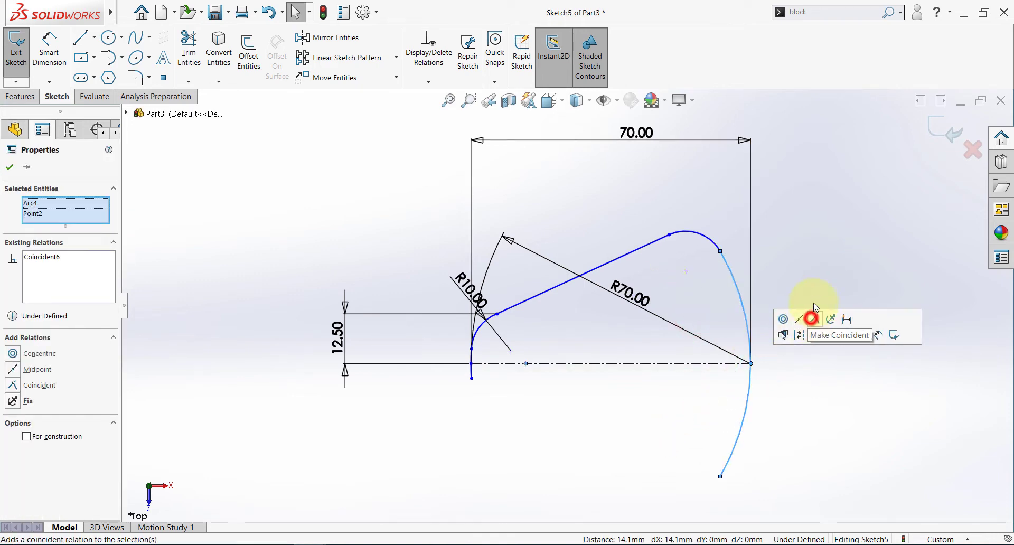
left_click(818, 256)
Step: Check section B-B in qw.jpg and start dimensioning the radius of the large right arc
left_click(341, 543)
double_click(631, 308)
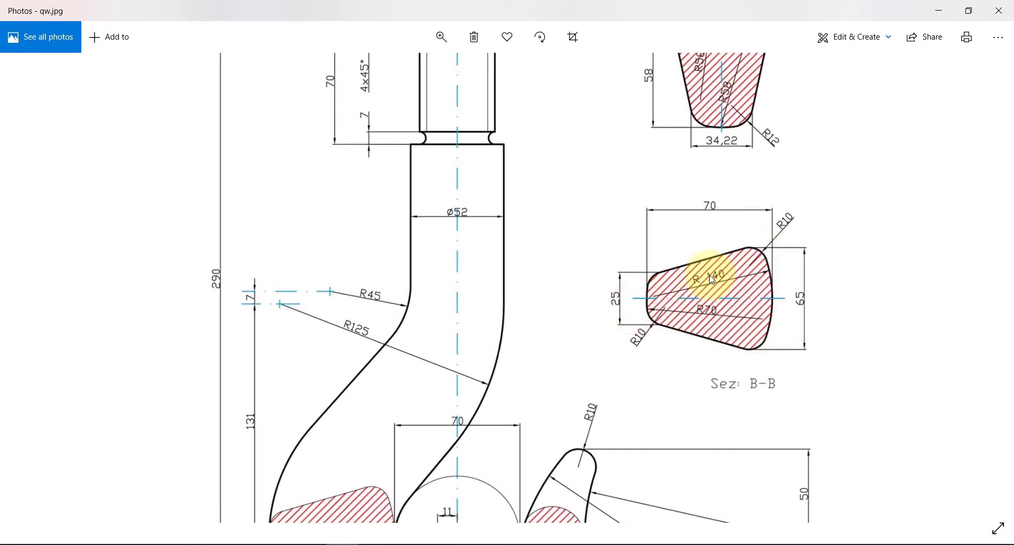
left_click(361, 541)
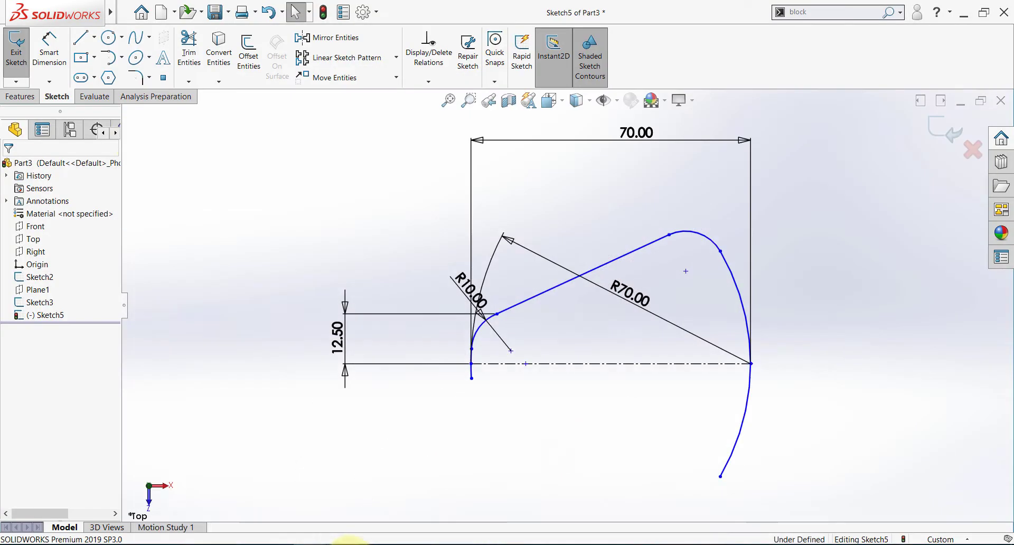
left_click(49, 47)
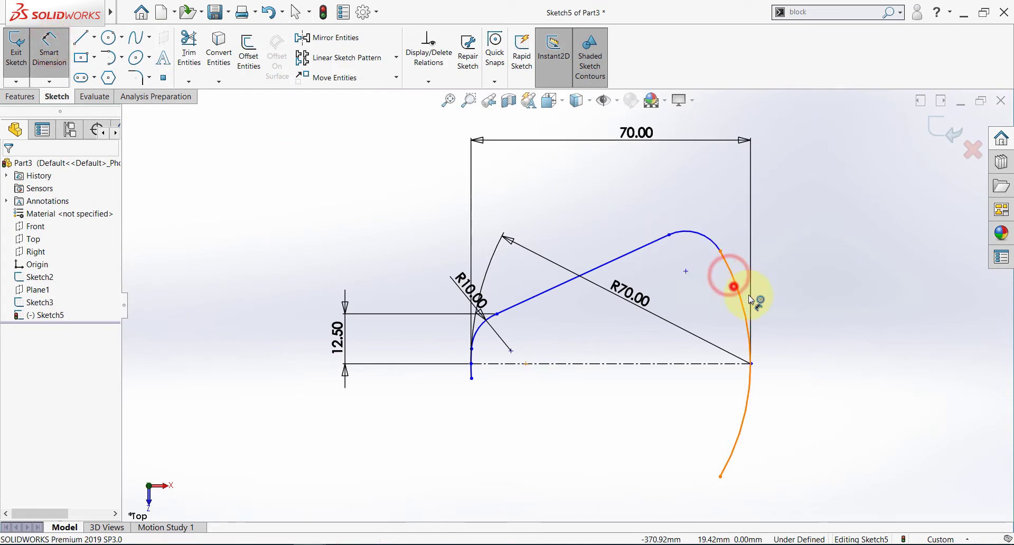
Step: Dimension the profile's large right arc with a 140 mm radius and check section B-B in the reference image qw.jpg
left_click(731, 281)
left_click(821, 323)
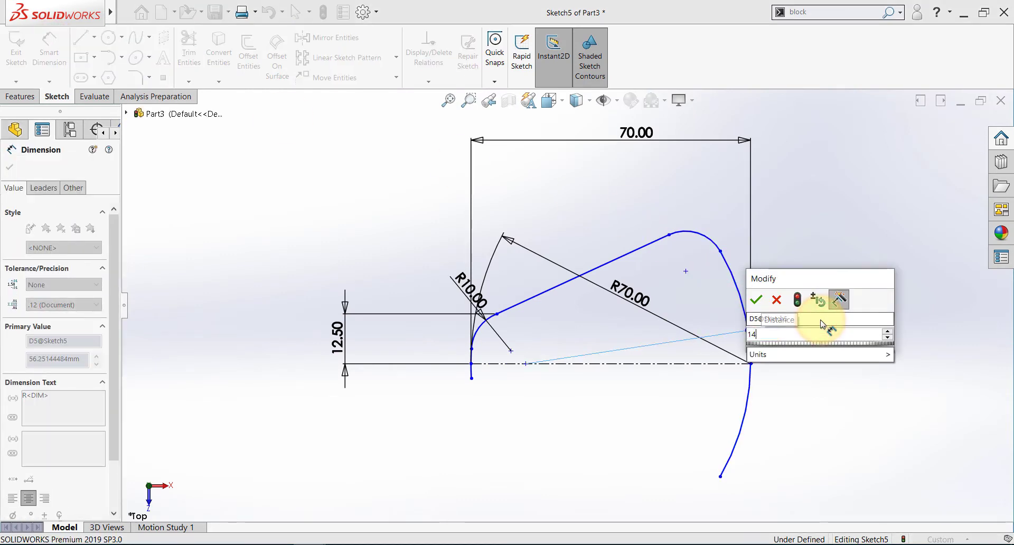
type("140")
key("Return")
key("alt+Tab")
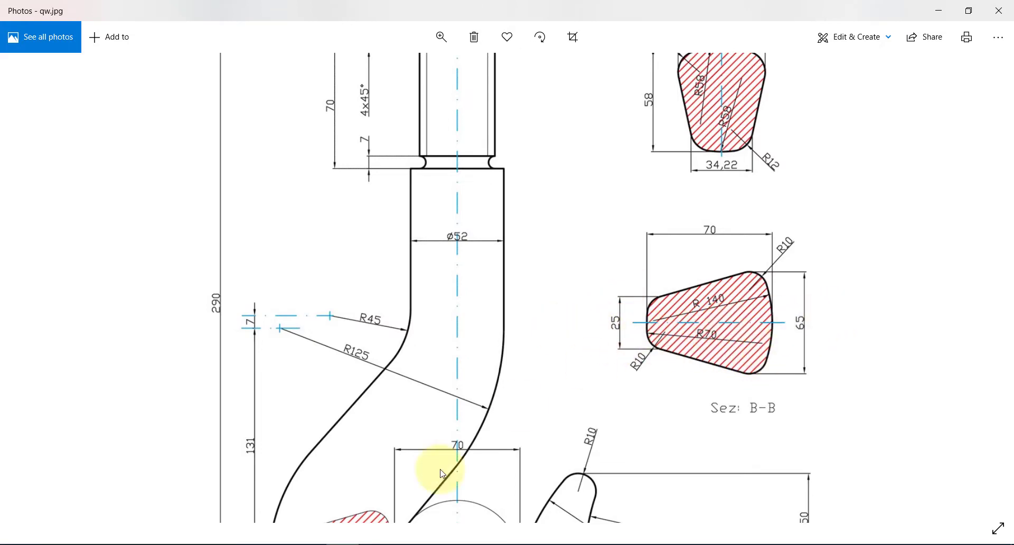
key("alt+Tab")
scroll(630, 272, "down", 2)
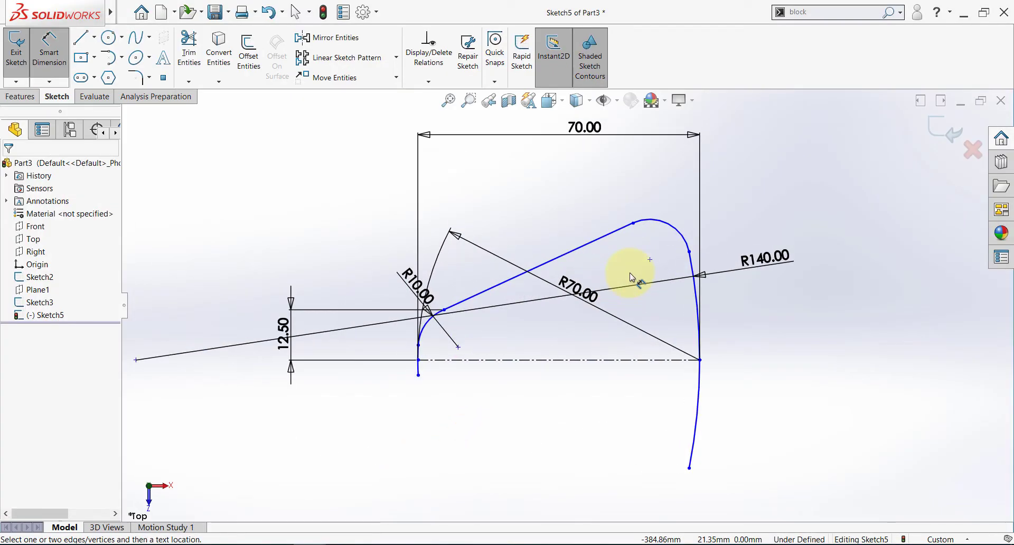
Step: Mirror the upper corner arc, the slanted line and the R10 arc about the horizontal centerline, keeping the originals
key("Escape")
left_click(329, 38)
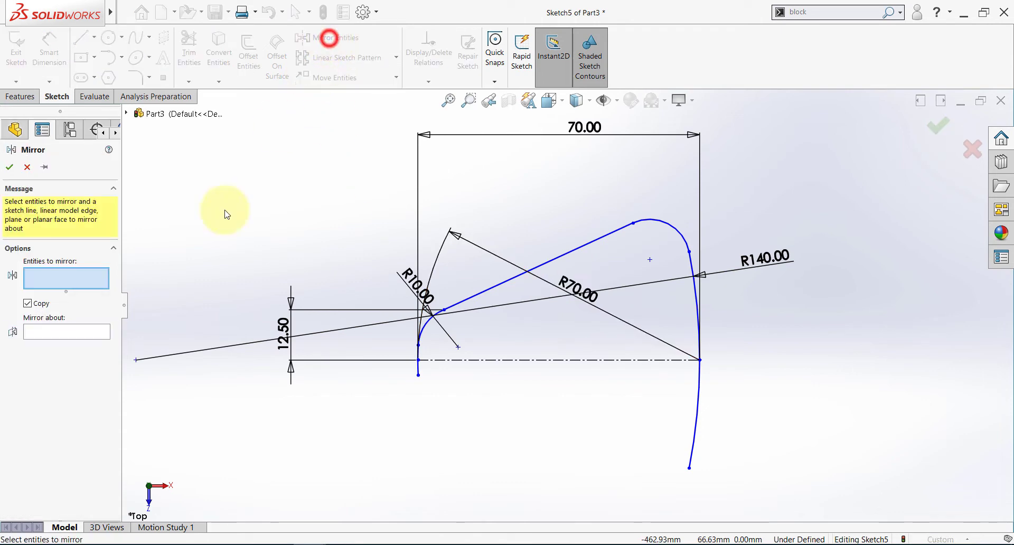
left_click(676, 232)
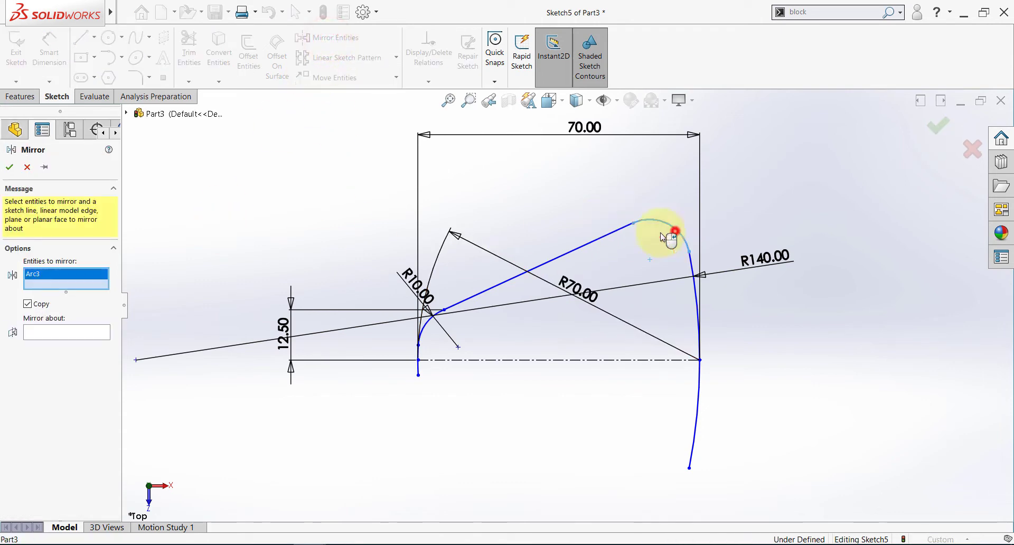
left_click(590, 243)
left_click(422, 328)
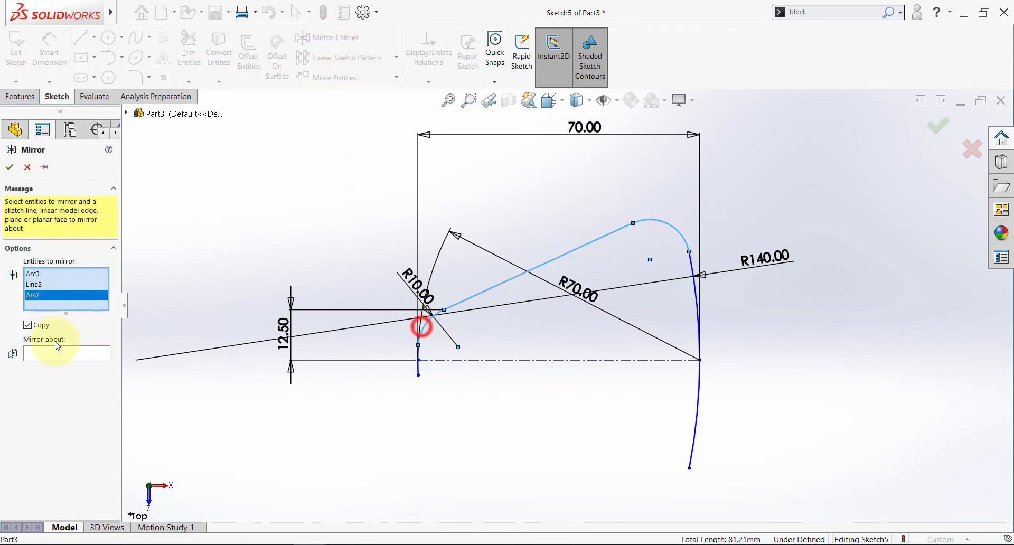
left_click(42, 353)
left_click(461, 363)
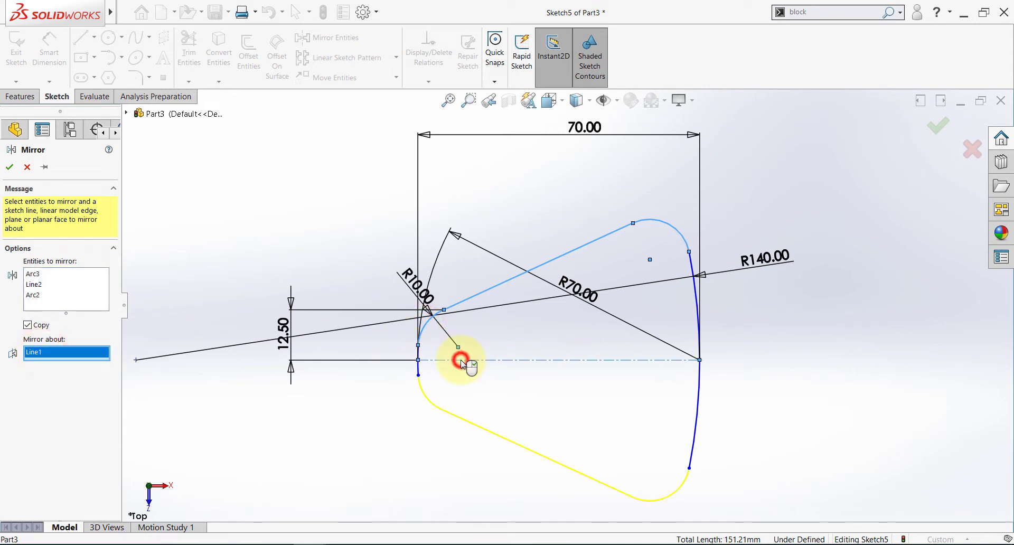
left_click(11, 168)
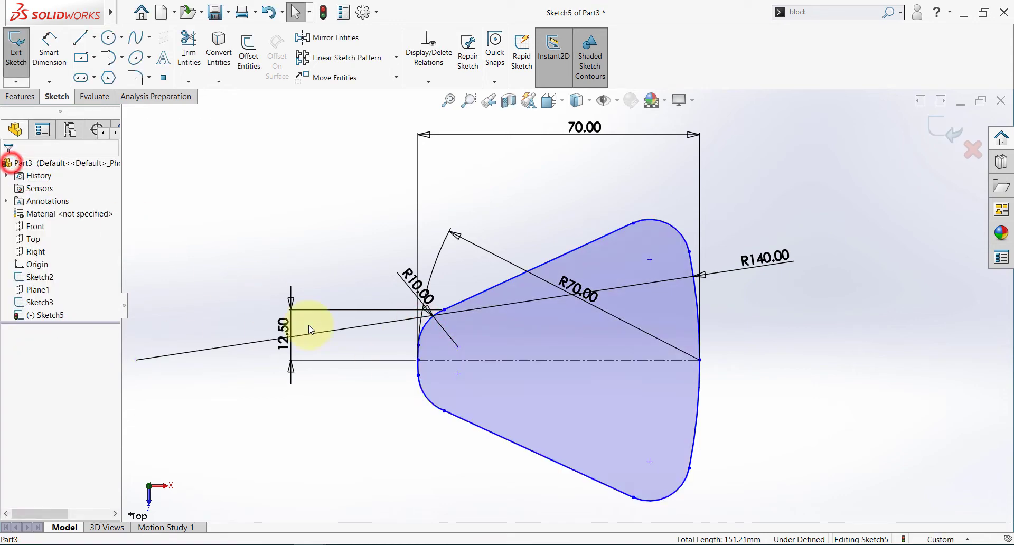
Step: Check section B-B in the reference image, then sketch a horizontal construction line starting on the upper corner arc's crest
key("alt+Tab")
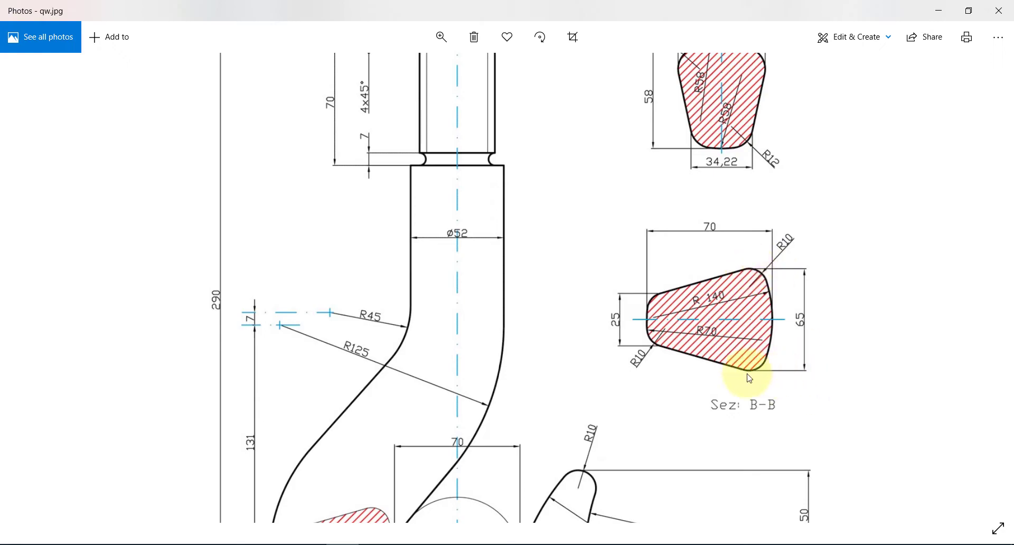
key("alt+Tab")
left_click(94, 38)
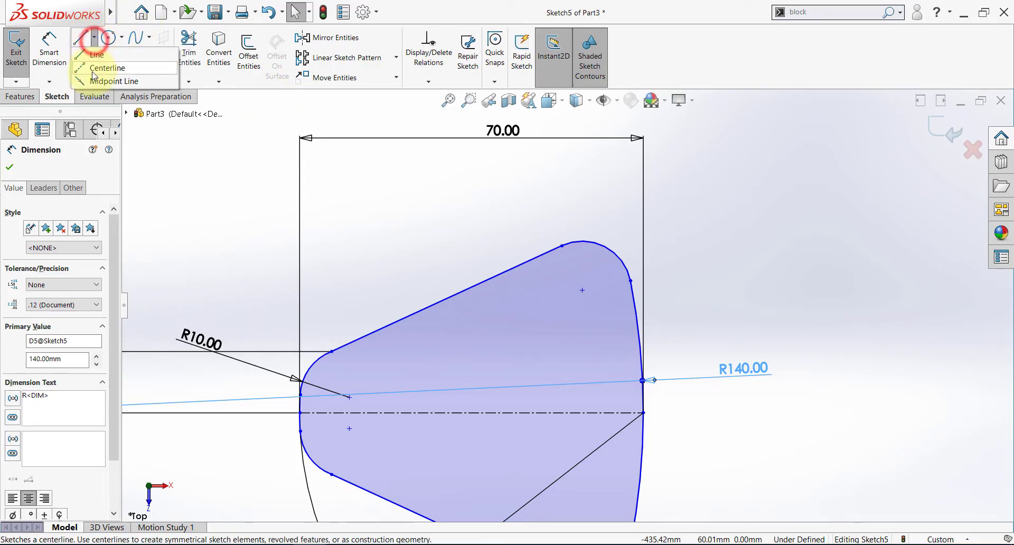
left_click(98, 65)
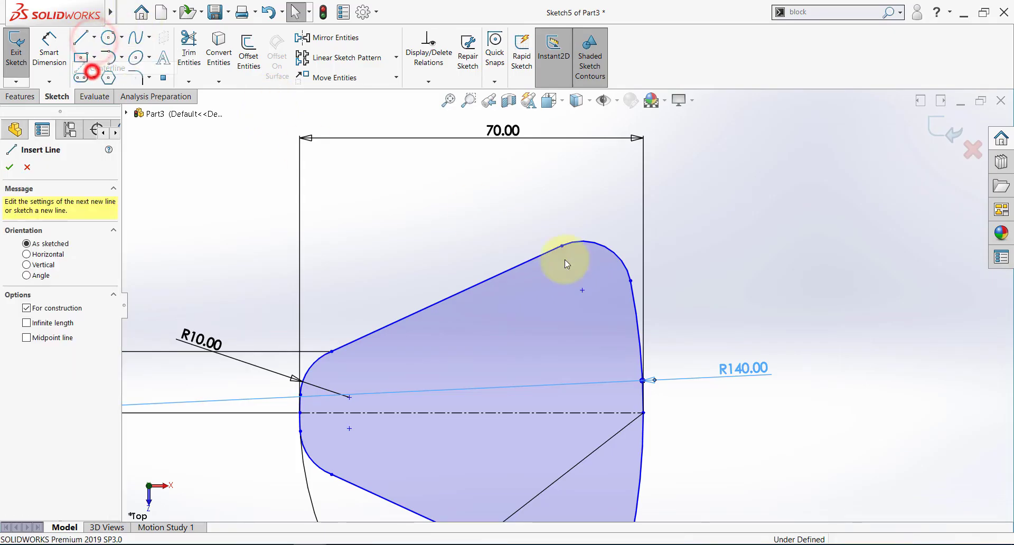
left_click(585, 241)
key("Escape")
Step: Make the upper construction line horizontal and tangent to the upper corner arc
left_click(634, 241)
left_click(664, 197)
left_click(606, 195)
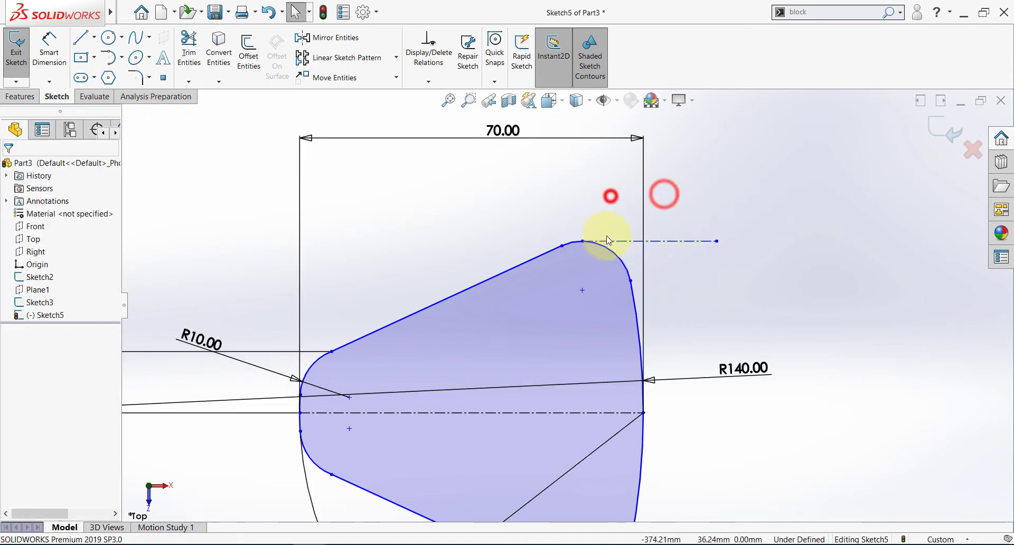
left_click(602, 241)
left_click(610, 251)
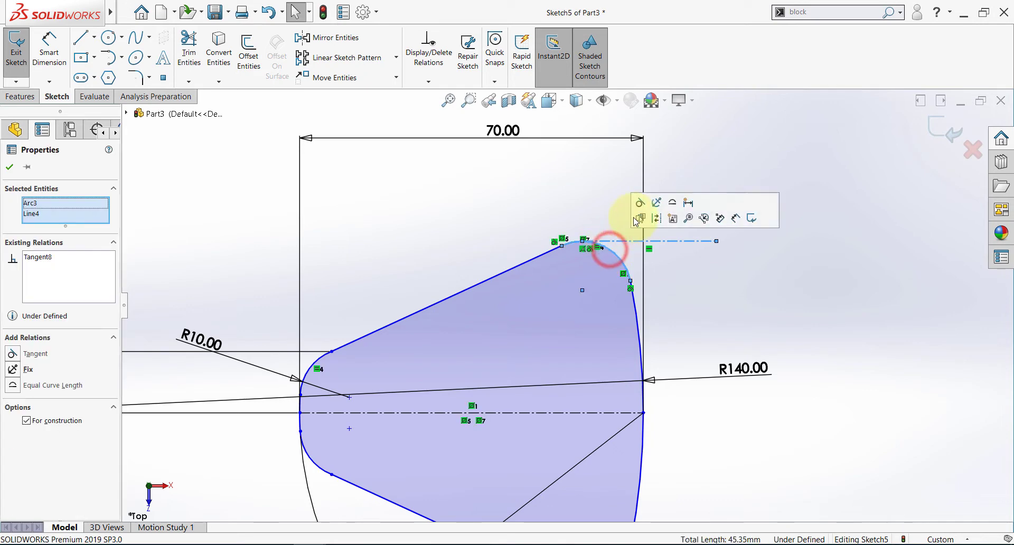
left_click(640, 204)
left_click(544, 188)
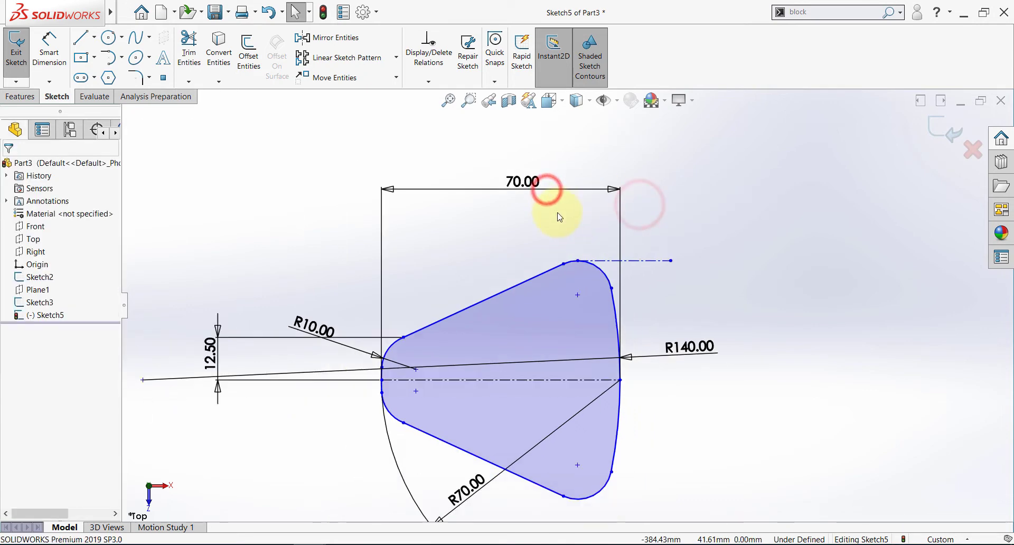
Step: Sketch a horizontal construction line about 14 mm long starting on the lower corner arc's lowest area
left_click(94, 37)
left_click(106, 50)
scroll(561, 370, "down", 4)
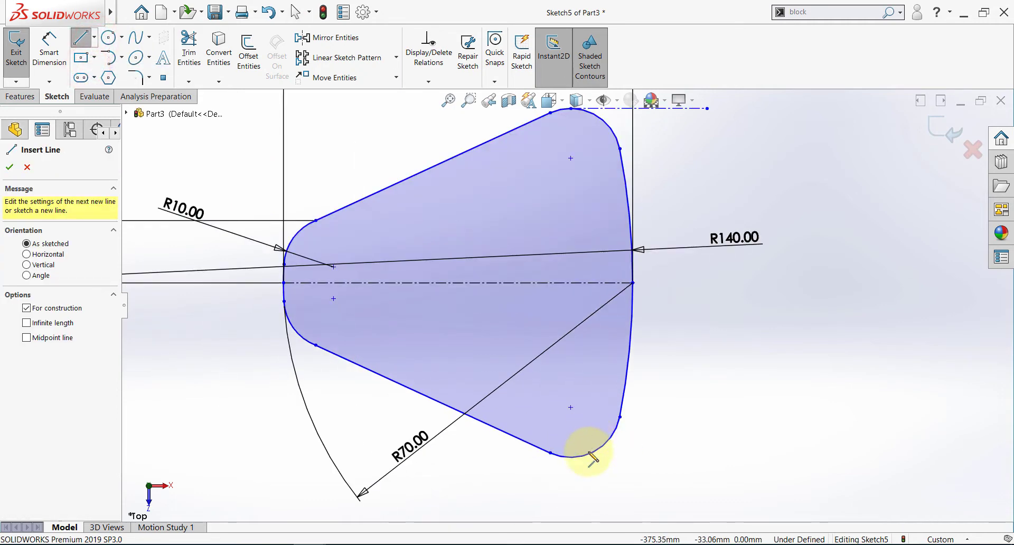
left_click(565, 457)
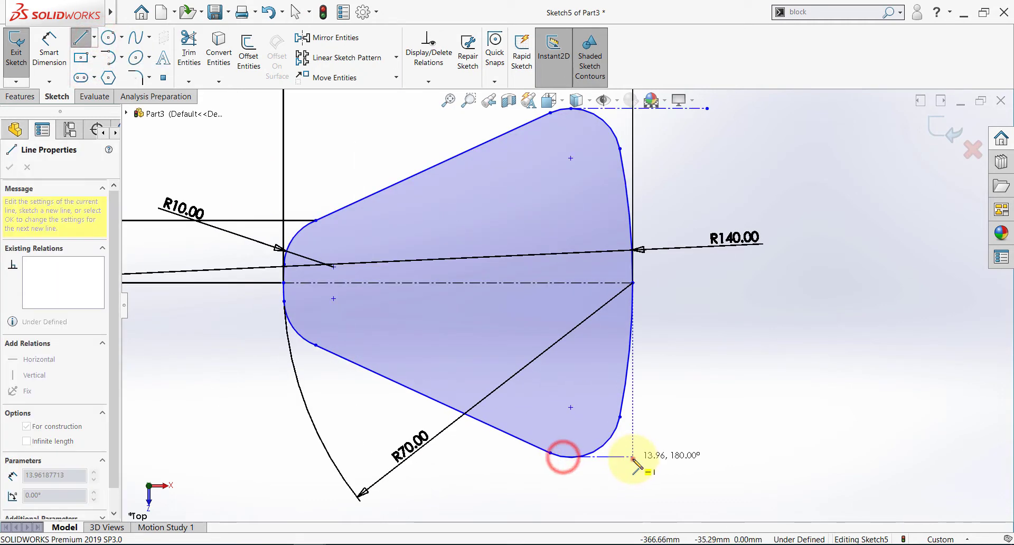
left_click(632, 458)
key("Escape")
left_click(623, 456)
left_click(627, 483)
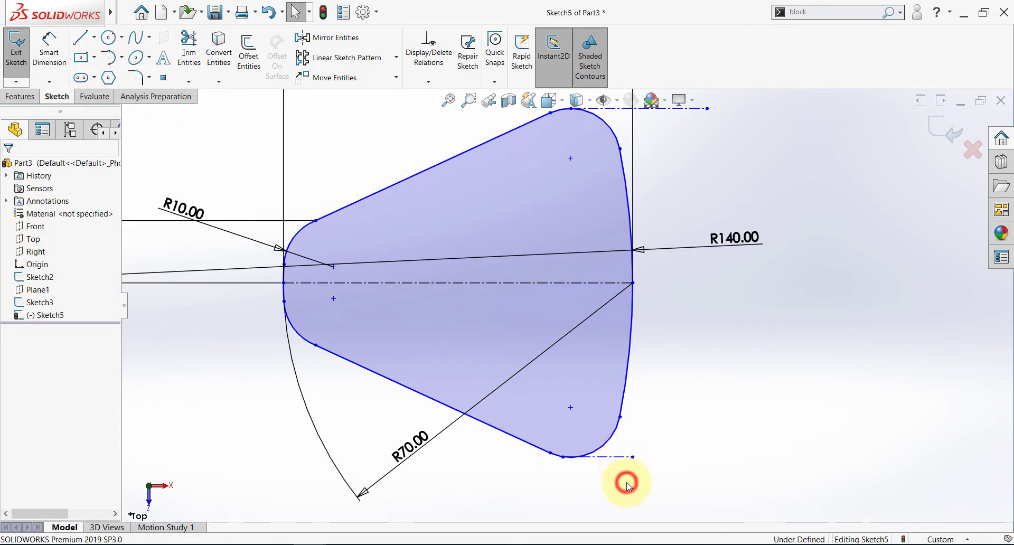
left_click(616, 458)
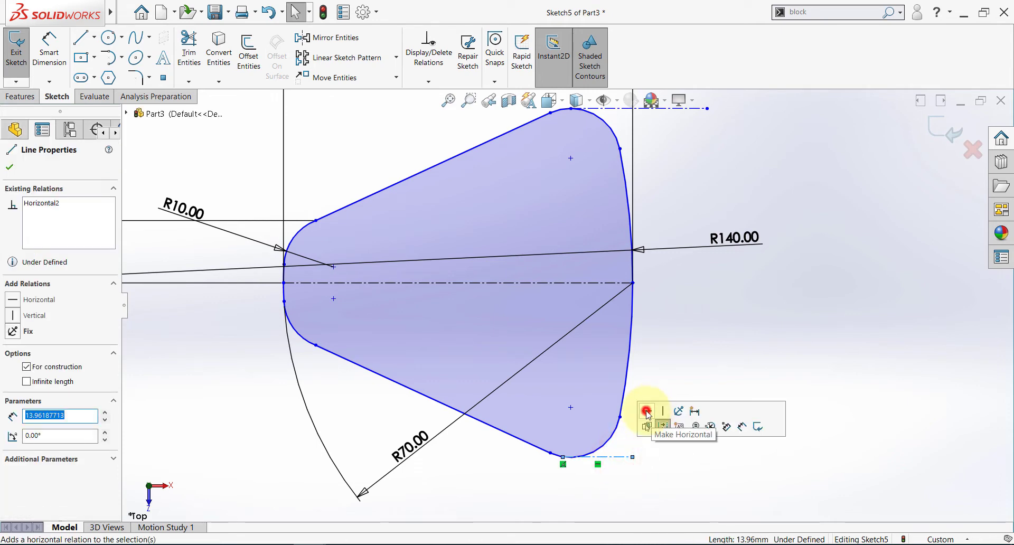
left_click(648, 413)
left_click(563, 457)
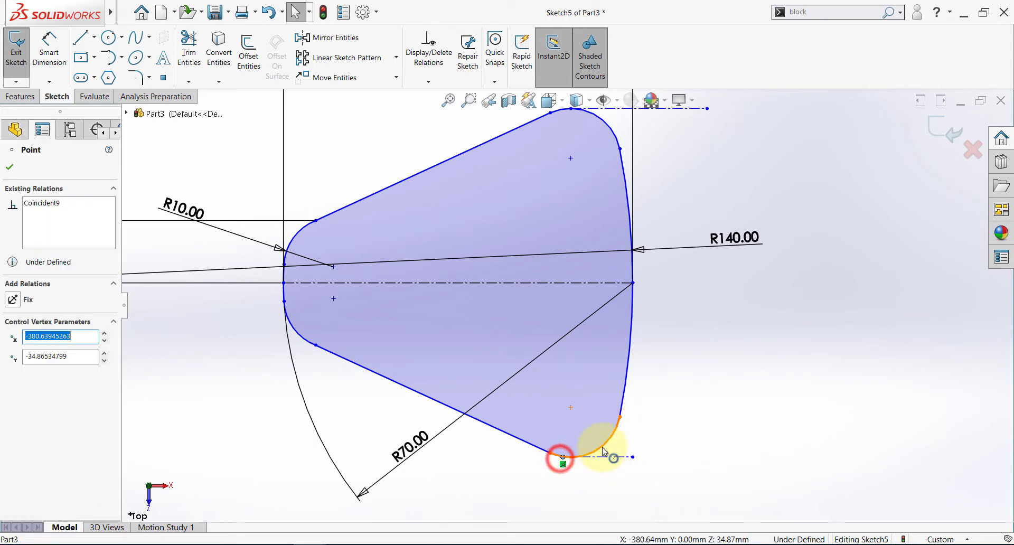
left_click(604, 448, "ctrl")
left_click(665, 400)
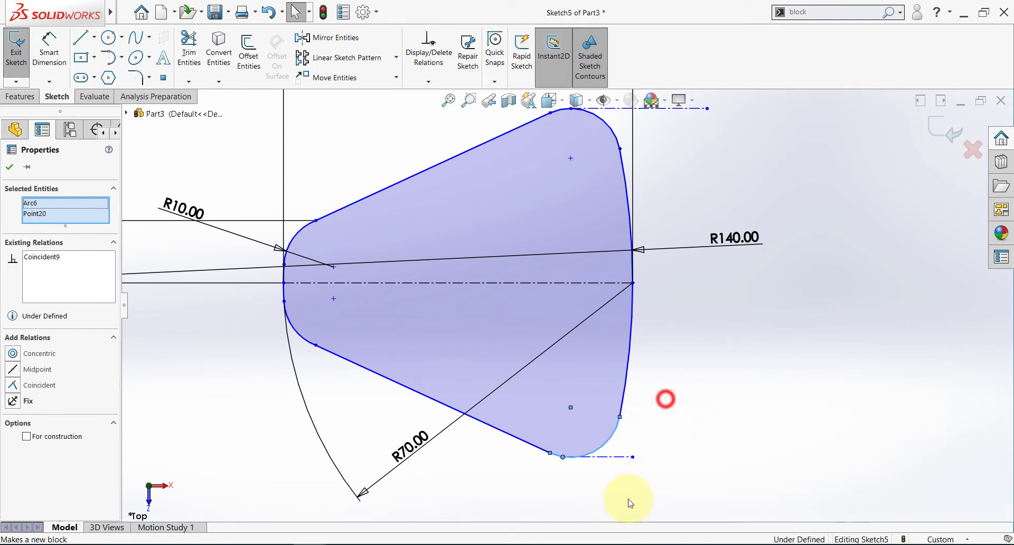
left_click(626, 501)
Step: Make the lower construction line tangent to the lower corner arc
left_click(605, 458)
left_click(606, 443, "ctrl")
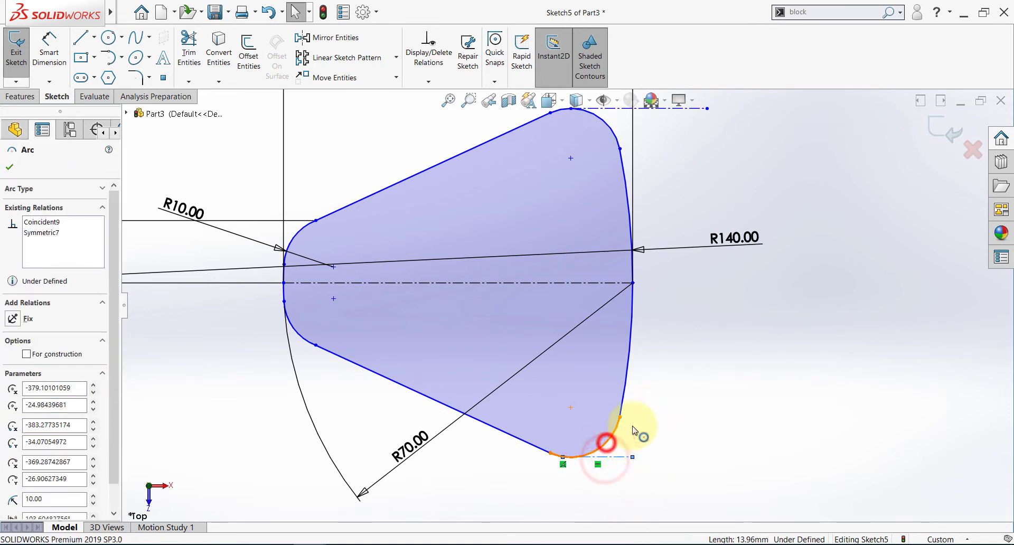
left_click(623, 422, "ctrl")
left_click(649, 403)
left_click(659, 482)
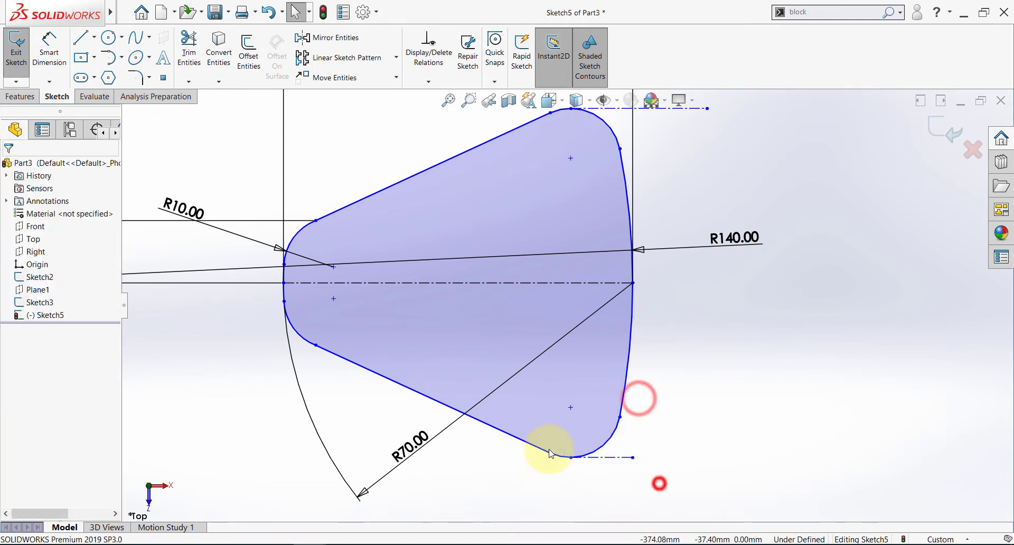
Step: Dimension the vertical distance between the upper and lower construction lines as 65 mm
left_click(48, 47)
scroll(661, 159, "up", 1)
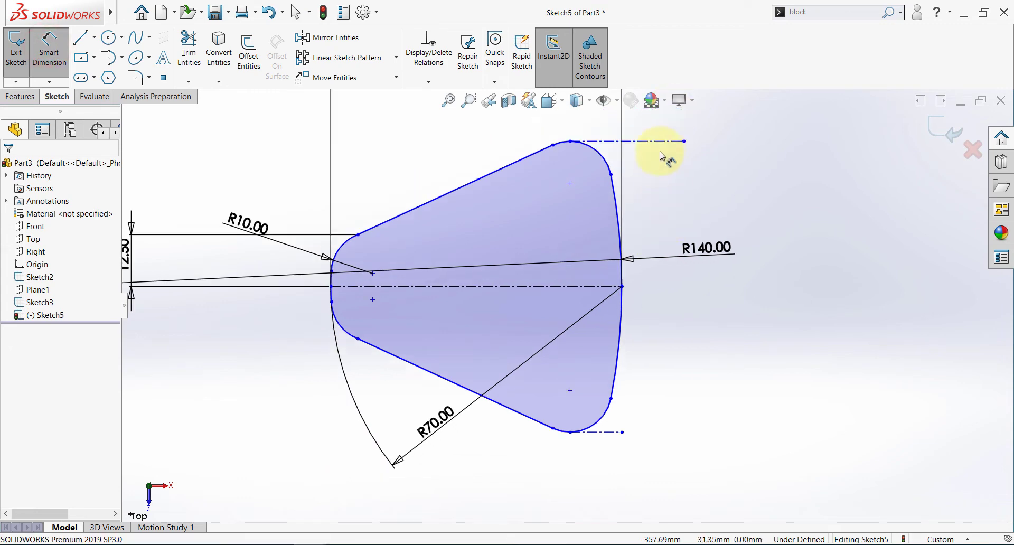
left_click(661, 142)
left_click(608, 432)
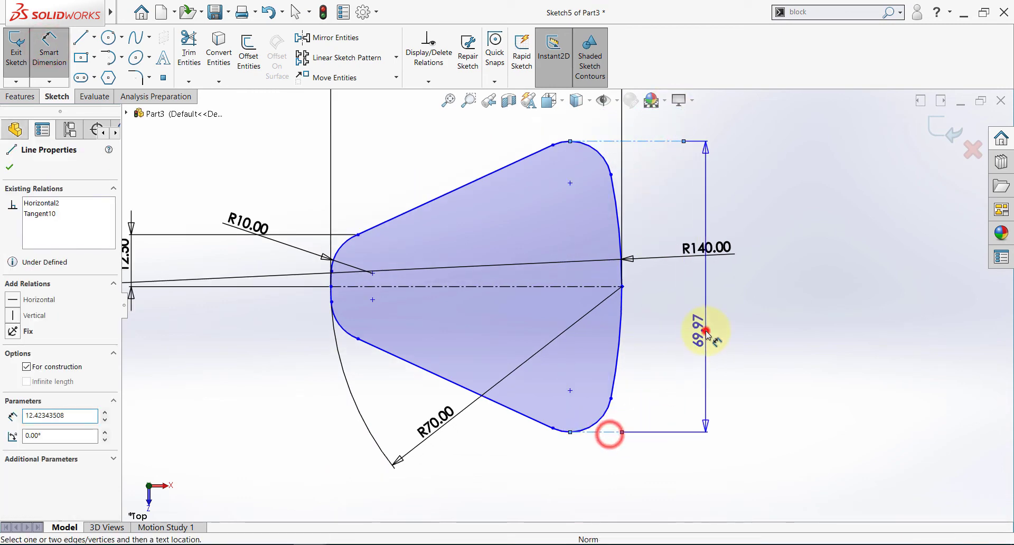
left_click(706, 332)
type("65")
key("Return")
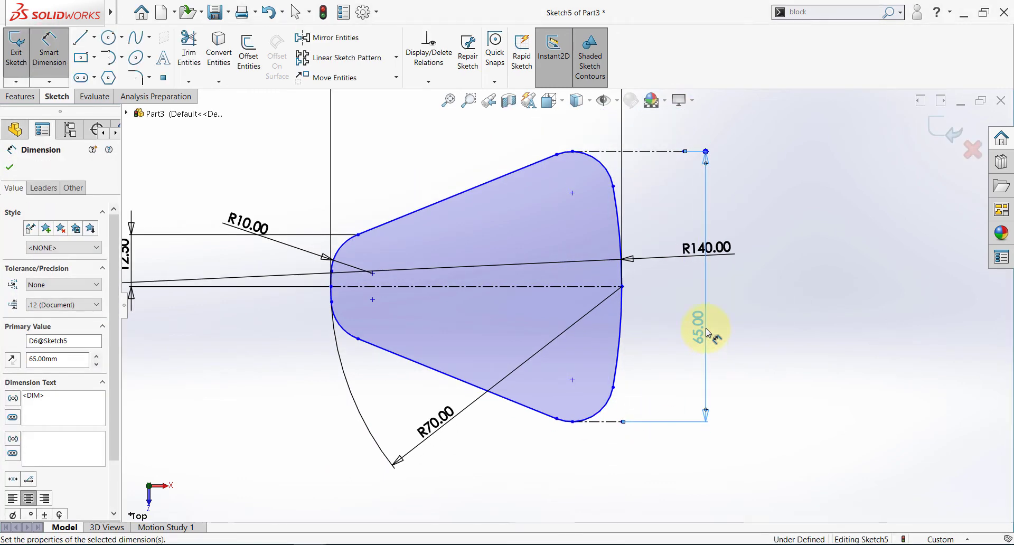
key("Escape")
Step: Add a tangent relation between the upper slanted line and the R10 arc
scroll(568, 264, "up", 1)
left_click(453, 184)
left_click(404, 242)
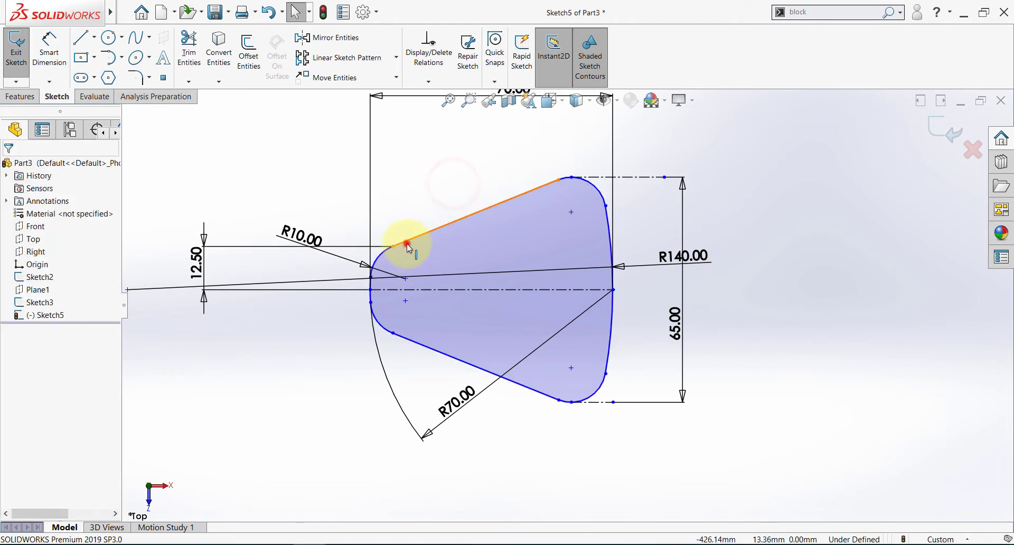
left_click(379, 257, "ctrl")
left_click(403, 207)
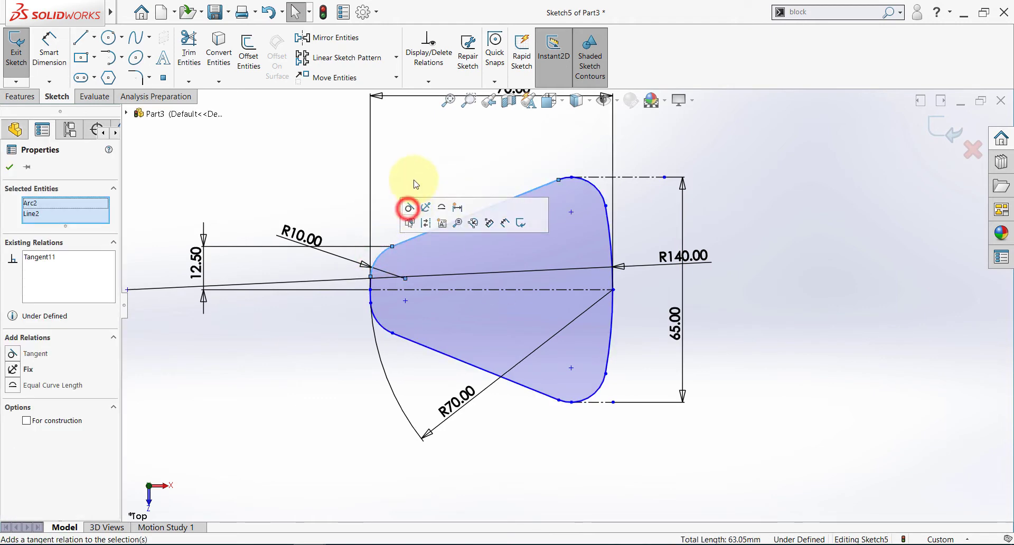
left_click(414, 179)
Step: Test the profile's remaining freedom of movement by shifting its upper edge
left_click_drag(531, 201, 544, 443)
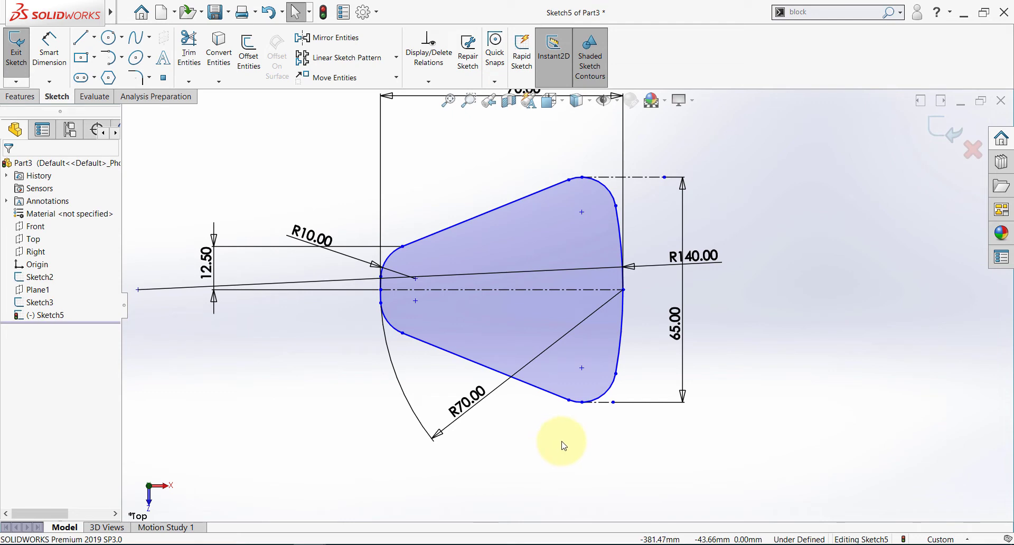
key("z")
mouse_move(578, 227)
left_mouse_down()
mouse_move(593, 226)
mouse_move(565, 232)
left_mouse_up()
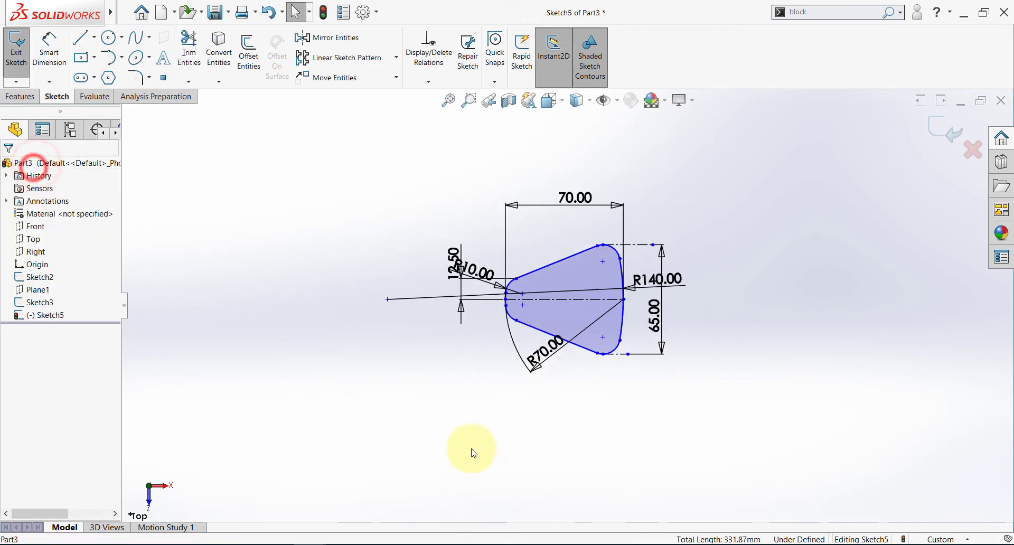
left_click(450, 437)
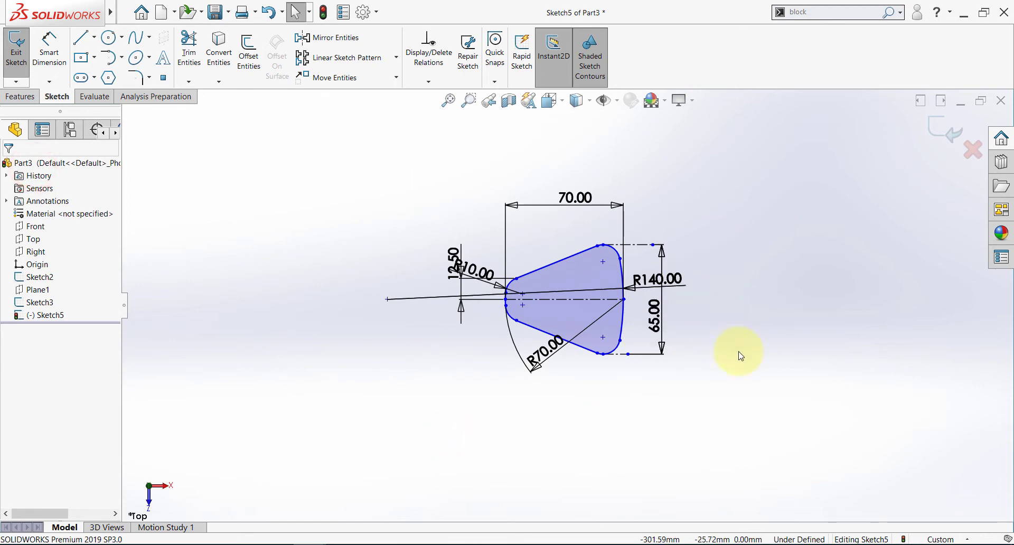
Step: Make a block from all the lines and arcs of the section profile
left_click_drag(758, 172, 421, 419)
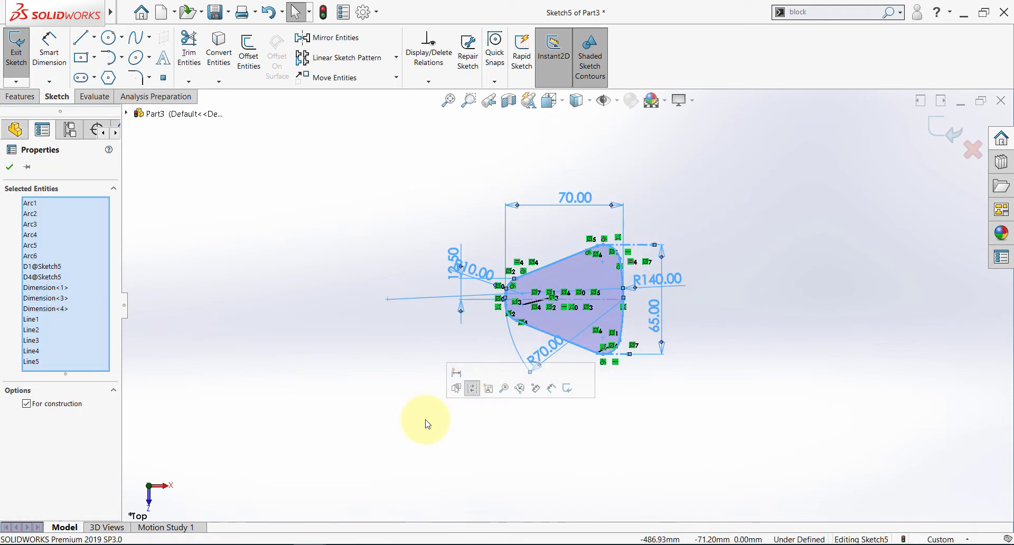
left_click(488, 390)
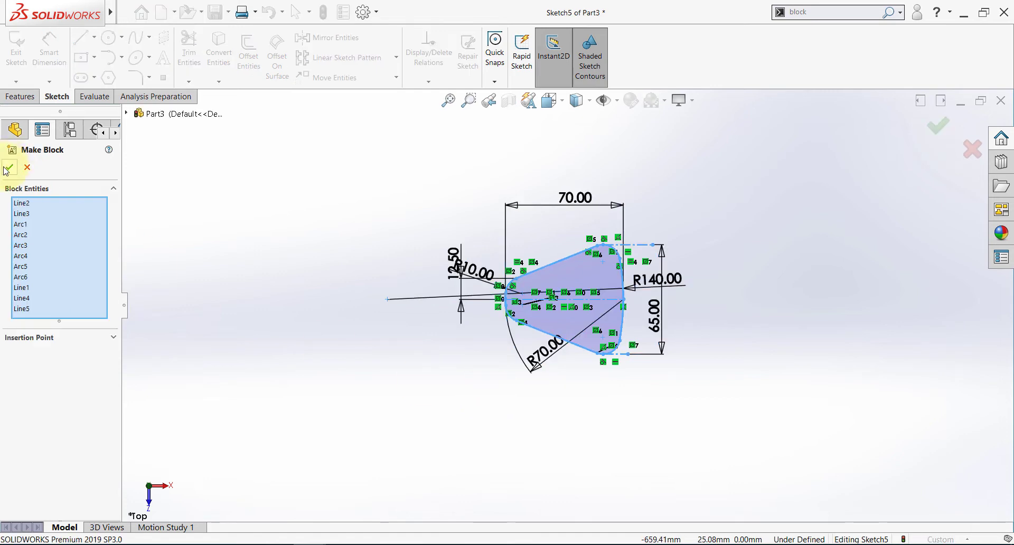
left_click(7, 168)
left_click(399, 294)
Step: Move the profile block beside the main sketch, with its centerline aligned to the origin's horizontal axis
scroll(523, 319, "up", 5)
scroll(715, 297, "down", 2)
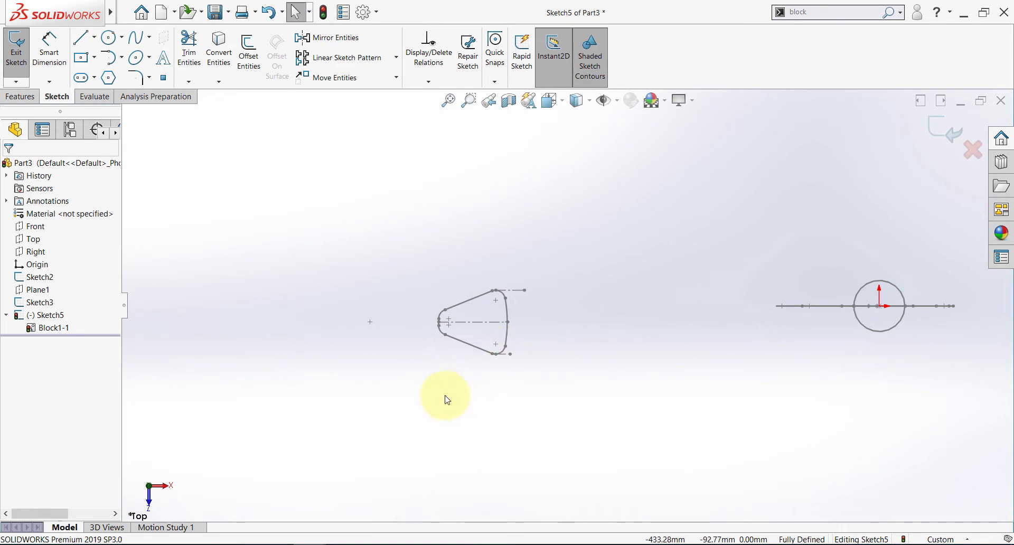
mouse_move(453, 320)
left_mouse_down()
mouse_move(619, 266)
mouse_move(714, 303)
left_mouse_up()
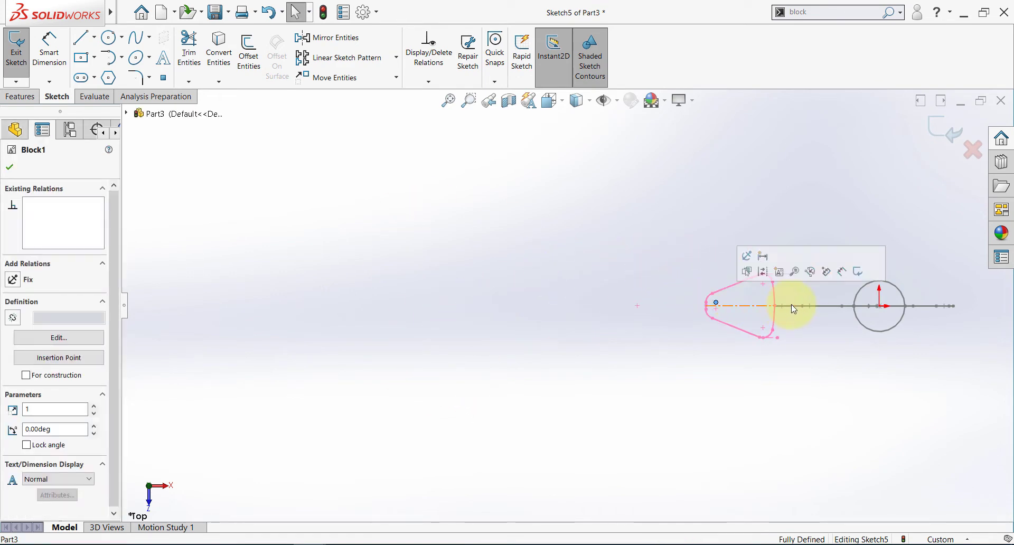
left_click(188, 318)
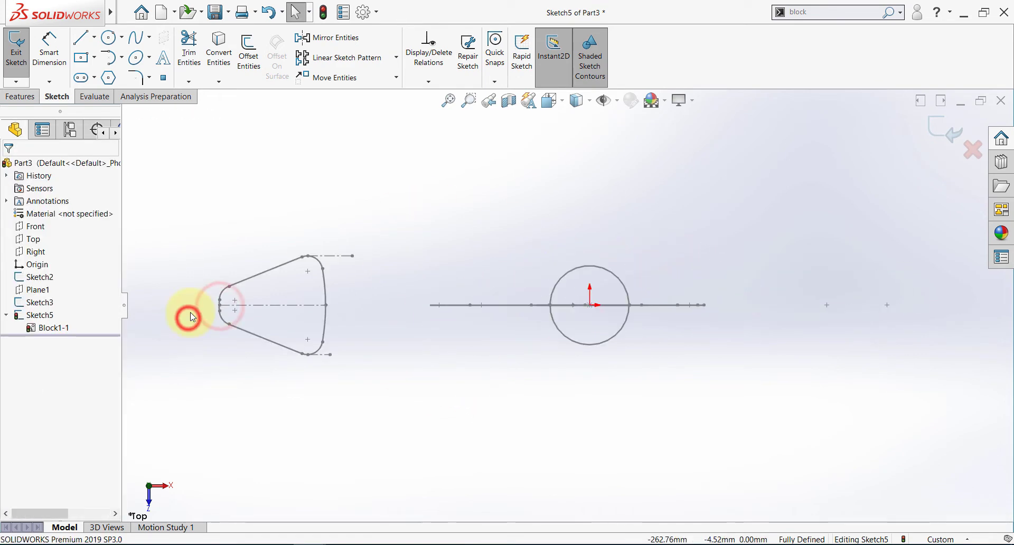
Step: Convert the main sketch's horizontal line left of the origin into the current sketch and make it construction geometry
mouse_move(326, 305)
left_mouse_down()
mouse_move(346, 315)
mouse_move(343, 285)
mouse_move(368, 286)
mouse_move(267, 228)
mouse_move(309, 296)
left_mouse_up()
left_click(346, 353)
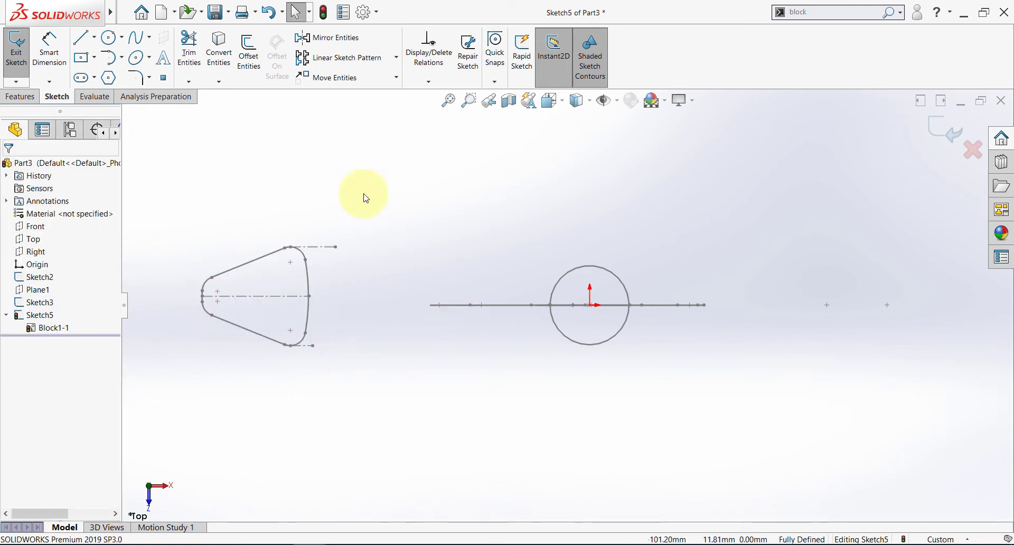
left_click(228, 56)
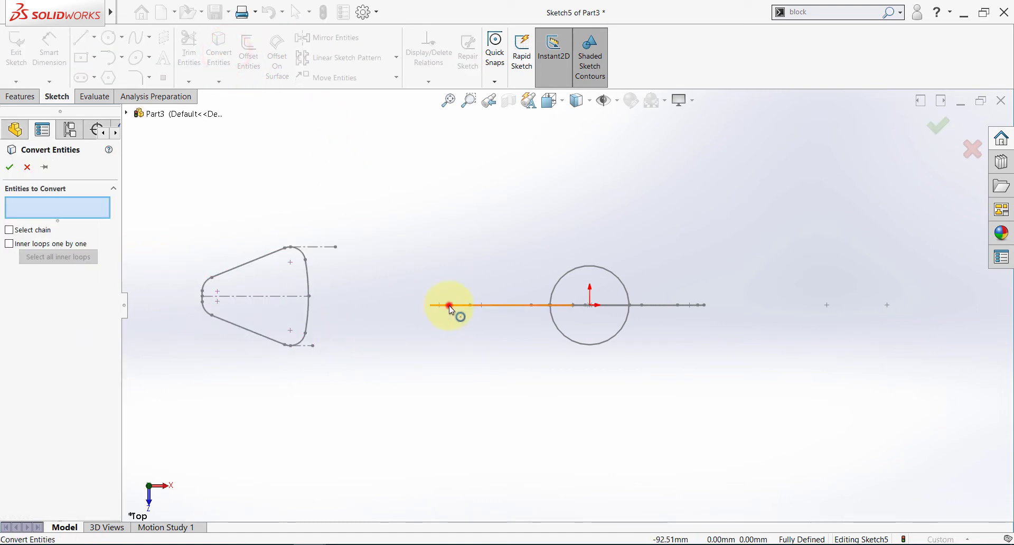
left_click(449, 306)
left_click(11, 167)
left_click(369, 233)
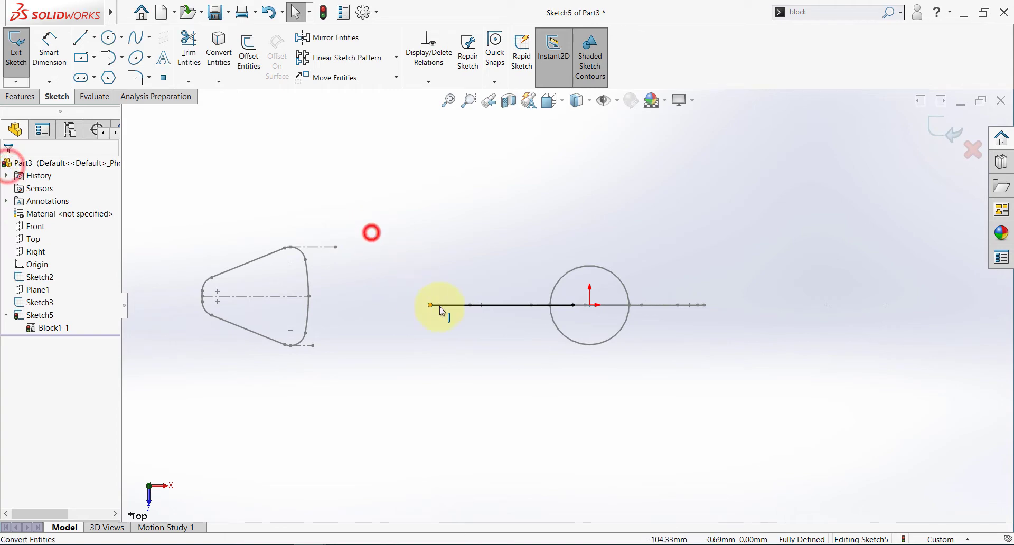
left_click(447, 306)
left_click(495, 277)
left_click(434, 267)
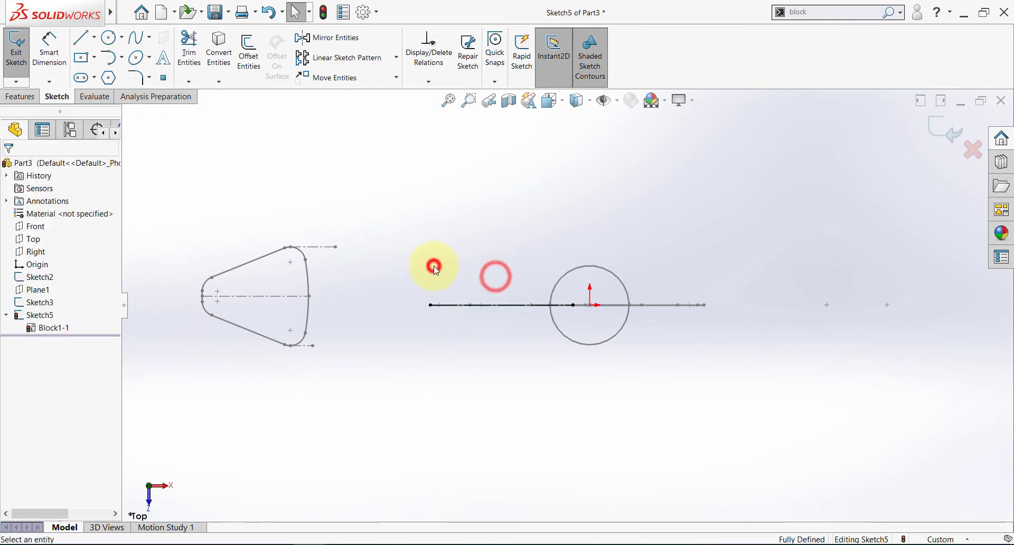
Step: Join the block's narrow-end midpoint to the converted line's outer endpoint, and make the block's upper construction line horizontal
left_click(203, 299)
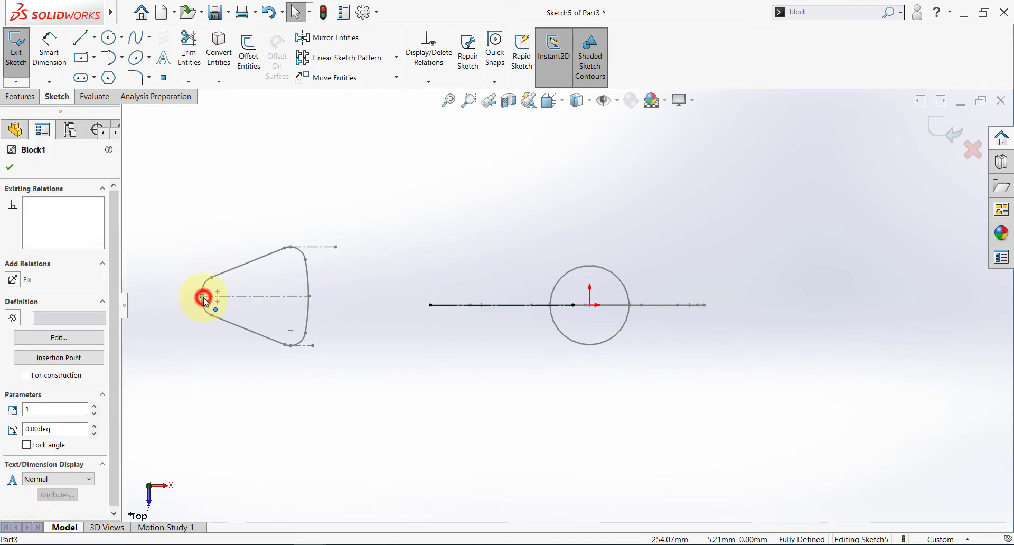
left_click(429, 305, "ctrl")
left_click(493, 259)
left_click(391, 320)
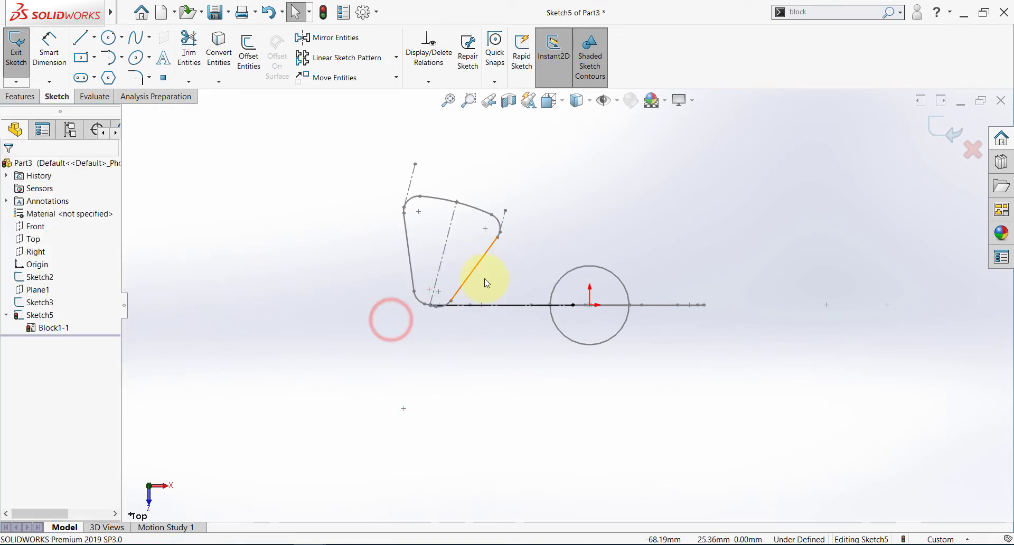
left_click(411, 179)
left_click(437, 128)
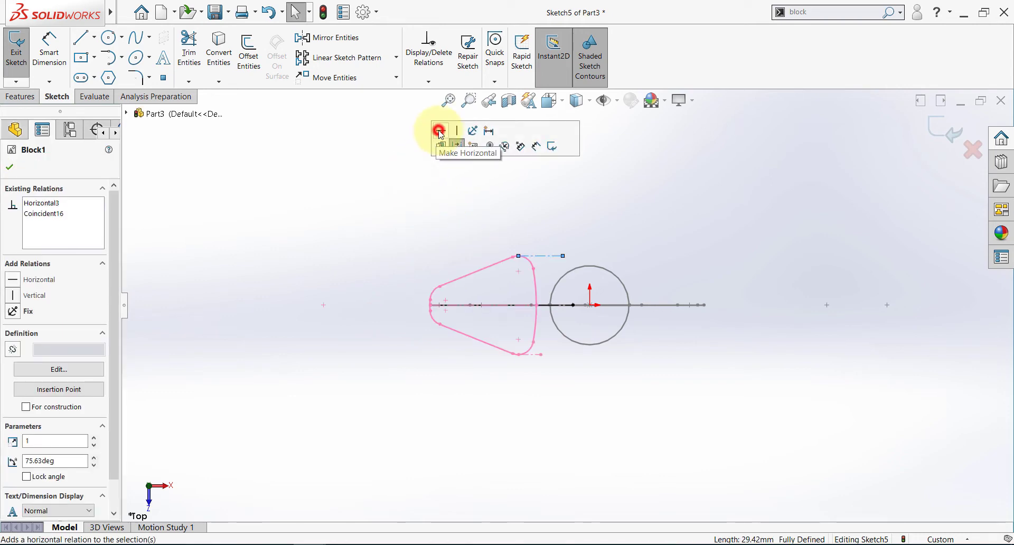
left_click(349, 216)
Step: Check the section B-B block's placement against the hook outline and exit its sketch
mouse_move(385, 363)
middle_mouse_down()
mouse_move(383, 206)
mouse_move(351, 277)
middle_mouse_up()
scroll(532, 364, "down", 2)
scroll(472, 285, "up", 3)
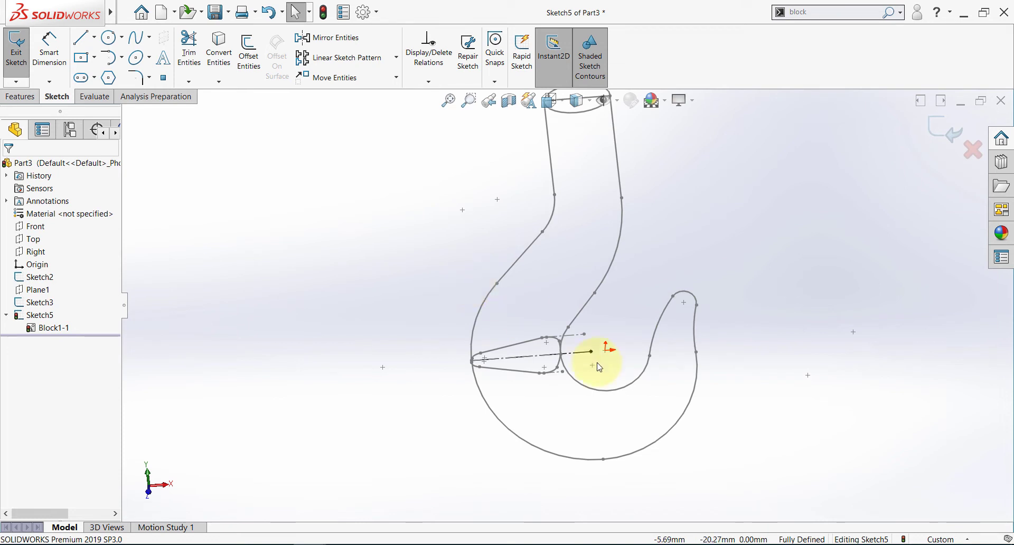
scroll(600, 367, "down", 3)
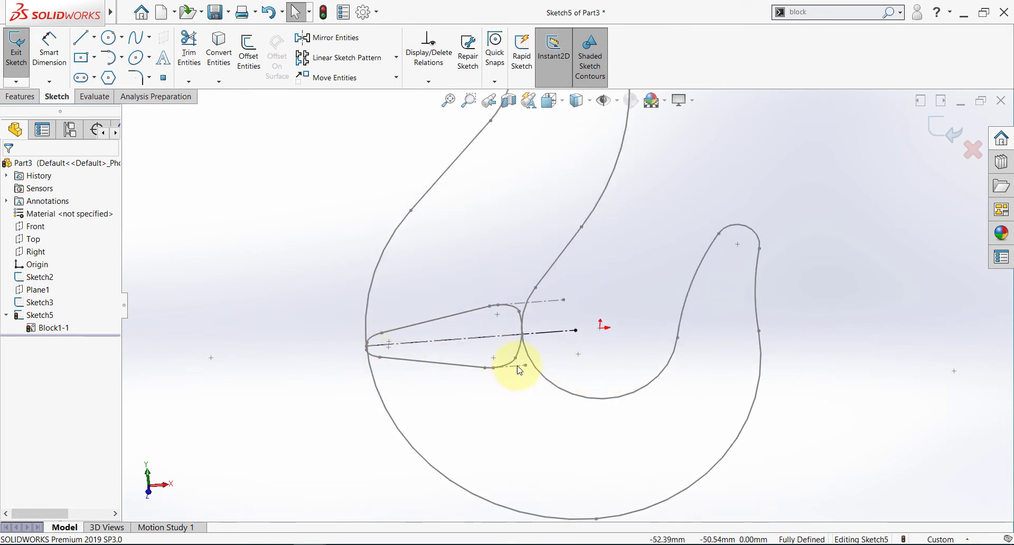
scroll(507, 326, "up", 5)
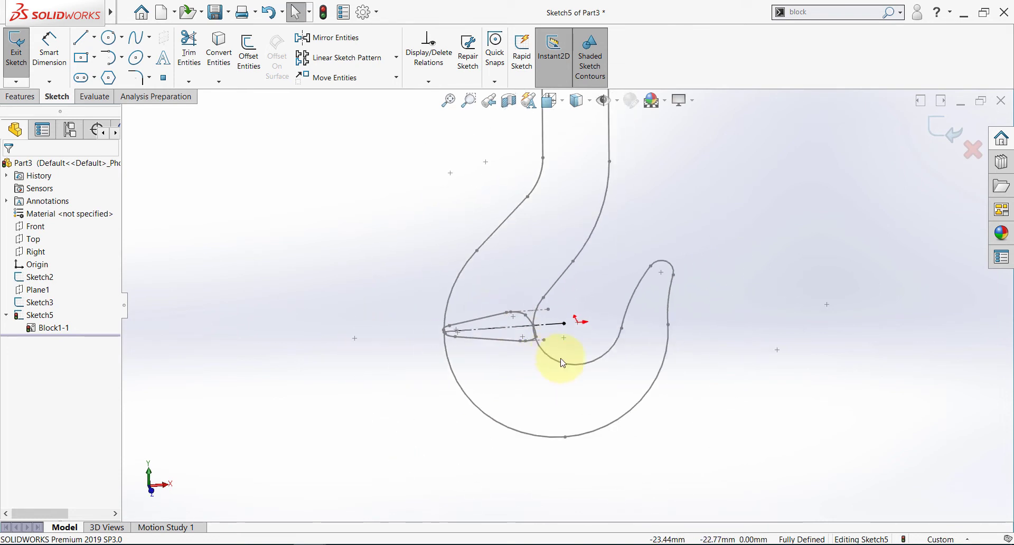
scroll(587, 301, "down", 1)
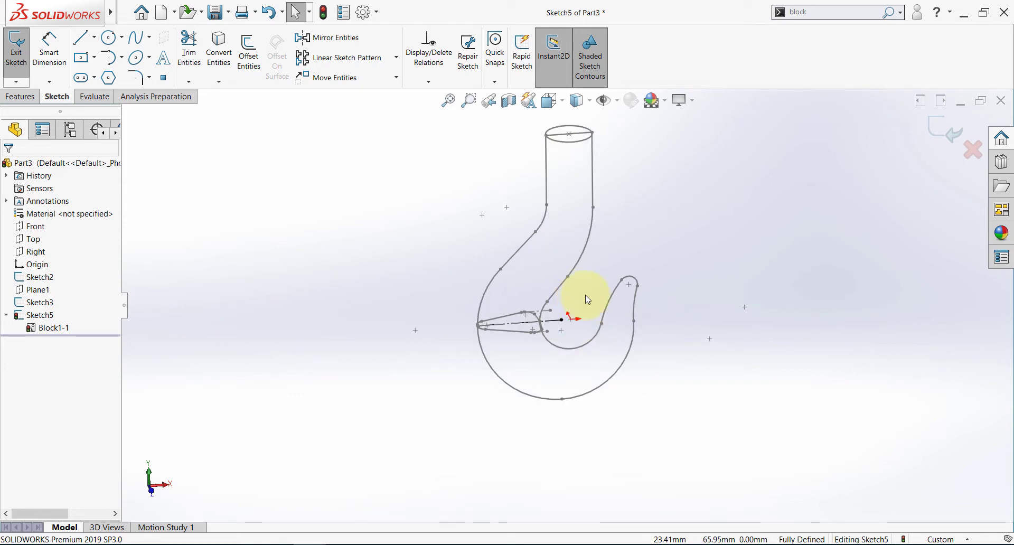
left_click(939, 131)
left_click(735, 326)
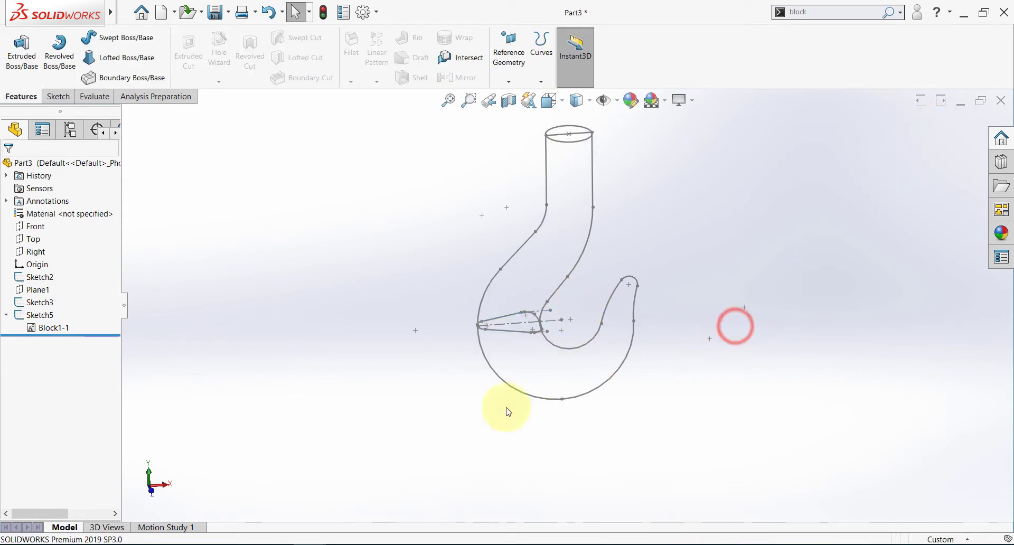
Step: Switch to the qw.jpg drawing in Photos and examine the dimensions of section A-A
left_click(351, 539)
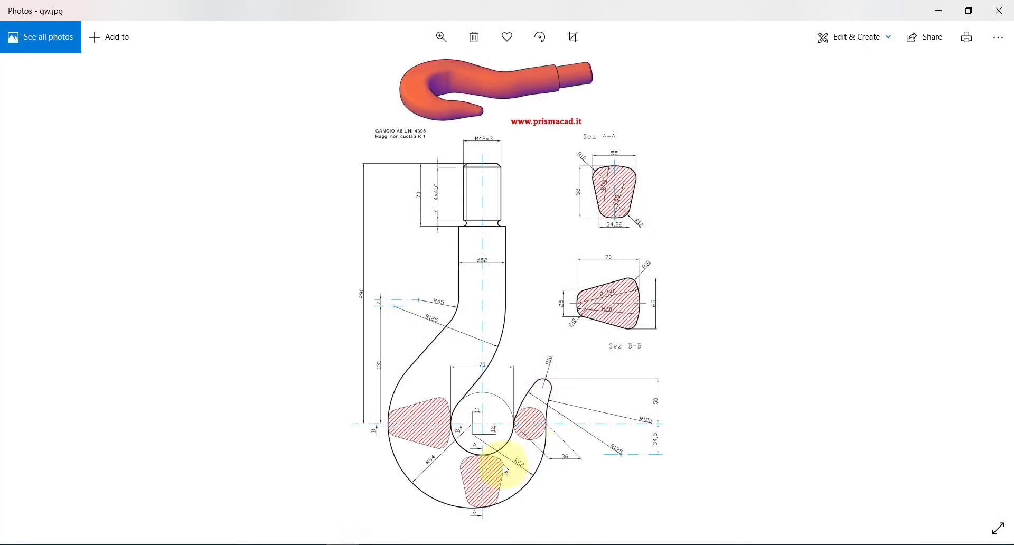
double_click(610, 181)
left_click_drag(517, 303, 629, 290)
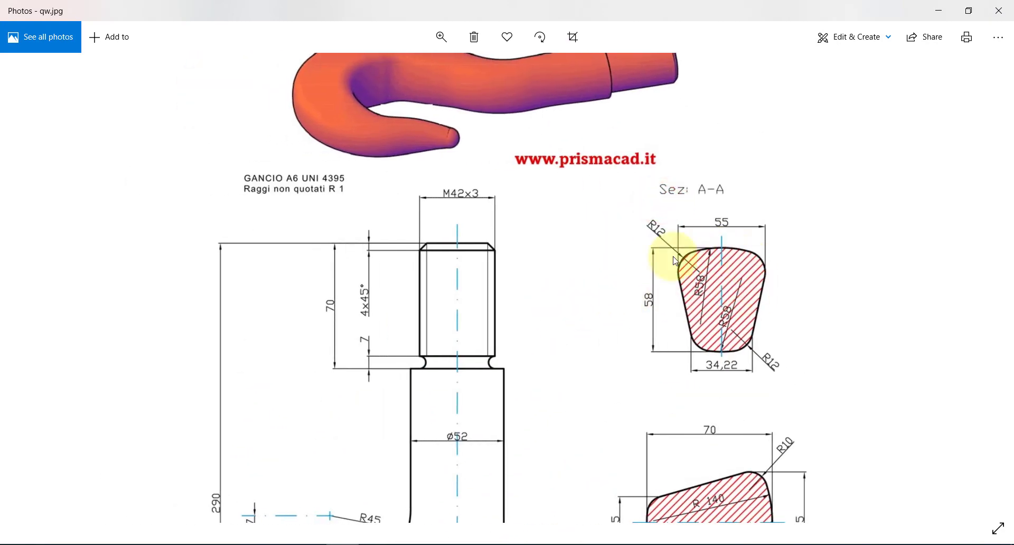
left_click(338, 540)
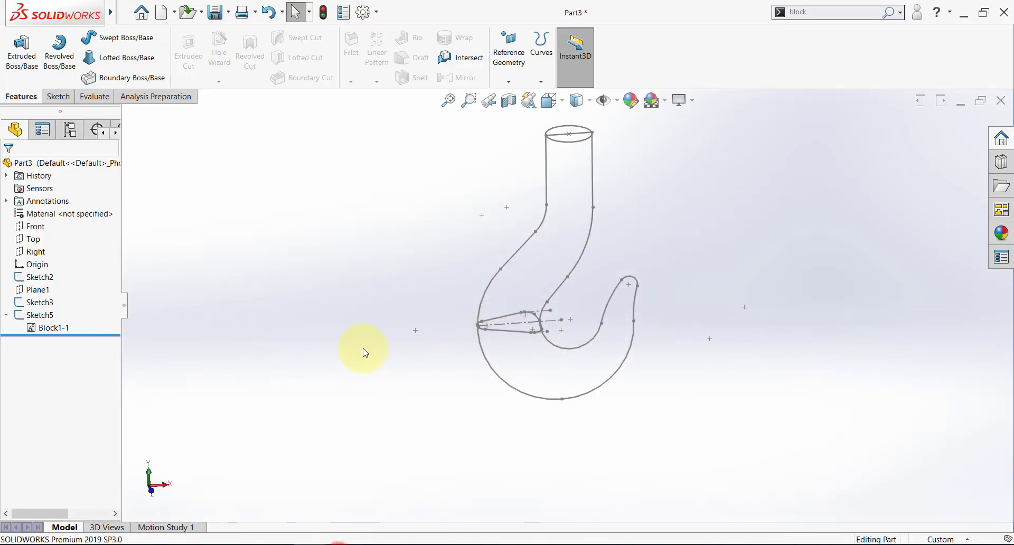
Step: Start a new sketch on the Right plane in SOLIDWORKS and view it normal to the plane
left_click(36, 253)
left_click(45, 233)
left_click(55, 342)
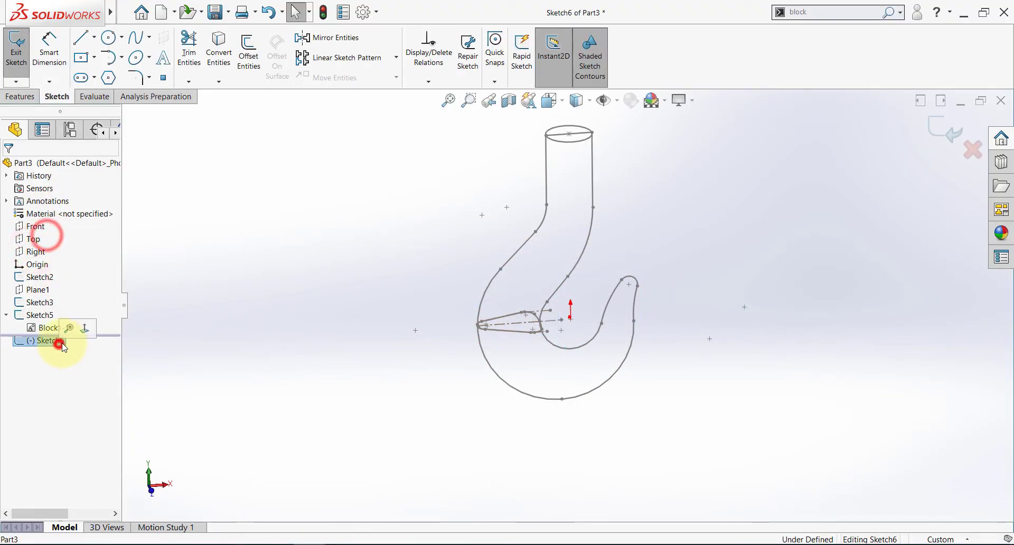
left_click(85, 332)
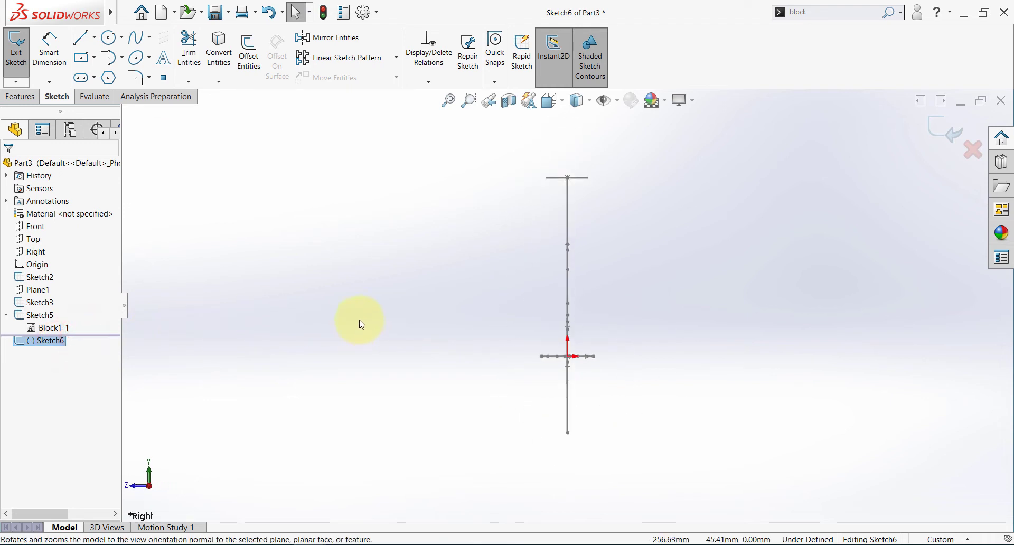
Step: Insert one copy of Block1 at scale 1 and 0 degrees, beside and below the main sketch geometry
left_click(901, 13)
left_click(825, 51)
left_click(827, 8)
type("b")
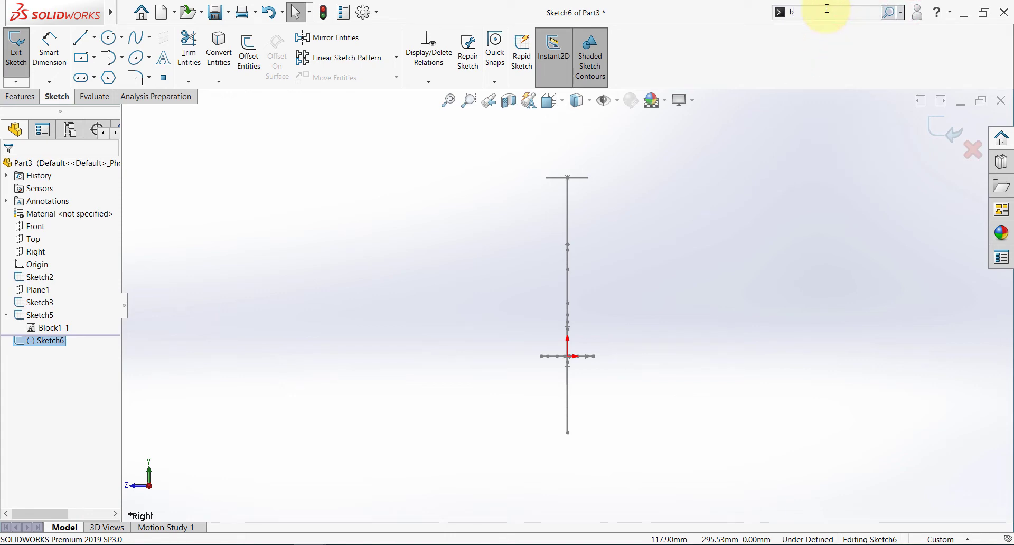
type("lock")
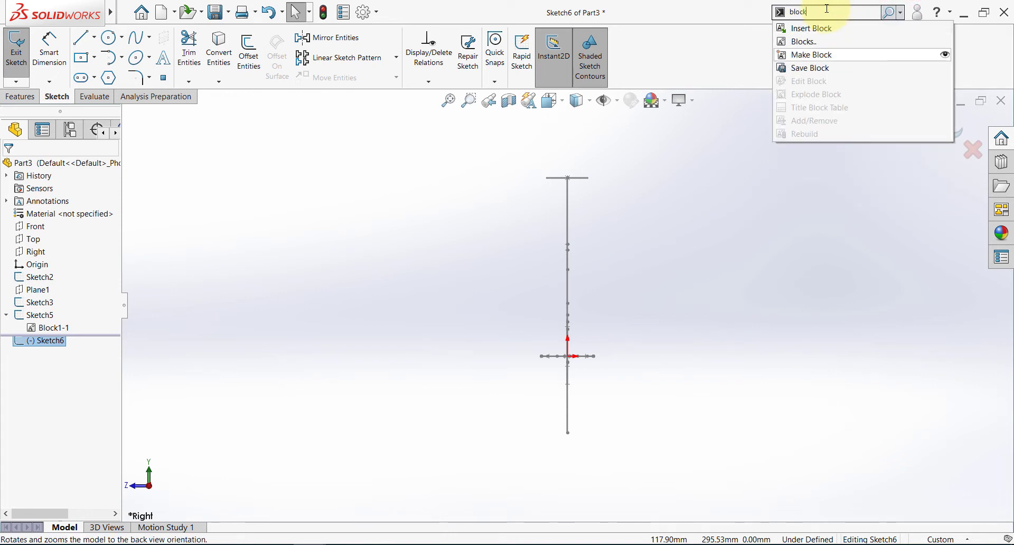
left_click(812, 28)
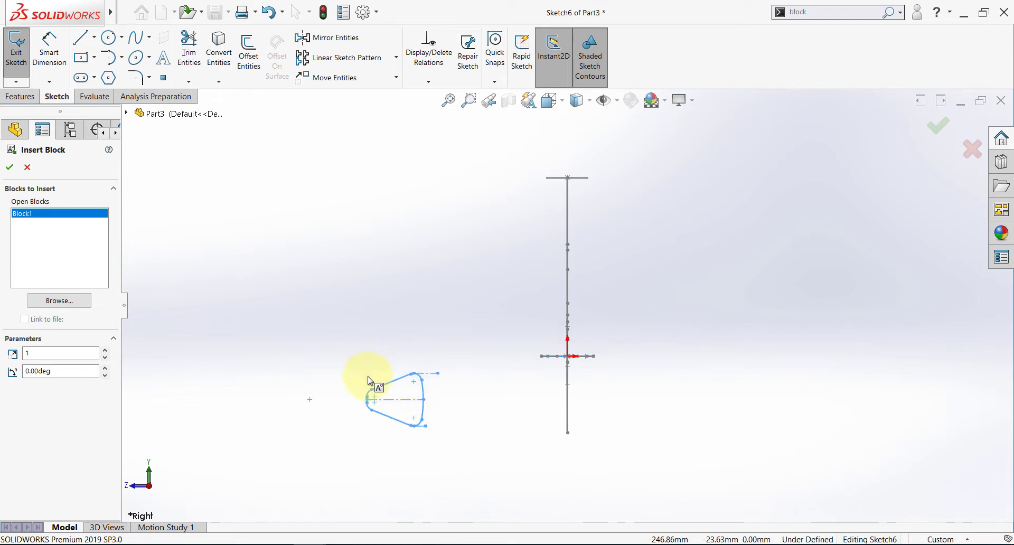
left_click(370, 392)
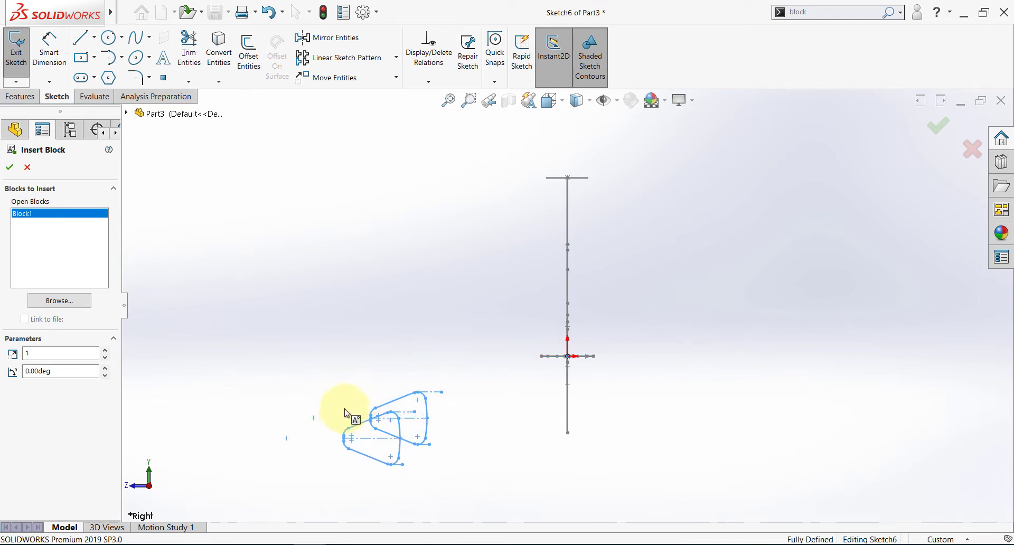
left_click(7, 167)
Step: Turn the inserted block upright by making its outer construction line vertical, and move it closer to the hook's lower end
scroll(439, 407, "down", 2)
left_click(441, 374)
left_click(486, 414)
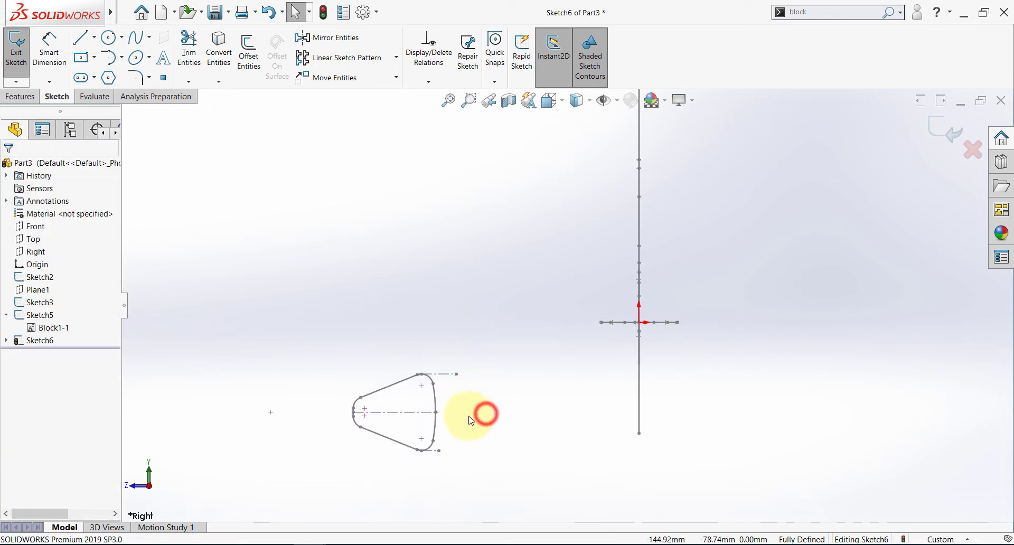
left_click(450, 375)
left_click(495, 330)
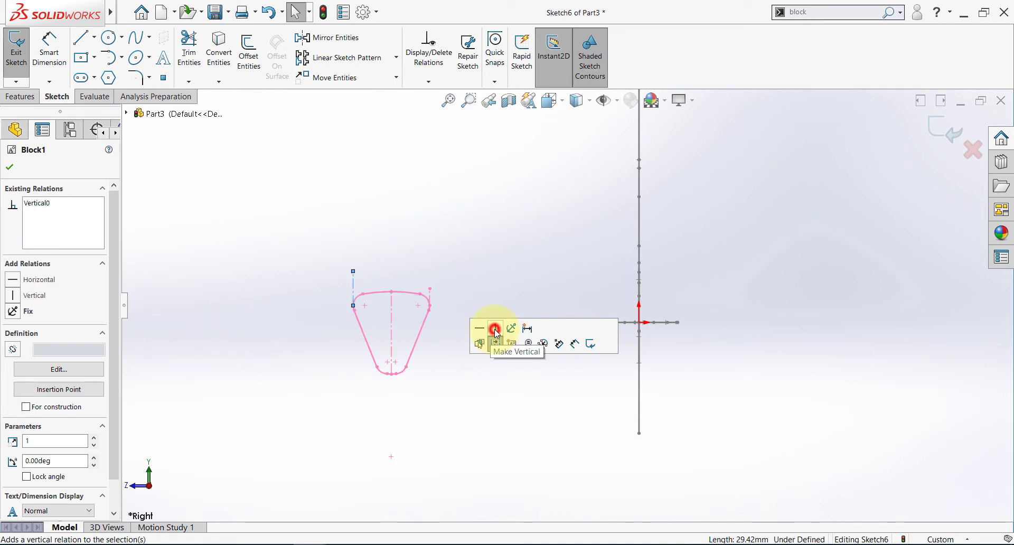
left_click(436, 422)
left_click_drag(388, 374, 516, 482)
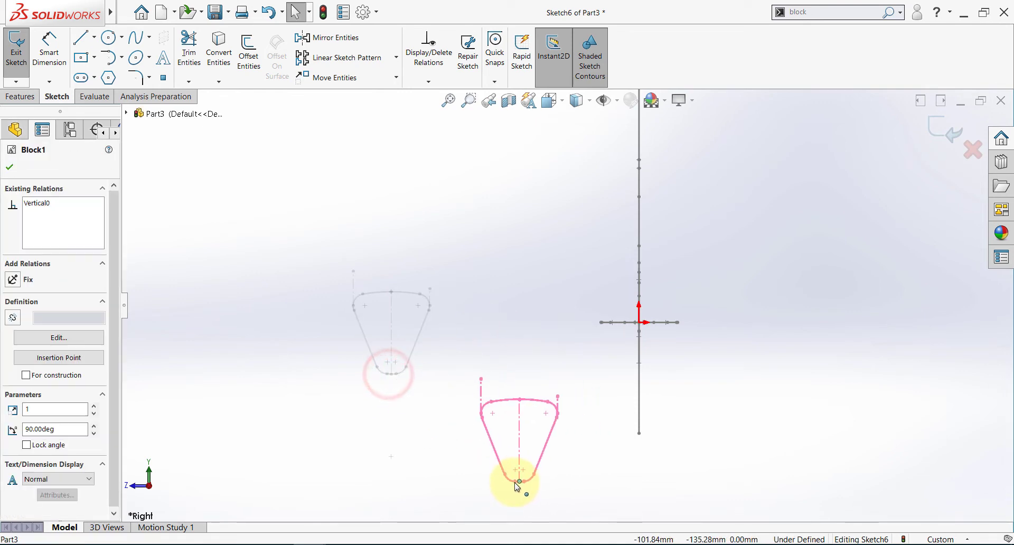
left_click(567, 447)
Step: Explode the inserted block into editable sketch entities and dimensions
scroll(563, 443, "up", 2)
scroll(550, 407, "down", 2)
left_click(550, 397)
left_click(583, 400)
right_click(552, 392)
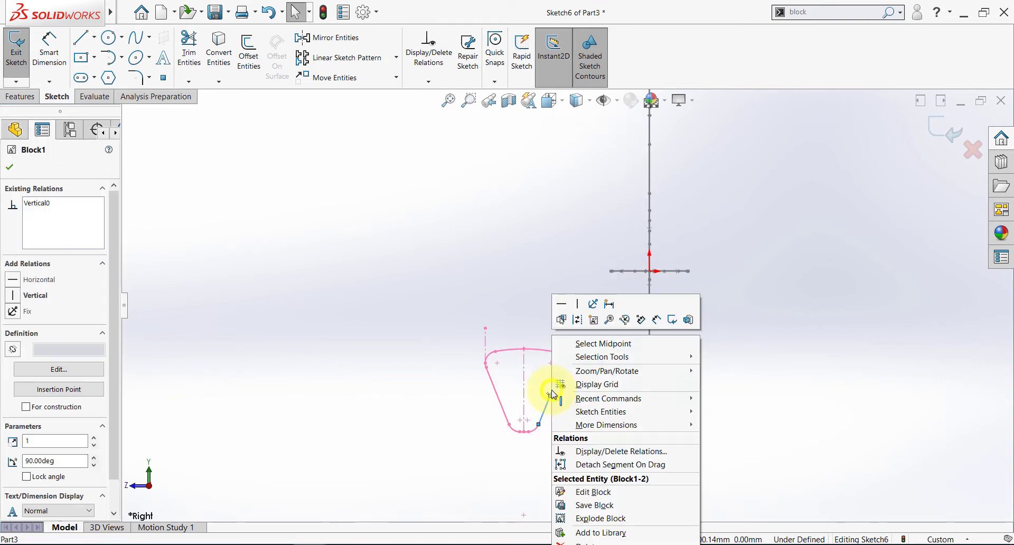
left_click(583, 519)
scroll(498, 470, "down", 2)
left_click_drag(458, 344, 543, 360)
left_click(368, 365)
key("f")
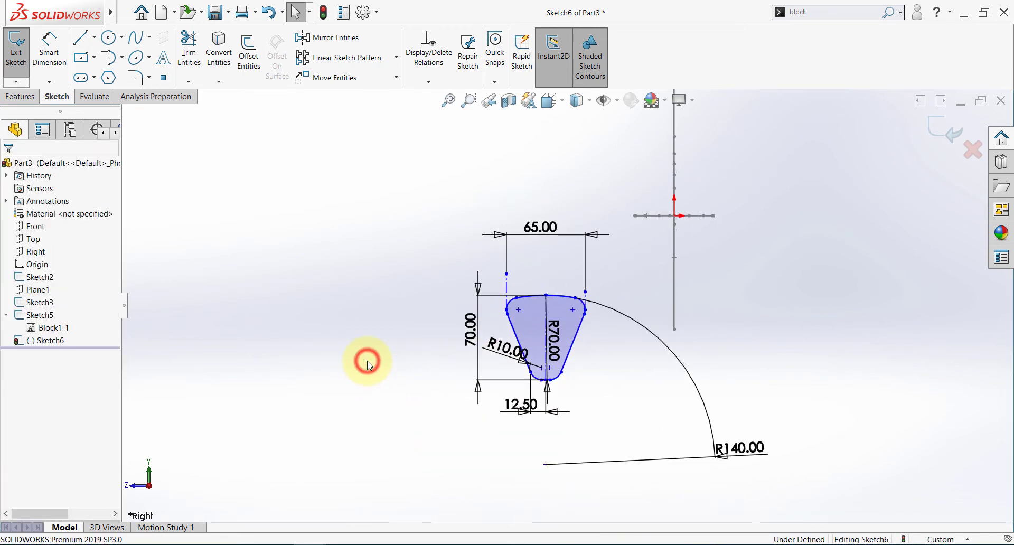
Step: Reposition the R140 dimension and extend the right-hand construction line upward at the profile's wide end
left_click_drag(747, 441, 729, 388)
scroll(577, 293, "down", 2)
left_click(475, 265)
left_click(389, 263)
left_click_drag(588, 291, 586, 275)
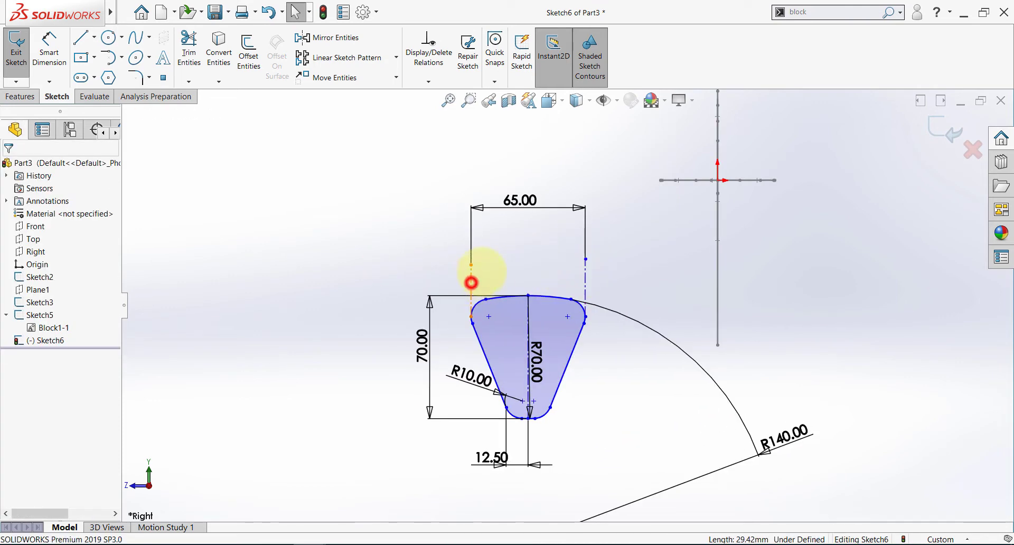
Step: Add vertical relations to the profile's two outer construction lines and its centerline
left_click(472, 283)
left_click(515, 236)
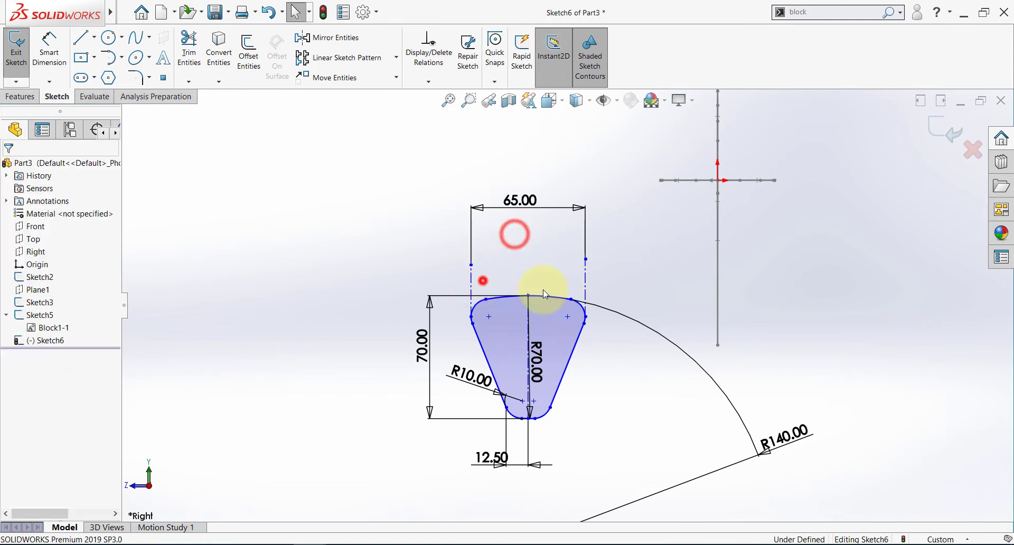
left_click(584, 281)
left_click(630, 237)
left_click(545, 233)
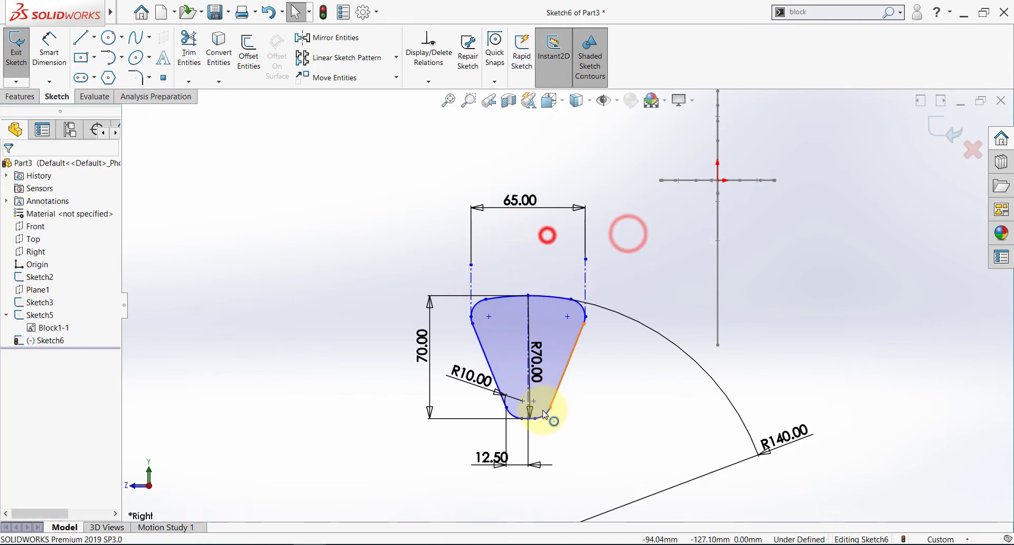
scroll(546, 410, "down", 5)
left_click(516, 350)
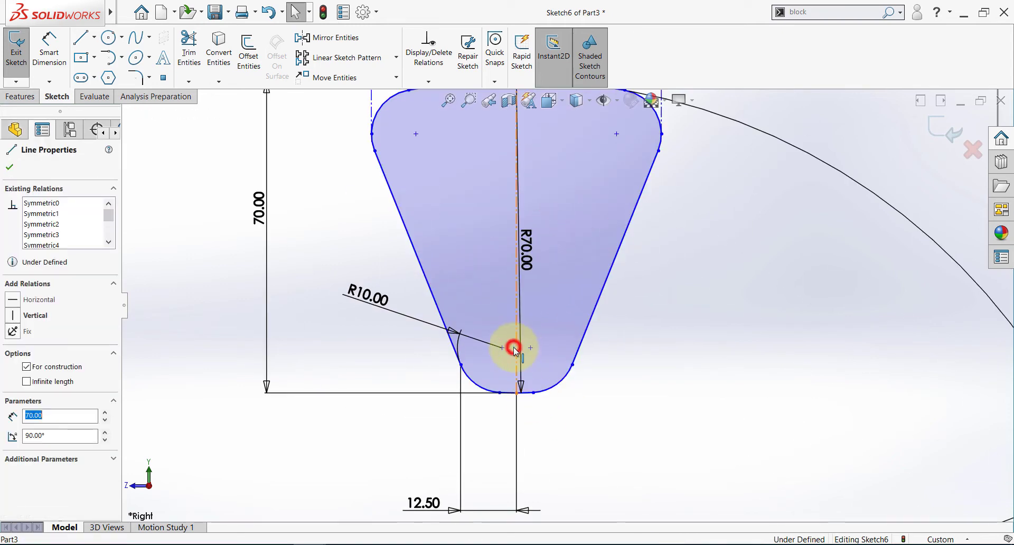
left_click(561, 300)
left_click(595, 425)
Step: Shift the exploded profile slightly downward by its upper corner to test its remaining freedom of movement
scroll(552, 306, "up", 3)
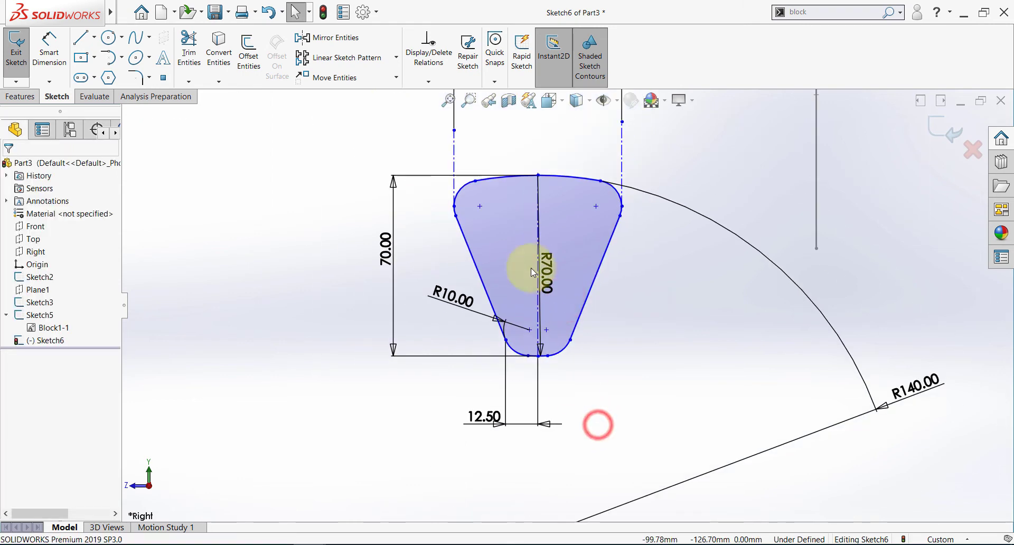
mouse_move(476, 181)
left_mouse_down()
mouse_move(430, 227)
mouse_move(442, 204)
mouse_move(462, 212)
left_mouse_up()
left_click(280, 254)
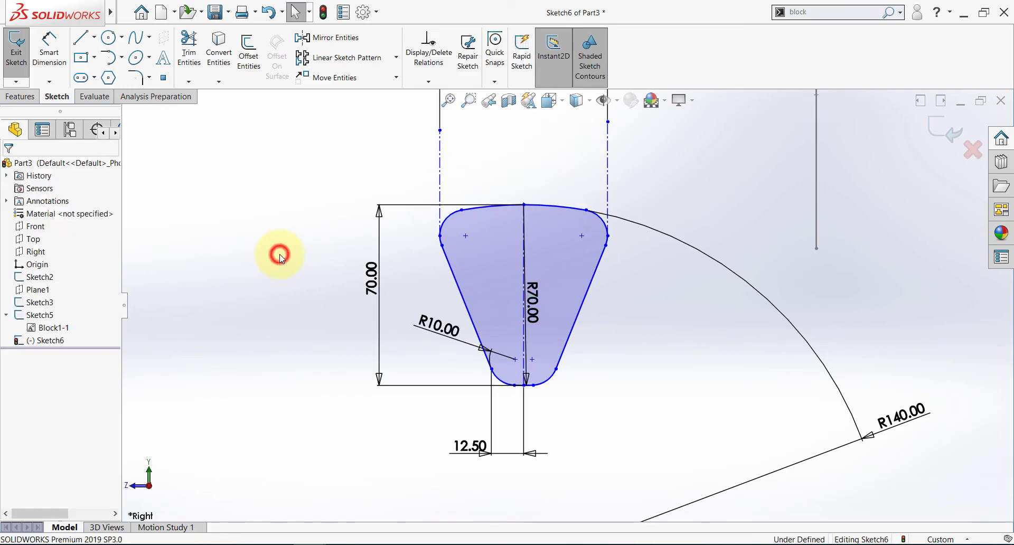
Step: Review the overall sizes and radii of section A-A in the qw.jpg drawing, and return to the SOLIDWORKS sketch
left_click(350, 543)
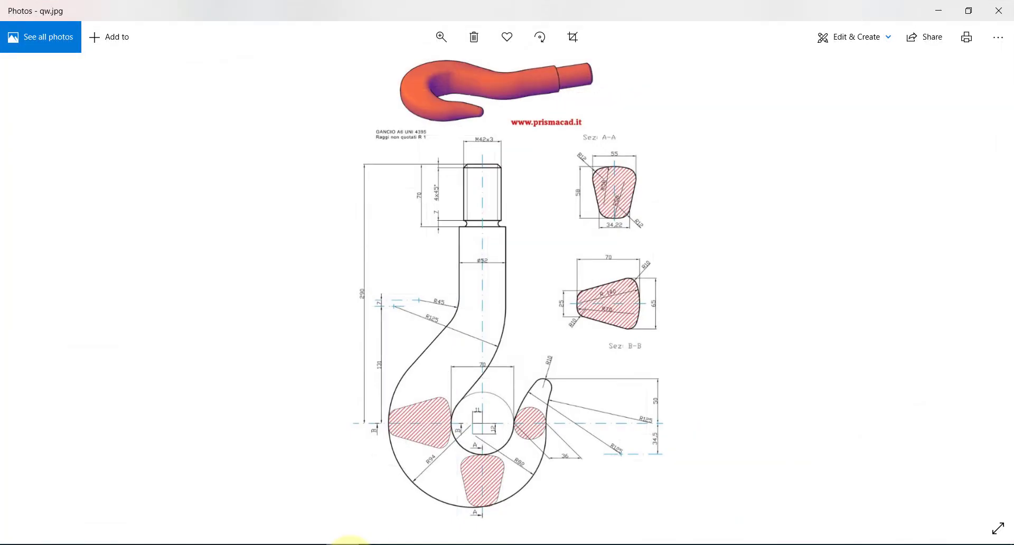
double_click(622, 159)
left_click_drag(702, 182, 595, 228)
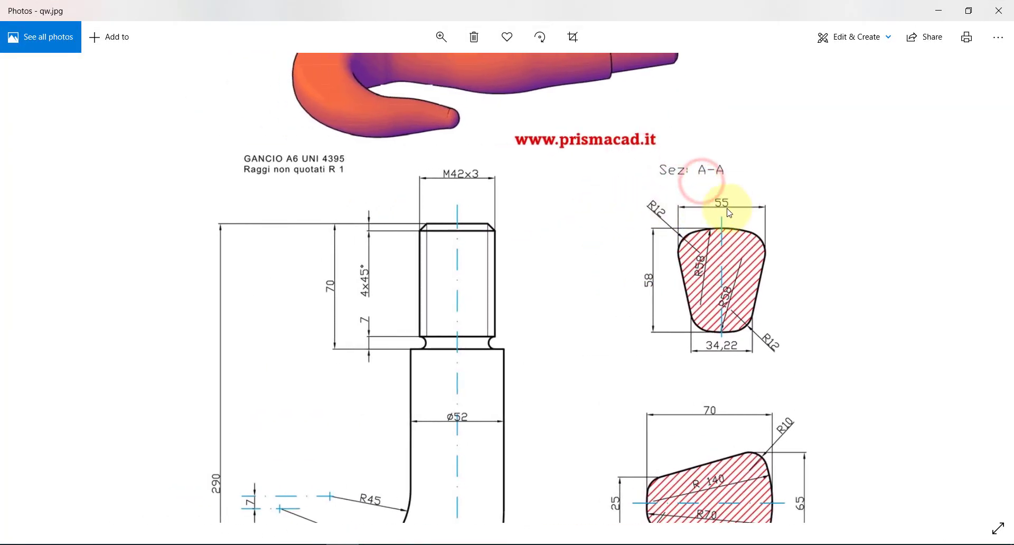
left_click(348, 543)
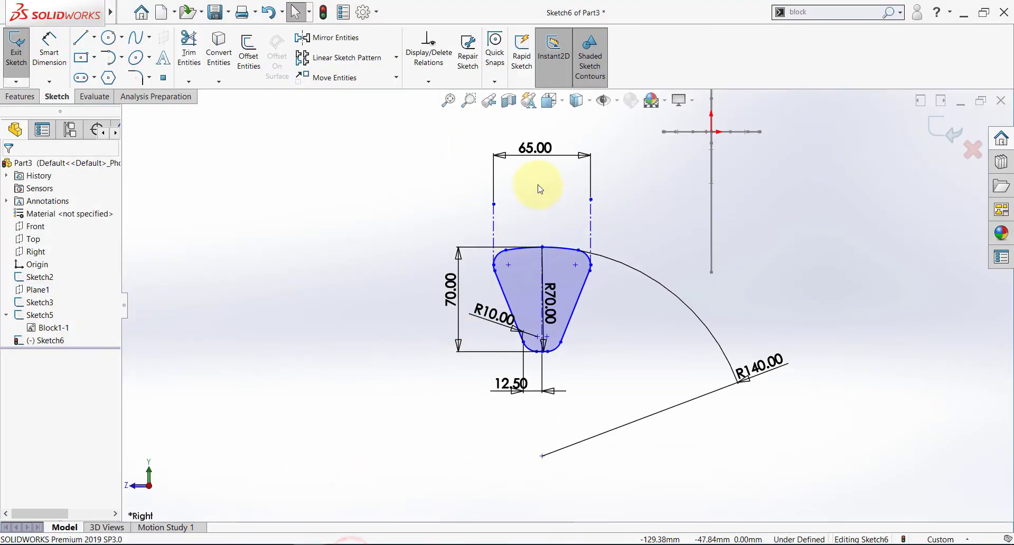
Step: Set the exploded profile's overall width to 55 mm and its lower corner radius to 12 mm
left_click(544, 153)
type("55")
key("Return")
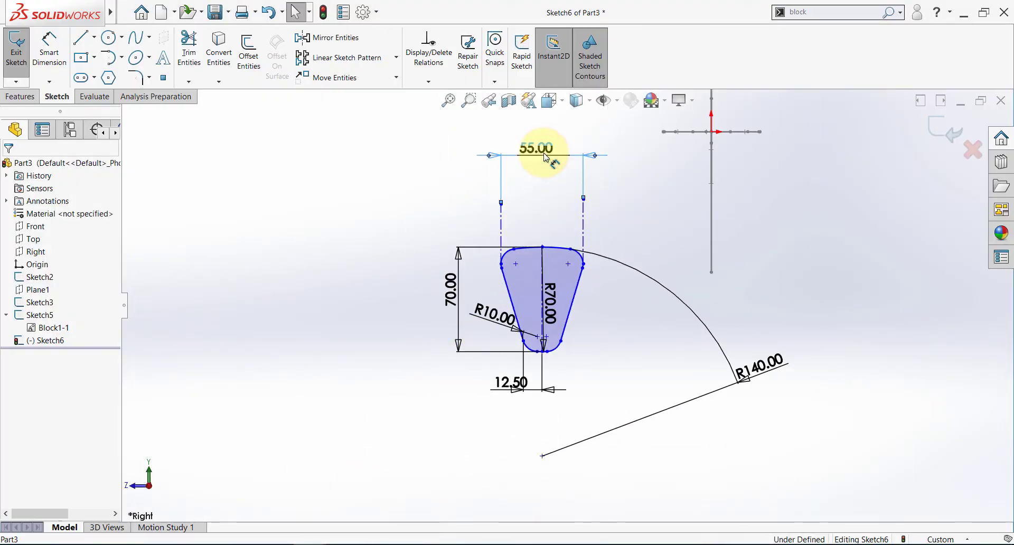
left_click(400, 208)
left_click(499, 315)
type("12")
key("Return")
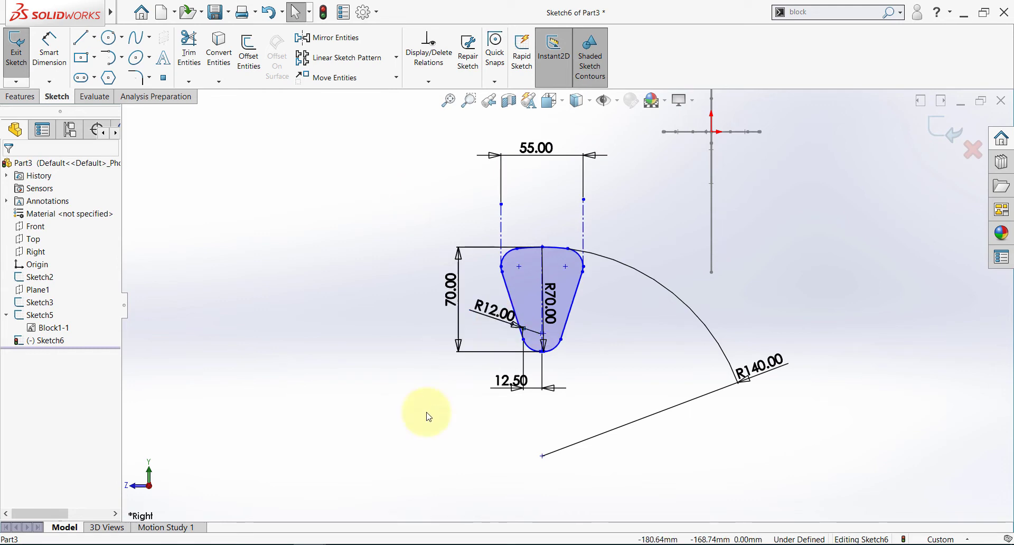
Step: Check section A-A in the qw.jpg drawing and set the R140 arc at the profile's wide end to a 58 mm radius in SOLIDWORKS
key("alt+Tab")
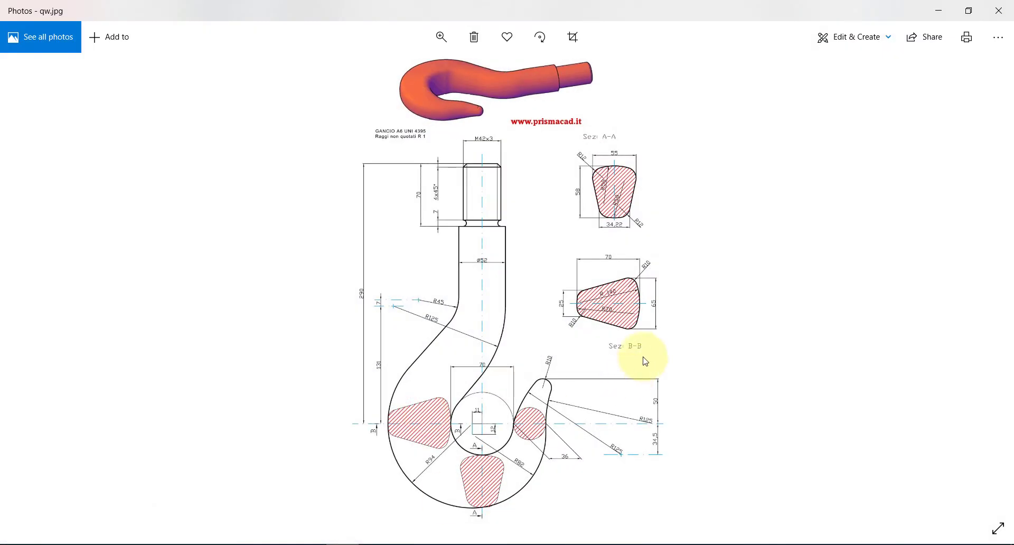
scroll(636, 209, "up", 5)
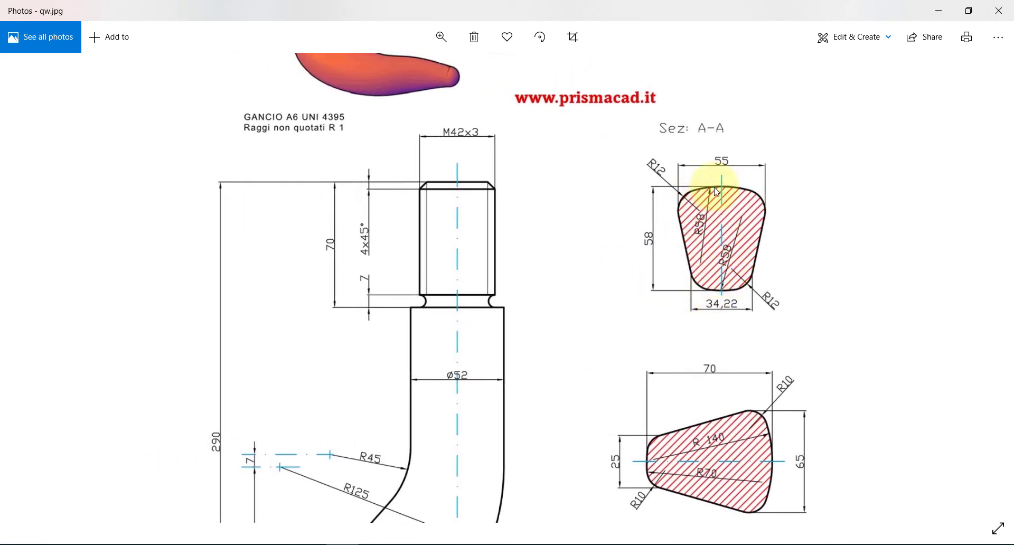
left_click(342, 537)
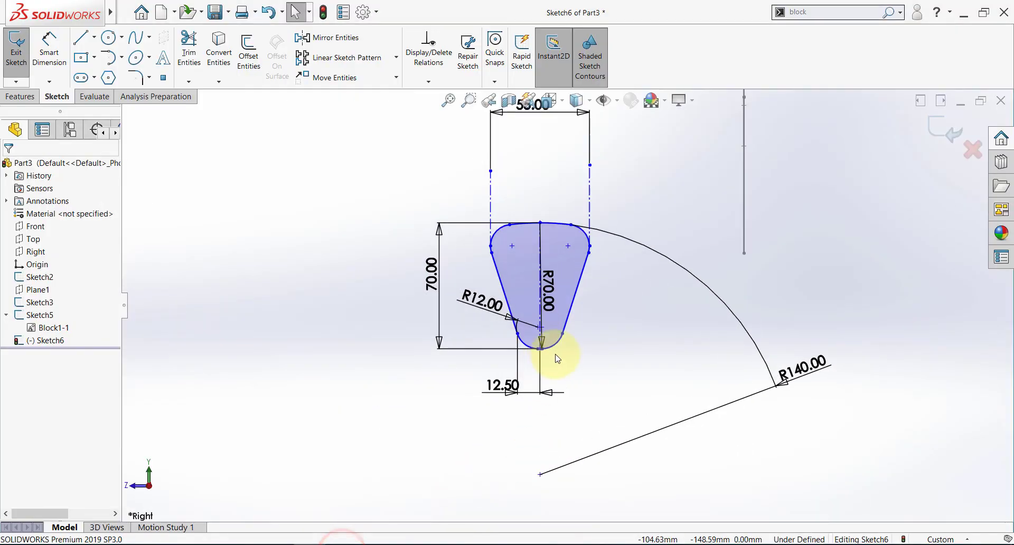
double_click(806, 370)
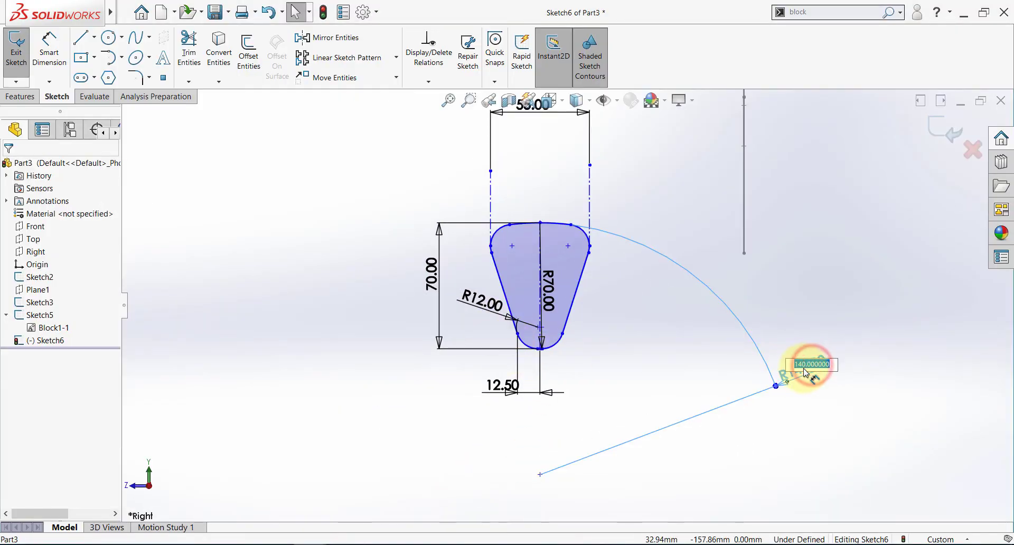
key("Return")
scroll(707, 390, "up", 3)
left_click(611, 468)
Step: Check the narrow-end width of section A-A in qw.jpg and set the profile's half-width dimension in SOLIDWORKS to 34.22/2
left_click(350, 543)
double_click(632, 228)
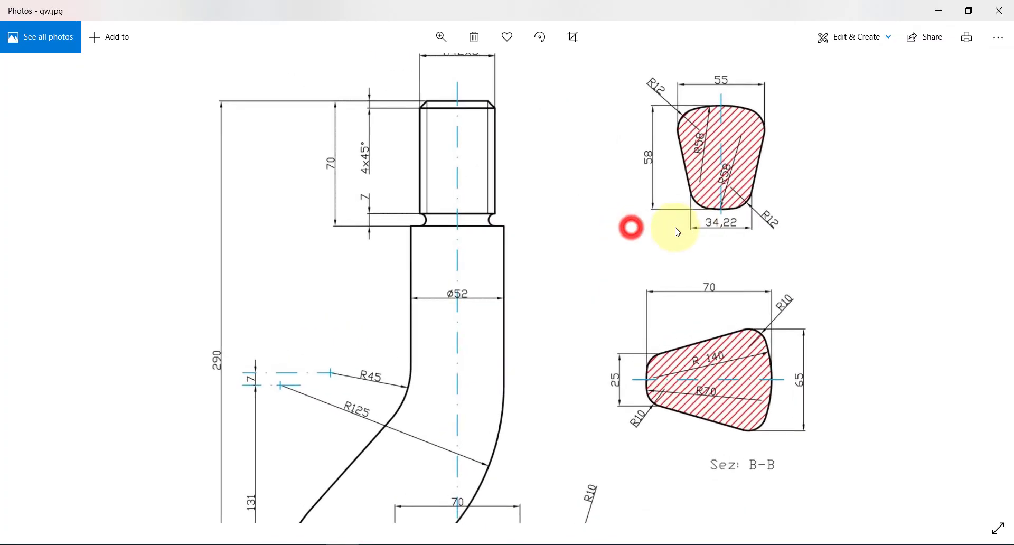
left_click(310, 540)
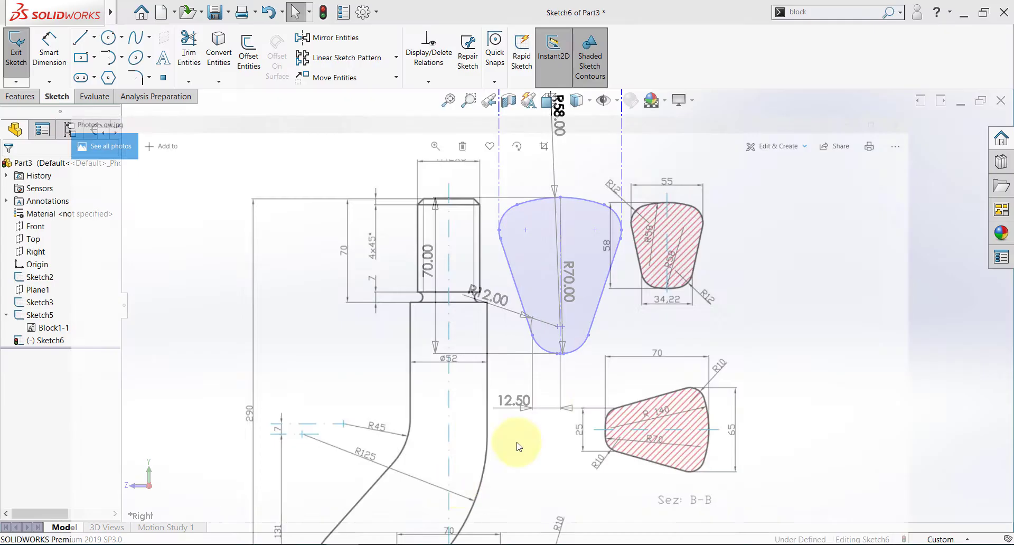
left_click(512, 373)
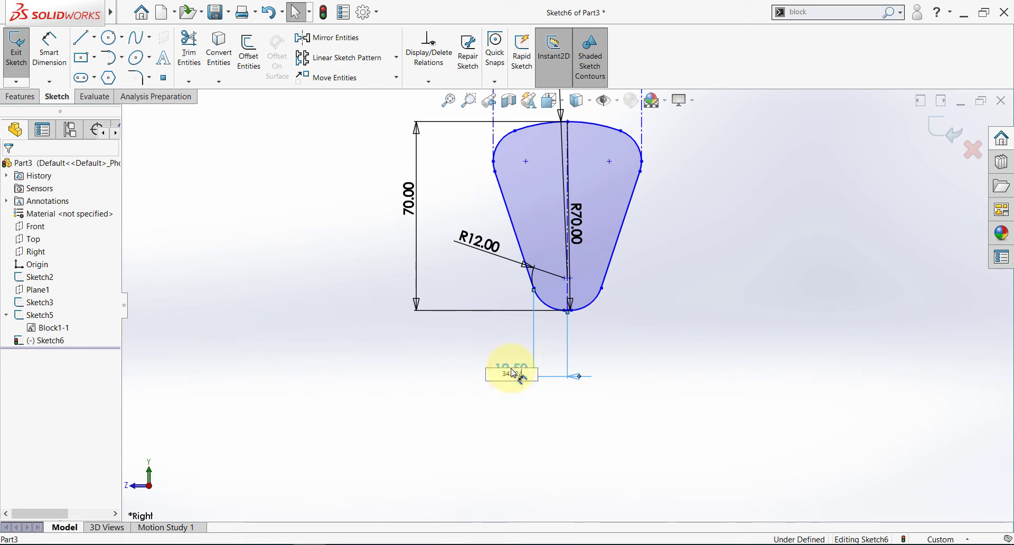
type("34.22/2")
key("Return")
left_click(453, 432)
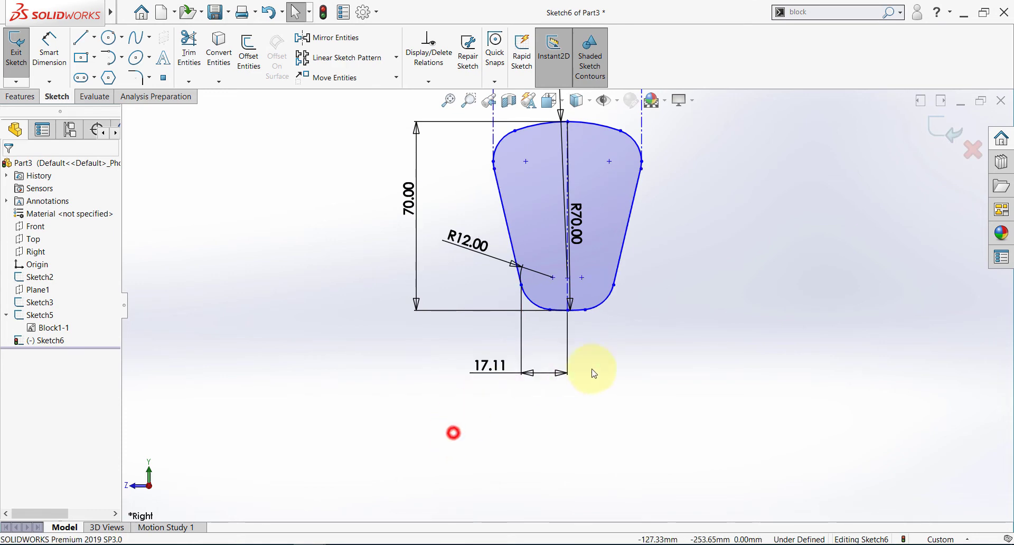
Step: Reposition the R58 dimension to the side of the profile, clear of the two vertical construction lines
scroll(567, 373, "up", 4)
left_click(412, 339)
scroll(560, 458, "up", 3)
scroll(561, 459, "up", 3)
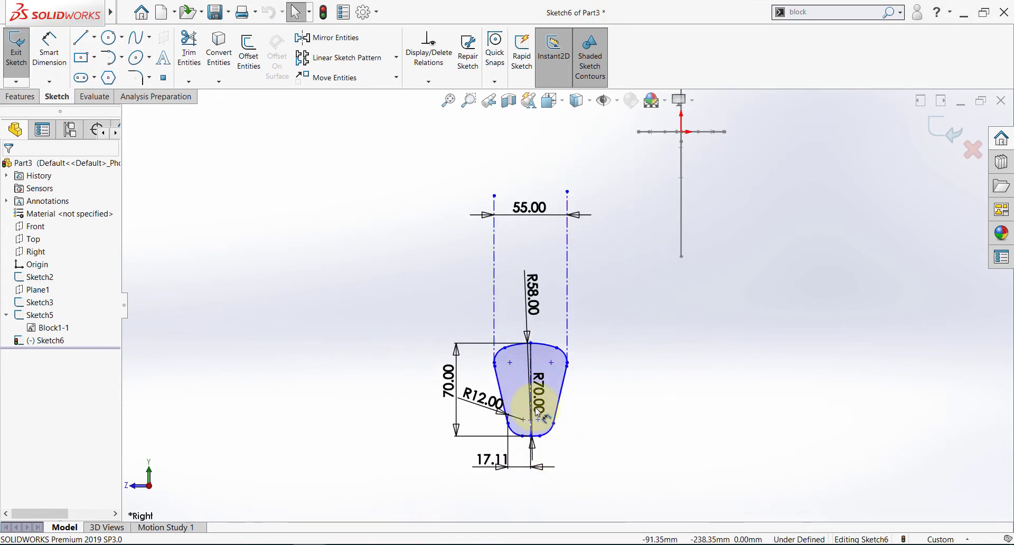
left_click_drag(531, 309, 423, 330)
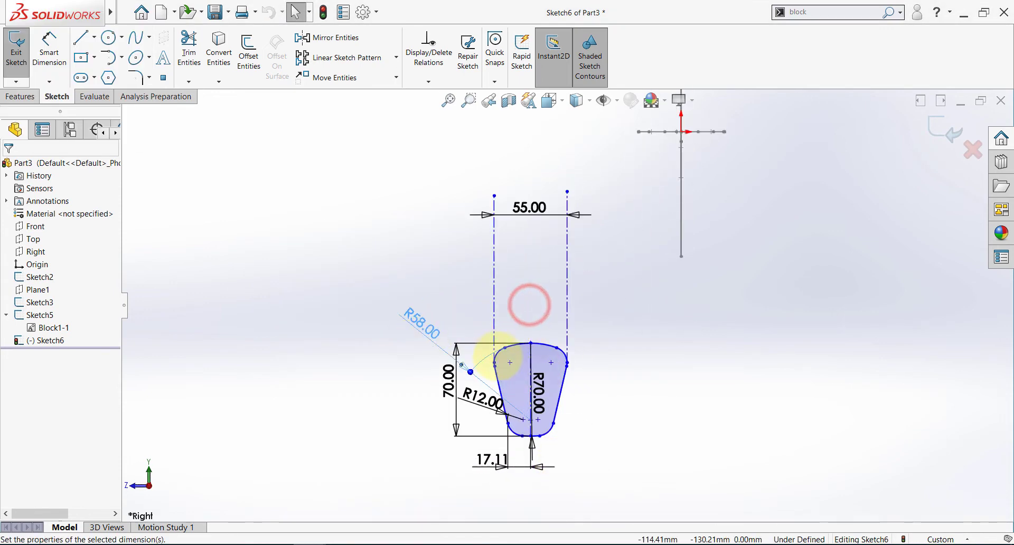
Step: Inspect the profile against the hook path and delete the 70 mm height dimension
mouse_move(662, 223)
middle_mouse_down()
mouse_move(699, 231)
mouse_move(659, 244)
middle_mouse_up()
scroll(564, 435, "up", 3)
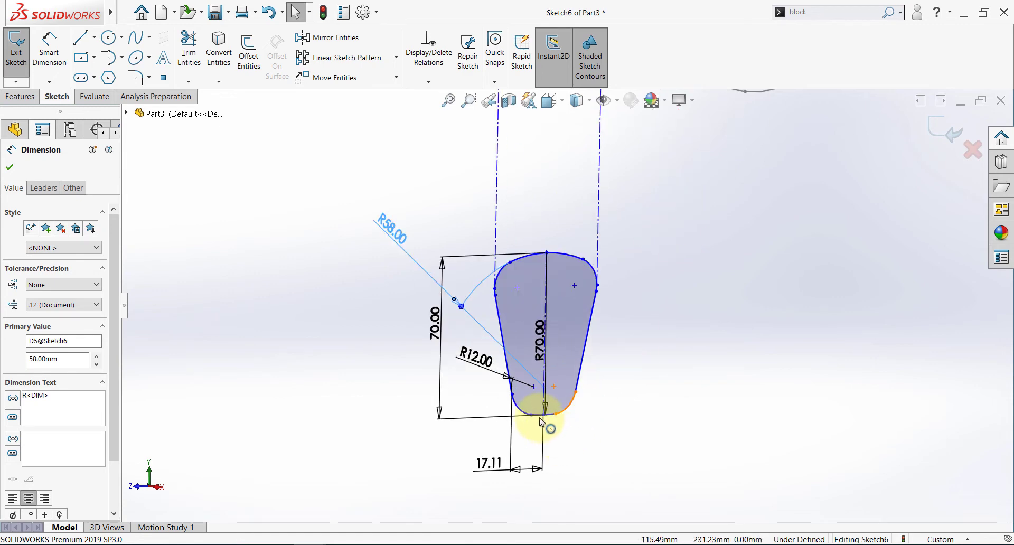
scroll(584, 421, "down", 3)
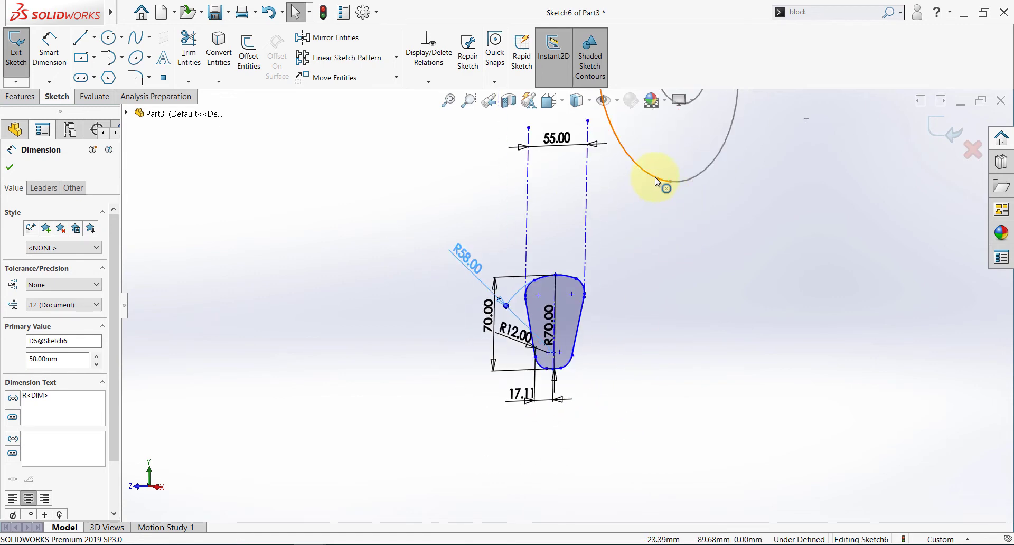
scroll(560, 286, "down", 3)
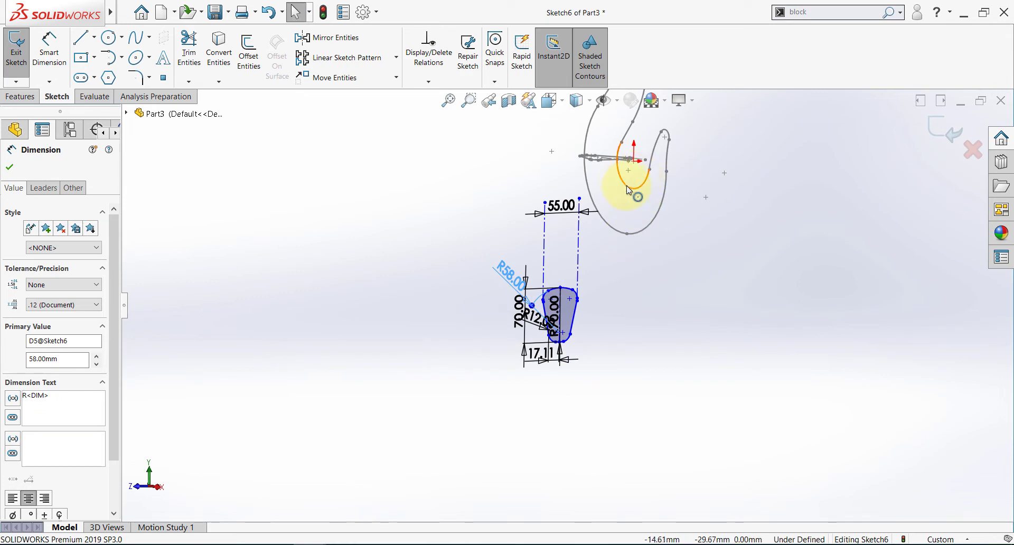
key("space")
left_click(437, 316)
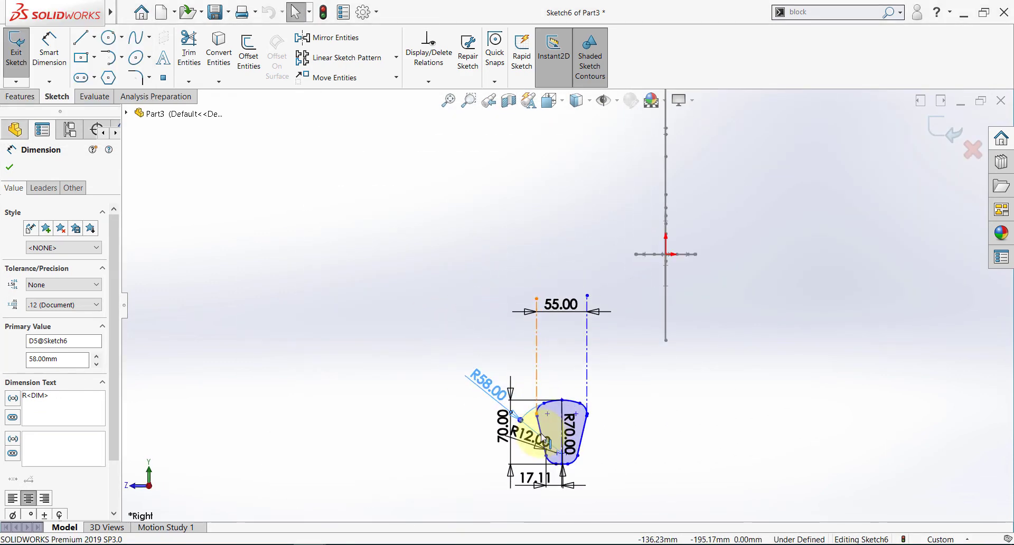
scroll(534, 438, "down", 5)
left_click(396, 385)
left_click(447, 260)
key("Delete")
scroll(470, 284, "up", 5)
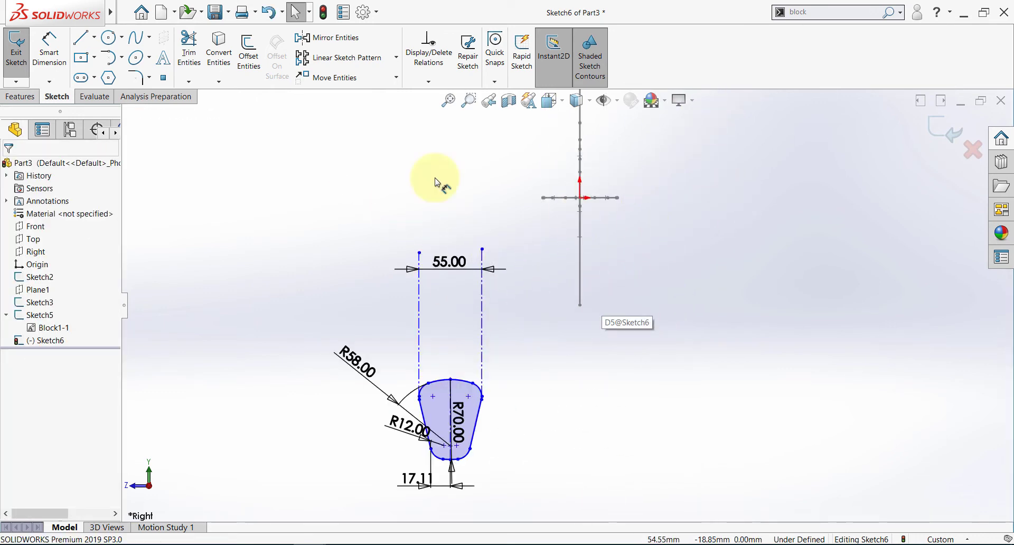
Step: Convert the hook path's inner lower arc into the current sketch and return to the Right view
left_click(228, 52)
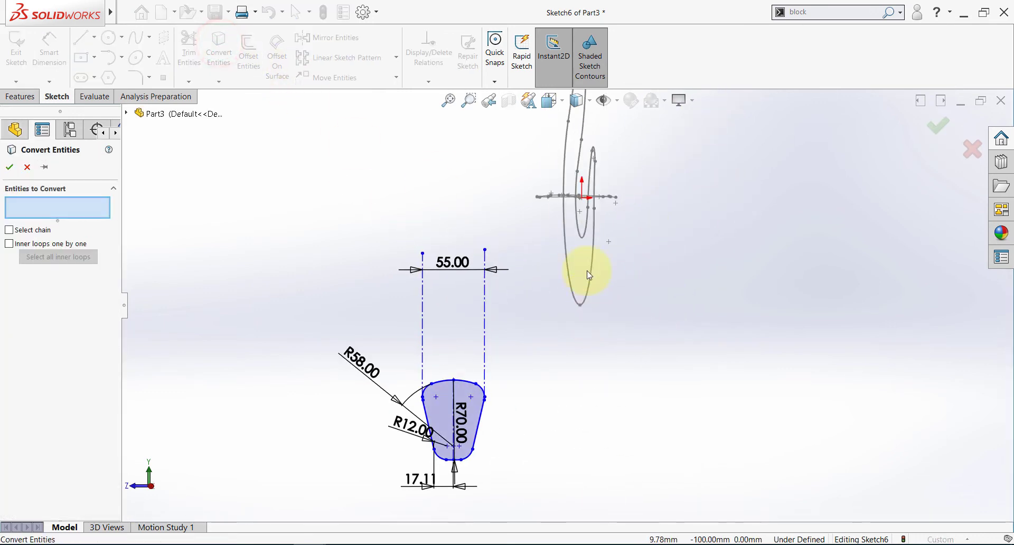
left_click(579, 235)
left_click(16, 168)
key("space")
left_click(391, 310)
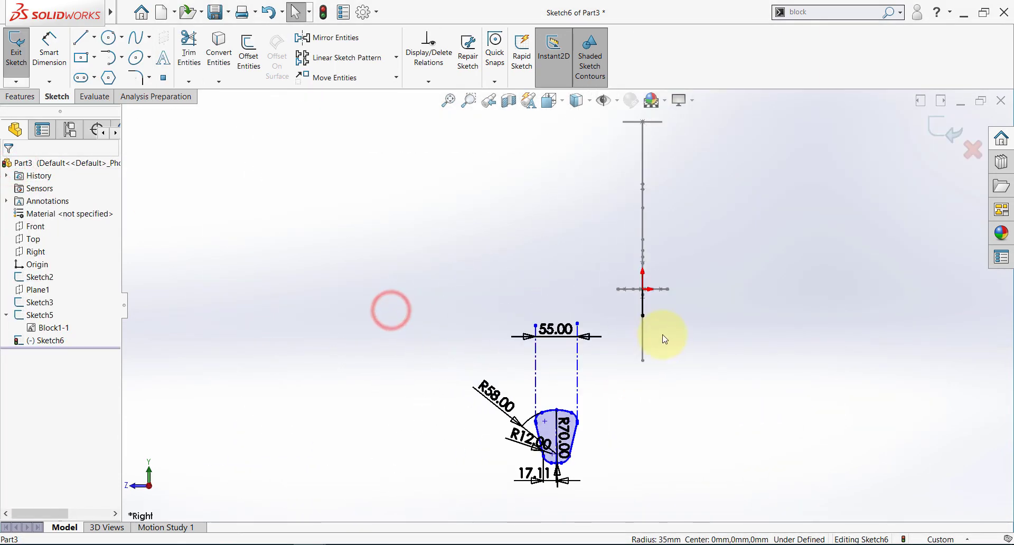
Step: Draw a horizontal centerline about 50 mm long from the converted inner line's lower end and make the converted line construction geometry
scroll(614, 315, "down", 3)
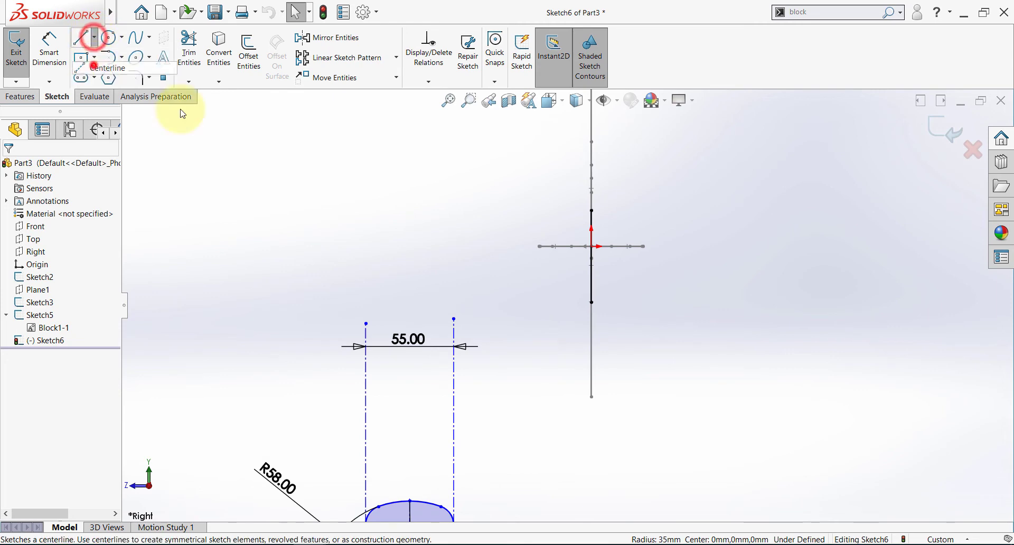
left_click(95, 67)
left_click(591, 302)
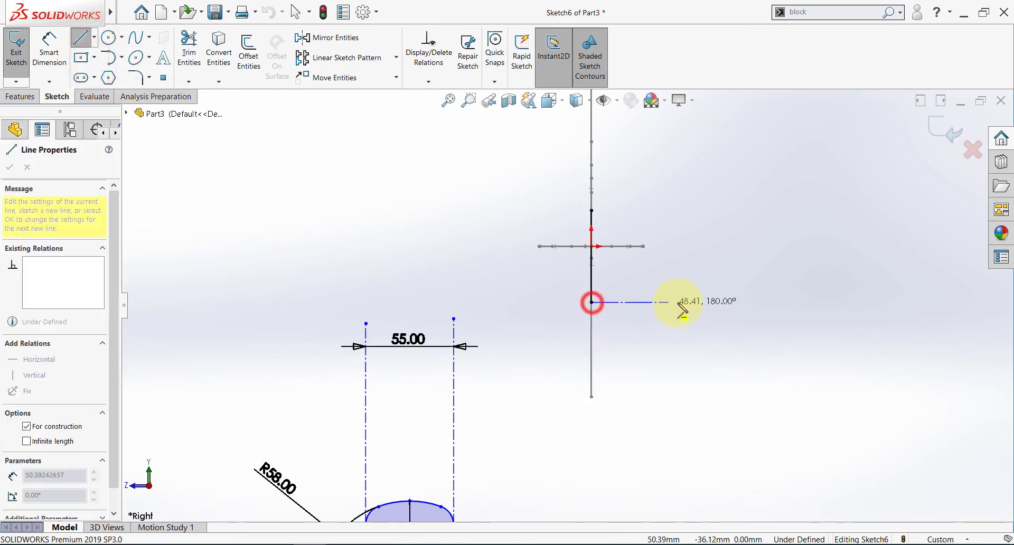
left_click(681, 303)
key("Escape")
left_click(597, 287)
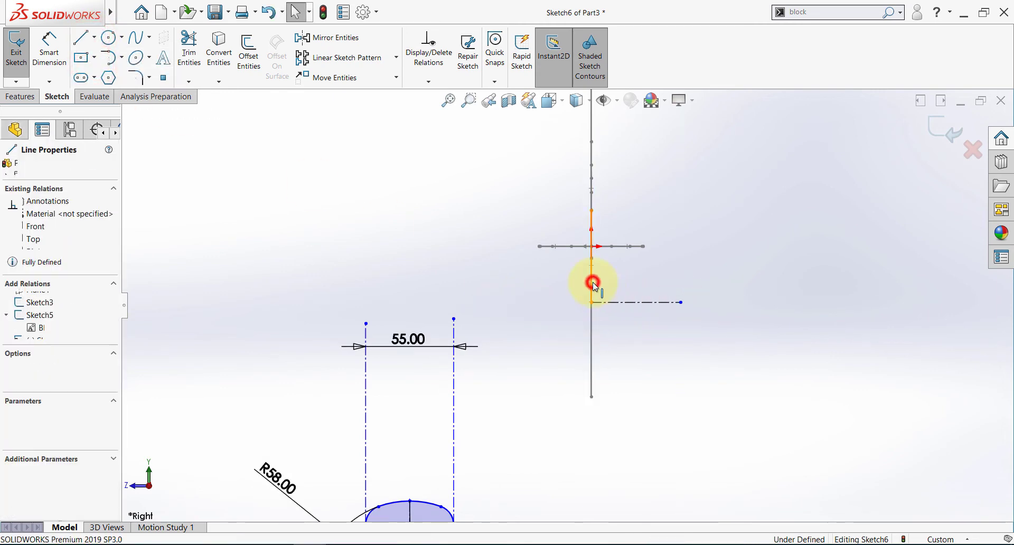
left_click(639, 251)
left_click(644, 372)
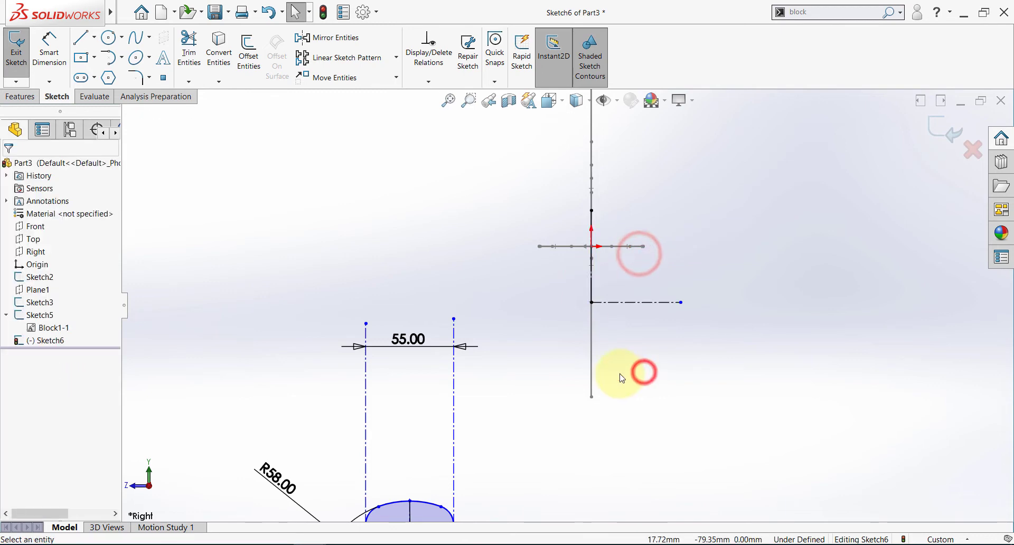
Step: Convert the two outer arcs at the bottom of the hook path into the sketch and return to the Right view
left_click(217, 50)
mouse_move(592, 316)
middle_mouse_down()
mouse_move(582, 320)
mouse_move(590, 384)
middle_mouse_up()
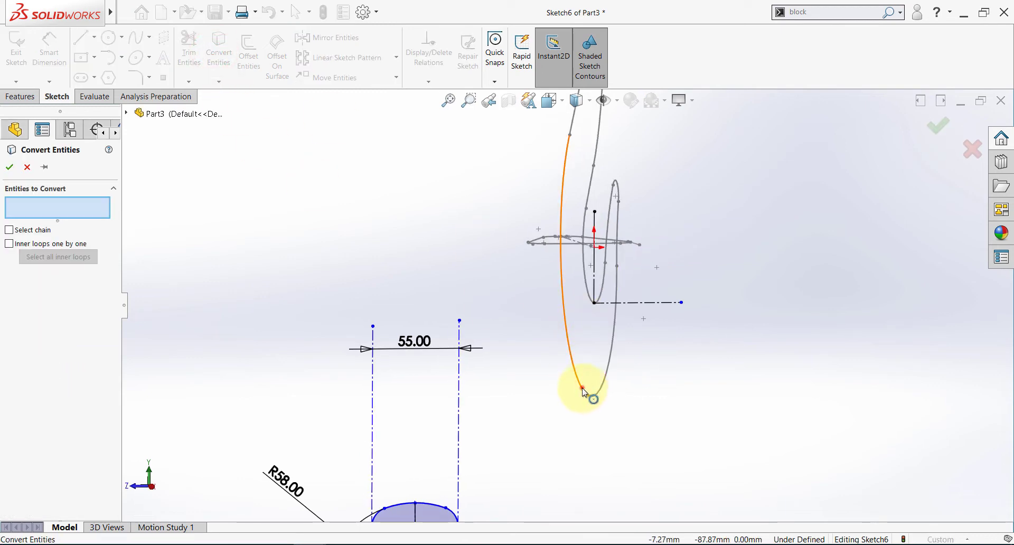
left_click(583, 390)
left_click(600, 388)
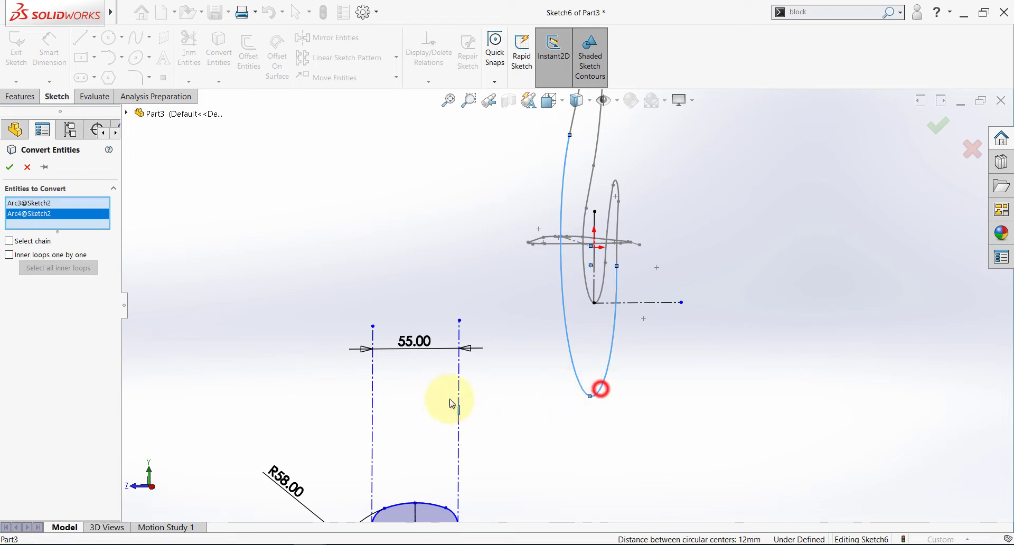
left_click(10, 167)
key("space")
left_click(401, 317)
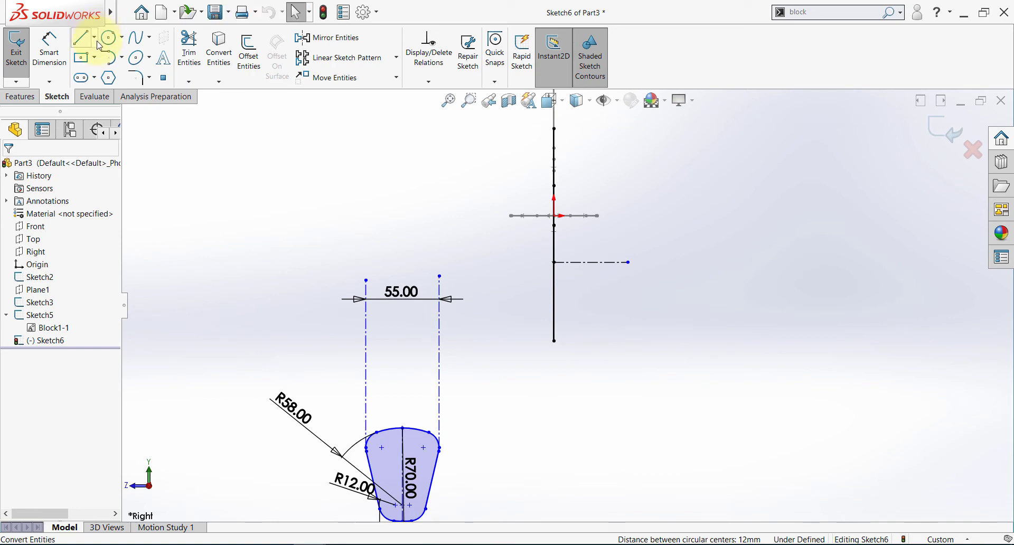
Step: Draw a horizontal centerline from the lower end of the converted outer line, extending to the same side as the upper one
left_click(95, 38)
left_click(86, 63)
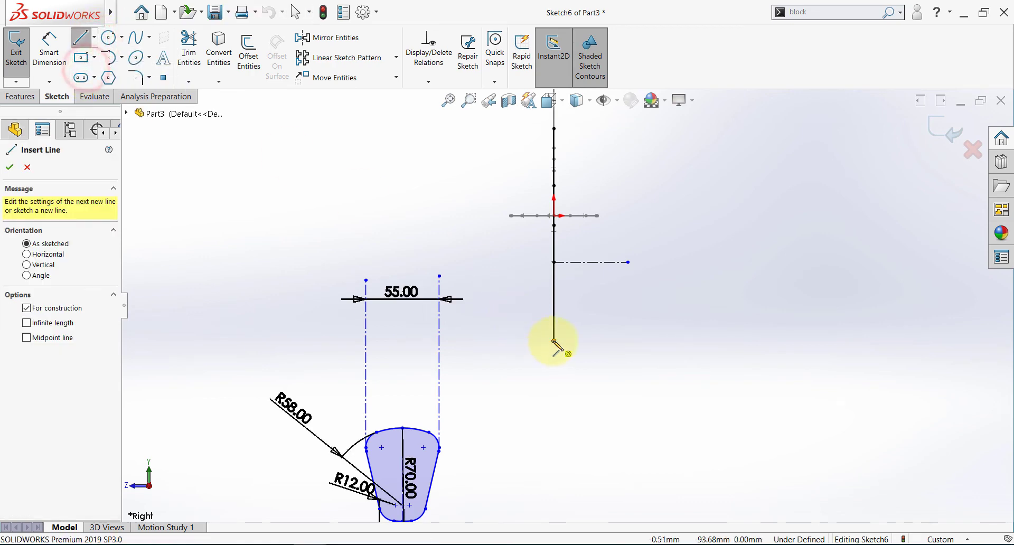
left_click(554, 340)
left_click(633, 341)
key("Escape")
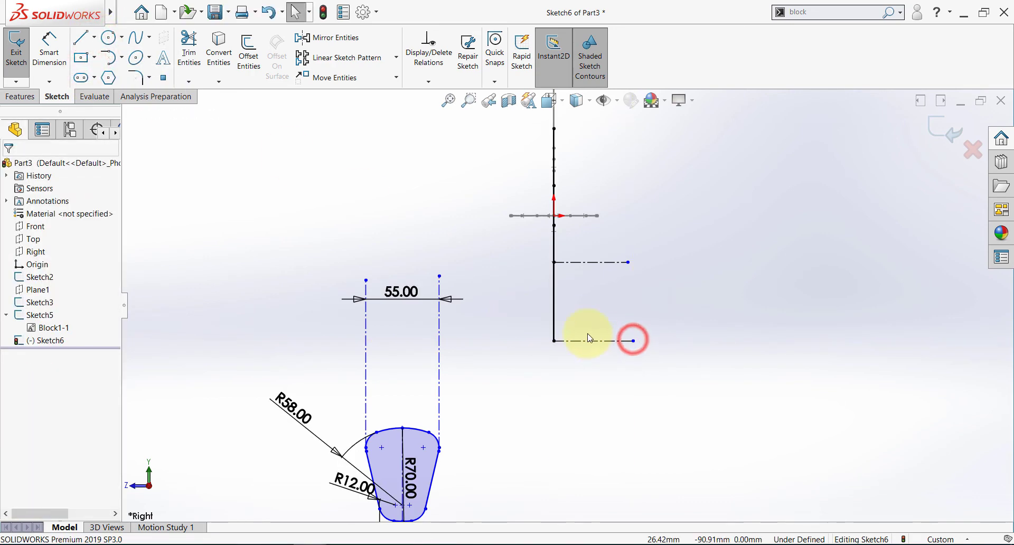
Step: Make the lines converted from the hook's outer arcs construction geometry
left_click(553, 302)
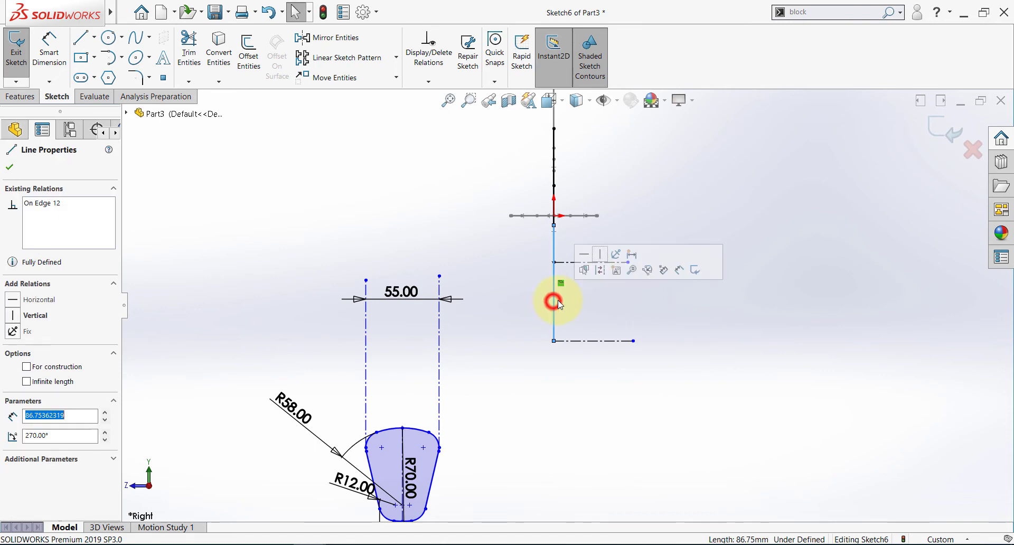
left_click(596, 269)
mouse_move(582, 305)
middle_mouse_down()
mouse_move(543, 233)
mouse_move(566, 245)
middle_mouse_up()
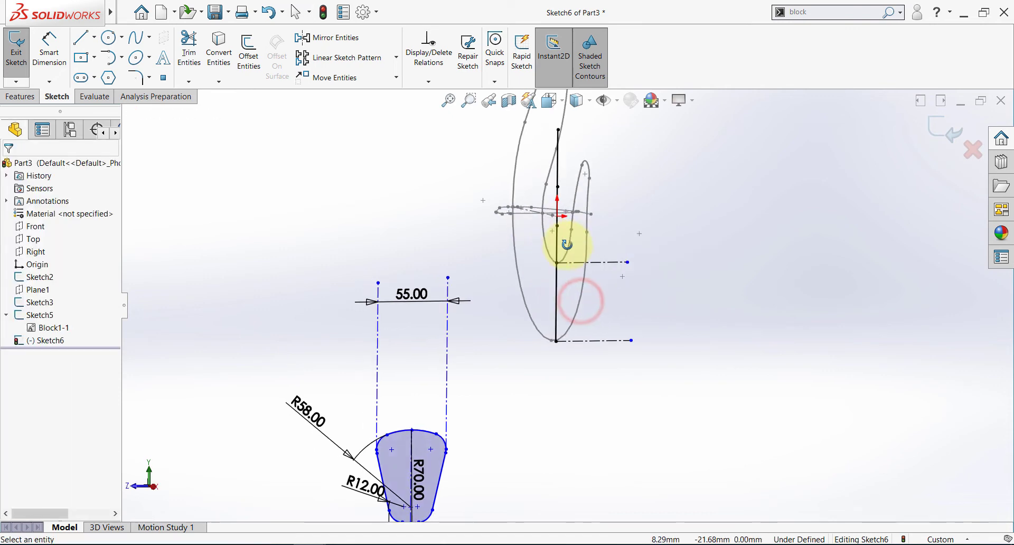
left_click(559, 290)
left_click(602, 259)
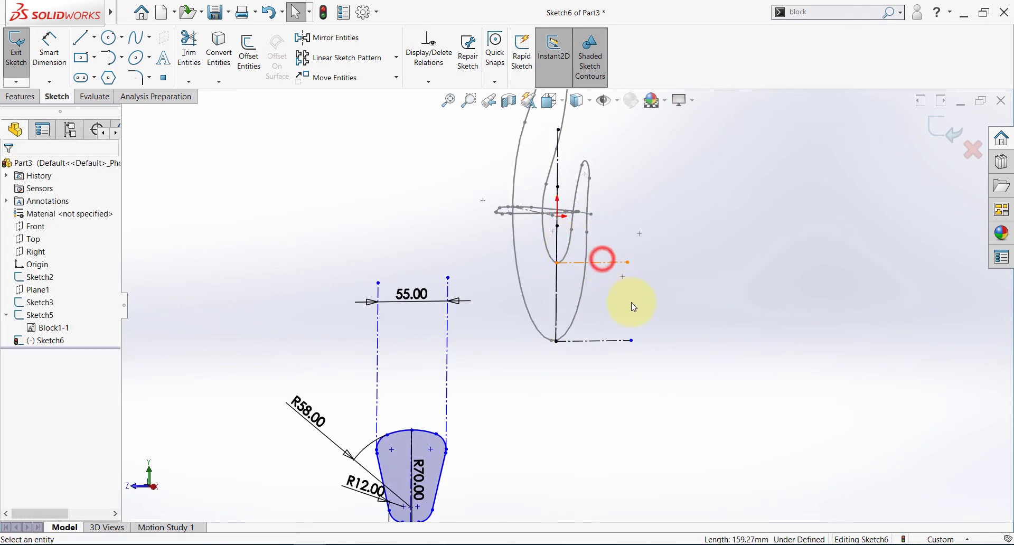
Step: Return to the Right view and move the whole profile from its bottom midpoint onto the lower end of the outer construction line
middle_click_drag(634, 335, 618, 317)
key("space")
left_click(425, 306)
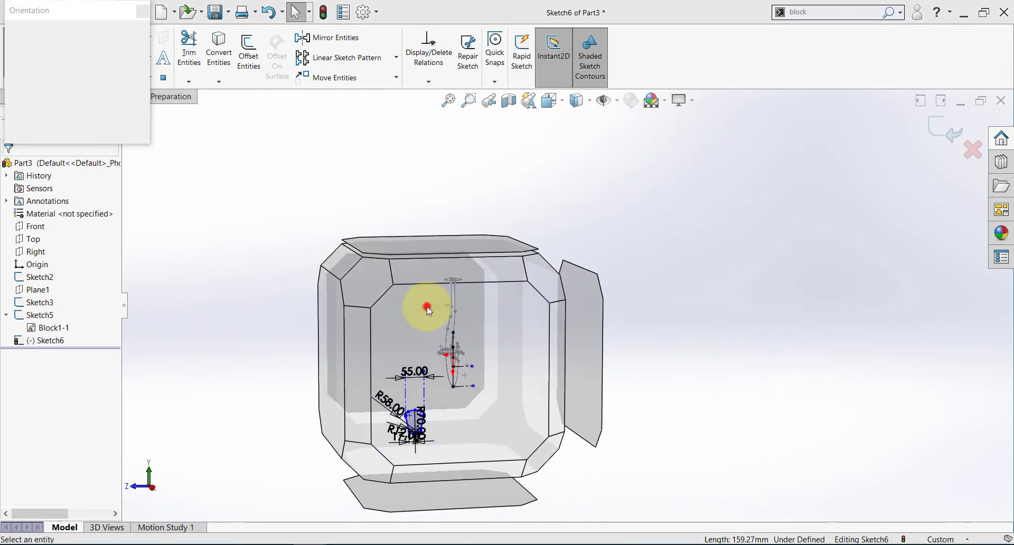
left_click(349, 79)
mouse_move(585, 249)
left_mouse_down()
mouse_move(498, 442)
mouse_move(425, 517)
left_mouse_up()
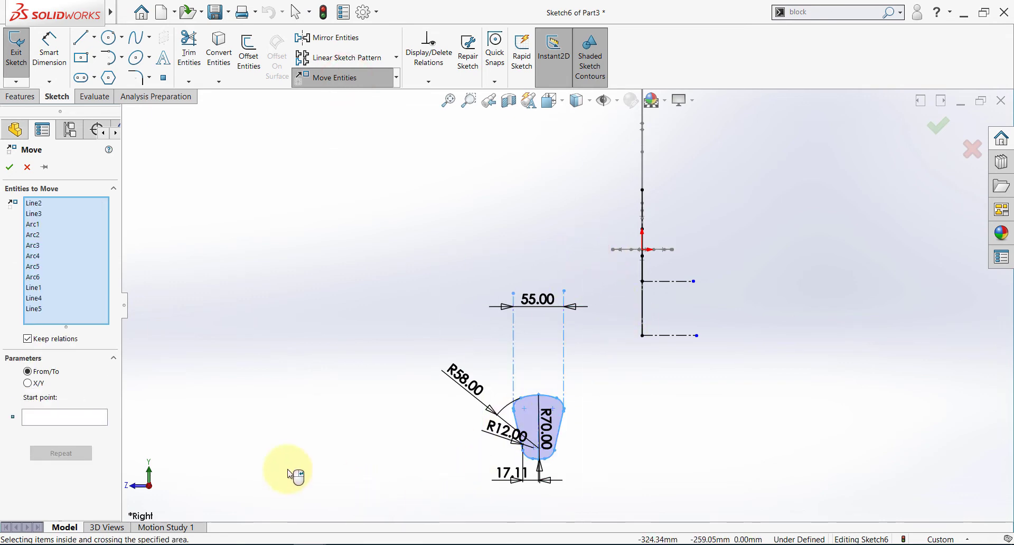
left_click(38, 420)
scroll(528, 454, "down", 5)
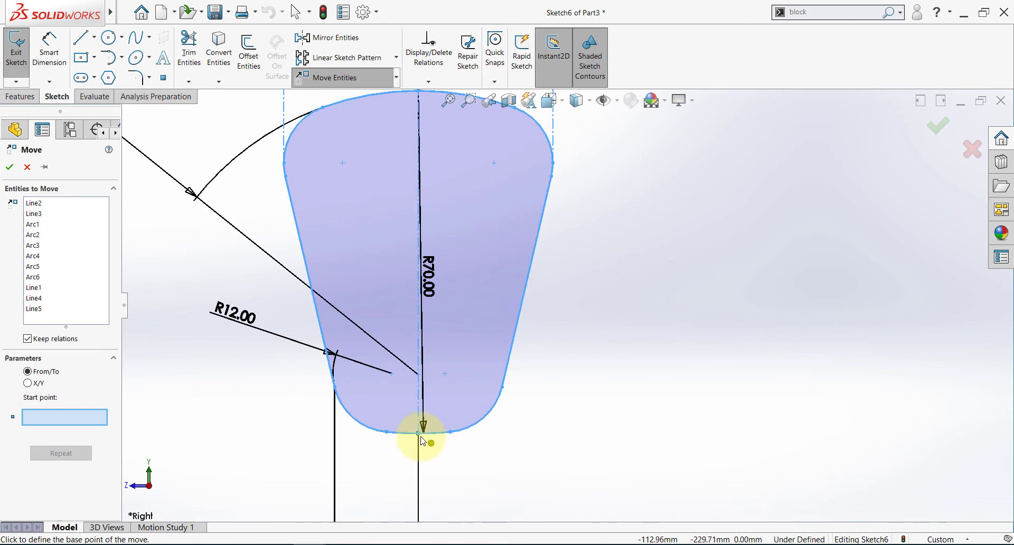
left_click(420, 437)
scroll(539, 362, "up", 3)
scroll(606, 220, "down", 4)
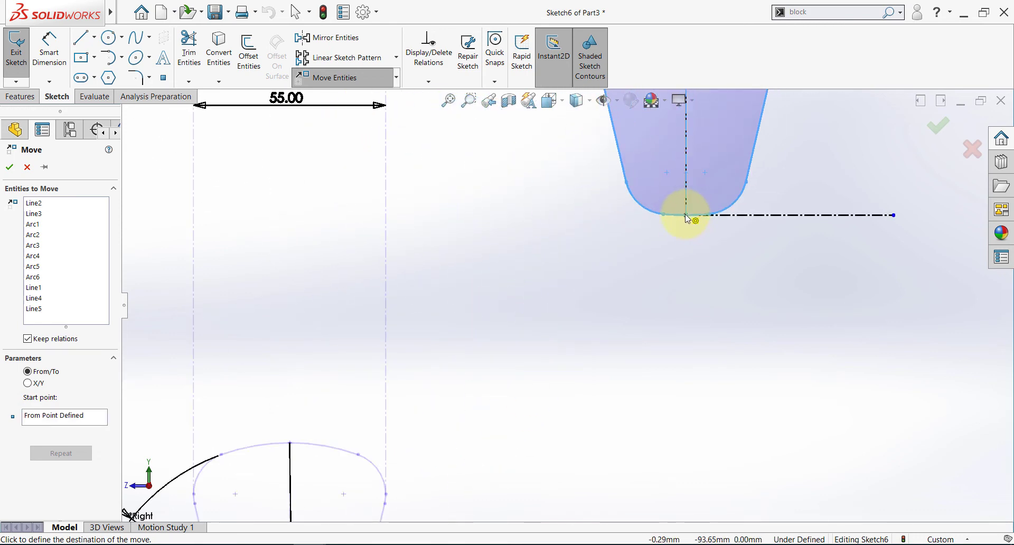
left_click(686, 214)
scroll(660, 288, "up", 6)
scroll(608, 177, "down", 3)
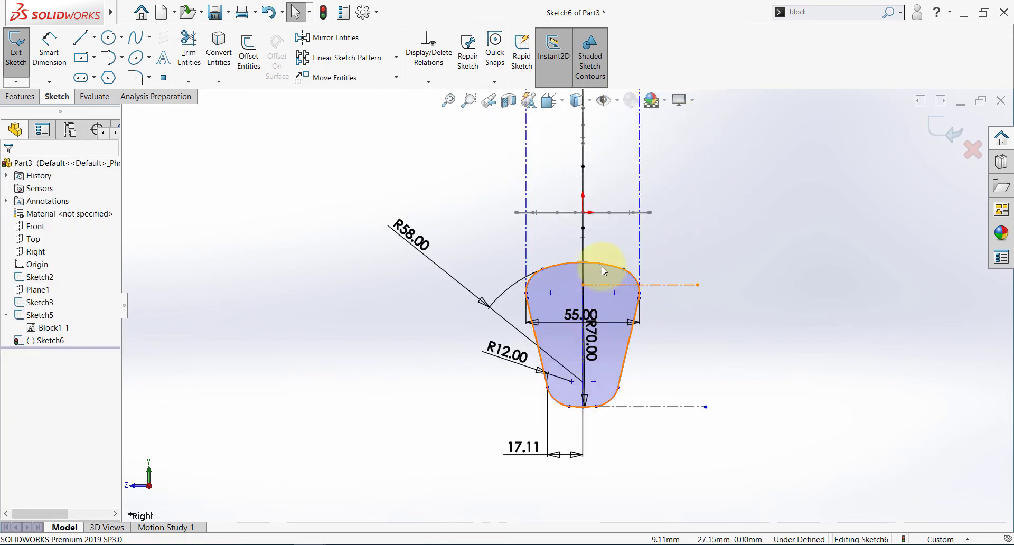
Step: Make the profile's top arc tangent to the upper horizontal centerline and exit the sketch
left_click(600, 263)
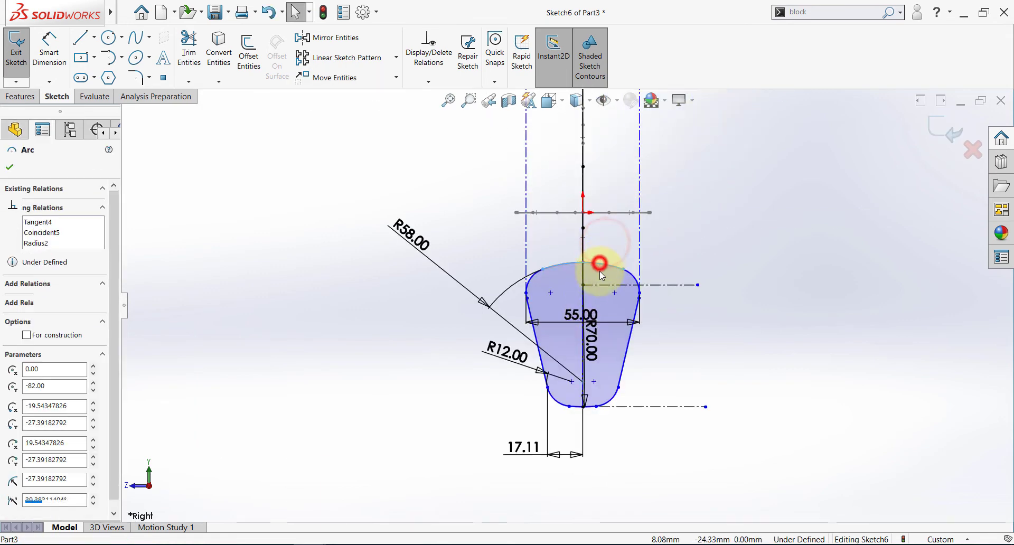
left_click(602, 285, "ctrl")
left_click(636, 244)
scroll(569, 304, "up", 3)
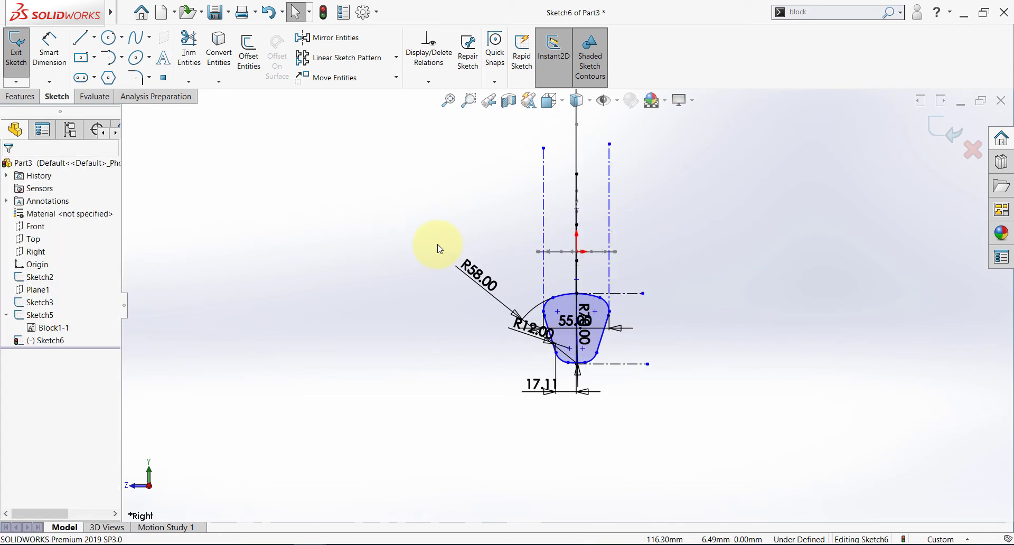
mouse_move(426, 244)
middle_mouse_down()
mouse_move(483, 278)
mouse_move(595, 287)
middle_mouse_up()
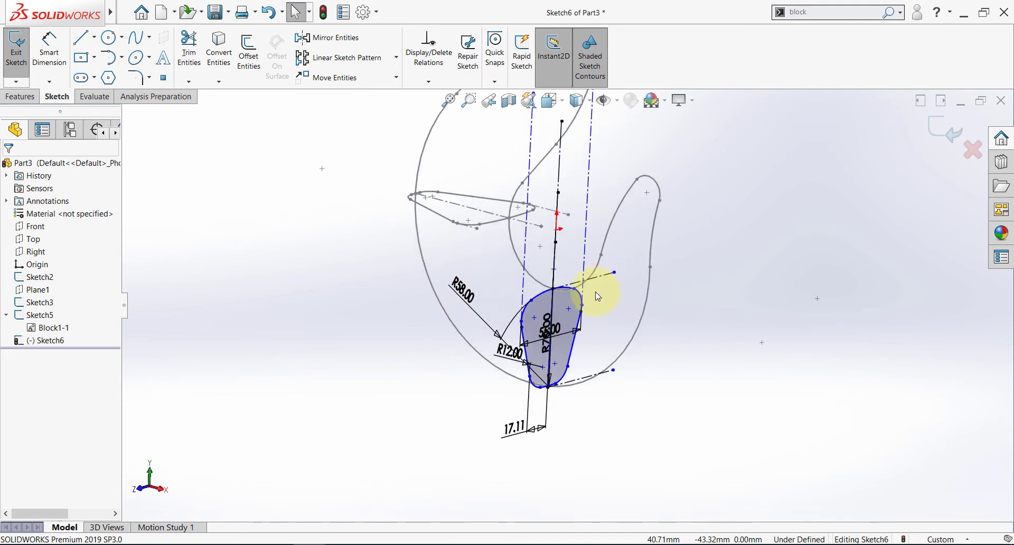
scroll(553, 287, "down", 3)
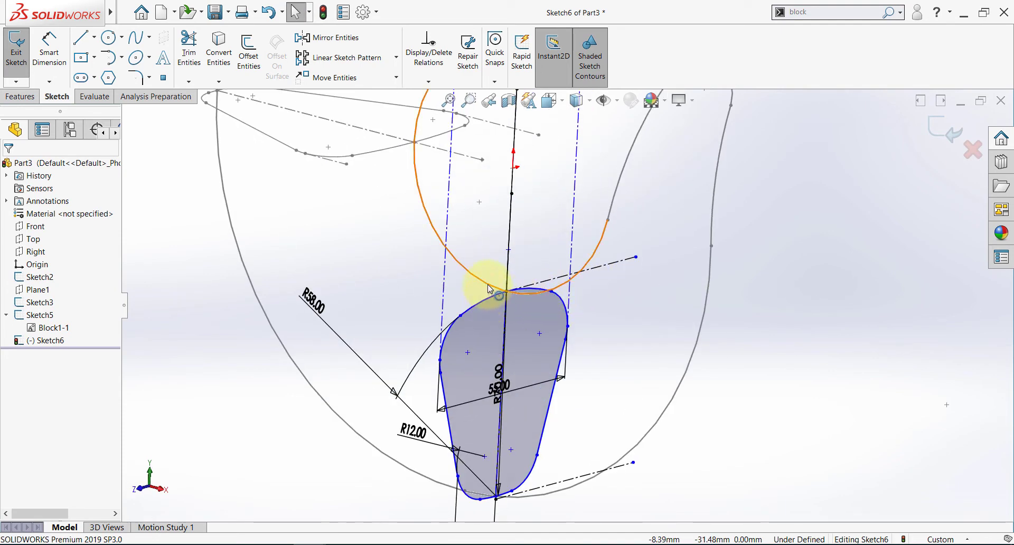
scroll(488, 289, "up", 2)
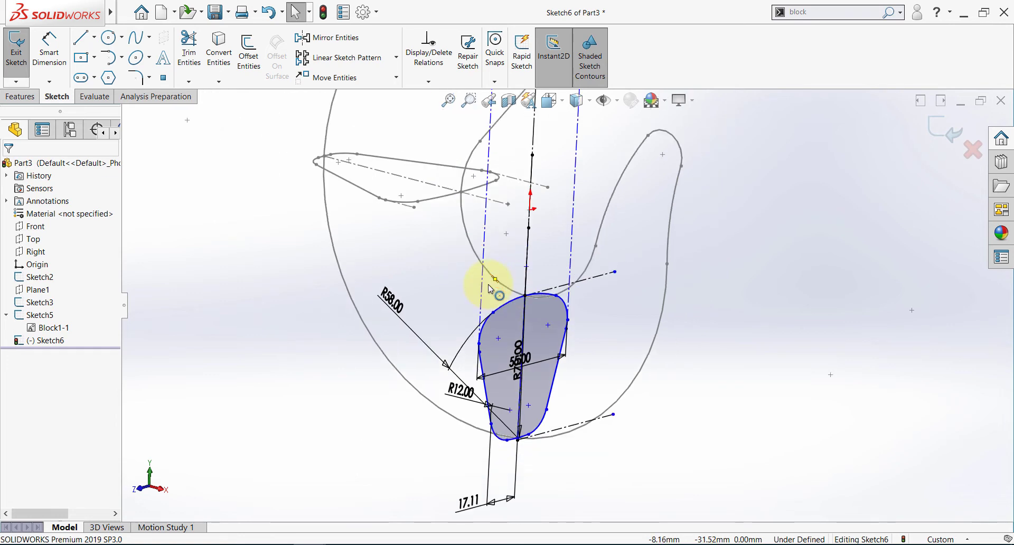
left_click(938, 130)
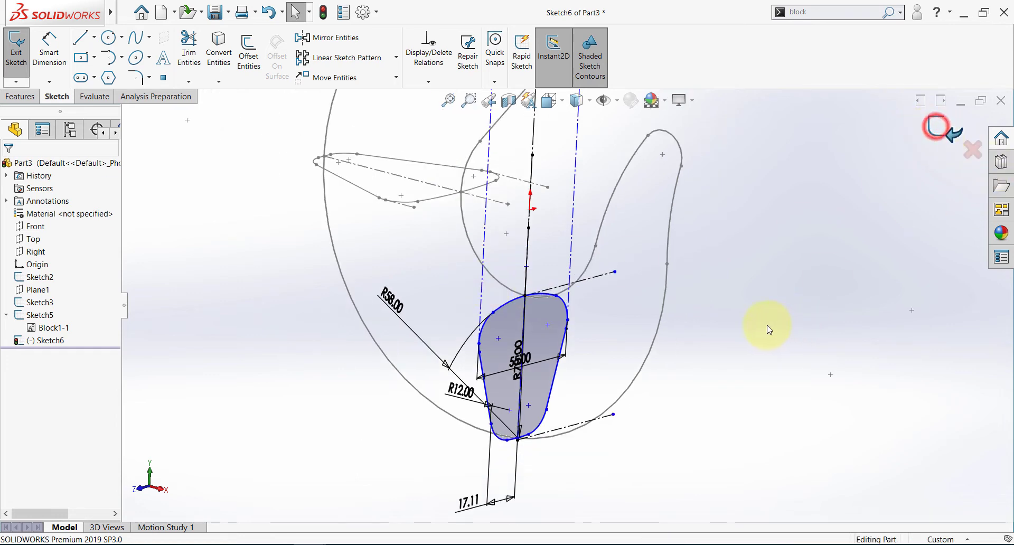
Step: Edit the hook outline sketch and draw a centerline joining the two ends of the R10 tip arc
left_click(25, 277)
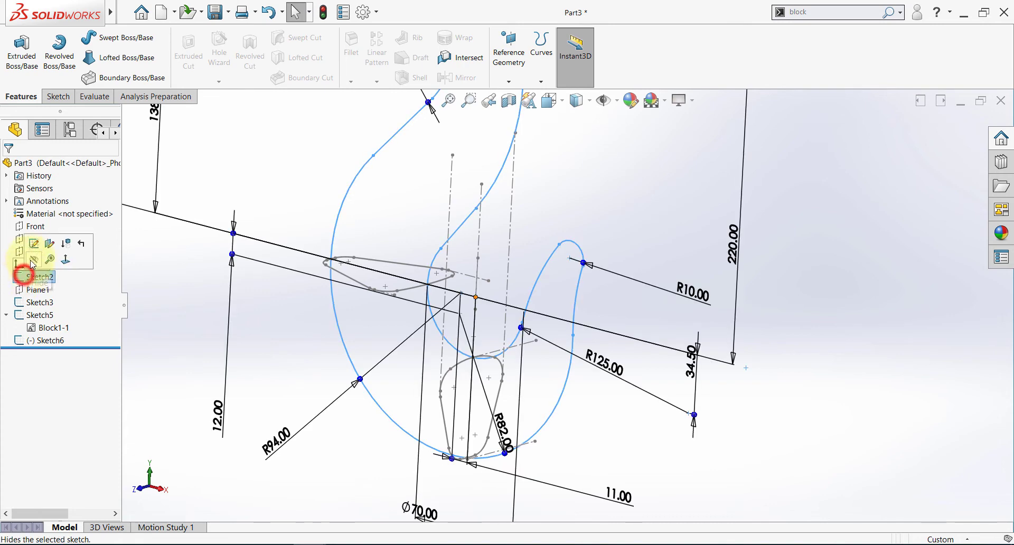
left_click(34, 242)
left_click(39, 277)
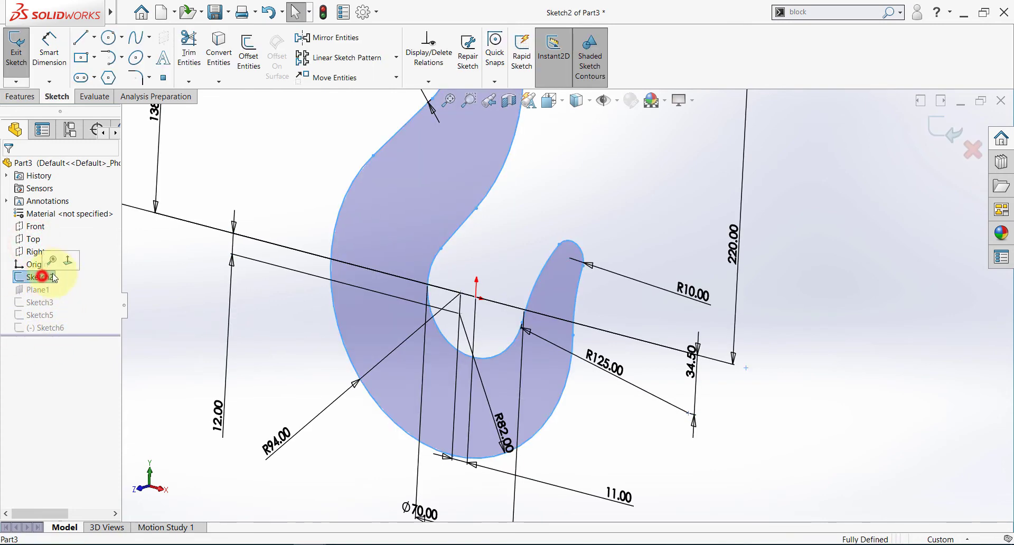
left_click(69, 262)
left_click(98, 37)
left_click(103, 65)
scroll(686, 334, "down", 4)
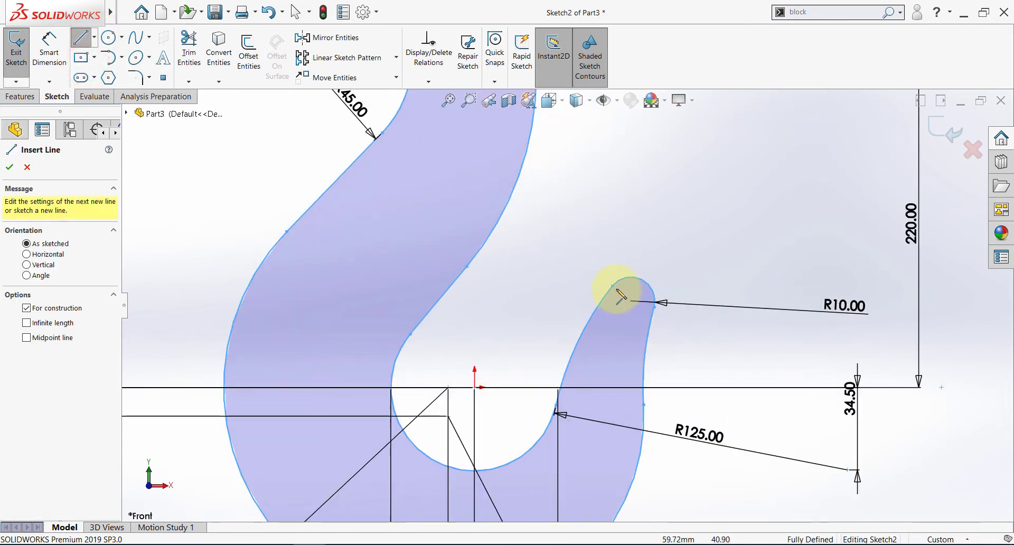
left_click(613, 287)
left_click(655, 307)
key("Escape")
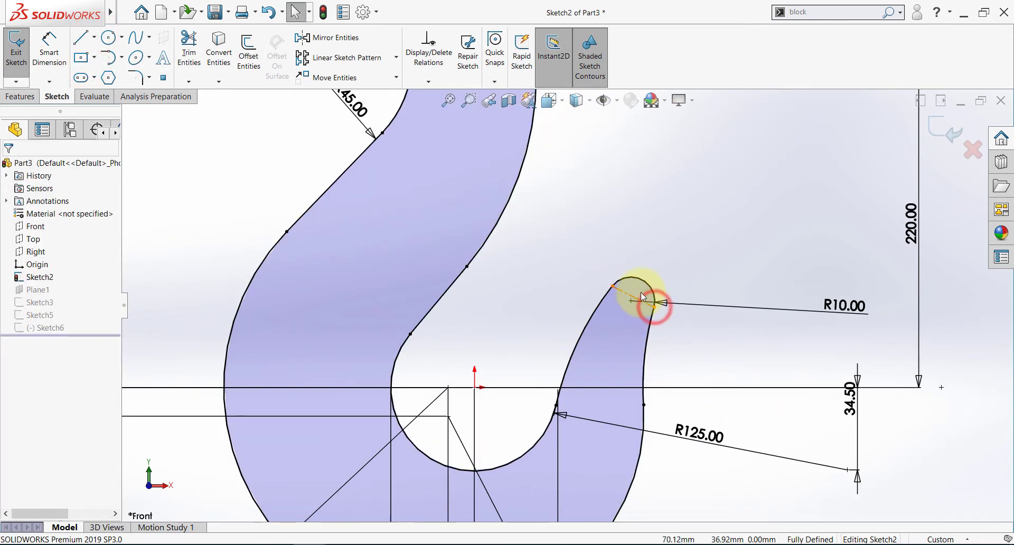
Step: Make the R10 tip arc and the shank's top line construction geometry, and exit the hook outline sketch
left_click(643, 284)
left_click(686, 252)
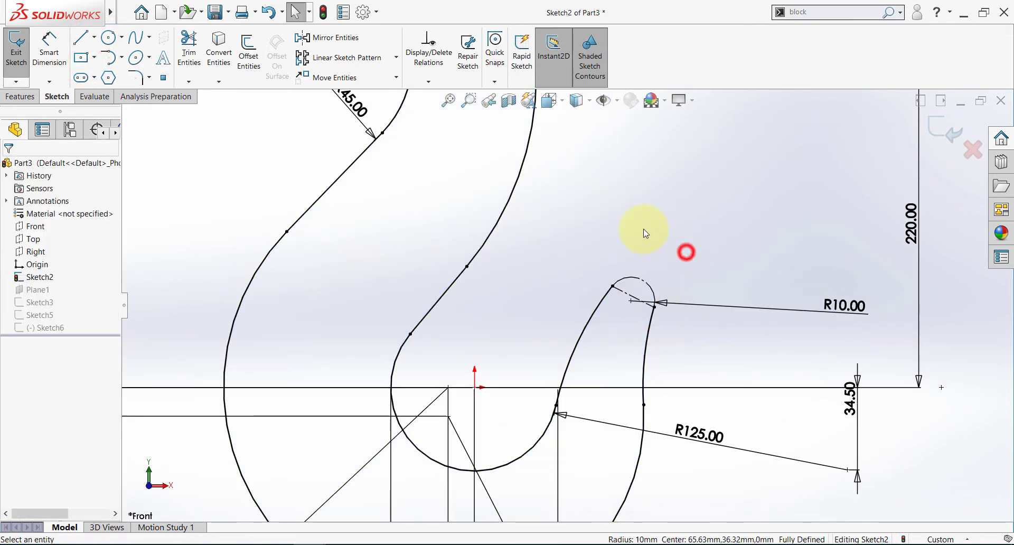
left_click(644, 229)
scroll(670, 268, "up", 4)
scroll(569, 202, "down", 1)
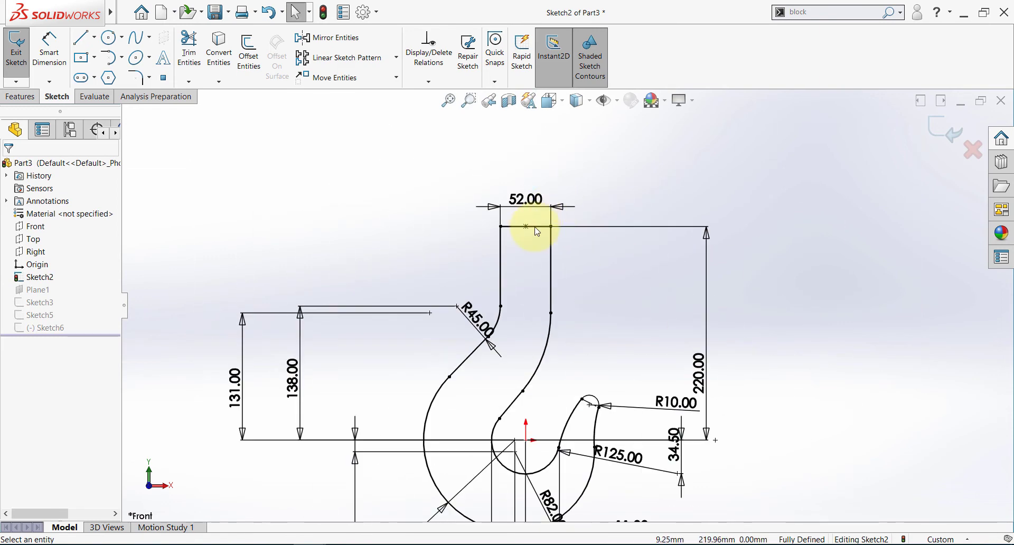
left_click(536, 228)
left_click(584, 197)
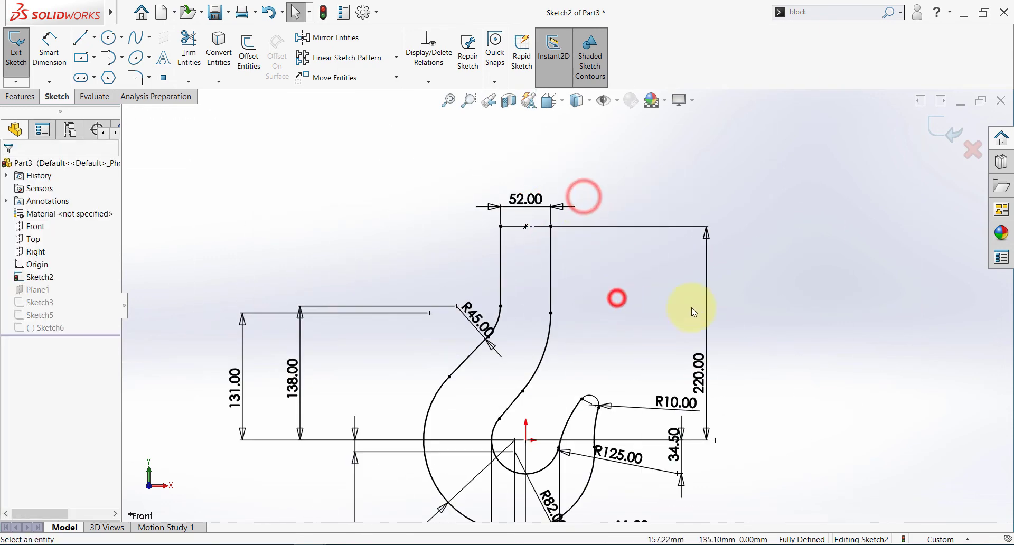
left_click(943, 129)
Step: Create a reference plane offset 20 mm from the Front plane
middle_click_drag(623, 334, 579, 372)
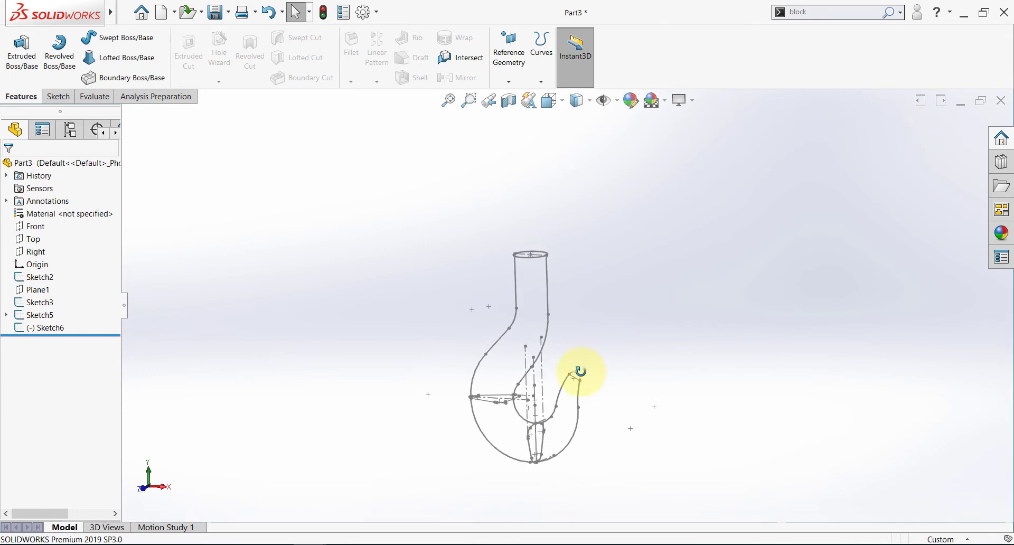
scroll(580, 380, "down", 3)
scroll(581, 378, "down", 4)
scroll(546, 342, "up", 5)
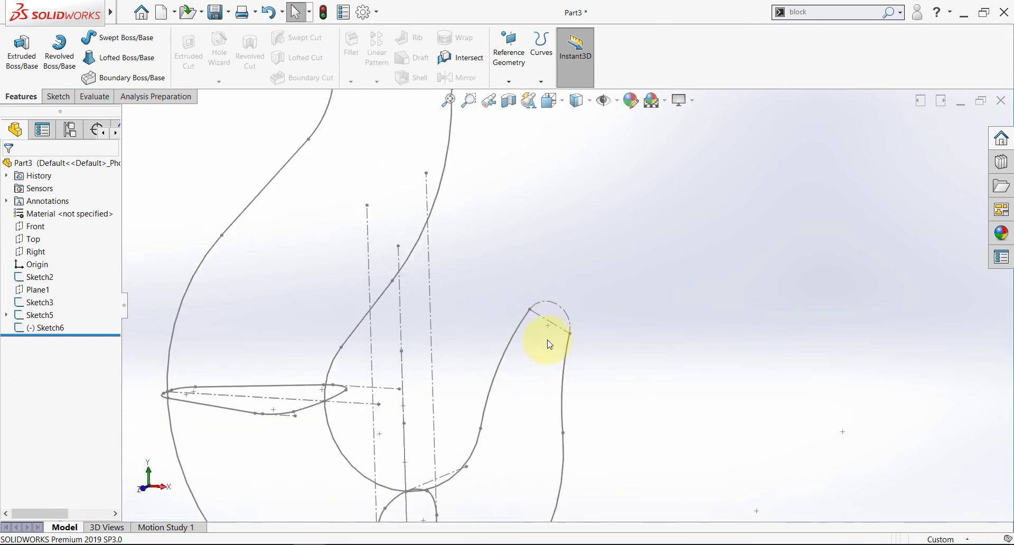
left_click(41, 230)
left_click(508, 81)
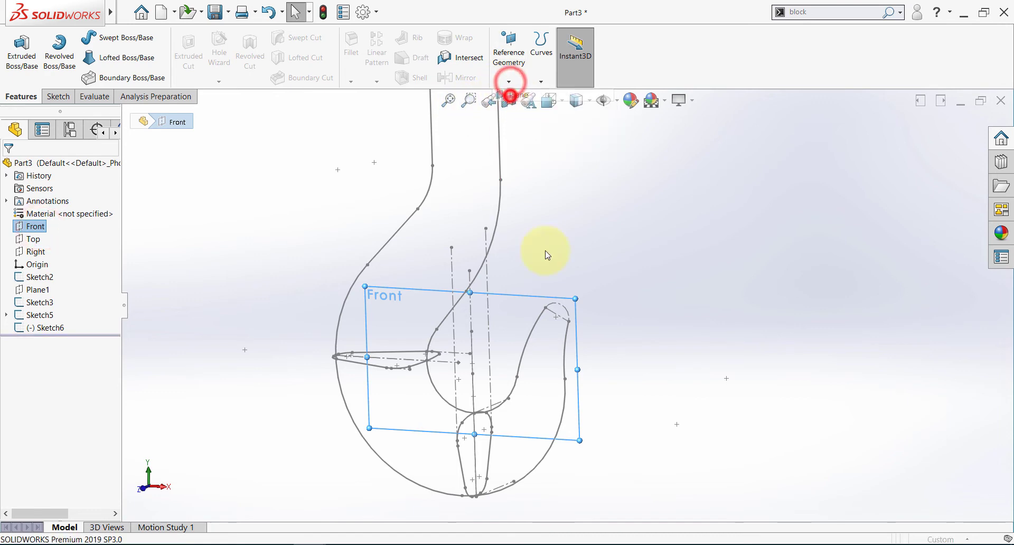
left_click(59, 336)
type("20")
key("Return")
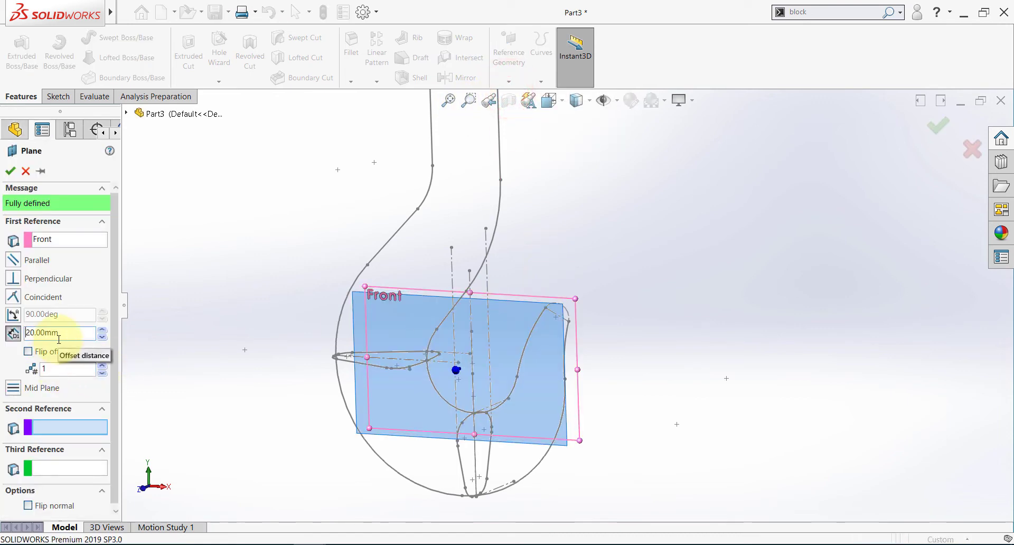
left_click(11, 170)
left_click(172, 174)
left_click(532, 291)
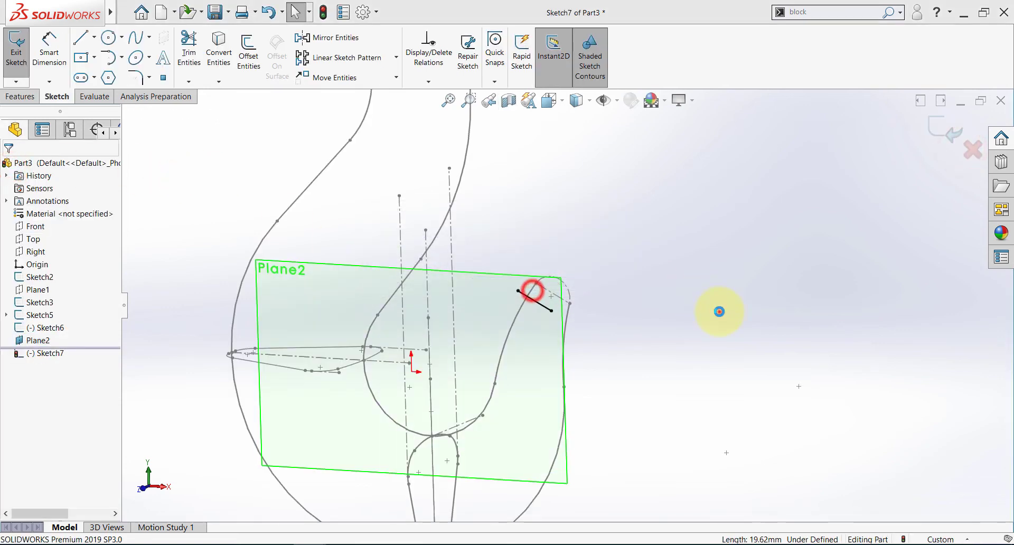
left_click(719, 312)
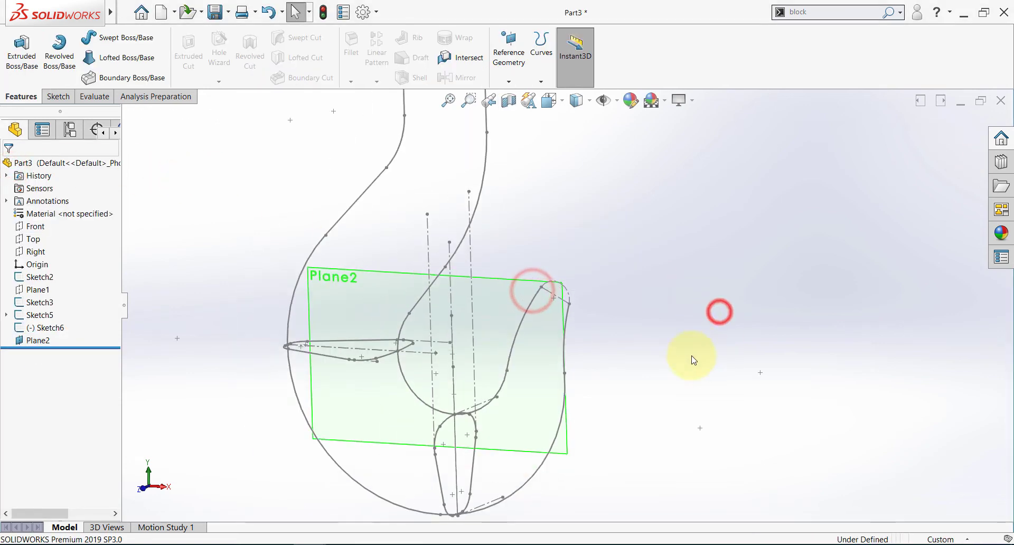
Step: On the offset plane, sketch a converted copy of the hook tip's centerline, make it construction geometry and exit the sketch
left_click(497, 303)
left_click(544, 271)
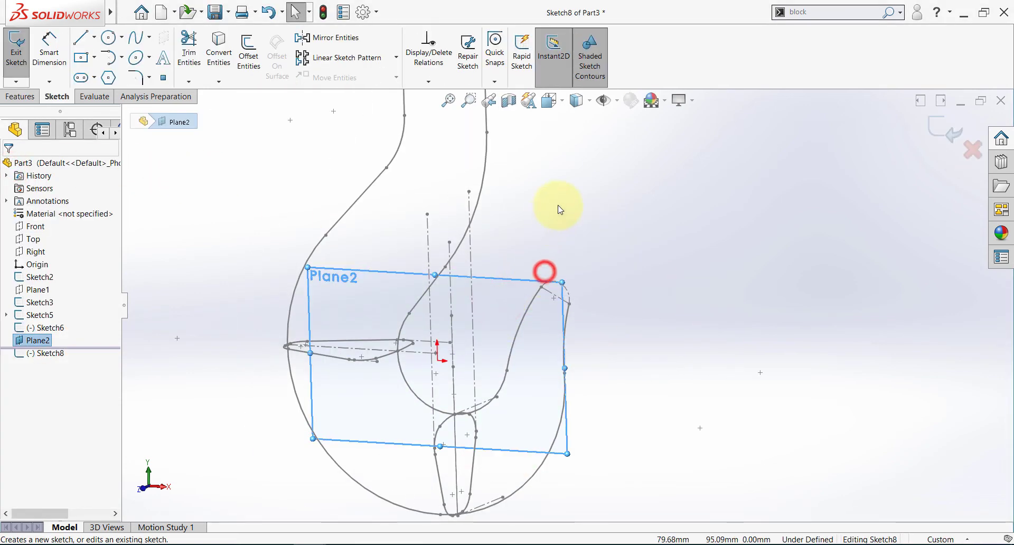
left_click(226, 52)
left_click(551, 294)
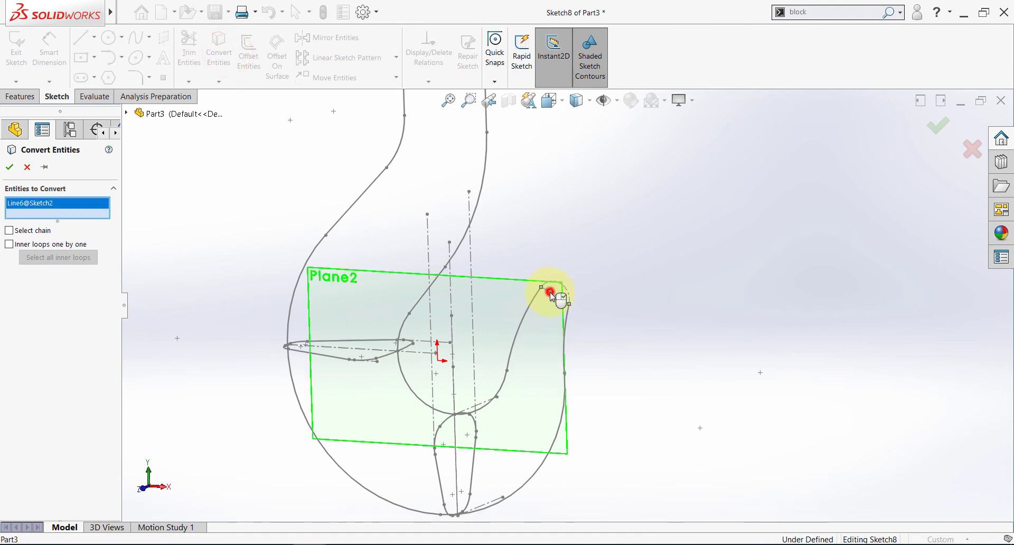
left_click(8, 168)
left_click(621, 262)
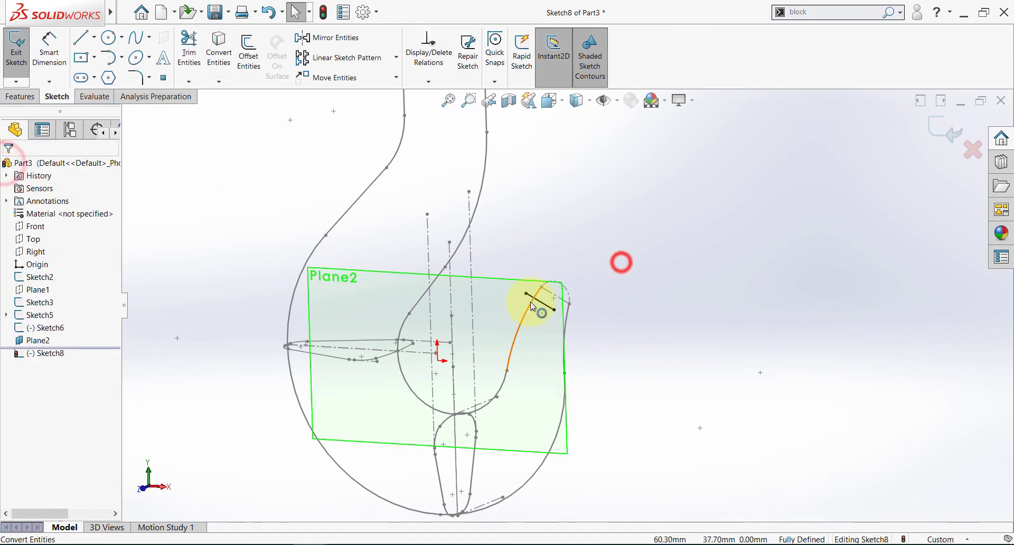
left_click(541, 303)
left_click(585, 268)
left_click(681, 353)
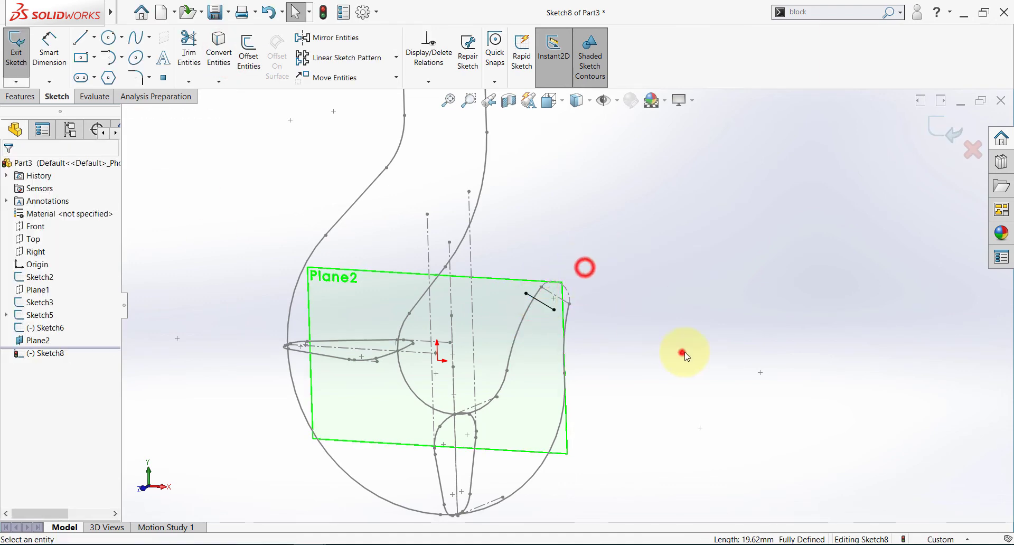
left_click(942, 122)
left_click(721, 232)
Step: Hide the offset plane and create a reference plane through the hook tip's centerline and its converted copy
left_click(480, 304)
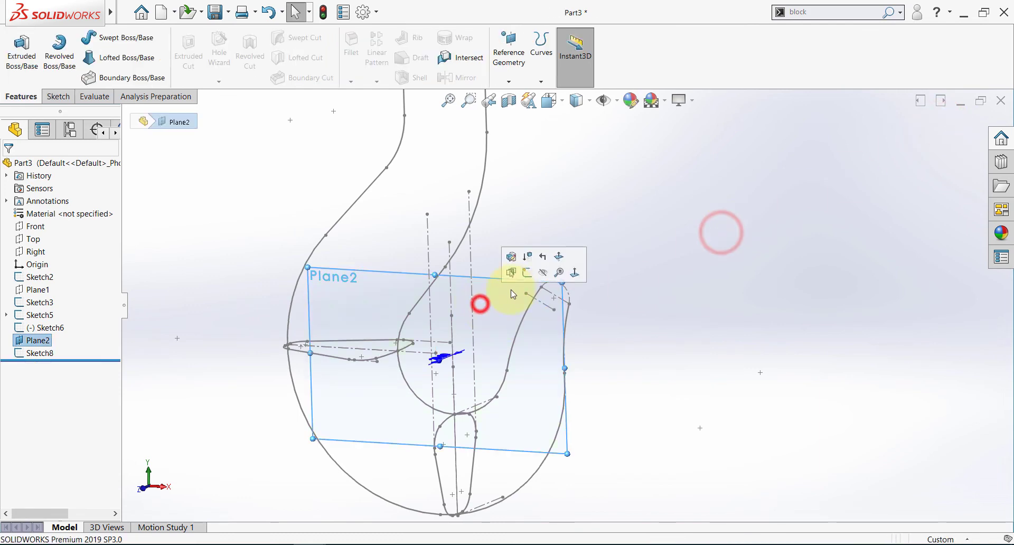
left_click(542, 274)
left_click(510, 80)
left_click(512, 95)
mouse_move(579, 230)
middle_mouse_down()
mouse_move(584, 333)
mouse_move(555, 319)
middle_mouse_up()
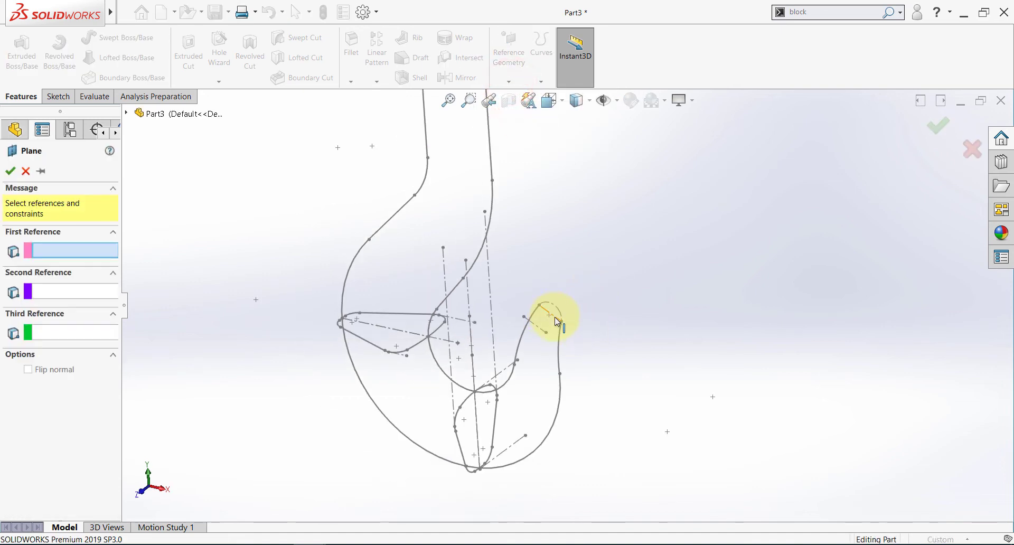
left_click(554, 317)
left_click(536, 327)
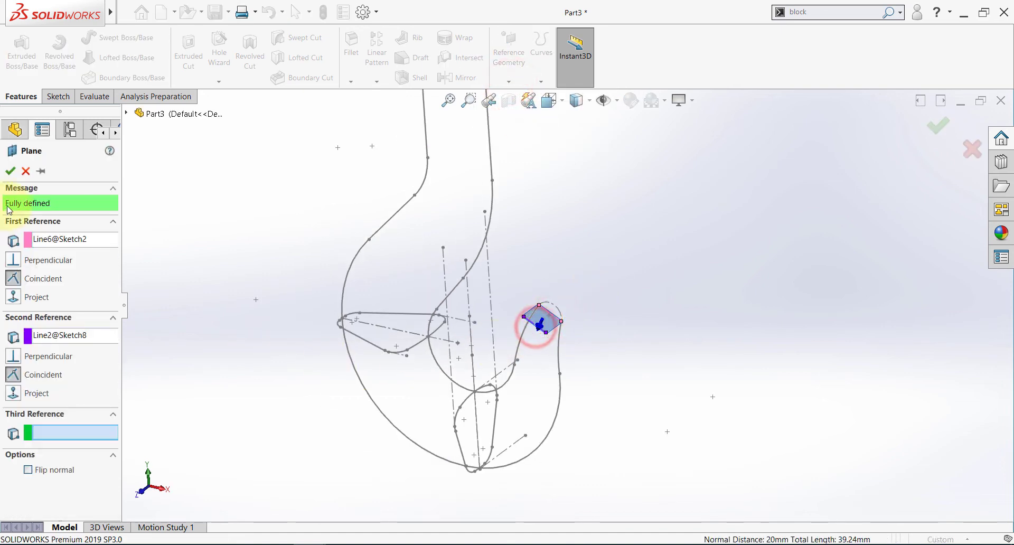
left_click(8, 172)
left_click(267, 391)
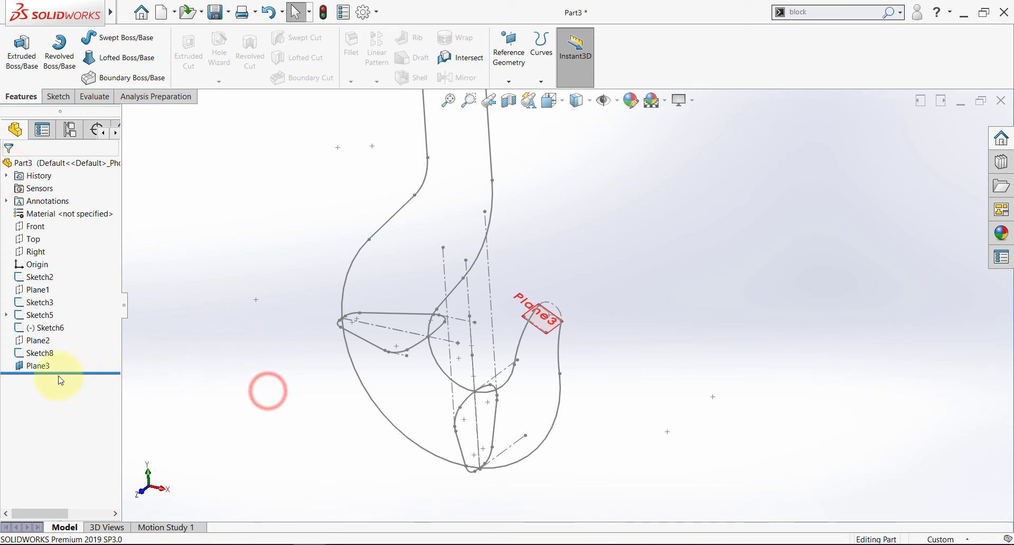
Step: On the new tip plane, sketch a circle centred on the tip centerline's midpoint and passing through its end, and exit the sketch
left_click(24, 366)
left_click(36, 352)
left_click(246, 399)
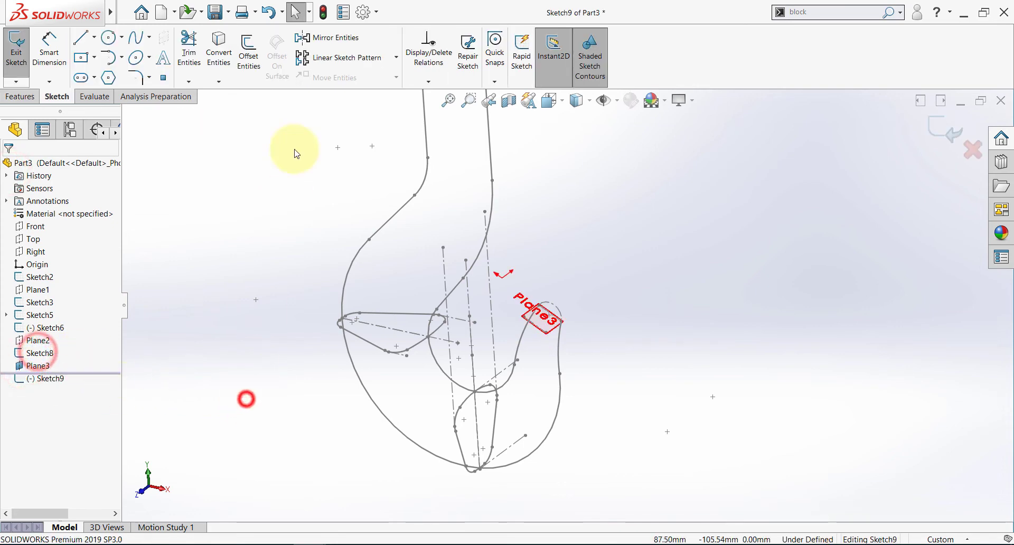
left_click(108, 38)
scroll(528, 298, "down", 5)
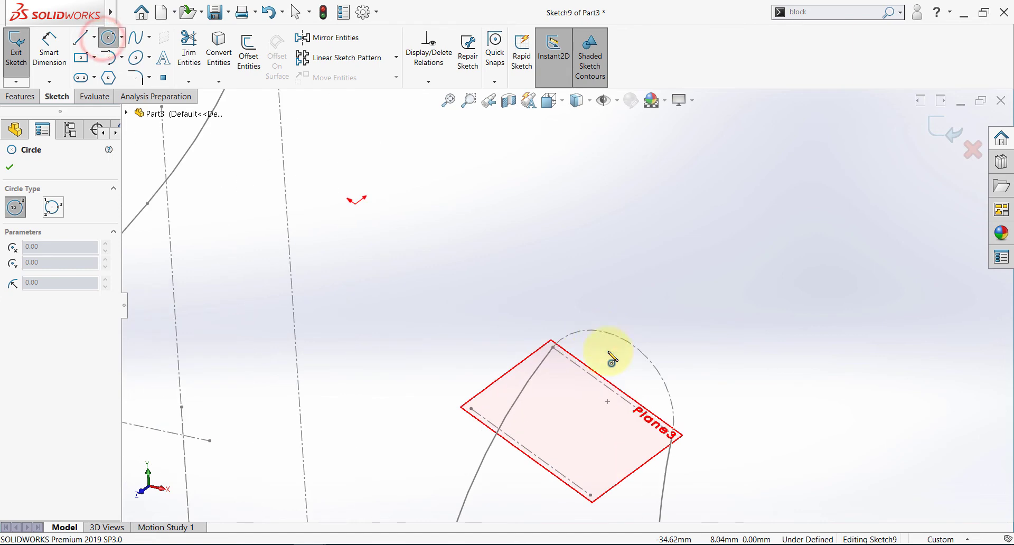
left_click(612, 390)
left_click(555, 352)
key("Escape")
scroll(555, 341, "up", 5)
middle_click_drag(569, 362, 597, 323)
left_click(945, 133)
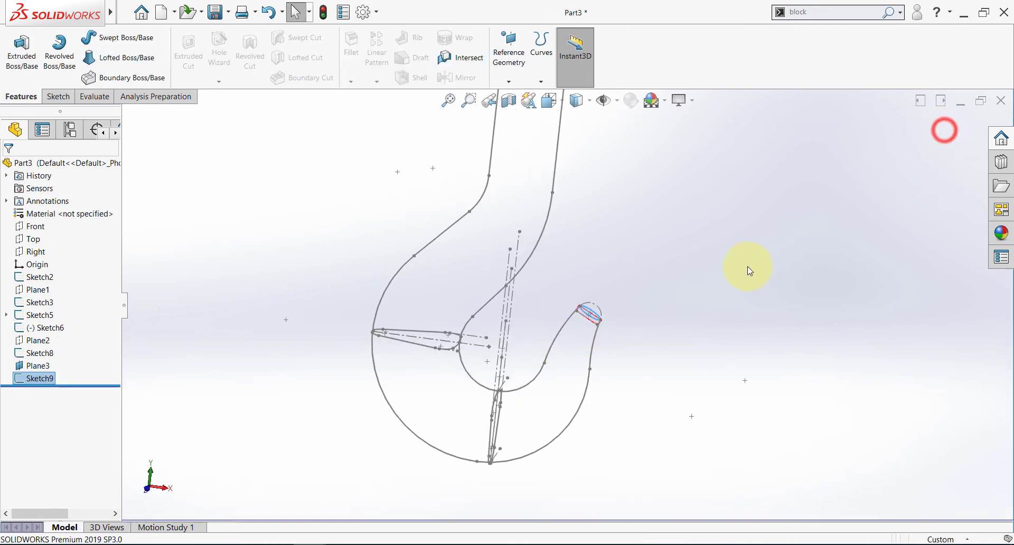
Step: Hide the hook tip's plane and start a loft using the shank's top circle and the side section as profiles
left_click(27, 365)
left_click(51, 348)
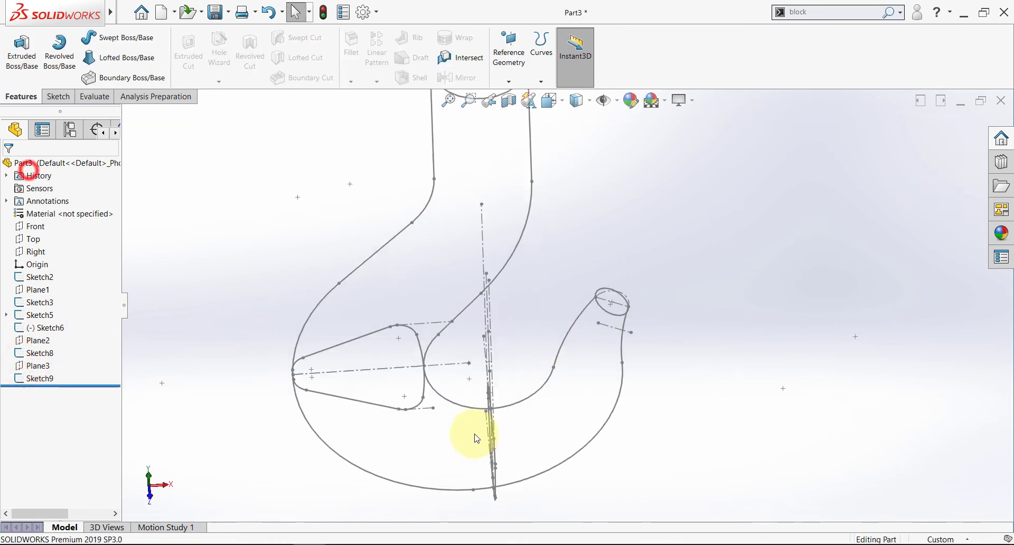
scroll(491, 425, "up", 3)
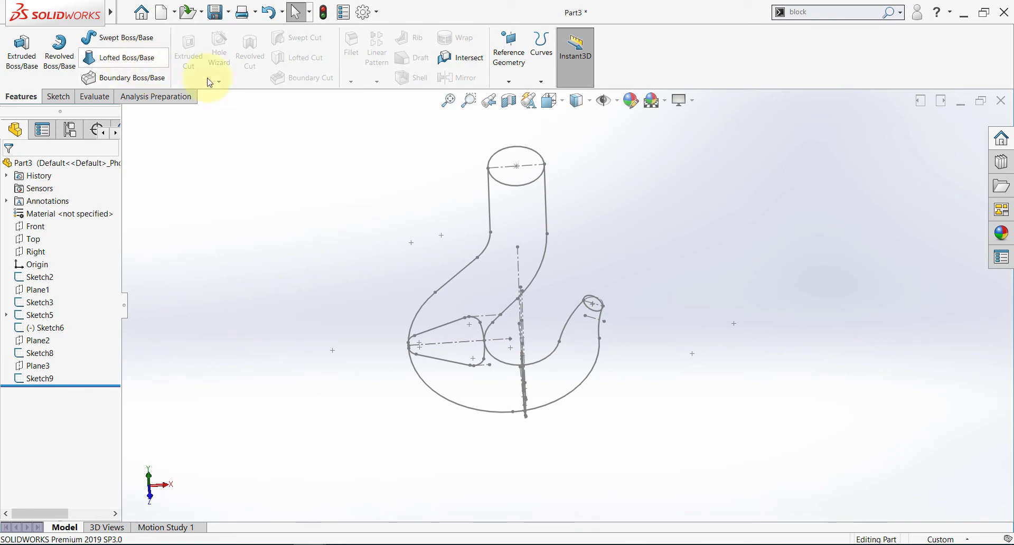
left_click(119, 60)
left_click(498, 181)
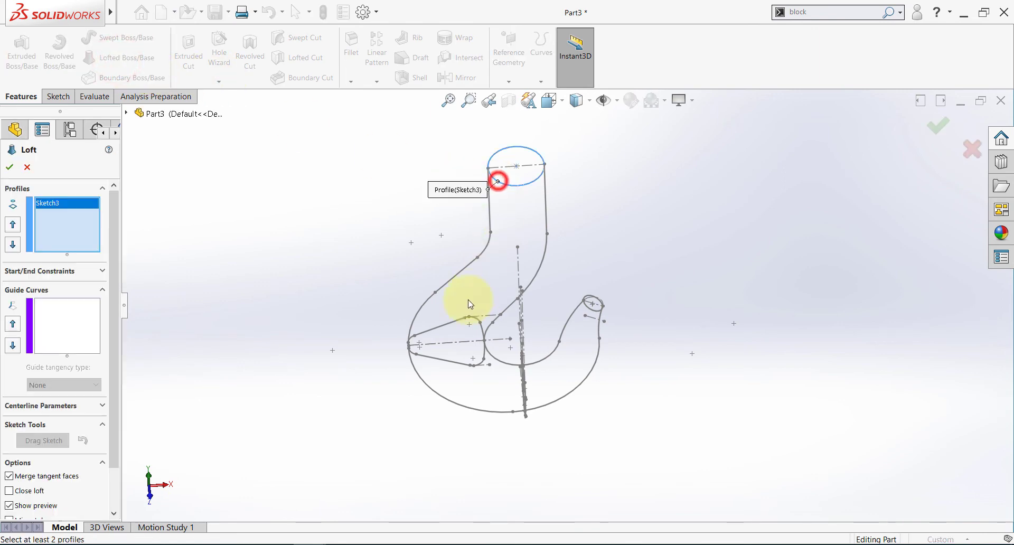
middle_click_drag(471, 294, 341, 248)
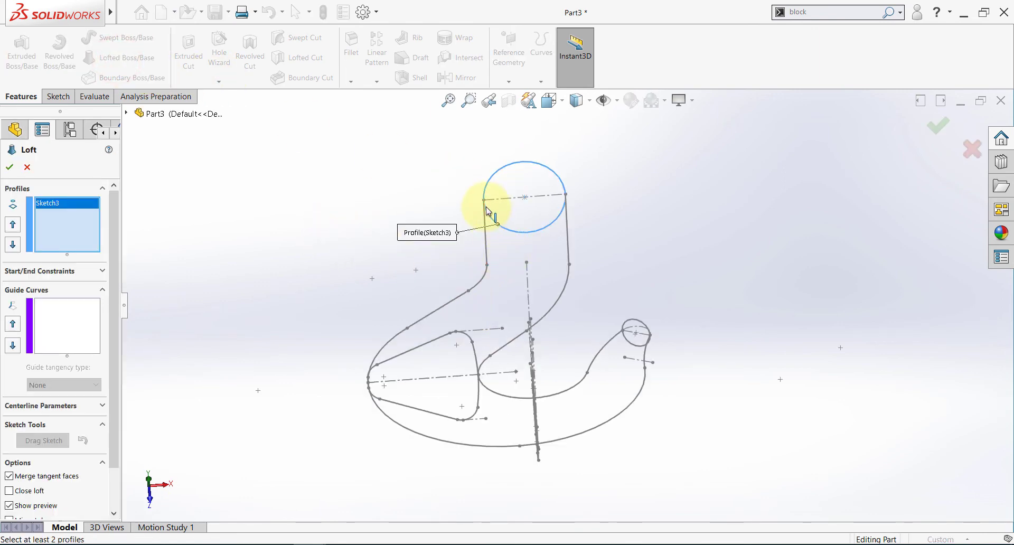
left_click(389, 401)
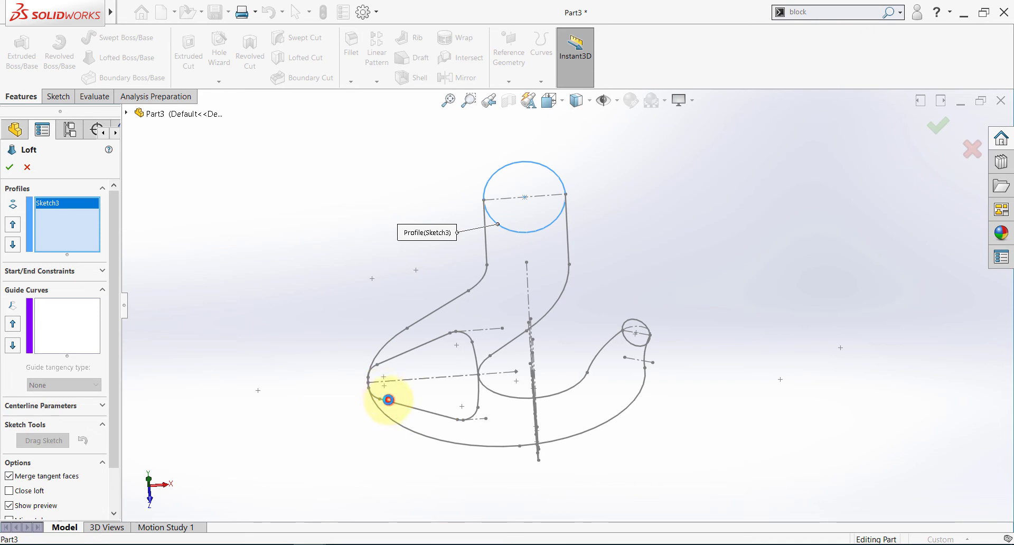
mouse_move(389, 400)
middle_mouse_down()
mouse_move(539, 380)
mouse_move(552, 429)
middle_mouse_up()
scroll(510, 504, "down", 3)
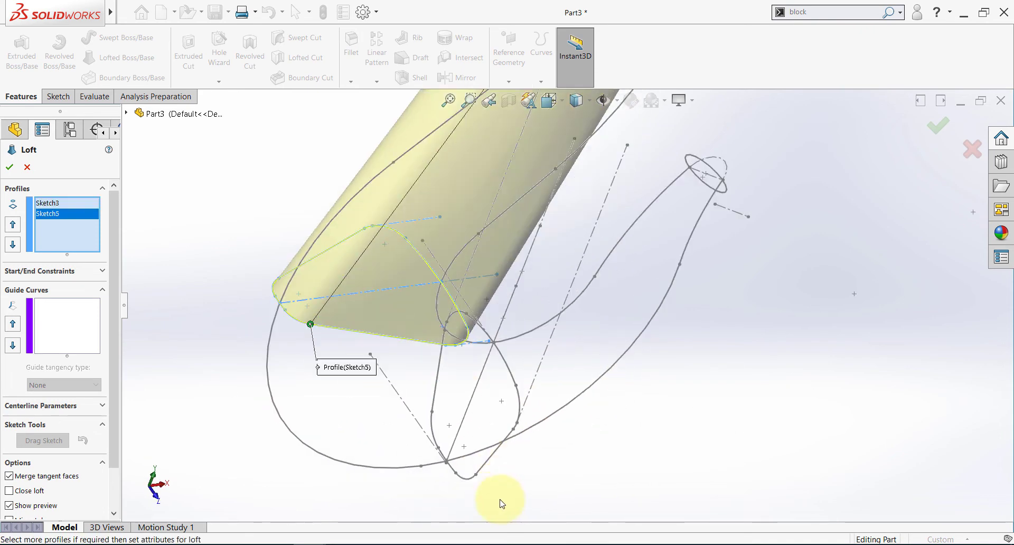
Step: Add the bottom section and tip circle as loft profiles, and shift the tip circle's connector point to line up with the others
left_click(483, 468)
middle_click_drag(697, 175, 648, 220)
left_click(741, 186)
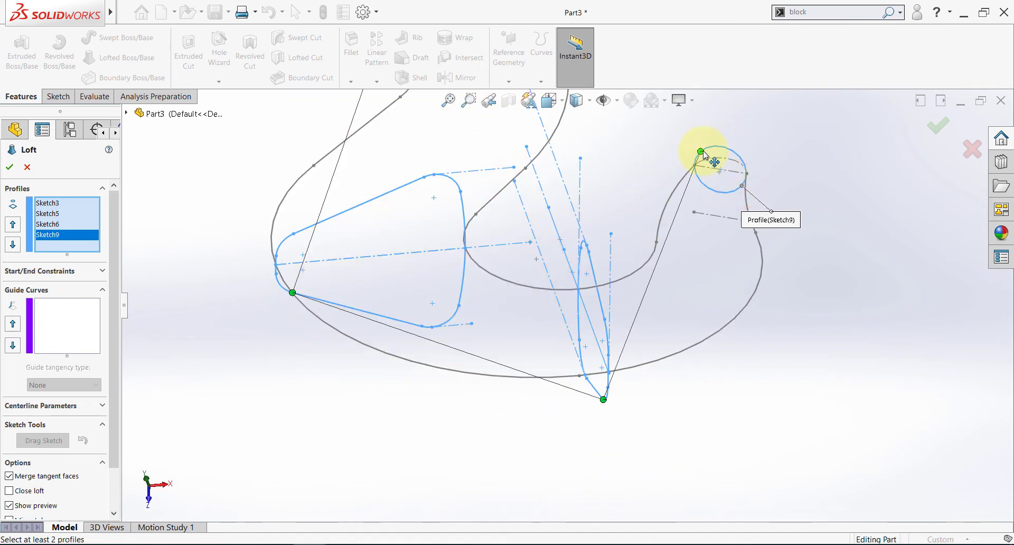
left_click_drag(702, 153, 733, 193)
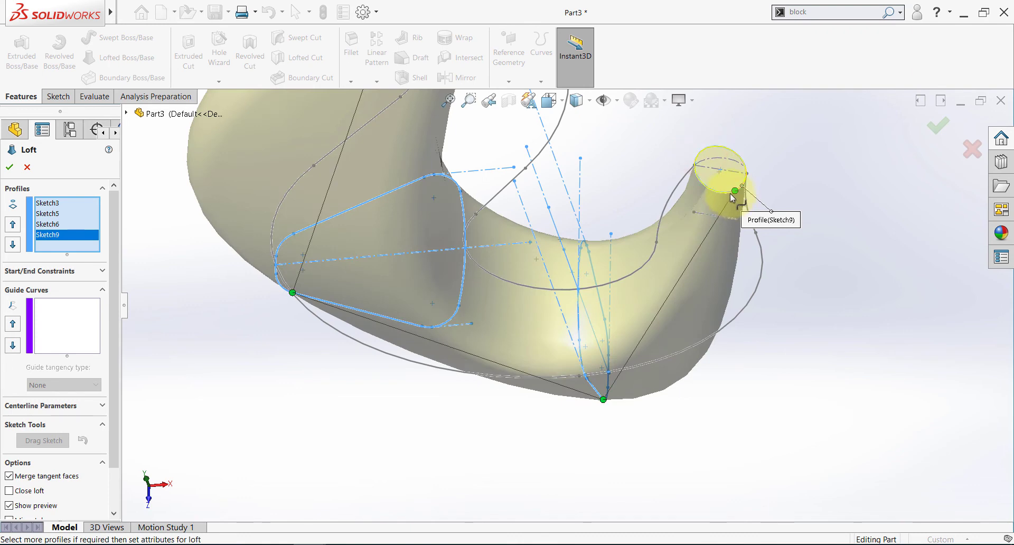
Step: Add the hook's outer and inner outline curves as guide curves and complete the loft
scroll(607, 339, "up", 5)
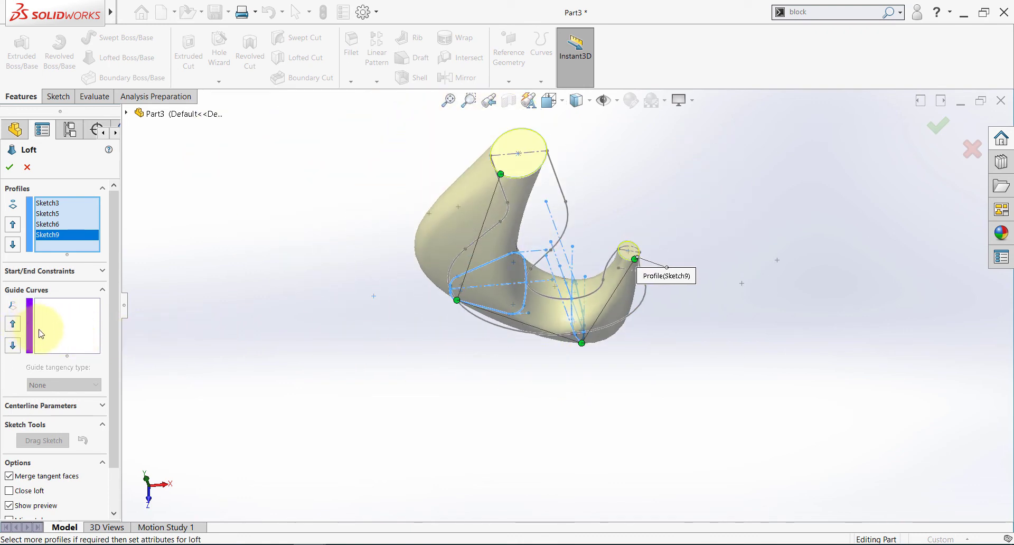
left_click(53, 325)
mouse_move(496, 333)
middle_mouse_down()
mouse_move(446, 301)
mouse_move(544, 185)
middle_mouse_up()
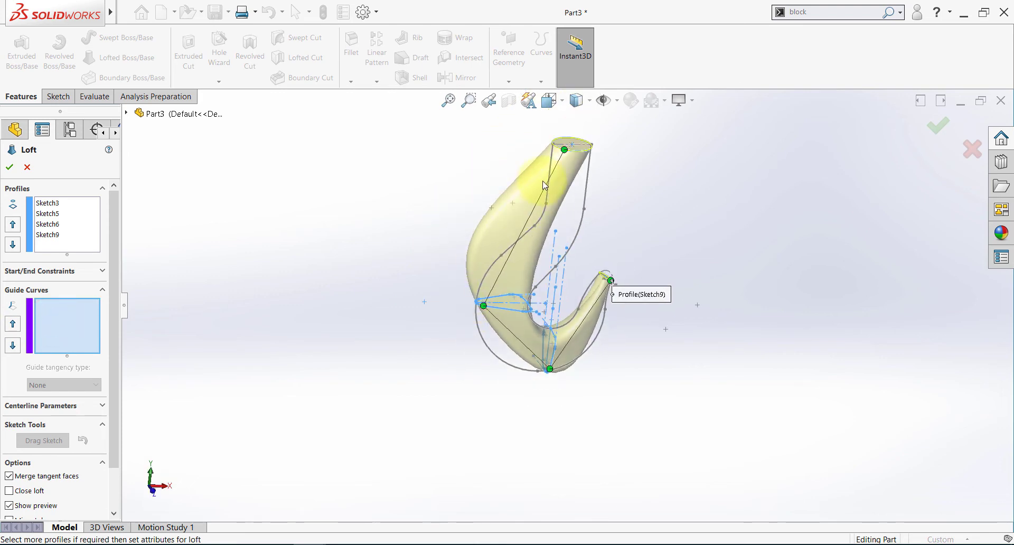
left_click(552, 171)
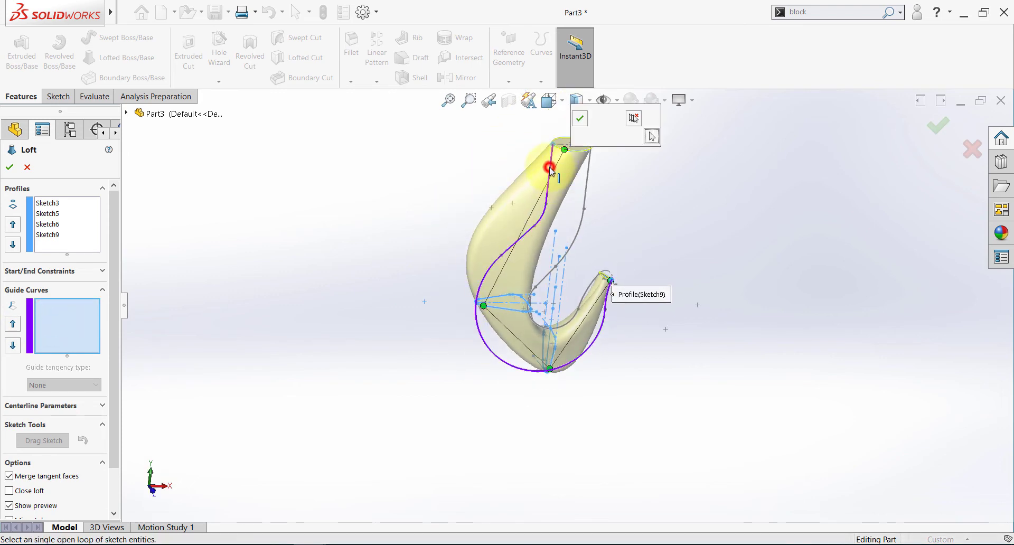
left_click(580, 120)
scroll(623, 280, "down", 3)
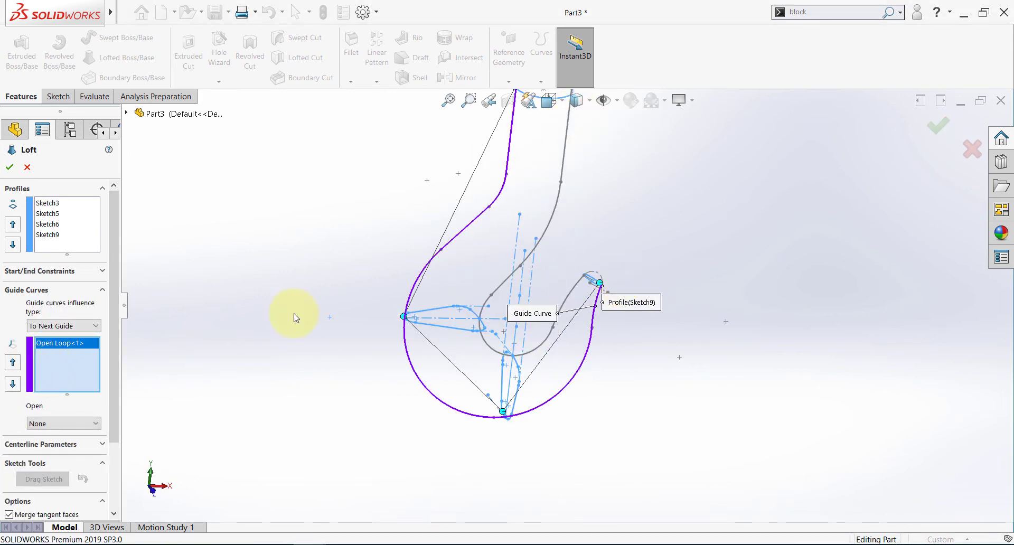
left_click(566, 148)
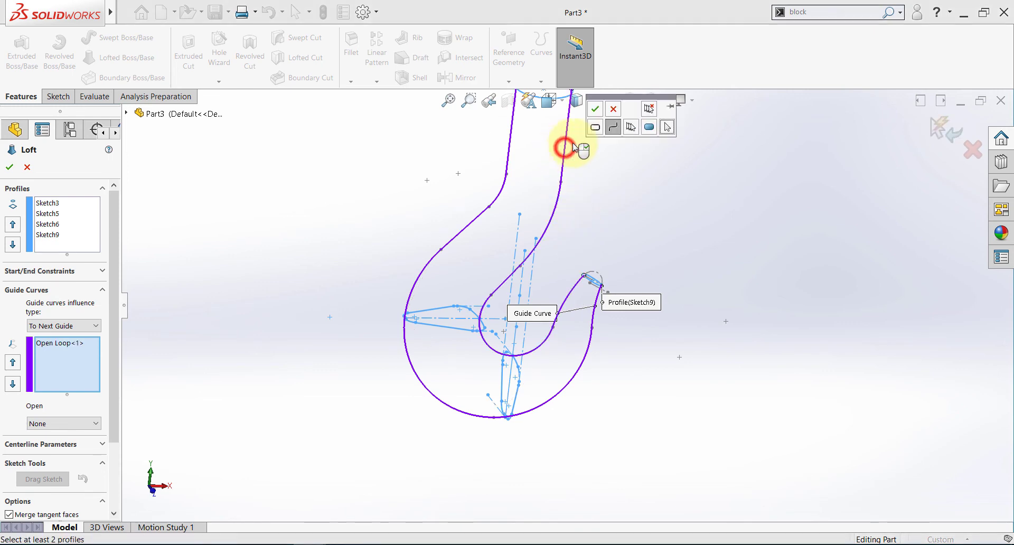
left_click(595, 109)
key("z")
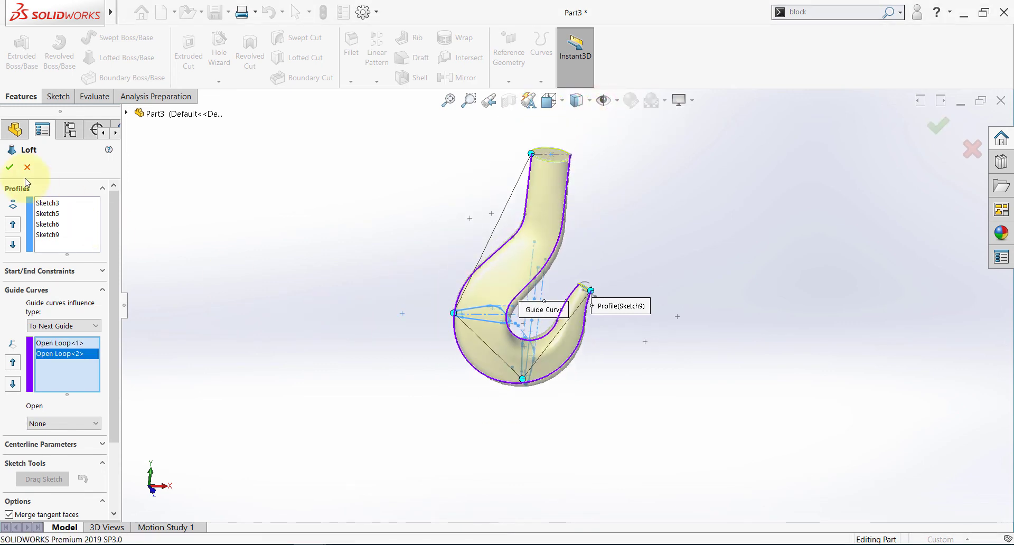
left_click(10, 166)
Step: Start a Dome feature on the flat end face of the hook tip
middle_click_drag(370, 311, 410, 314)
scroll(537, 283, "down", 5)
scroll(715, 306, "down", 4)
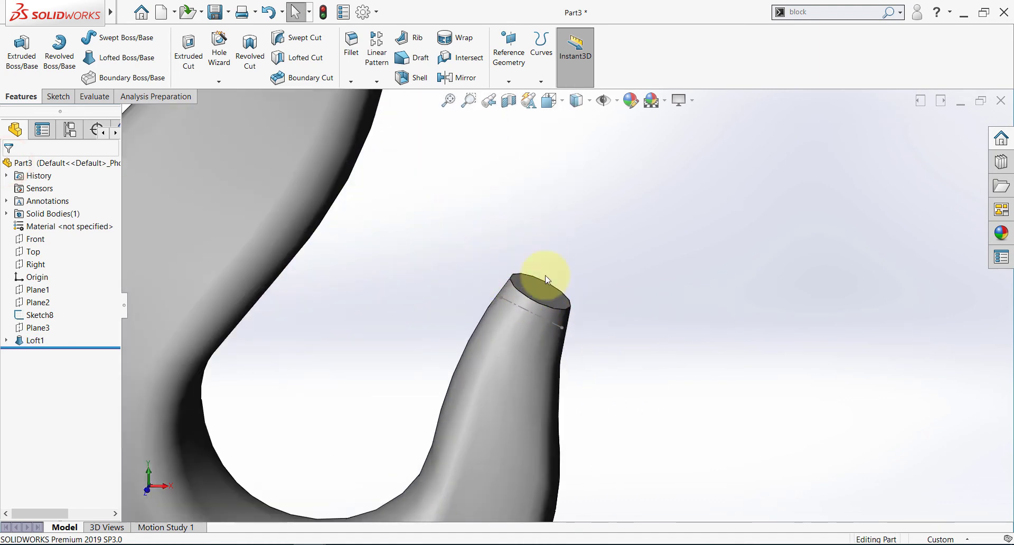
scroll(513, 278, "up", 3)
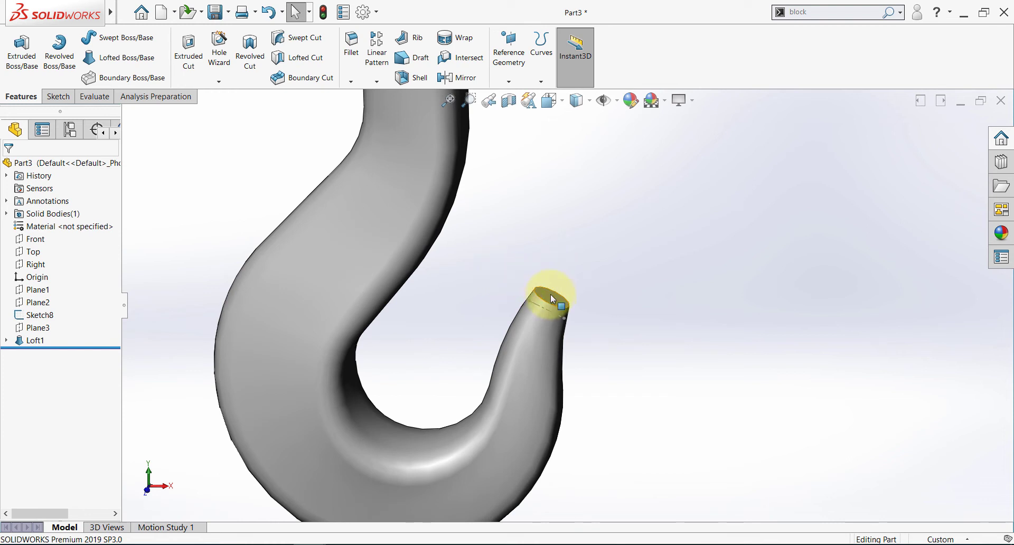
mouse_move(61, 13)
left_click(214, 13)
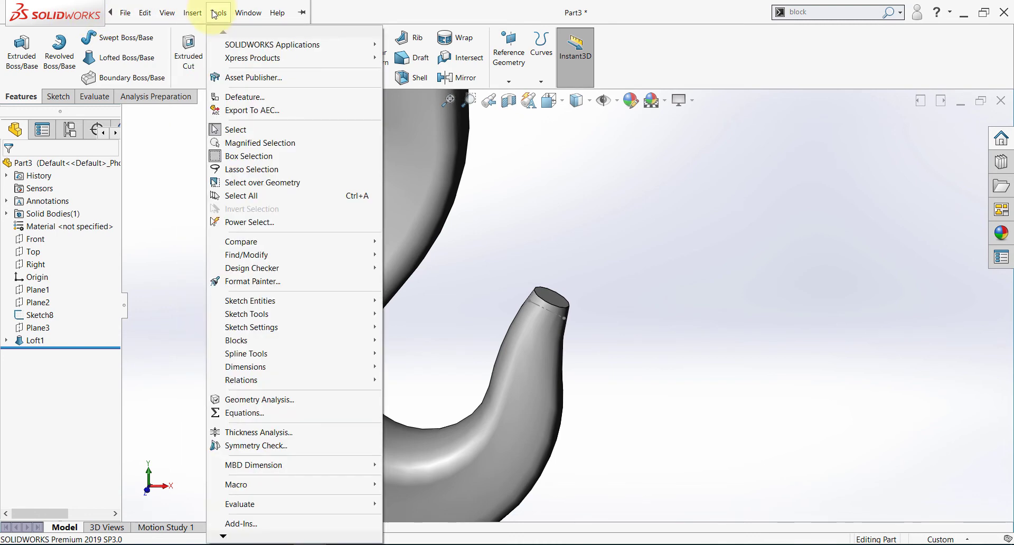
mouse_move(205, 15)
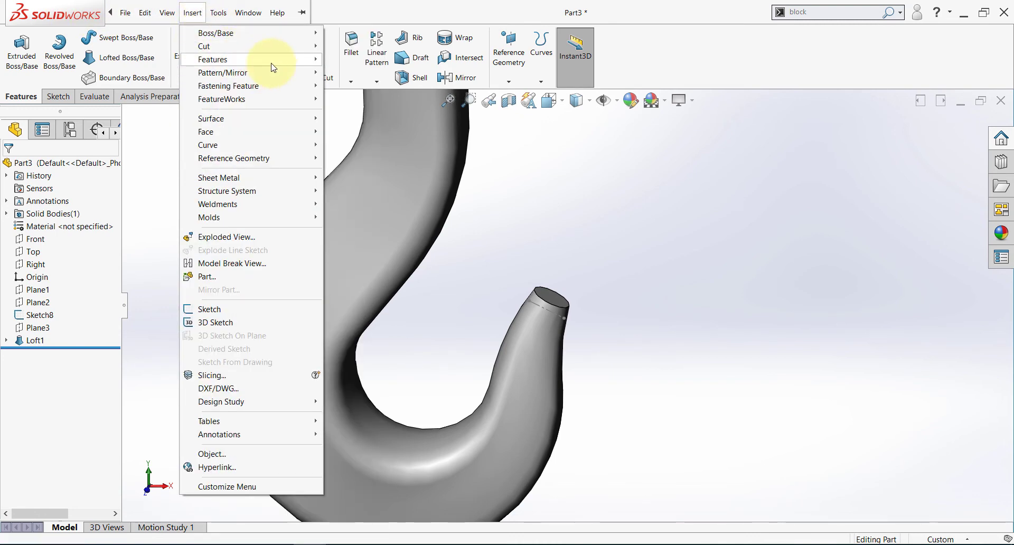
mouse_move(273, 68)
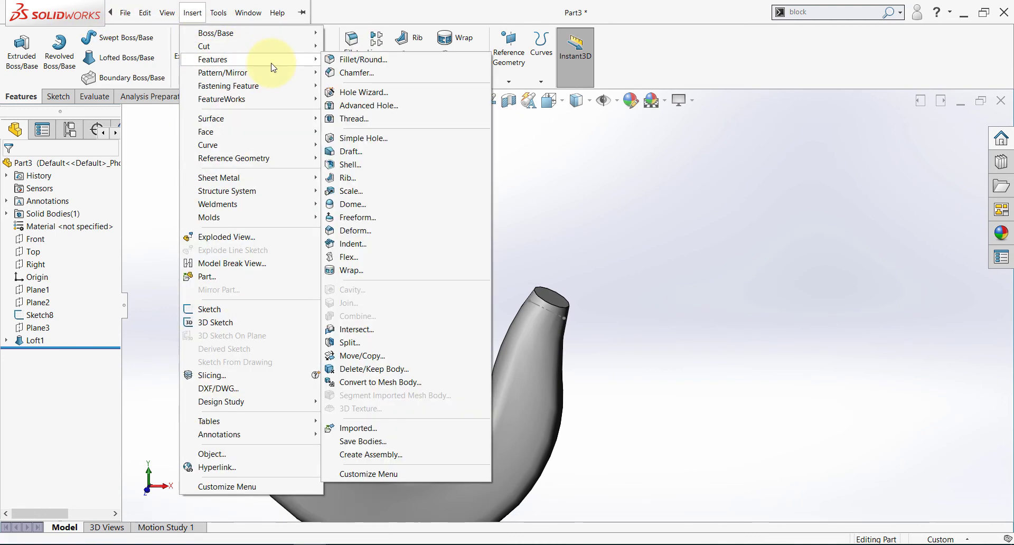
left_click(359, 204)
scroll(555, 300, "down", 3)
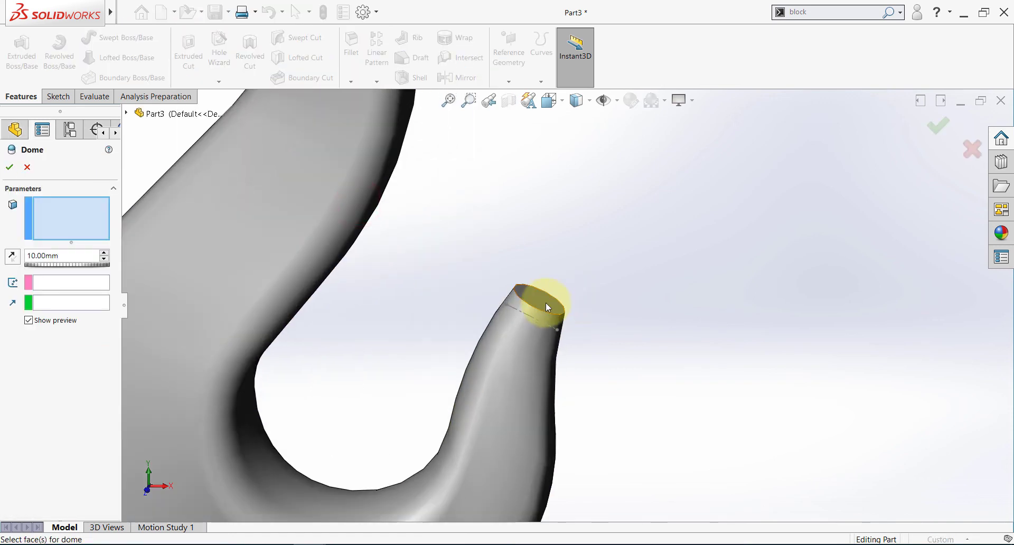
left_click(547, 300)
Step: Set the tip dome's distance to 7.70 mm and accept the feature
scroll(491, 296, "up", 3)
key("space")
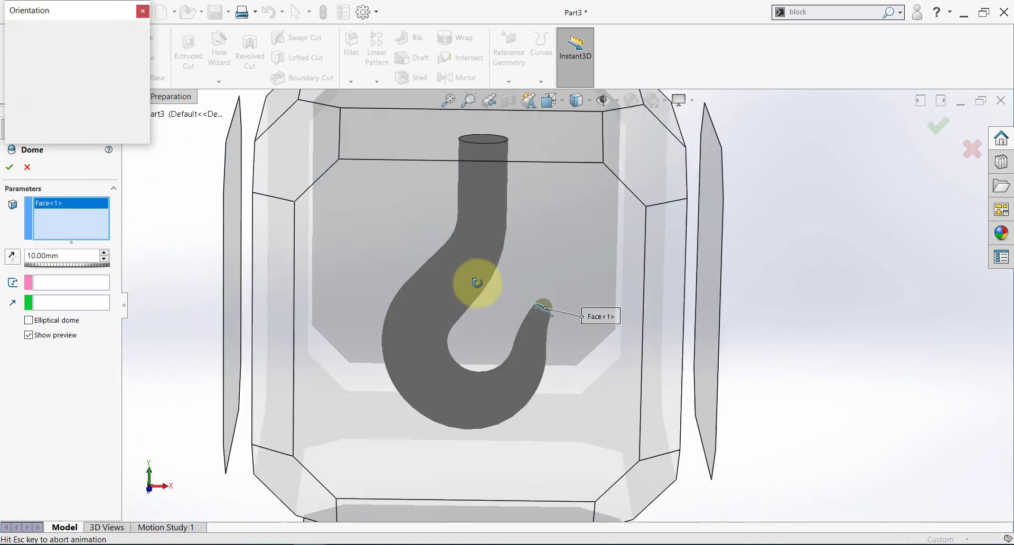
left_click(389, 327)
scroll(650, 348, "down", 5)
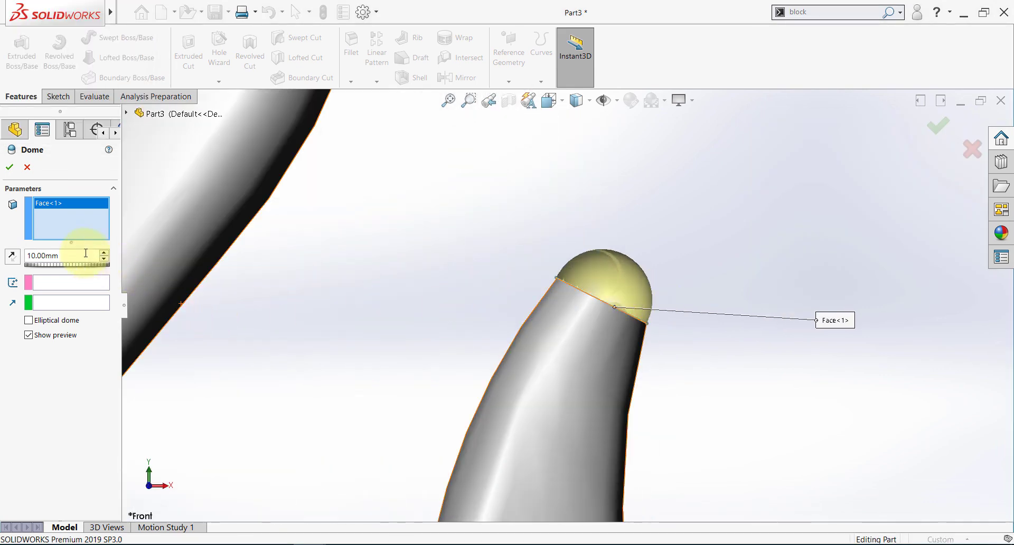
type("7")
key("Return")
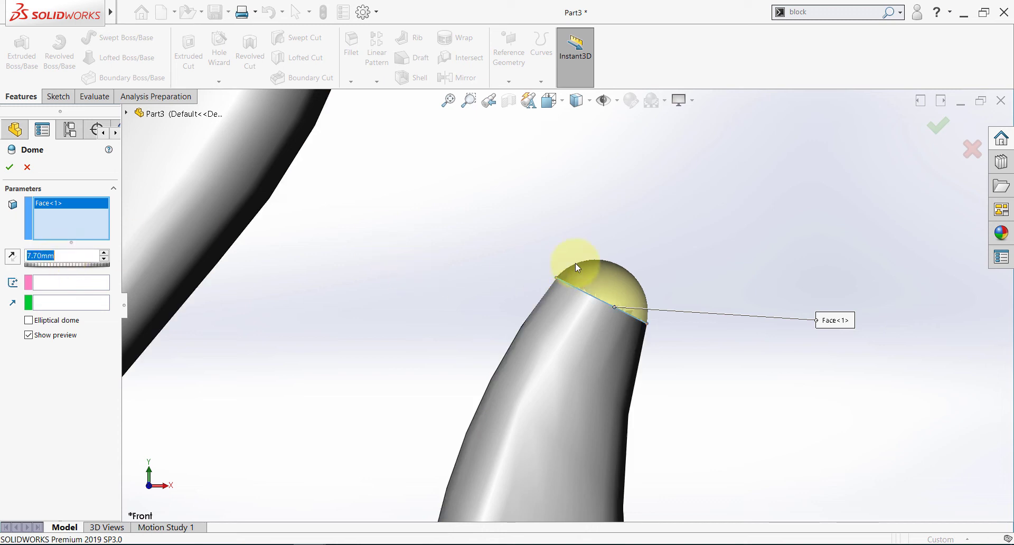
scroll(565, 286, "down", 5)
scroll(603, 285, "up", 6)
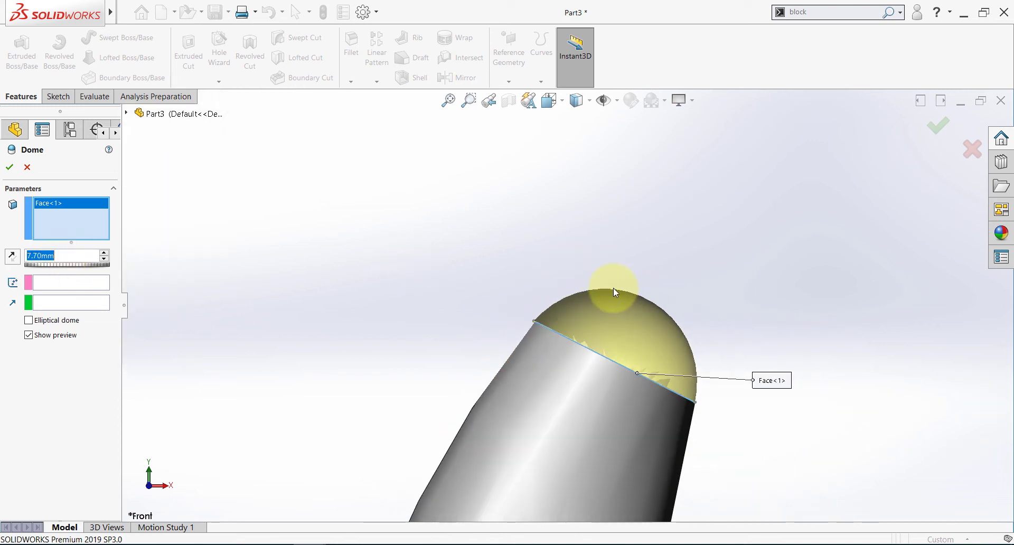
left_click(9, 169)
Step: Hide all sketches and reference items in the graphics area
scroll(552, 317, "up", 6)
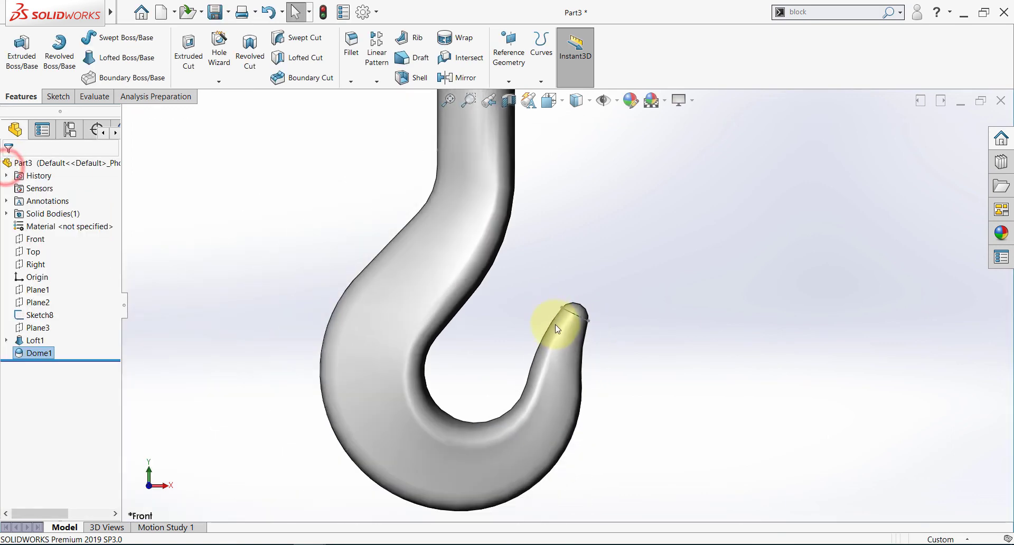
scroll(581, 247, "down", 3)
left_click(603, 104)
scroll(584, 252, "up", 5)
scroll(529, 205, "down", 6)
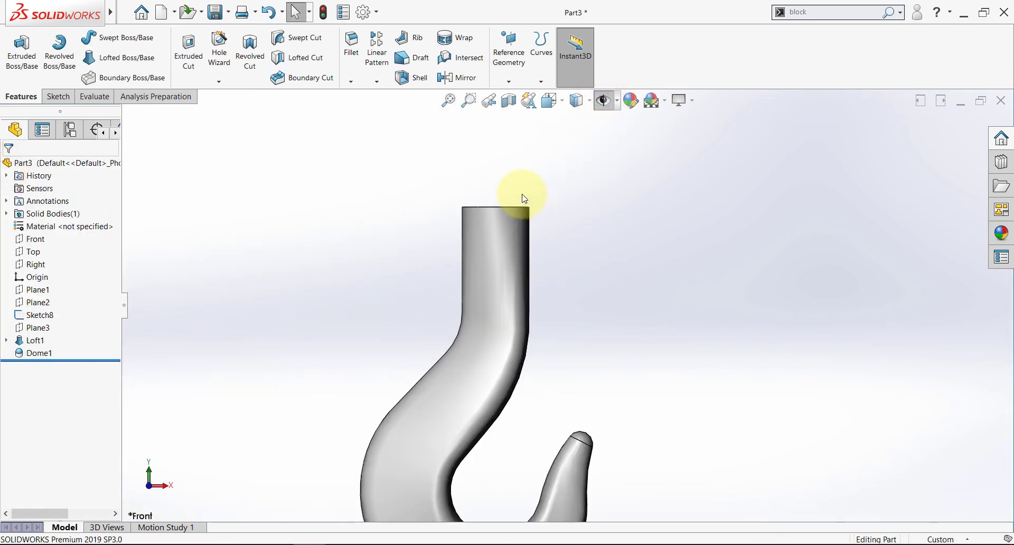
Step: Switch to the qw.jpg drawing in Photos, examine the threaded shank end's dimensions, and return to SOLIDWORKS
left_click(346, 544)
double_click(490, 269)
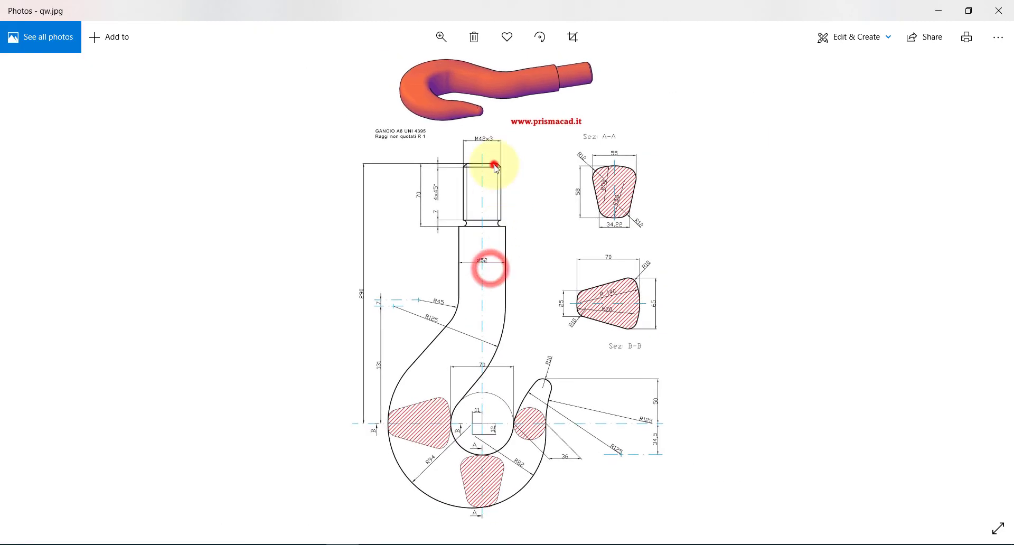
double_click(496, 168)
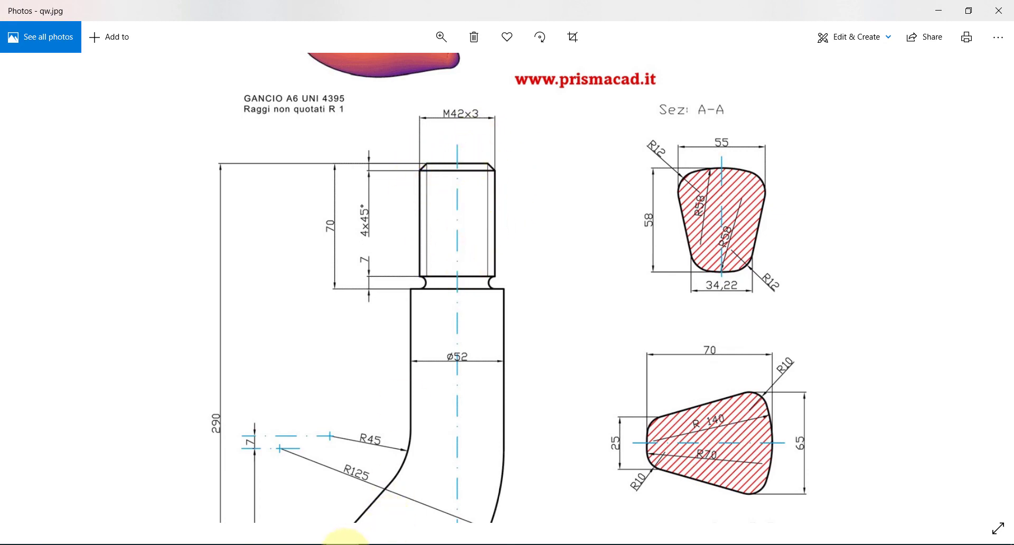
left_click(344, 540)
Step: On the shank's top face, sketch a circle centred on the origin with a diameter of 42 mm
left_click(548, 291)
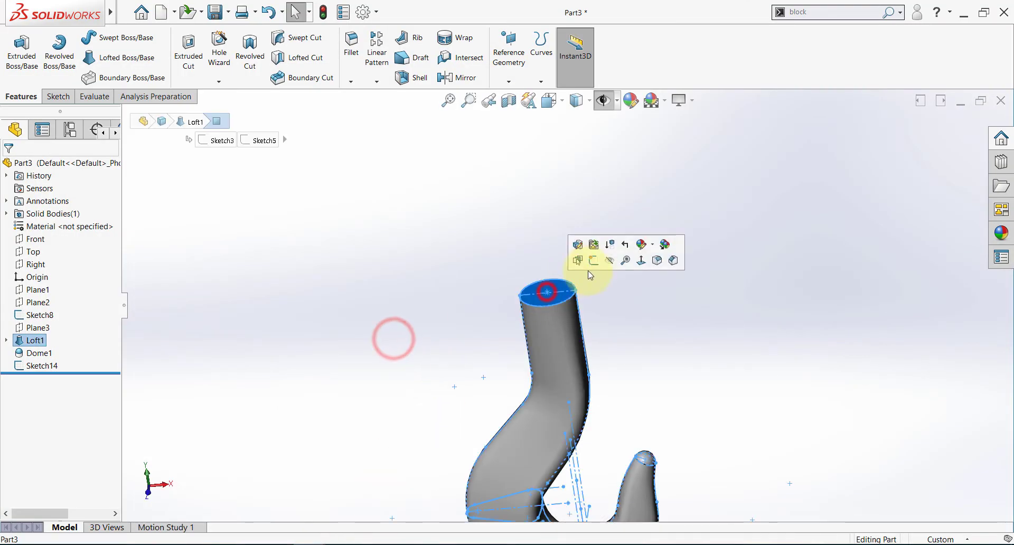
left_click(593, 258)
left_click(49, 378)
left_click(76, 364)
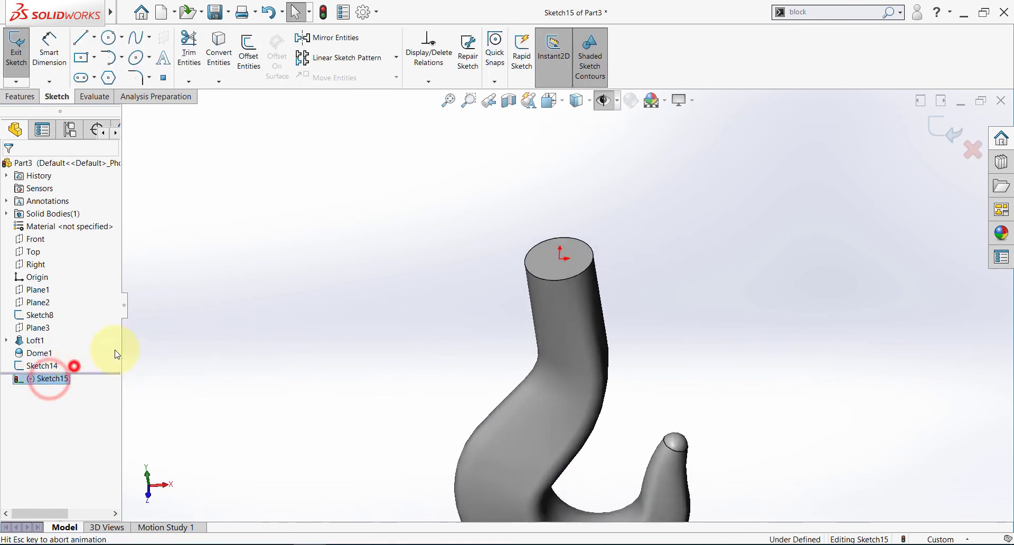
left_click(109, 40)
left_click(606, 339)
left_click(302, 334)
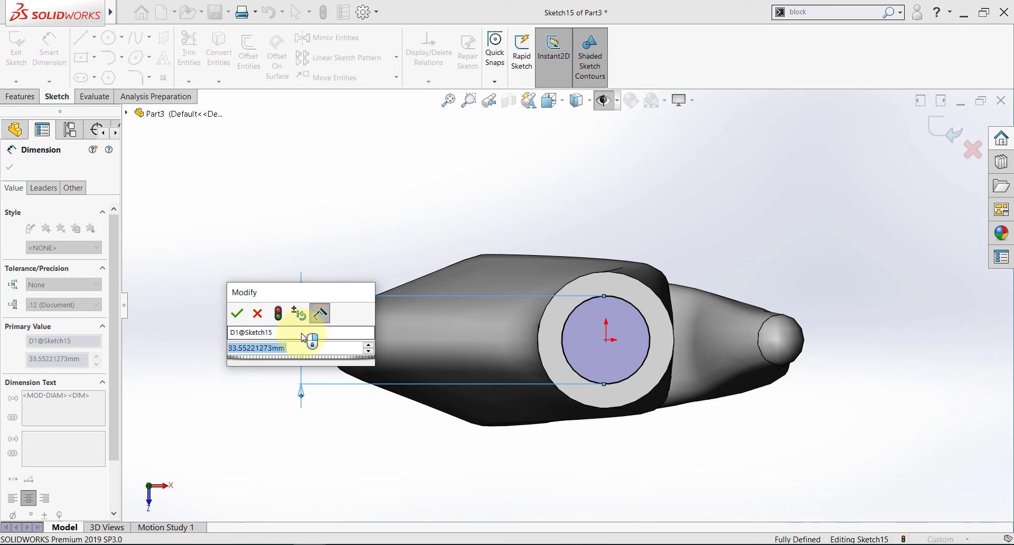
type("42")
key("Return")
key("Escape")
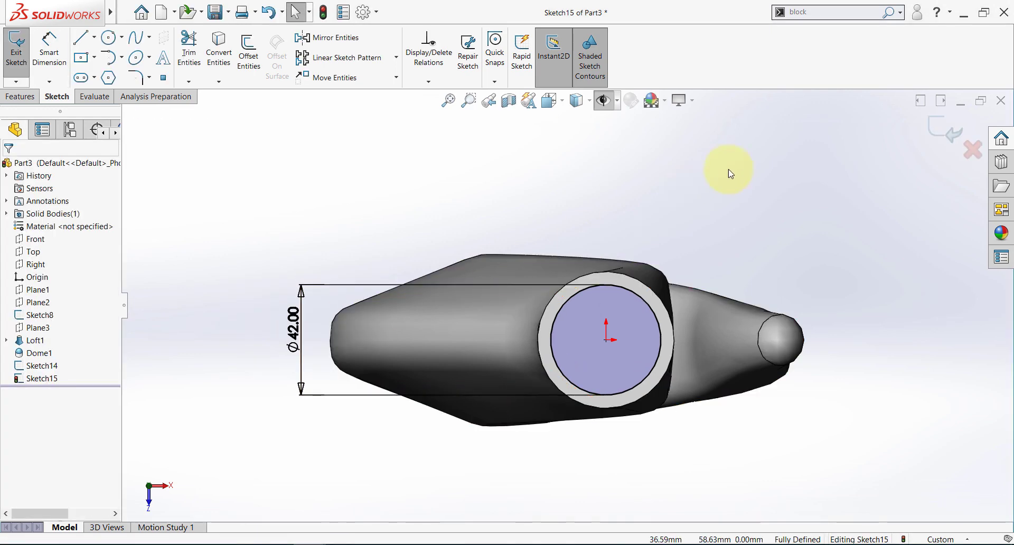
Step: Exit the sketch and extrude the 42 mm circle upward from the shank's top face
left_click(933, 128)
left_click(22, 53)
left_click(316, 236)
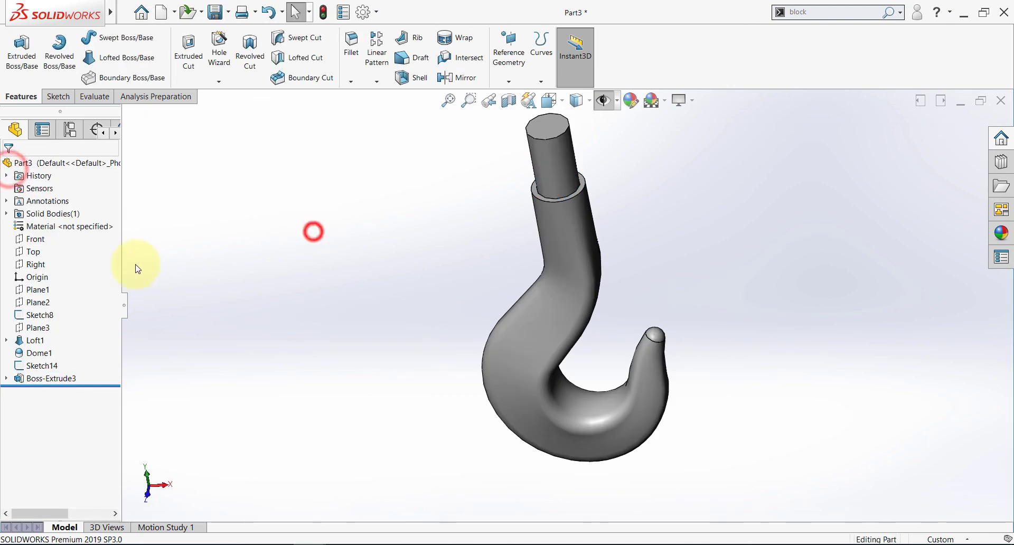
Step: Start a sketch on the Front plane and view it straight on at the shank's shoulder
left_click(36, 239)
left_click(46, 226)
left_click(43, 393)
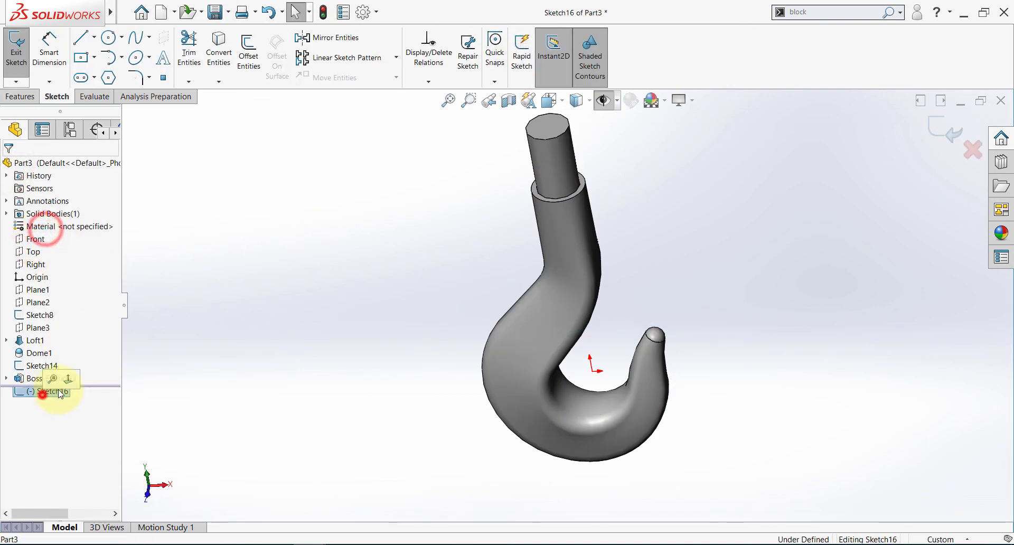
left_click(67, 380)
scroll(596, 183, "down", 6)
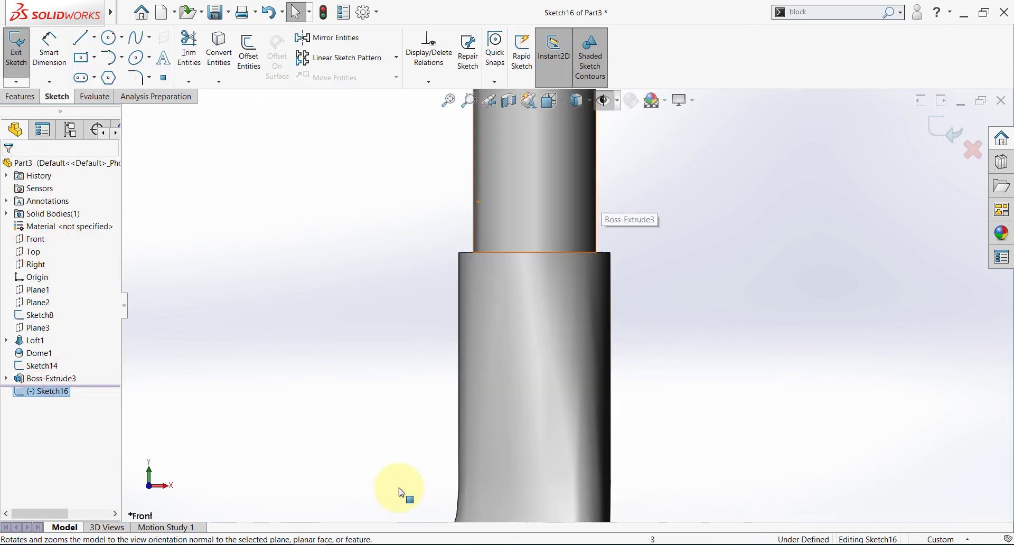
Step: Switch to the qw.jpg drawing in Photos, examine the relief groove's dimensions below the thread, and return to SOLIDWORKS
left_click(342, 544)
double_click(497, 211)
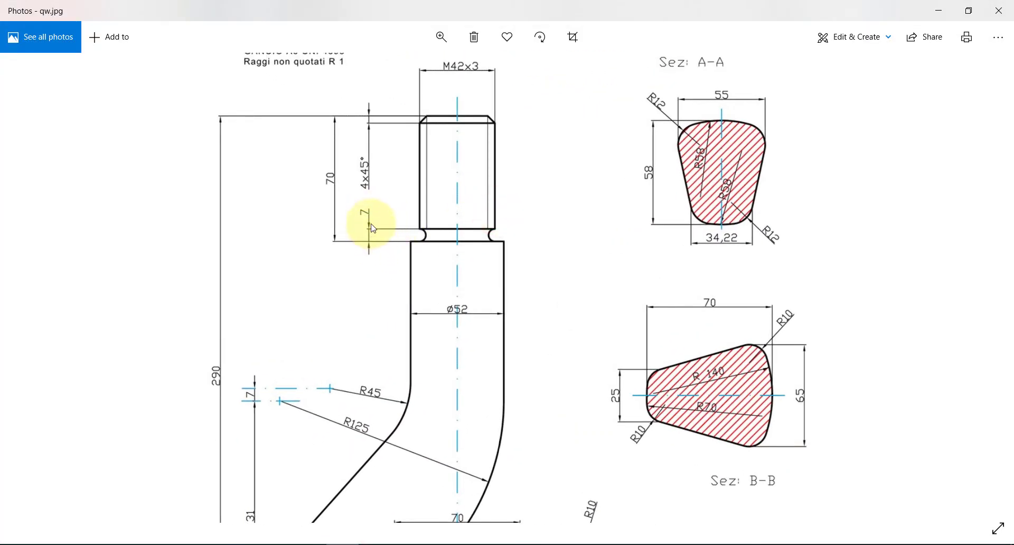
left_click(351, 543)
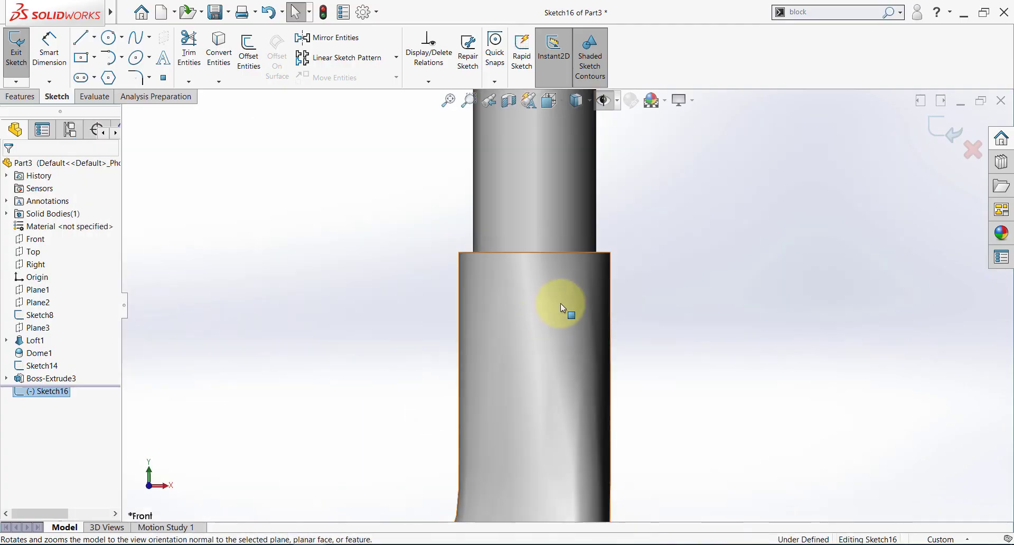
Step: Sketch a three-point arc curving inward from the shoulder corner up the 42 mm cylinder's side, and make its centre coincident with that side edge
scroll(619, 222, "down", 5)
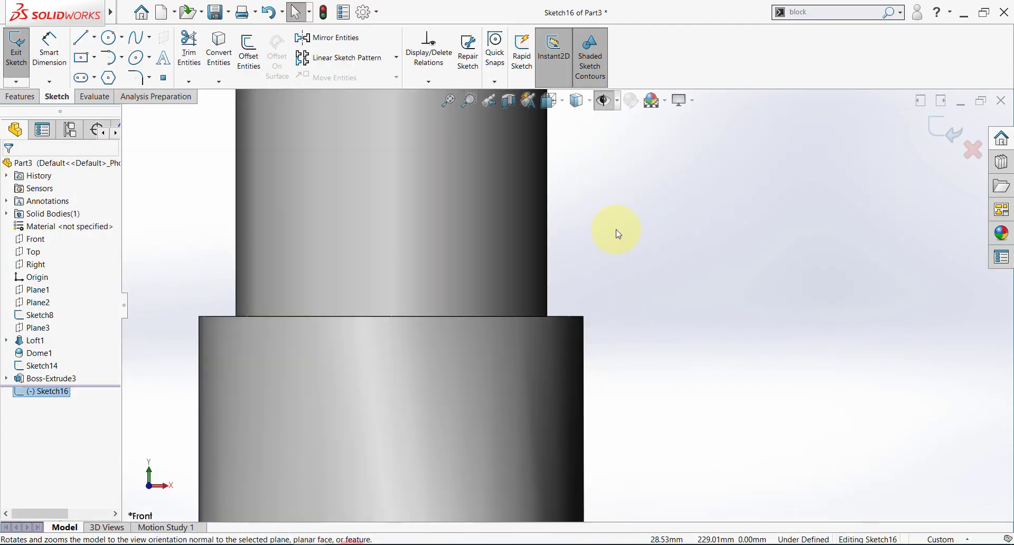
left_click(123, 59)
left_click(113, 100)
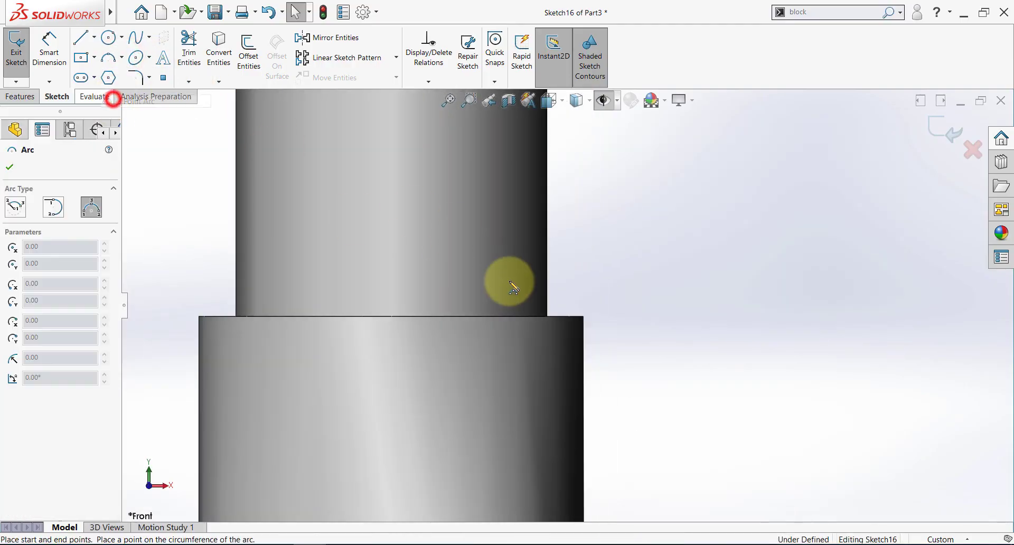
left_click(548, 316)
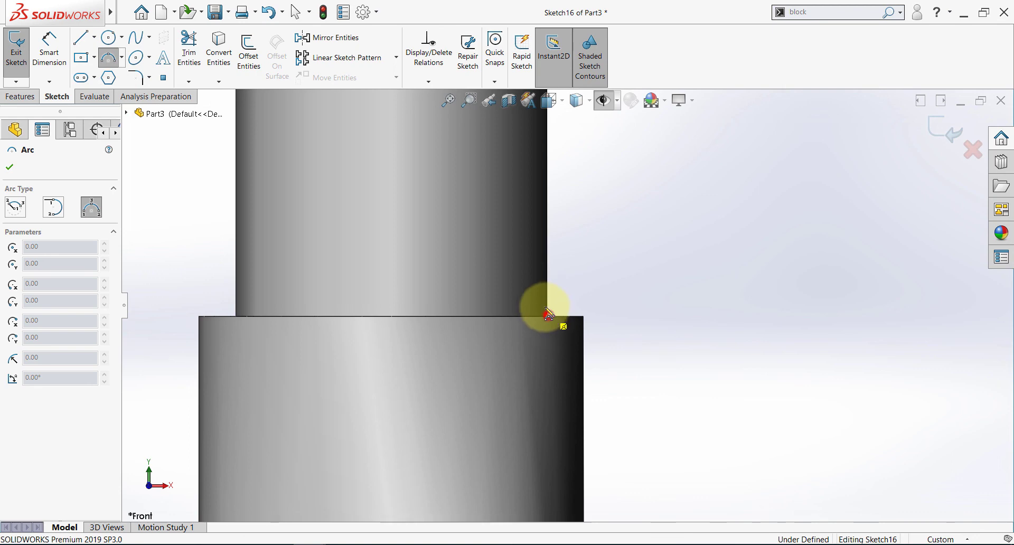
left_click(547, 280)
left_click(530, 286)
key("Escape")
left_click(548, 297)
left_click(549, 287, "ctrl")
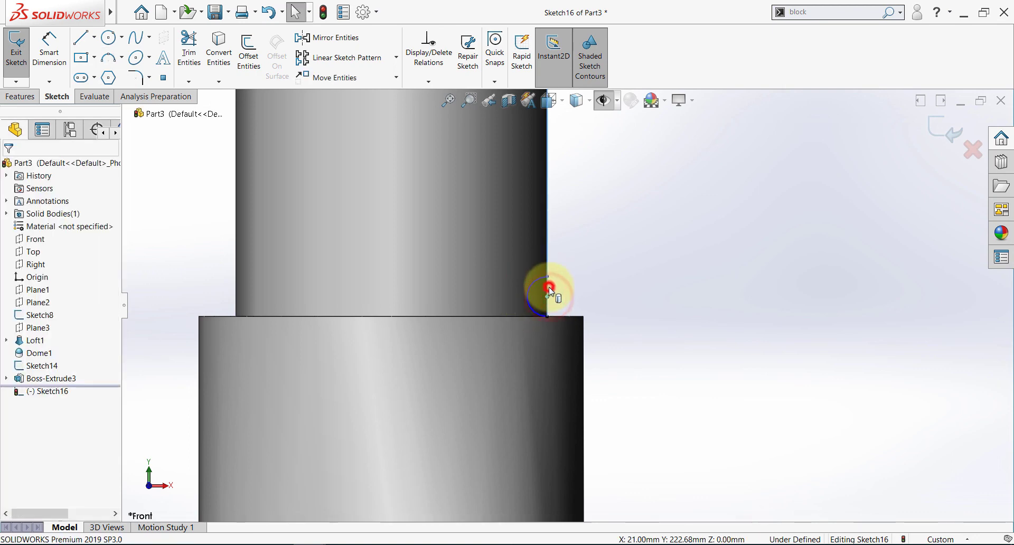
left_click(549, 287, "ctrl")
left_click(595, 240)
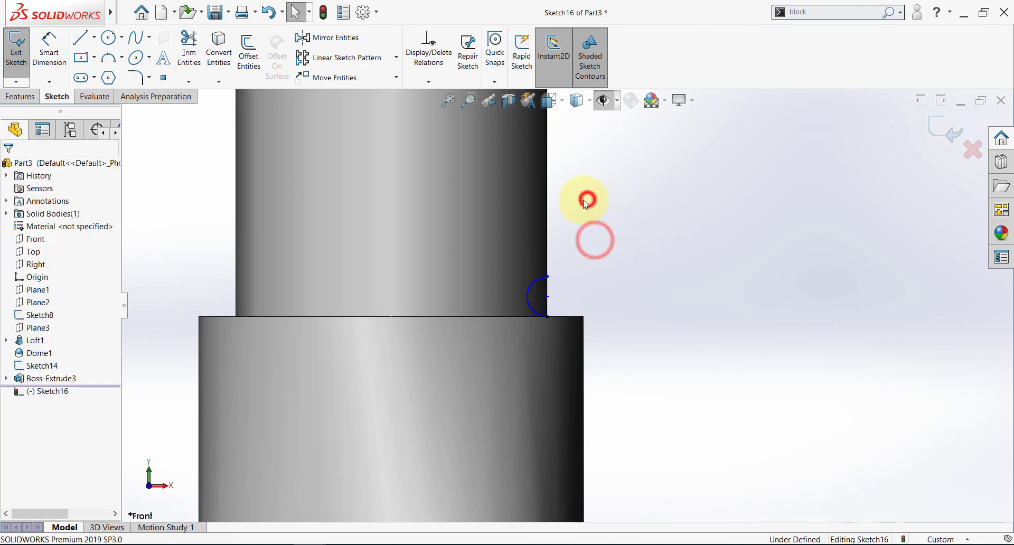
Step: Dimension the vertical distance between the arc's endpoints as 7 mm
left_click(49, 47)
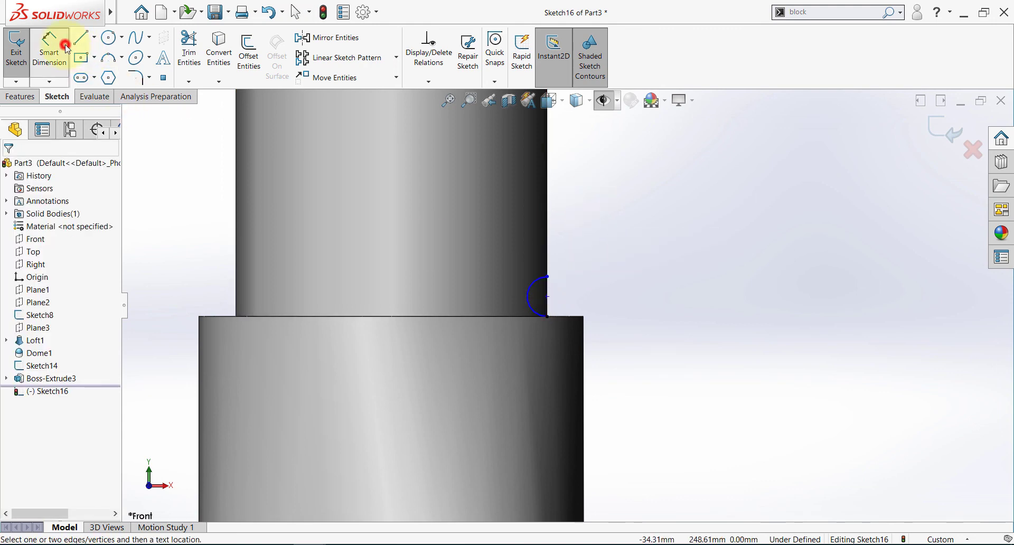
left_click(547, 277)
left_click(553, 317)
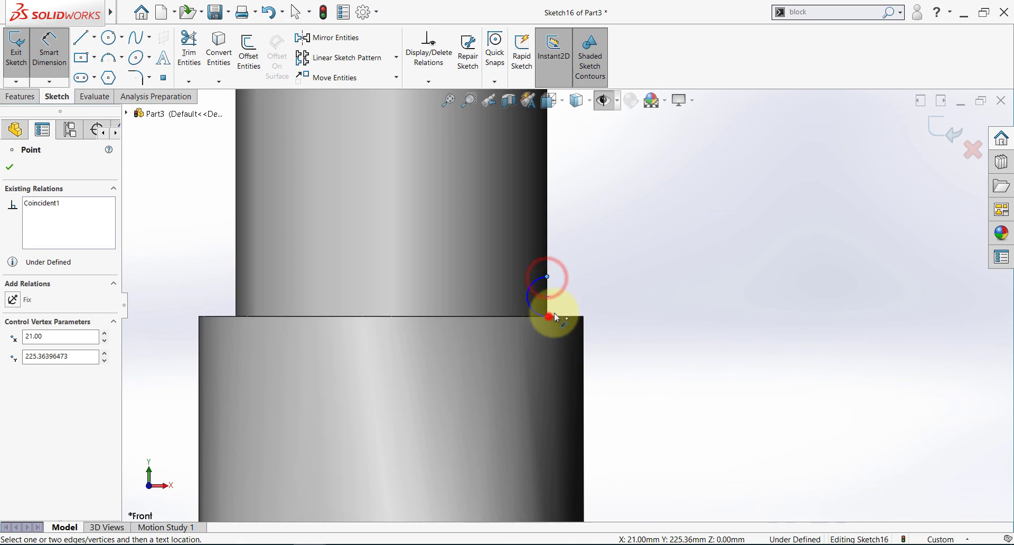
left_click(612, 290)
type("7")
key("Return")
key("Escape")
Step: Close the groove profile with a vertical line between the arc's two endpoints
left_click(84, 37)
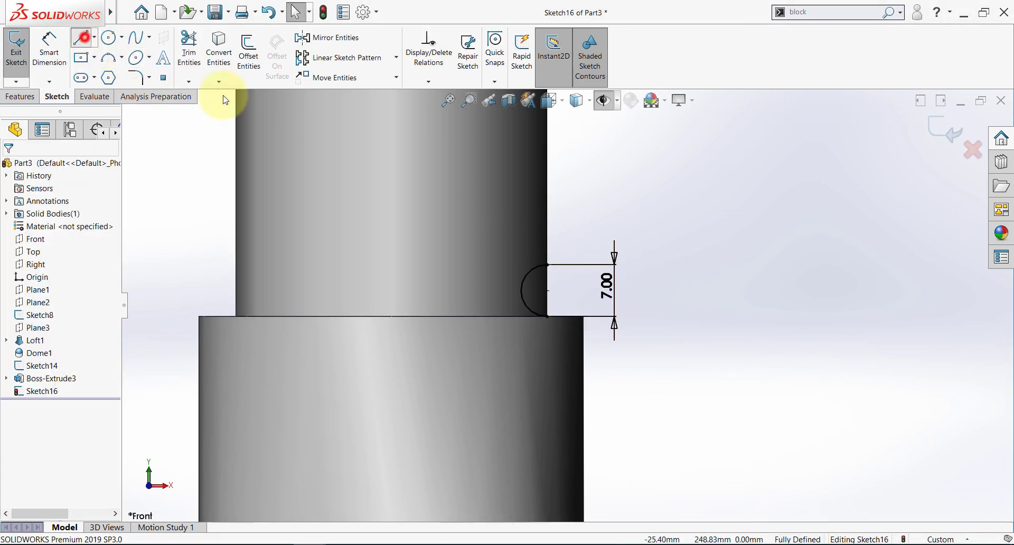
left_click(548, 266)
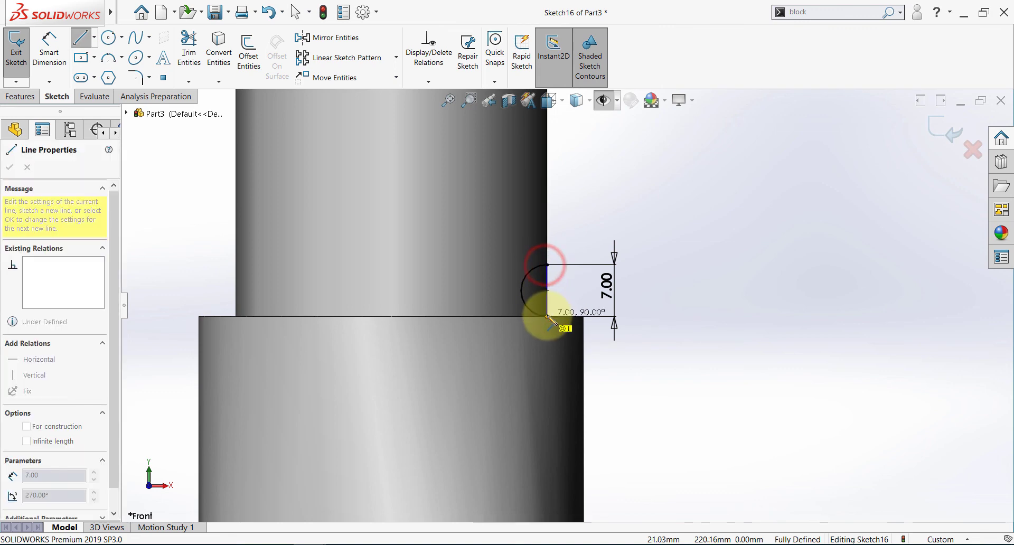
left_click(547, 316)
key("Escape")
Step: Draw a vertical centreline upward from the midpoint of the shoulder edge along the shank's axis
left_click(83, 78)
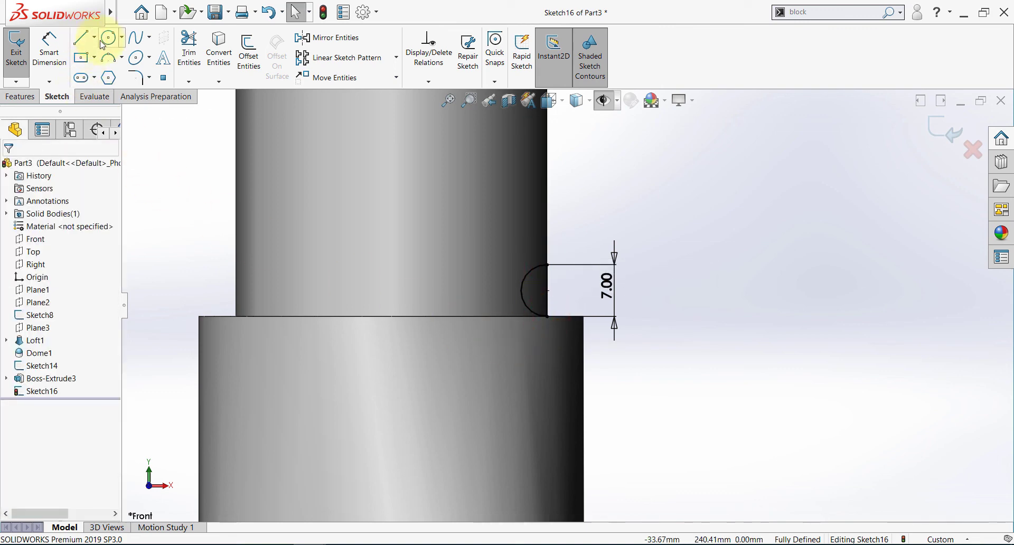
left_click(94, 37)
left_click(98, 62)
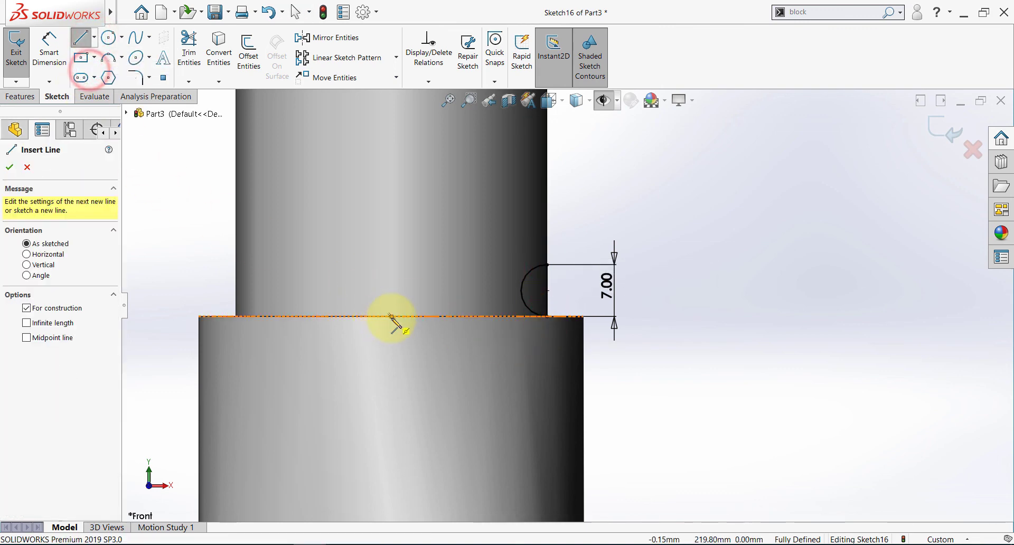
left_click(392, 316)
left_click(392, 188)
key("Escape")
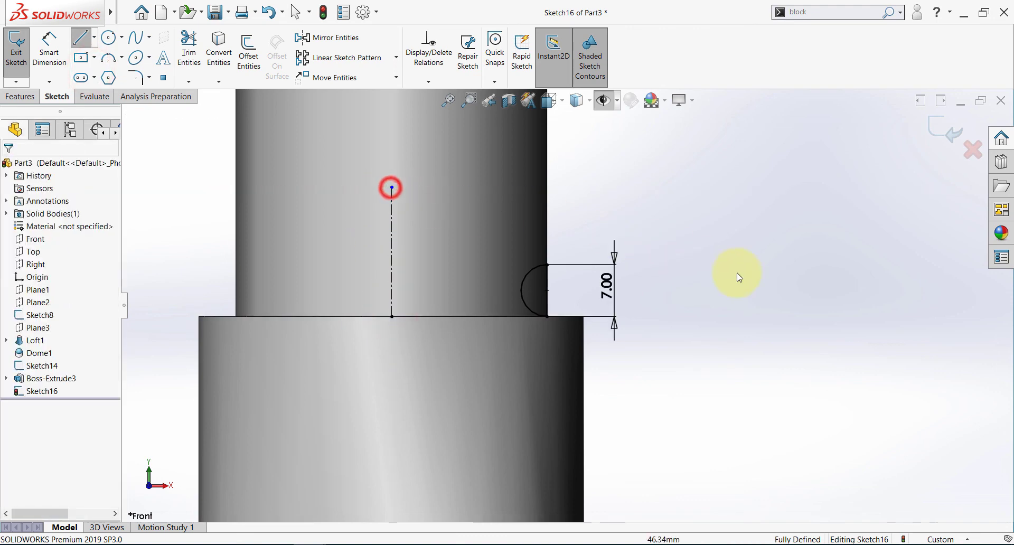
Step: Exit the sketch and cut the groove with a 360° Revolved Cut about the centreline
key("f")
left_click(925, 132)
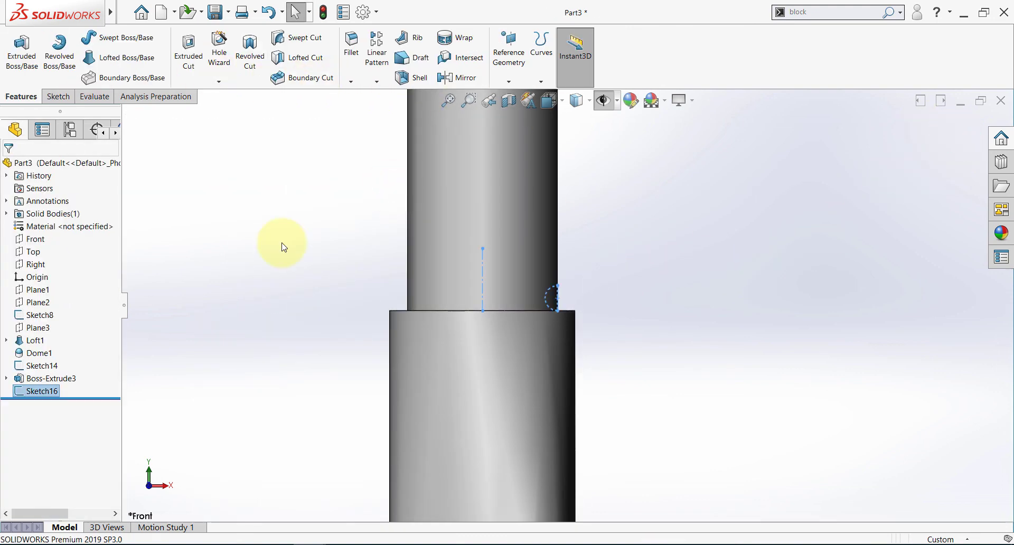
left_click(249, 50)
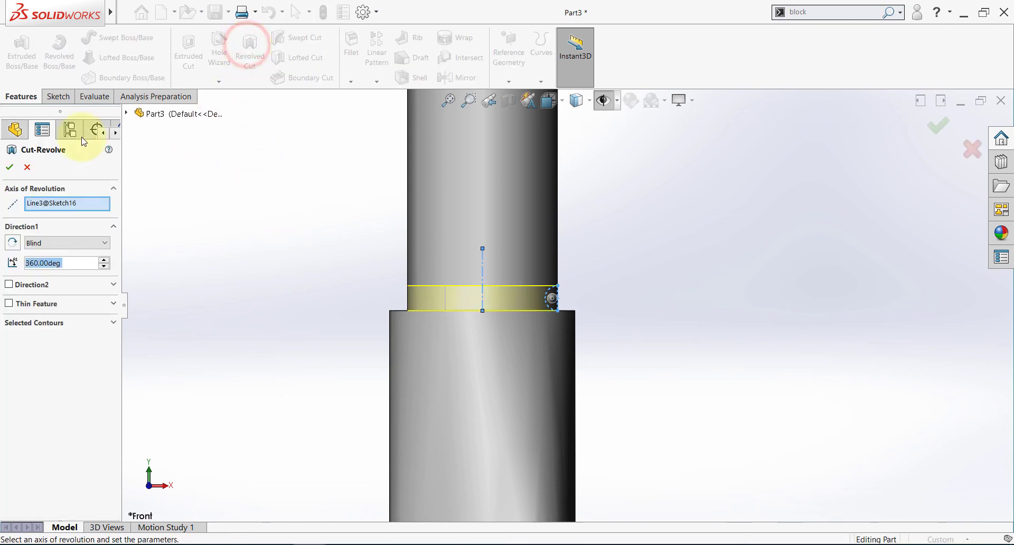
scroll(310, 262, "up", 3)
middle_click_drag(310, 263, 403, 292)
left_click(9, 168)
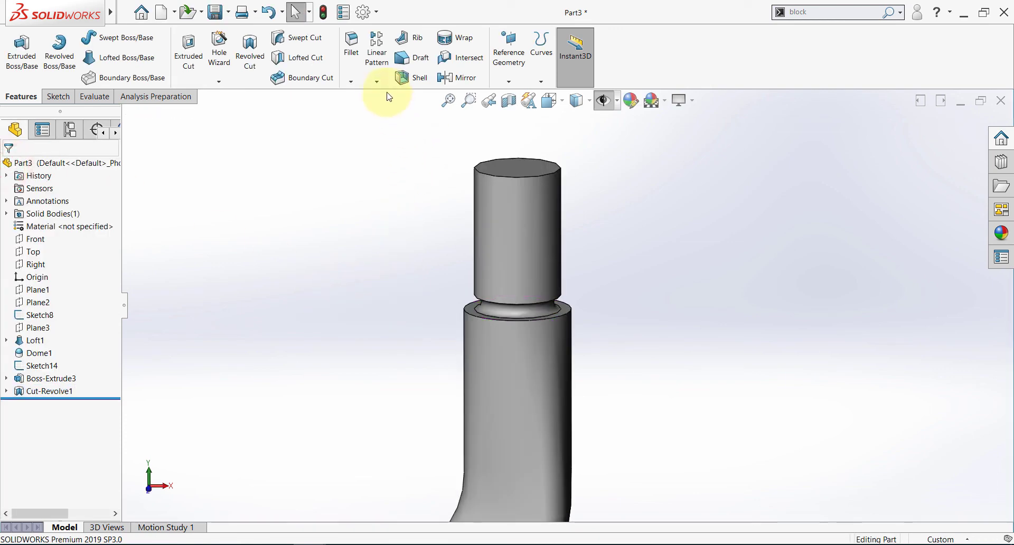
Step: Chamfer the top edge of the 42 mm cylinder by 4 mm at 45°, checking the size in the qw.jpg drawing in Photos
left_click(355, 83)
left_click(358, 108)
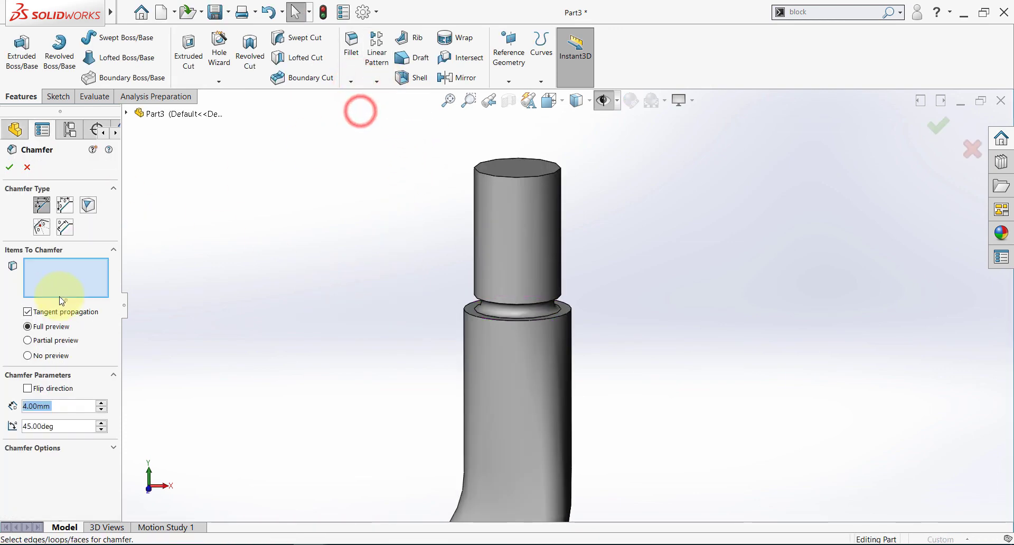
left_click(328, 544)
double_click(445, 179)
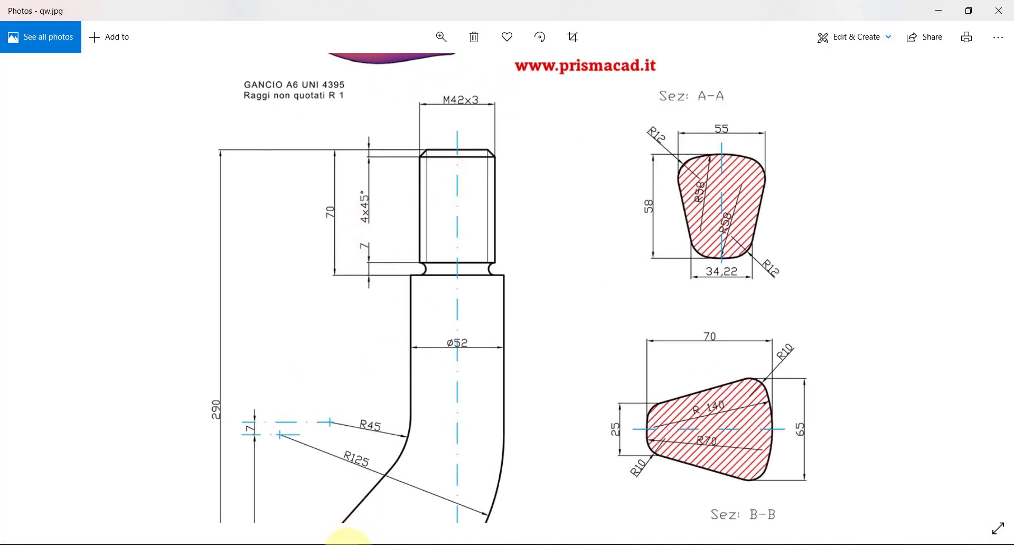
left_click(343, 542)
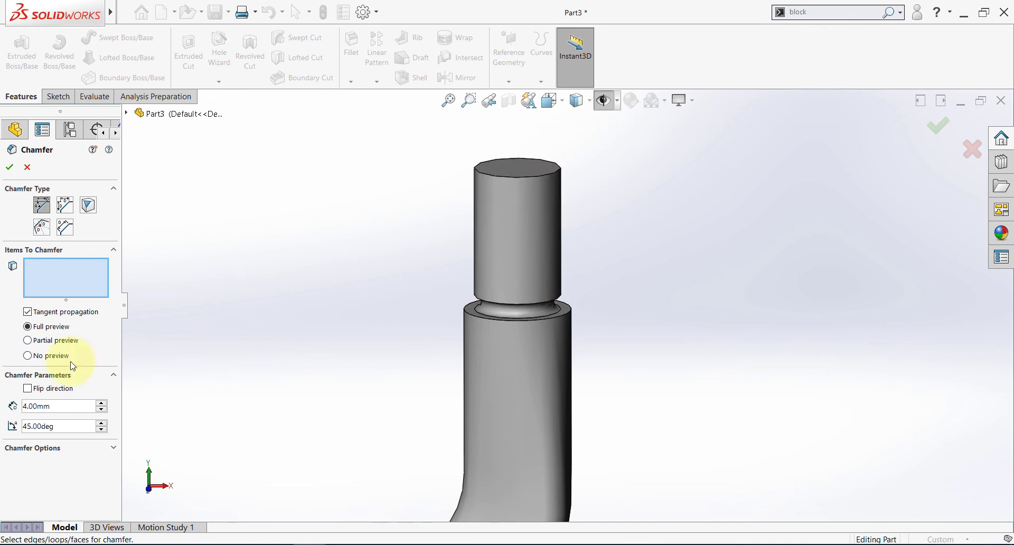
type("4")
key("Return")
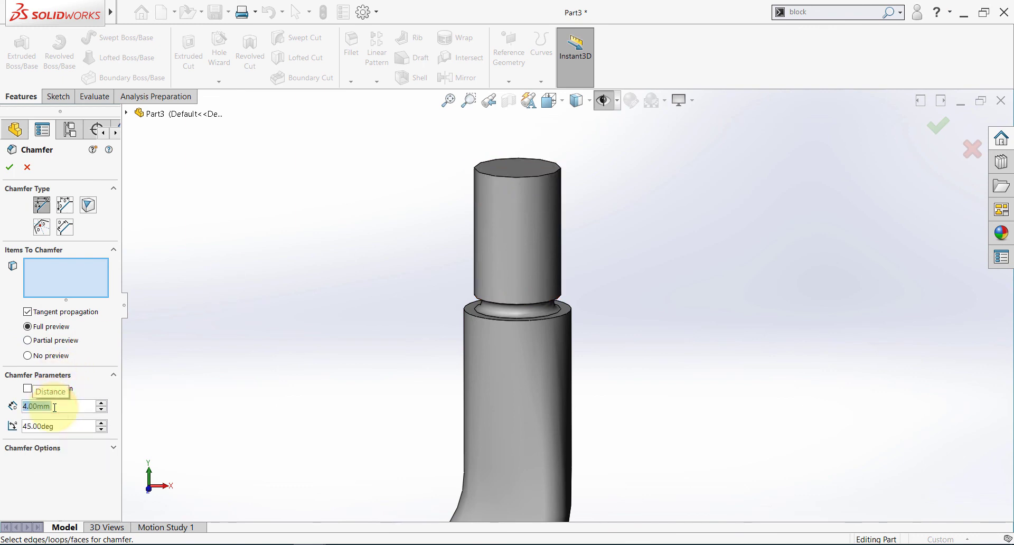
left_click(520, 178)
left_click(12, 169)
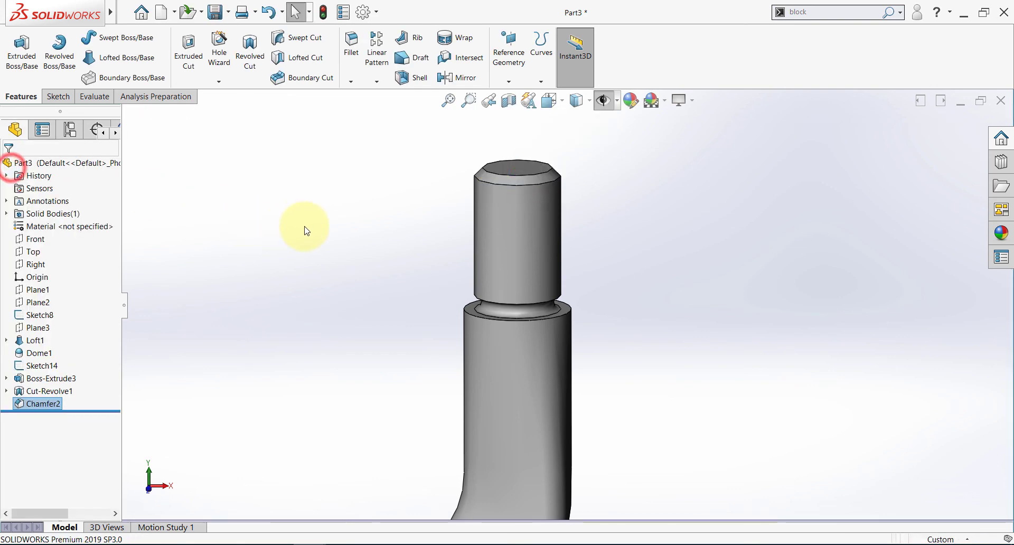
Step: Show the whole hook in the Front view, widen the feature tree and expand its display pane
scroll(507, 330, "up", 5)
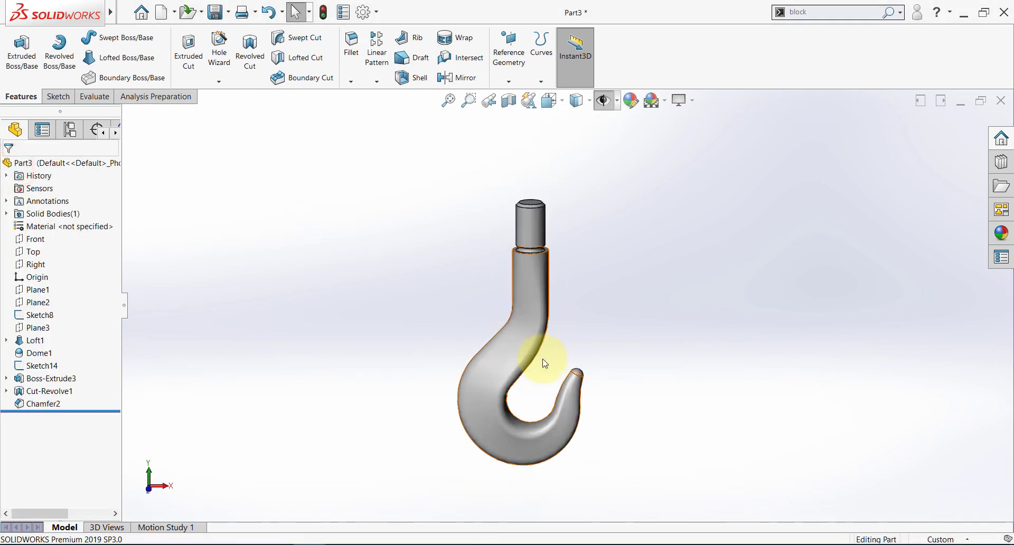
key("space")
left_click(448, 376)
left_click(164, 131)
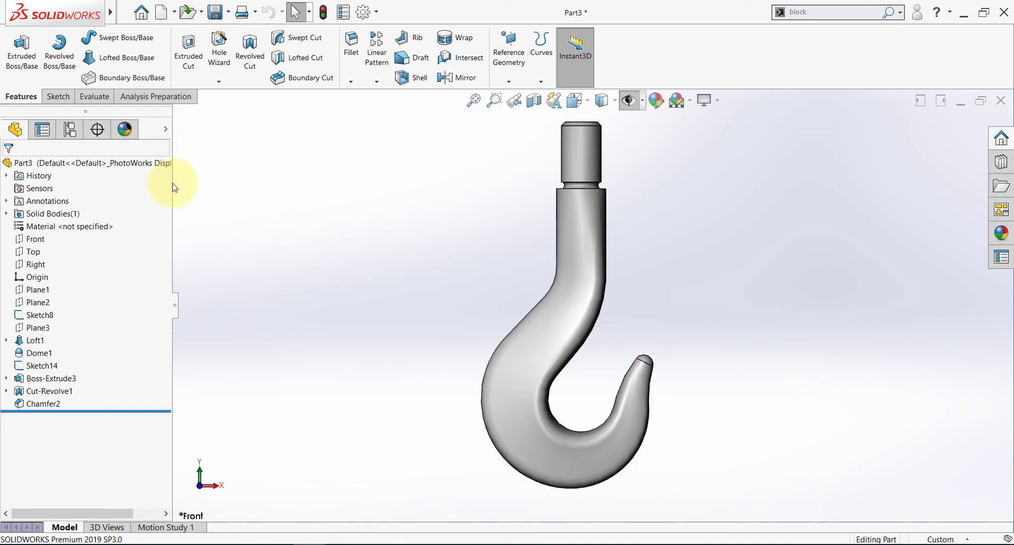
left_click_drag(174, 187, 194, 186)
left_click(276, 220)
left_click(186, 130)
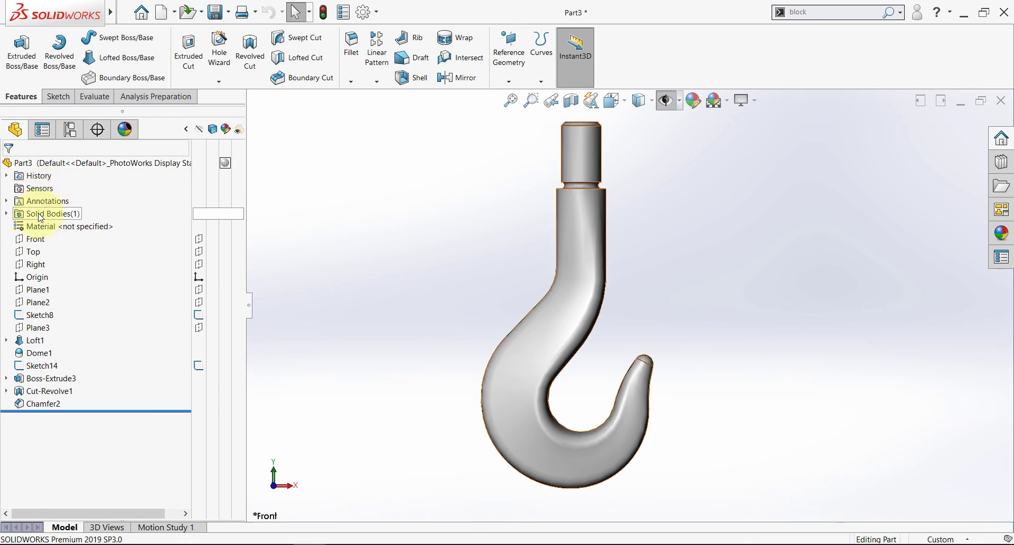
Step: Apply a yellow colour from the standard swatches to the entire part
left_click(41, 162)
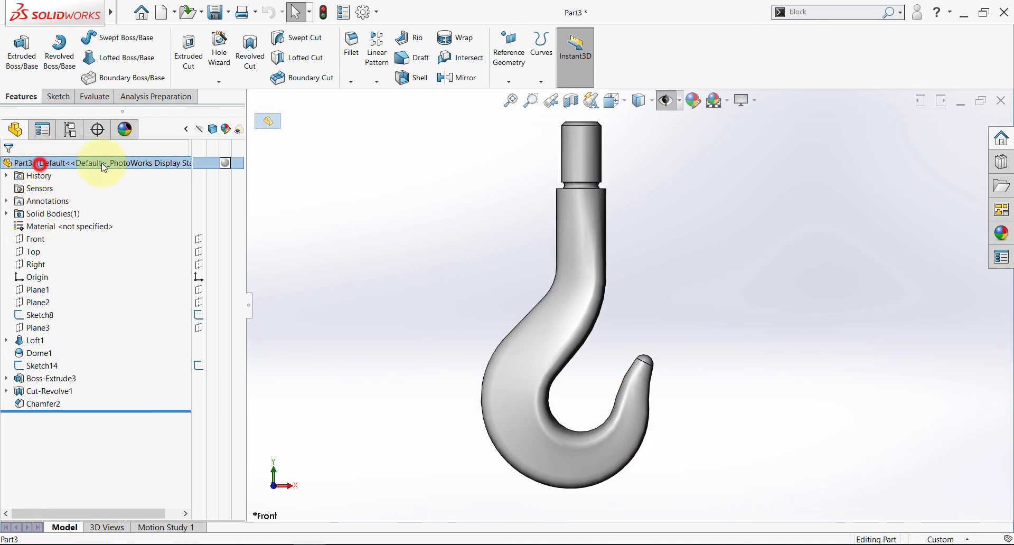
left_click(225, 164)
left_click(260, 173)
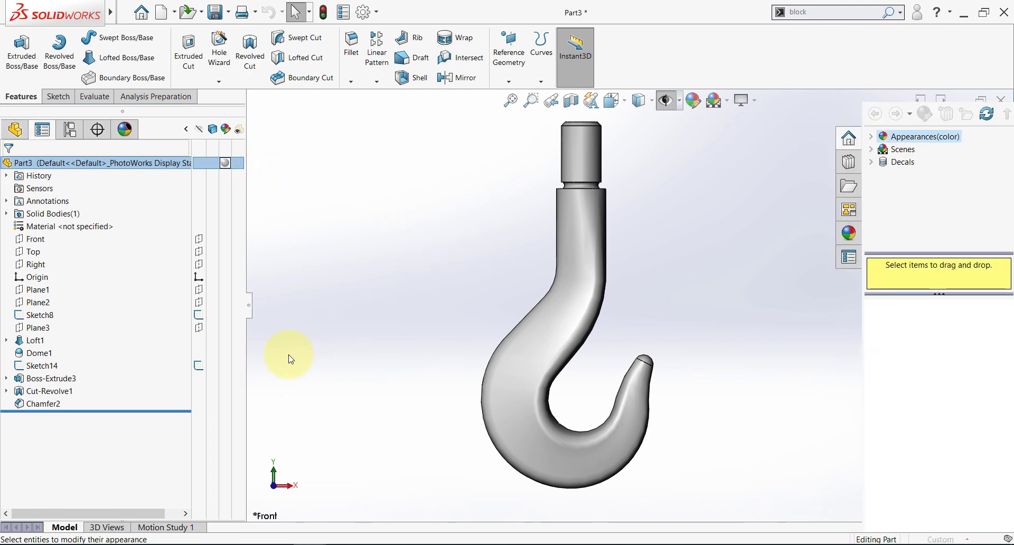
left_click(105, 427)
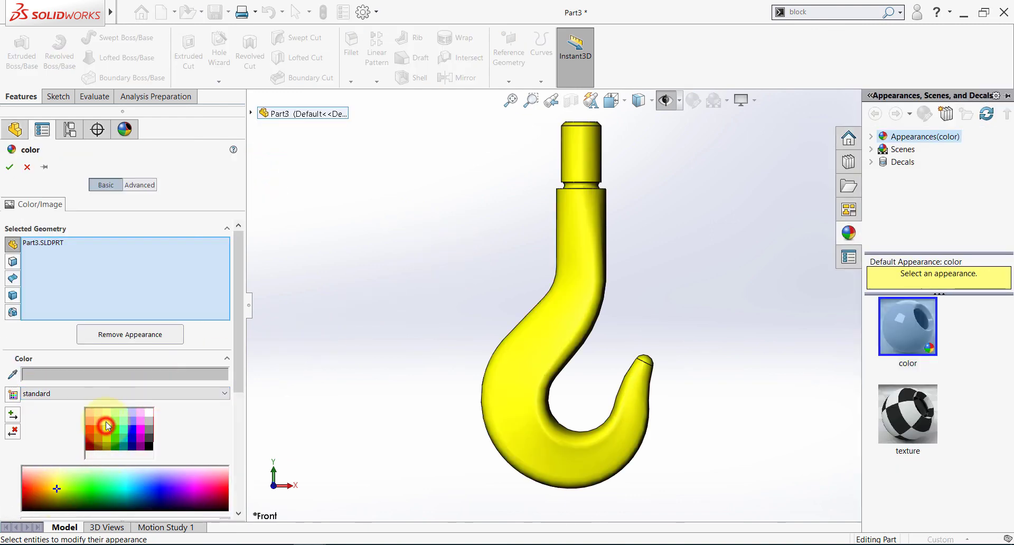
left_click(9, 166)
middle_click_drag(401, 269, 370, 334)
left_click(510, 100)
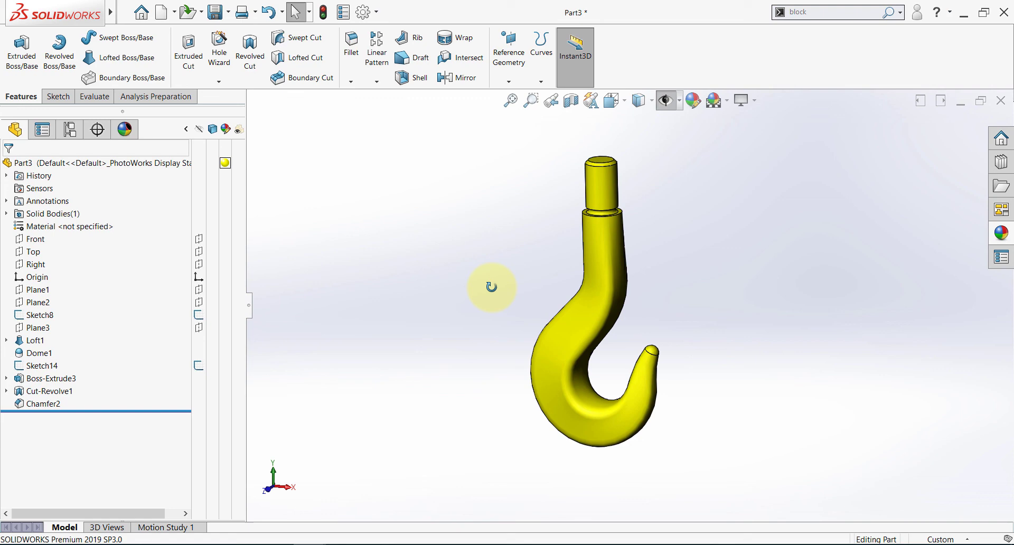
left_click(658, 352)
left_click(340, 381)
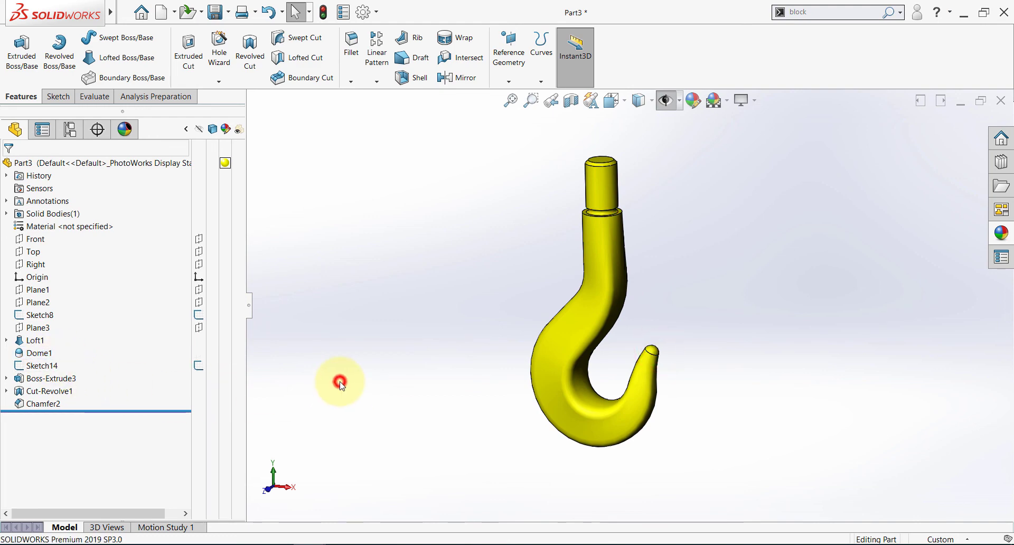